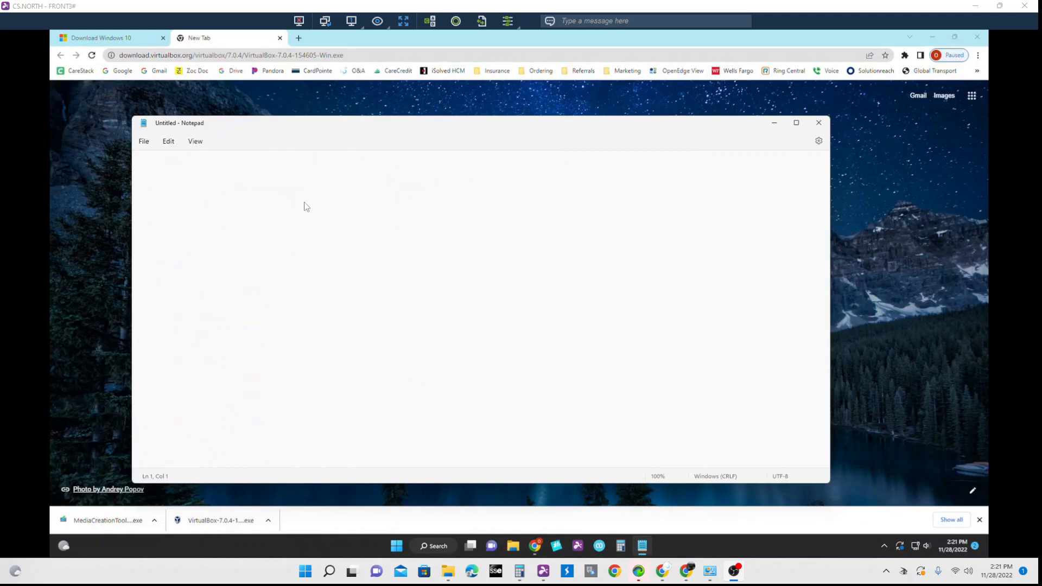
- Focus the empty Notepad document and search Windows for 'tech'
left_click(301, 194)
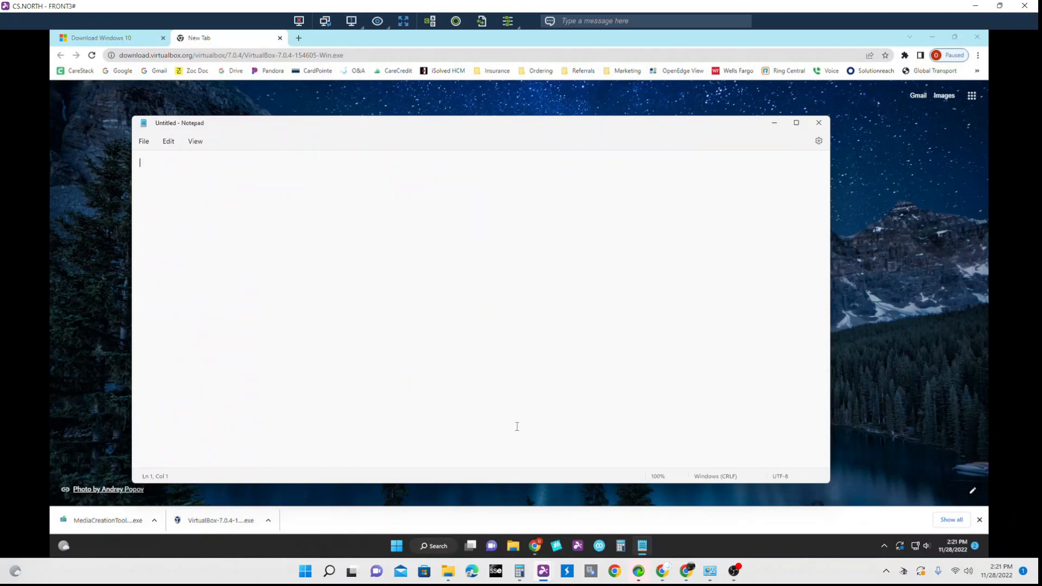
left_click(431, 547)
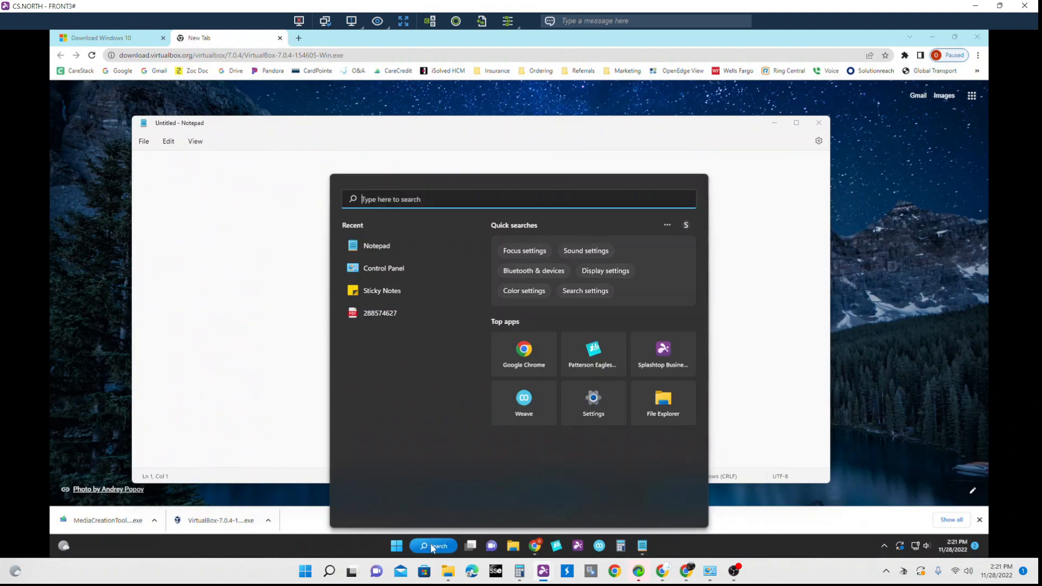
type("tech")
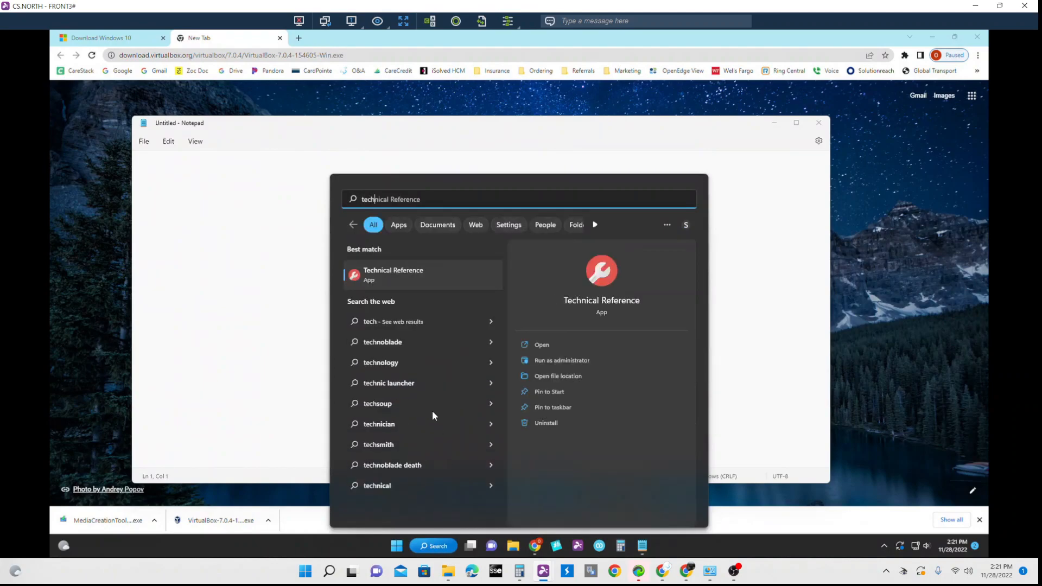
- Launch Eaglesoft Technical Reference and display the License information
left_click(419, 268)
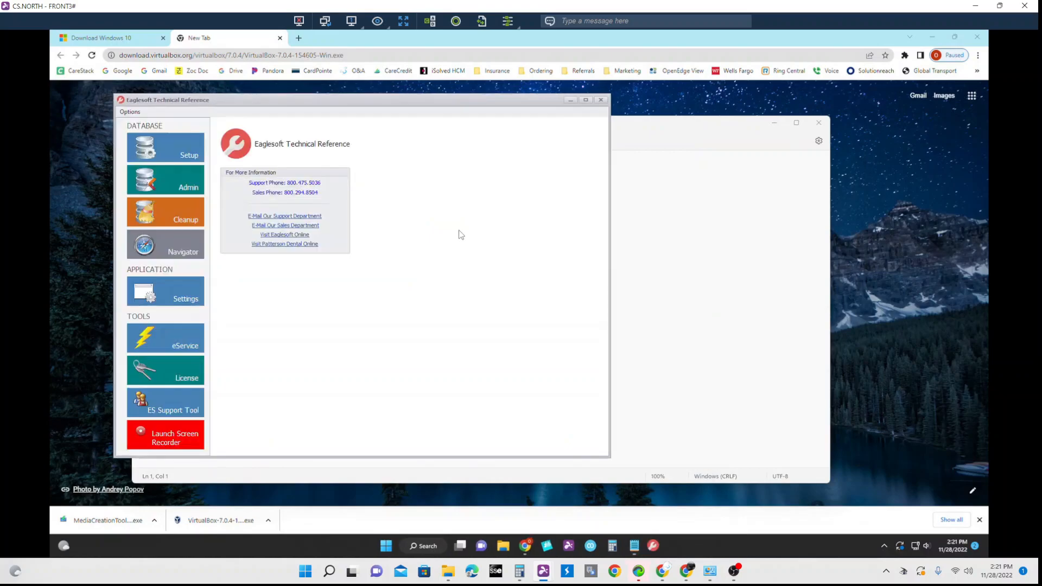
left_click(176, 147)
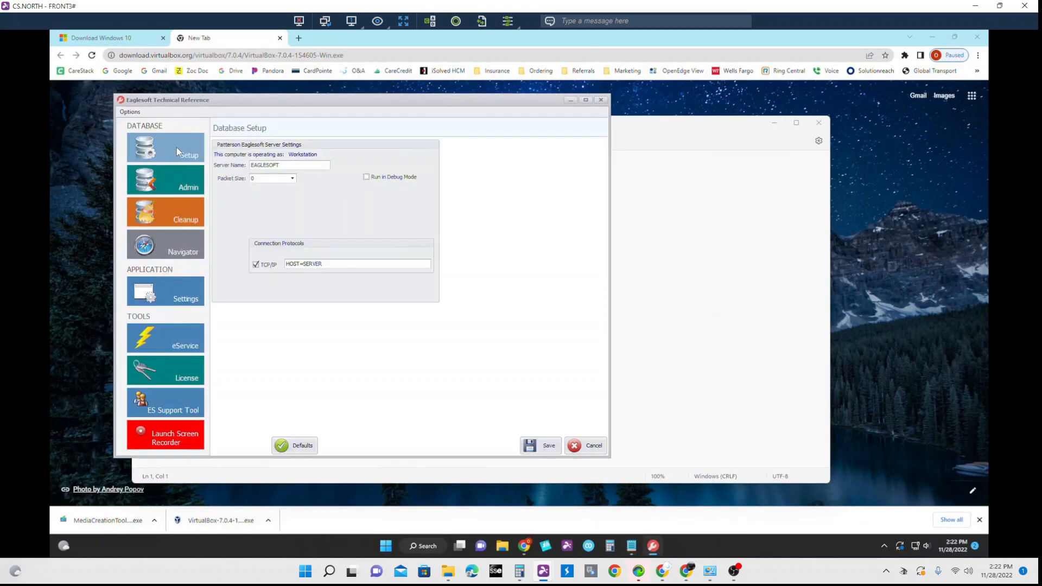
left_click(181, 176)
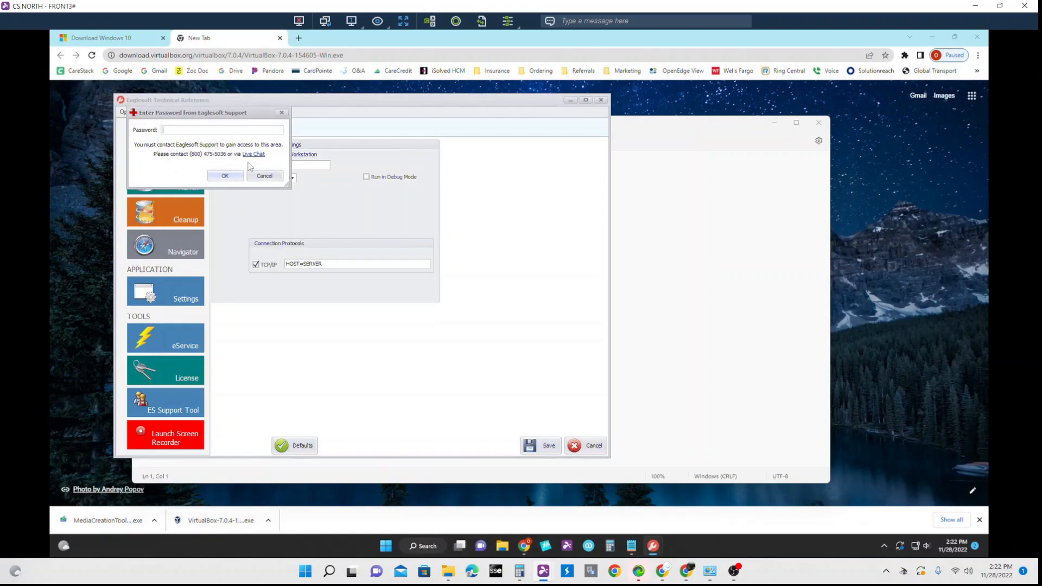
left_click(264, 176)
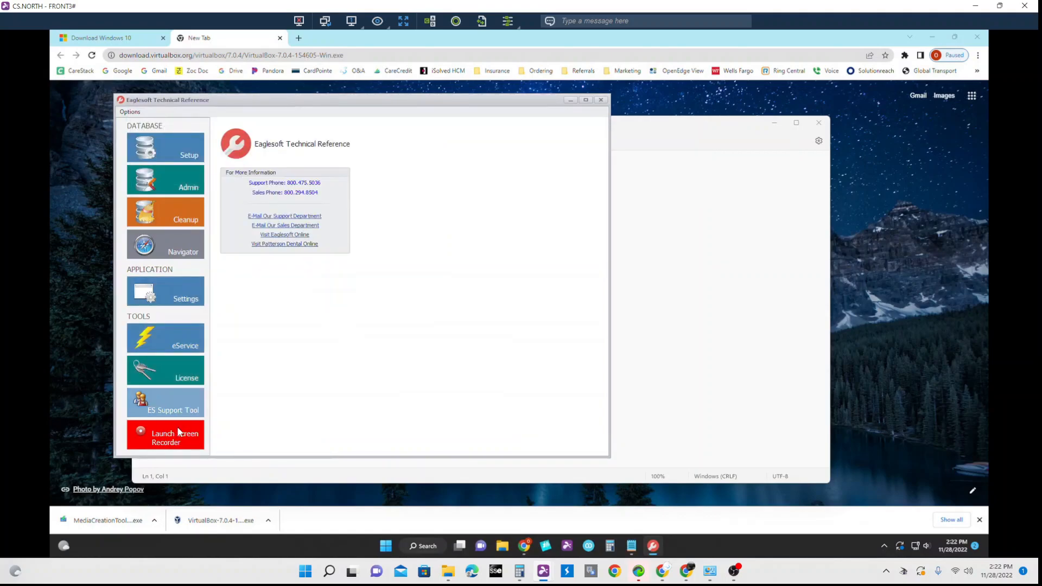
left_click(182, 375)
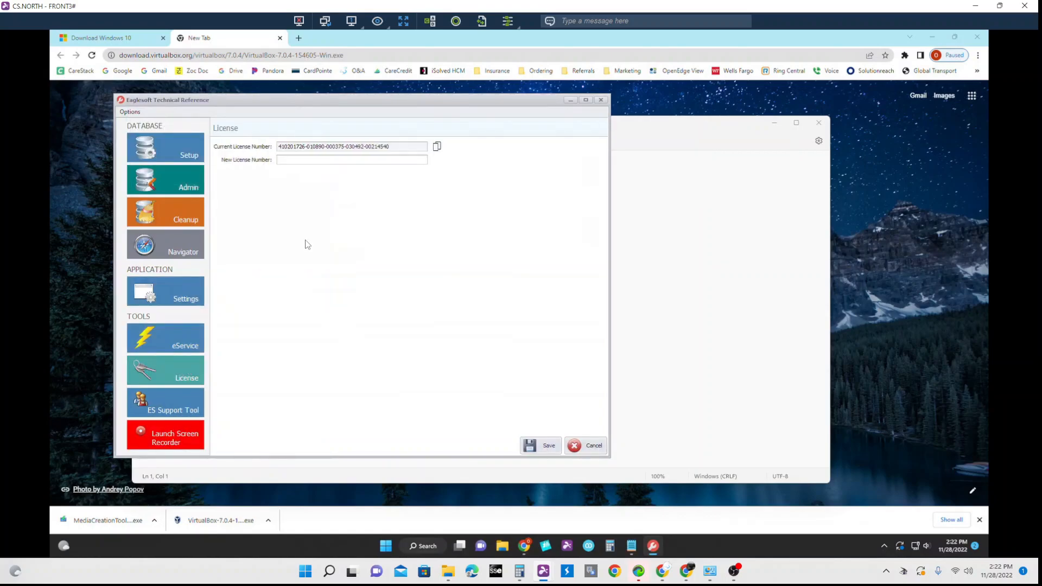
- Paste the current license number into Notepad and minimize the Eaglesoft window
left_click(652, 160)
key("ctrl+v")
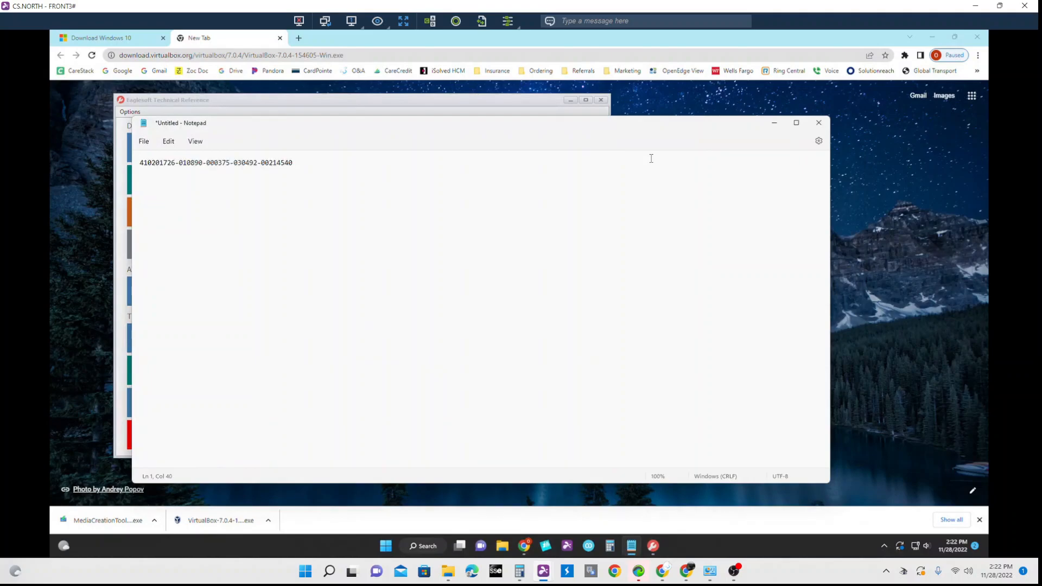
left_click(572, 100)
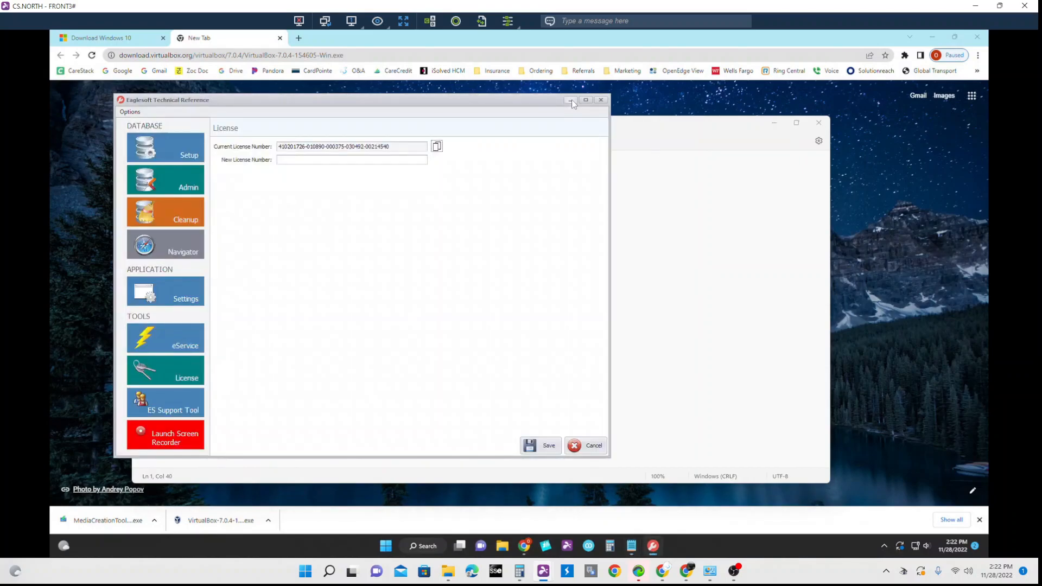
left_click(571, 100)
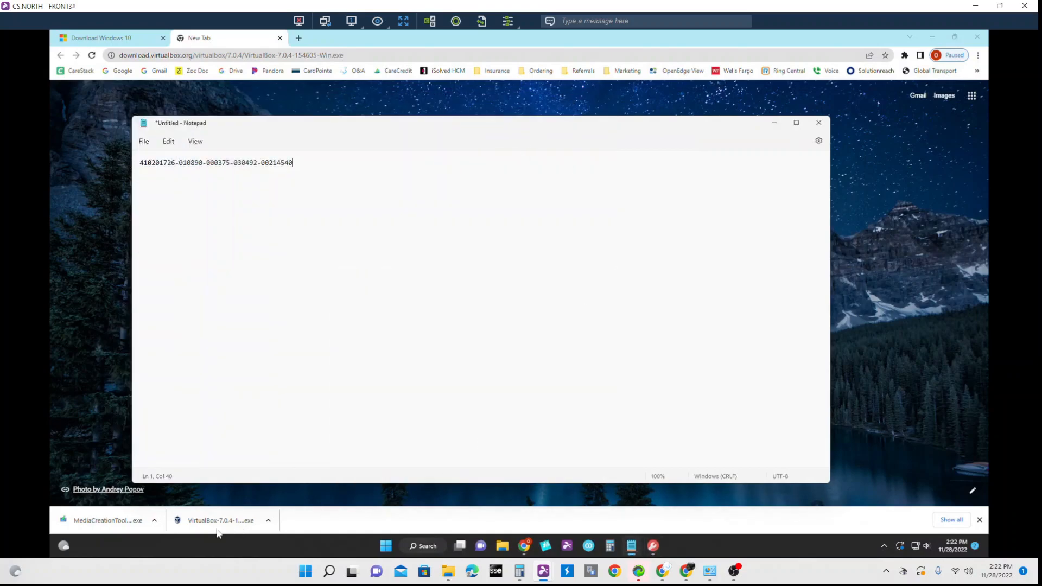
- Run MediaCreationTool, move its window left, scroll the license terms and accept them
left_click(107, 522)
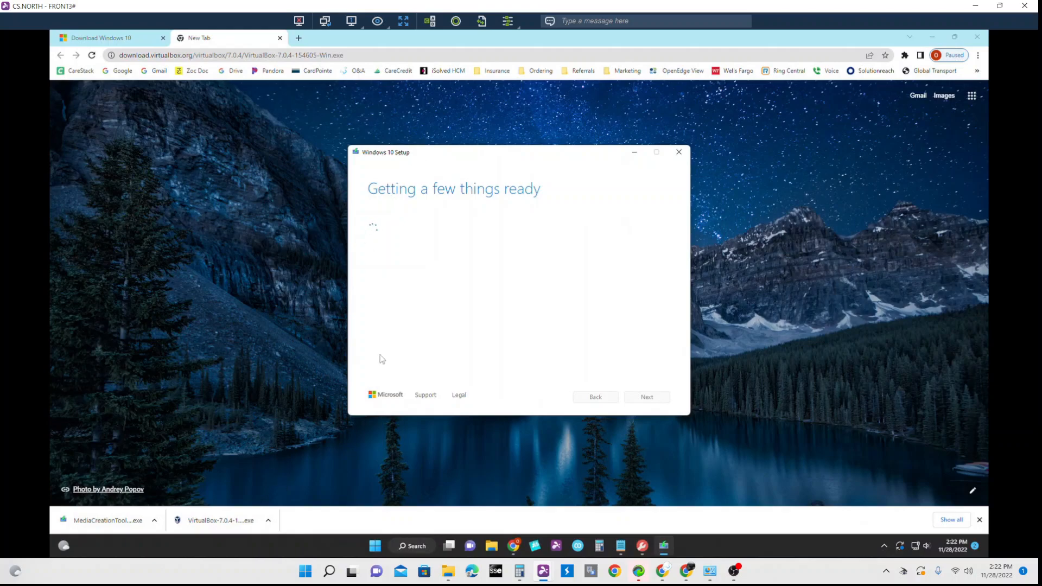
left_click_drag(432, 158, 197, 152)
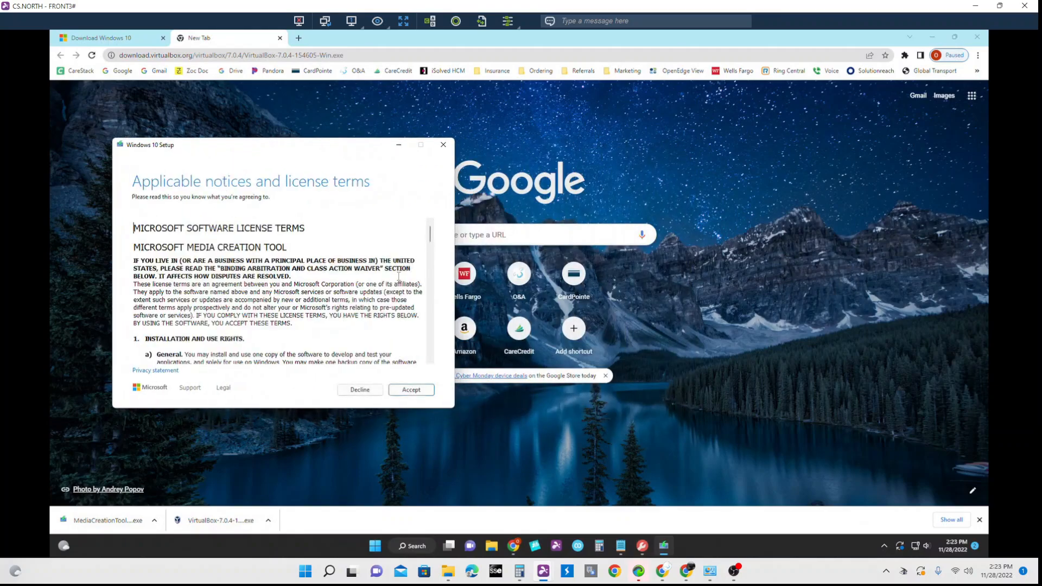
left_click_drag(432, 239, 429, 350)
left_click(411, 389)
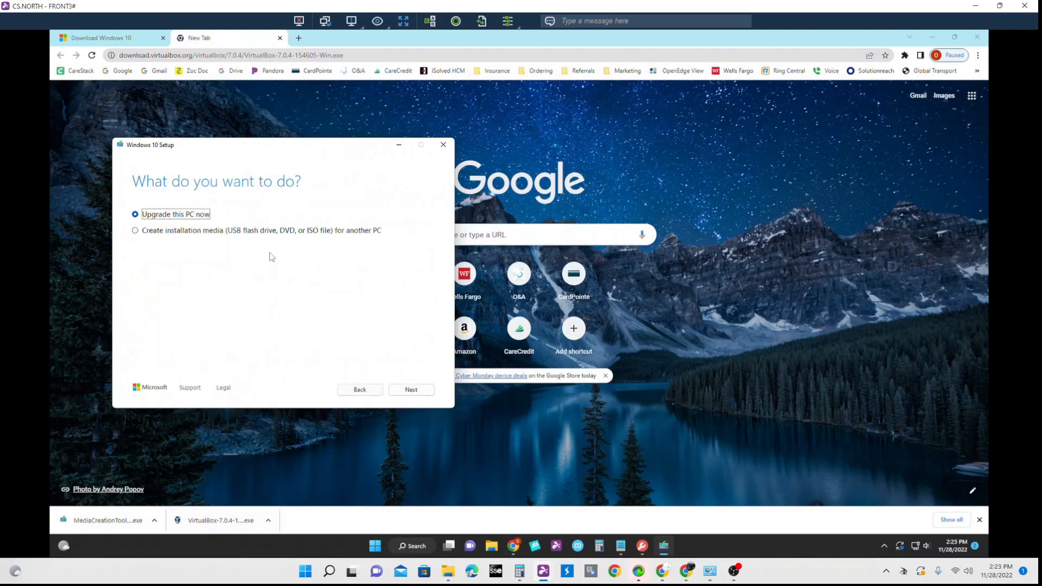
- Choose to create installation media for another PC, keeping the recommended options
left_click(157, 234)
left_click(404, 390)
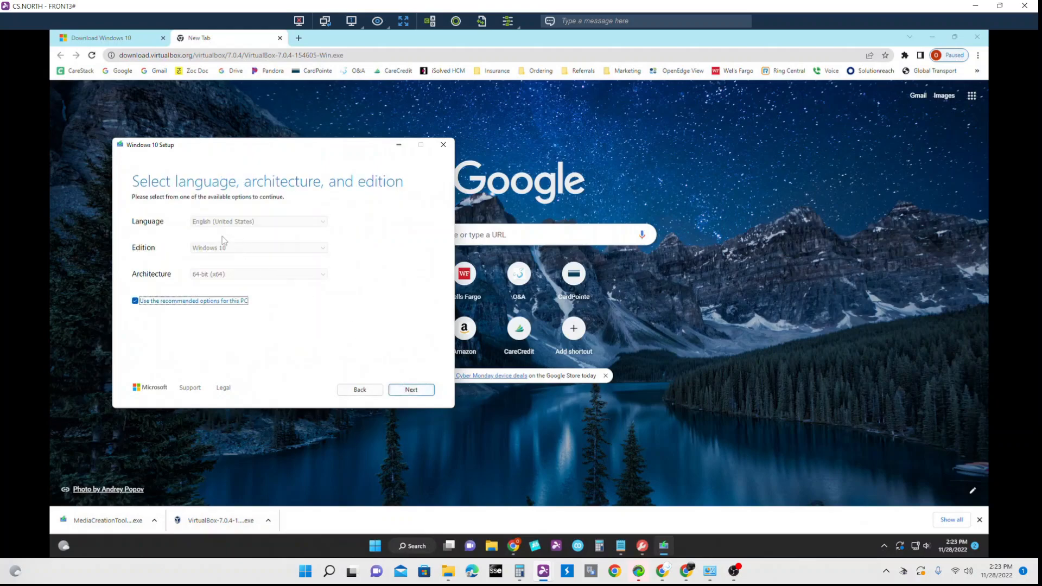
left_click(136, 303)
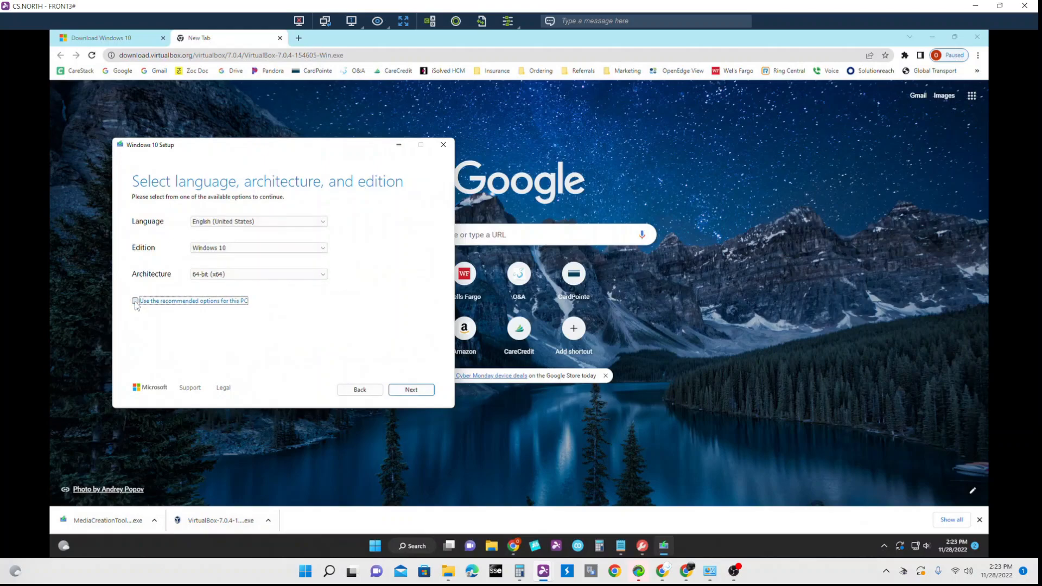
left_click(136, 301)
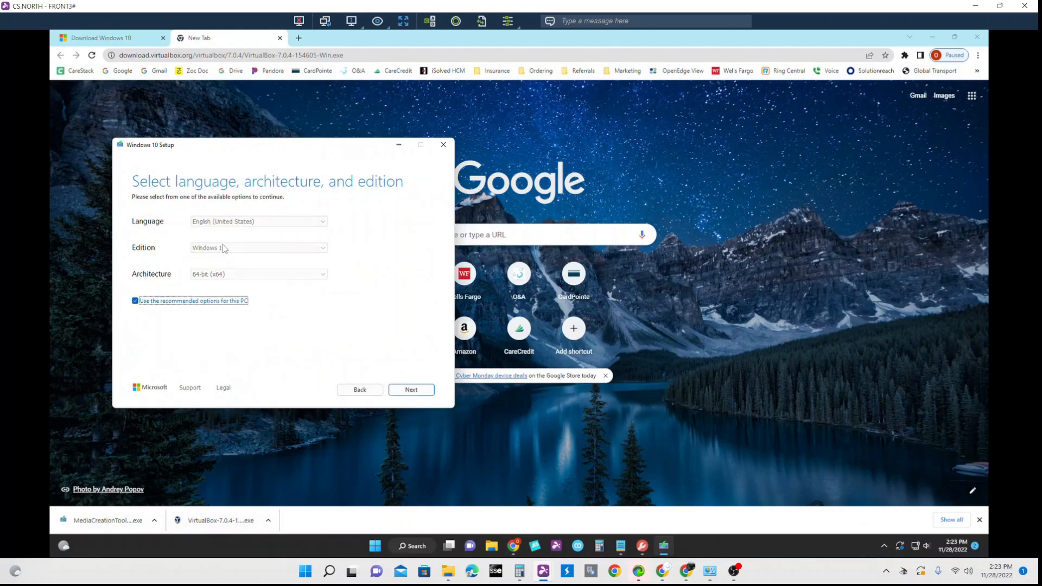
left_click(404, 392)
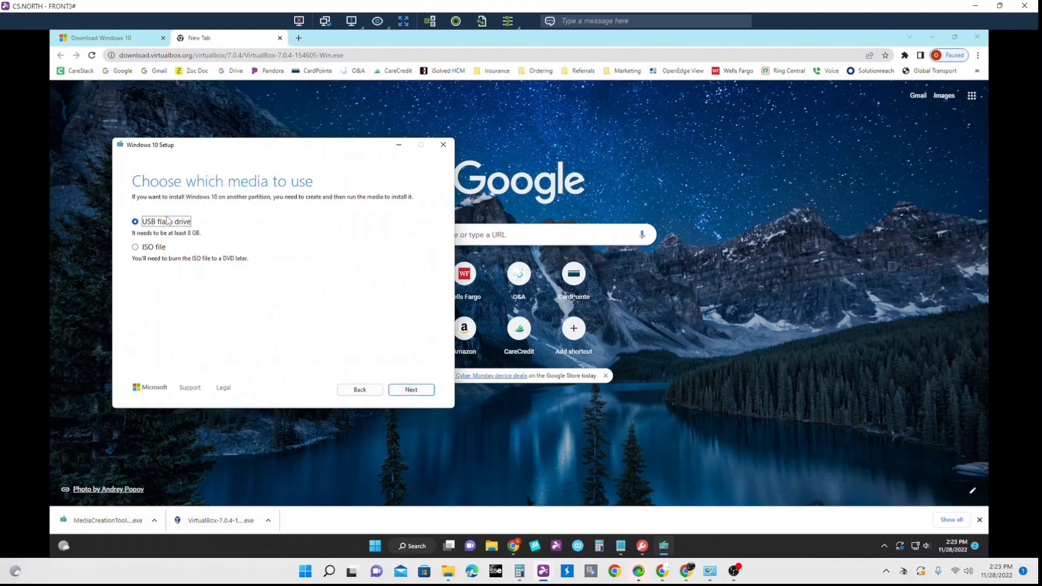
- Choose ISO file as the media and save it as 'Windows' in Downloads
left_click(135, 247)
left_click(412, 390)
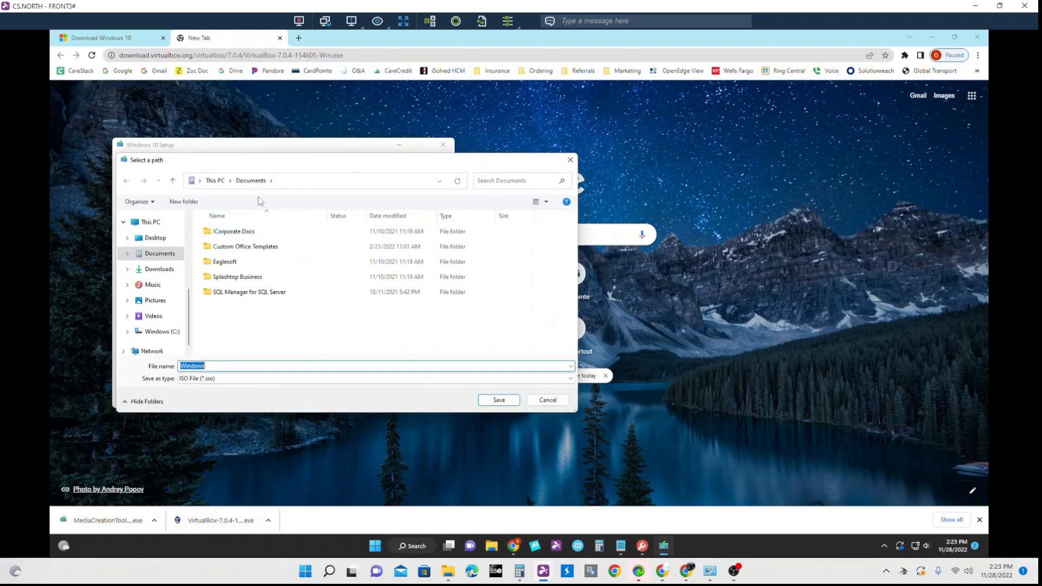
left_click(160, 274)
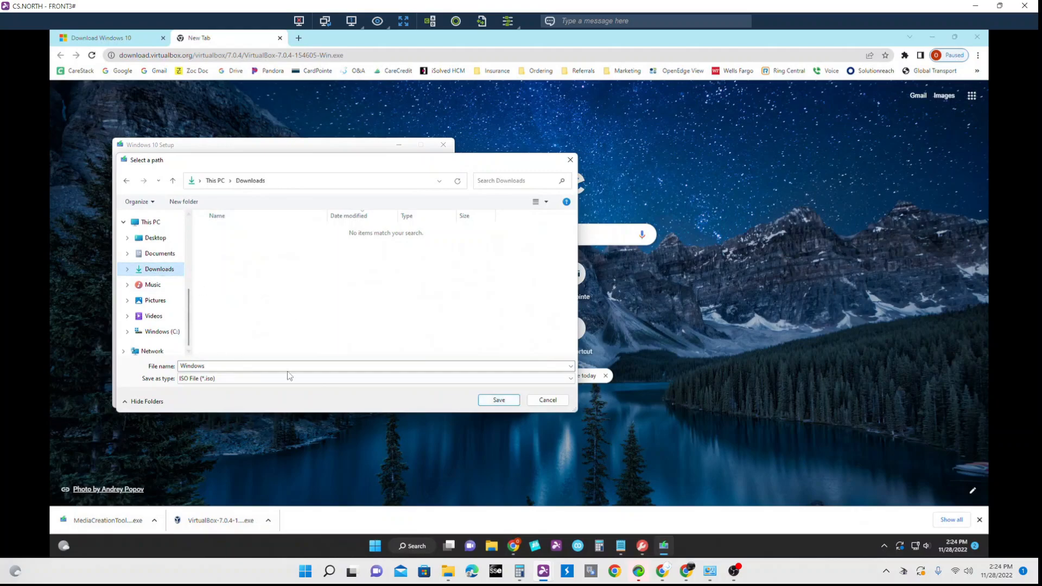
left_click(495, 402)
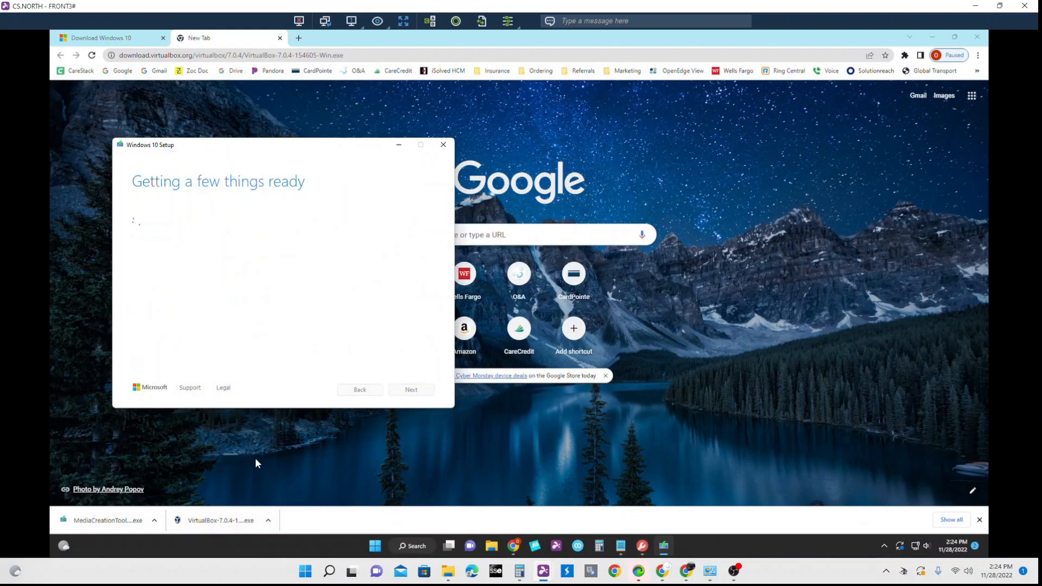
- Run the VirtualBox installer, acknowledge the Visual C++ warning, and dismiss the installation-failed error
left_click(219, 522)
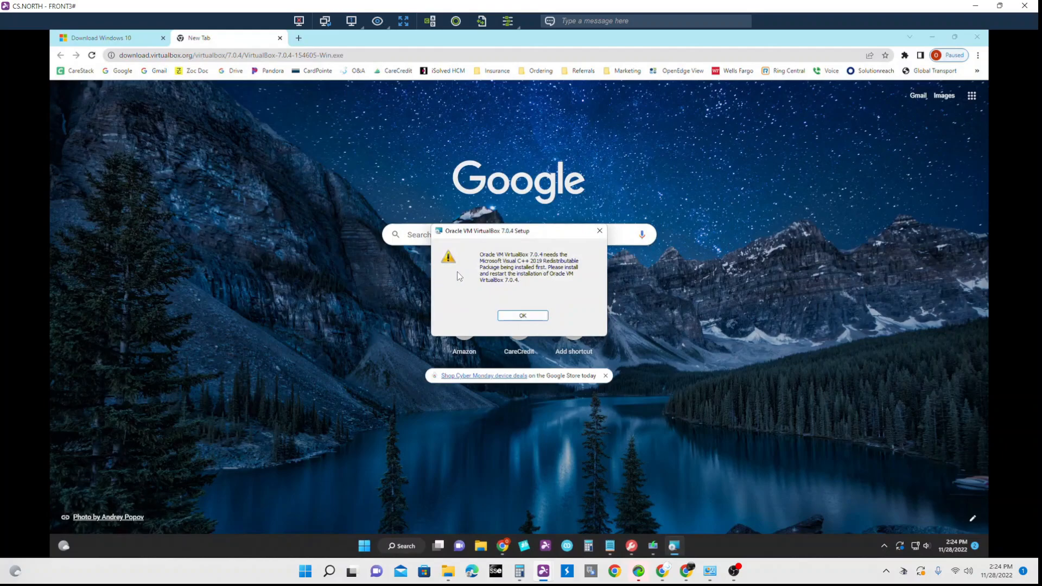
left_click(521, 317)
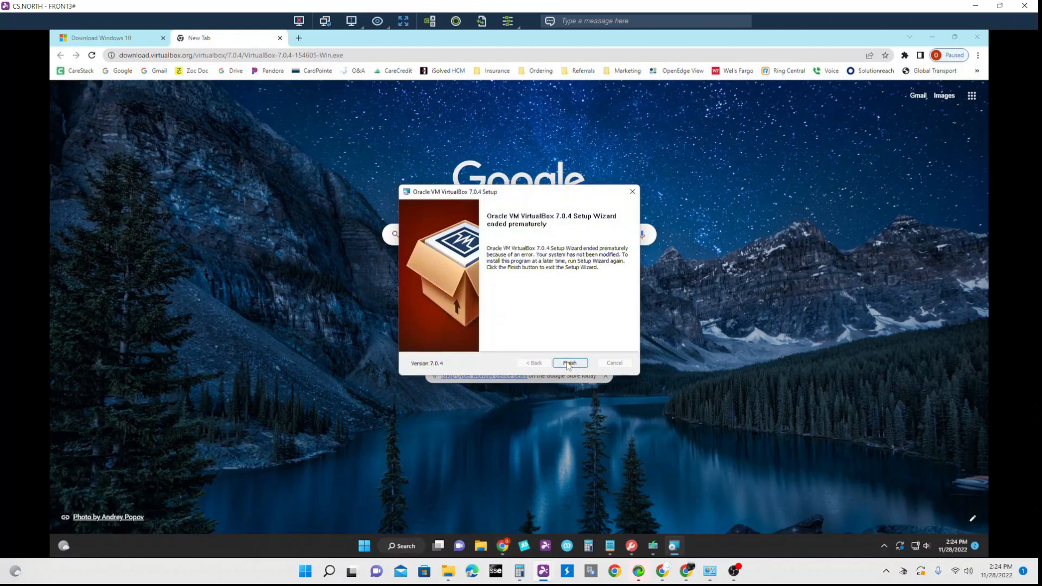
left_click(568, 364)
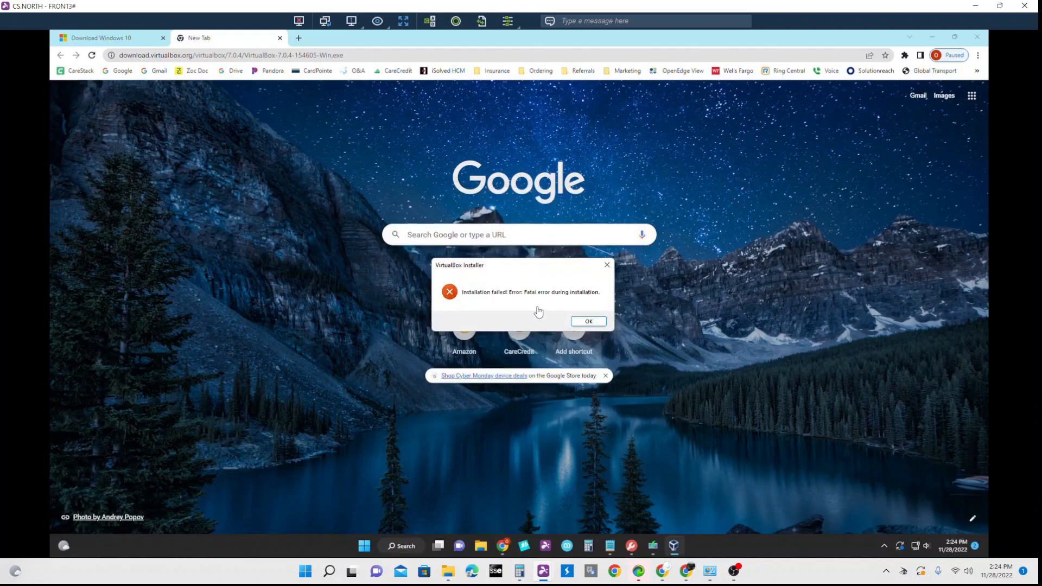
left_click(587, 322)
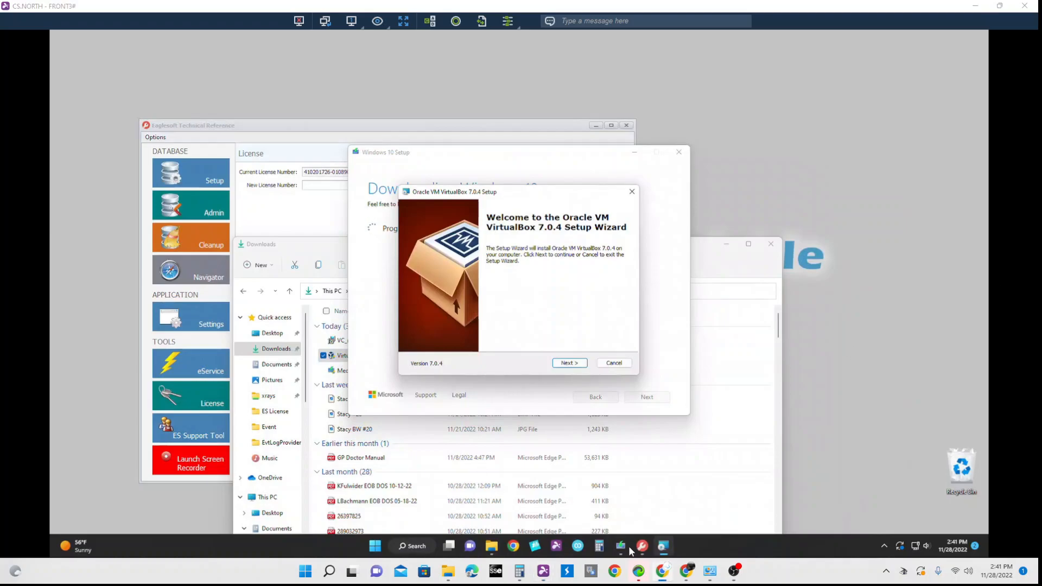
- Load Microsoft's Visual C++ Redistributable downloads page in Chrome, view its download table, then minimize Chrome
left_click(514, 547)
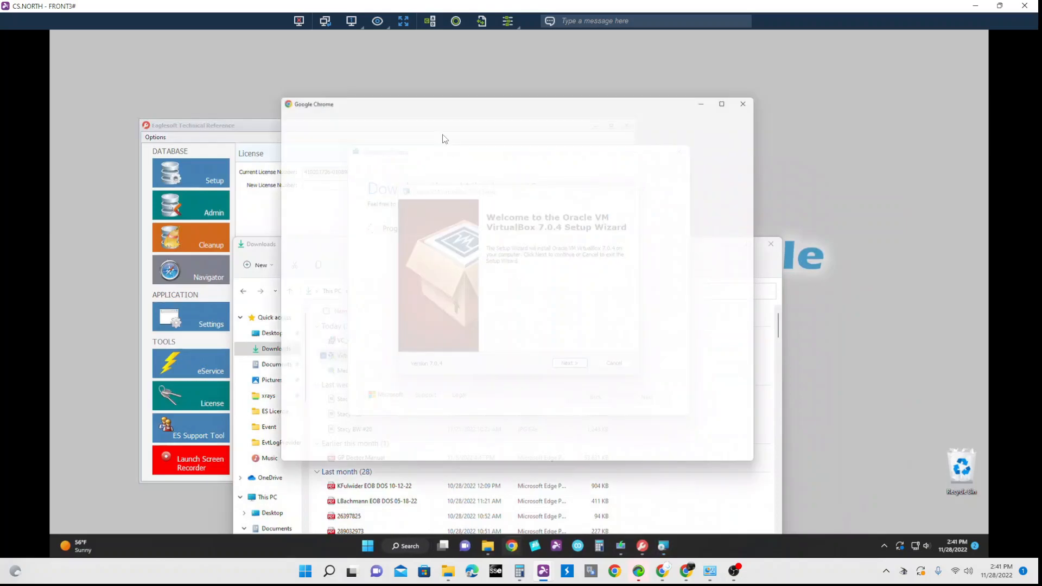
left_click(519, 325)
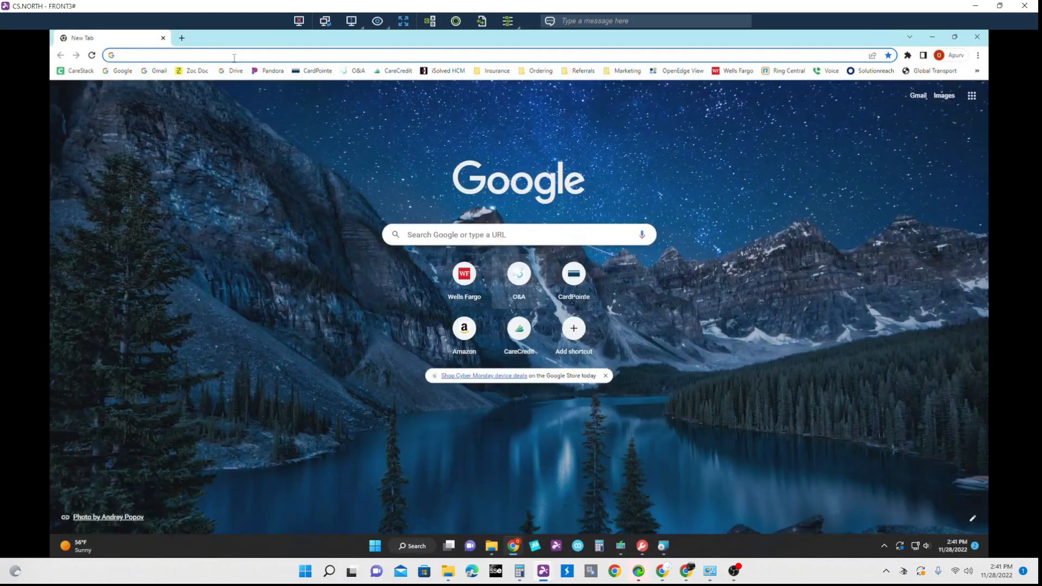
type("https://learn.microsoft.com/en-us/cpp/windows/latest-supported-vc-redist?view=msvc-170")
key("Return")
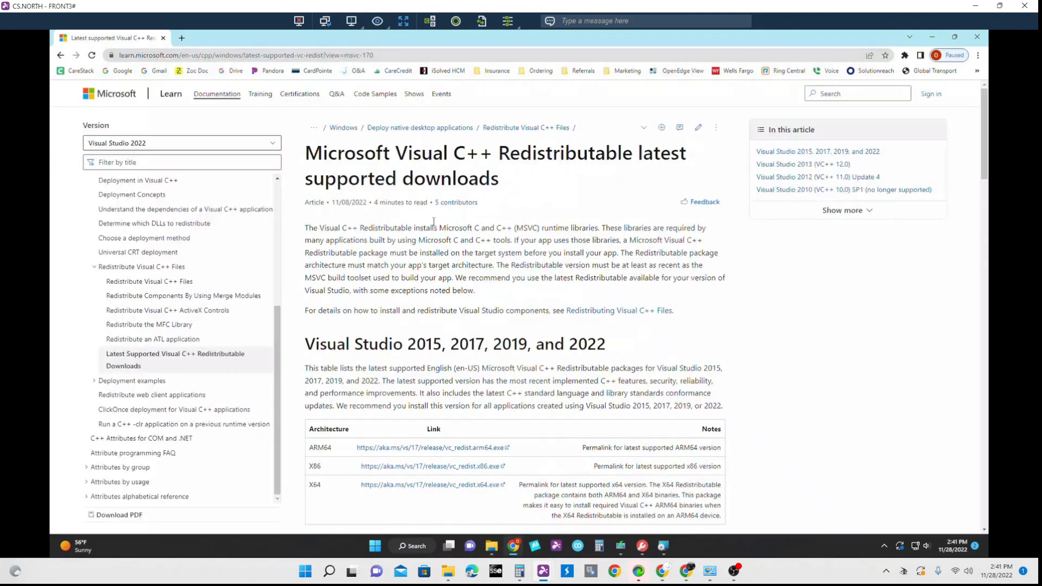
scroll(440, 325, "down", 2)
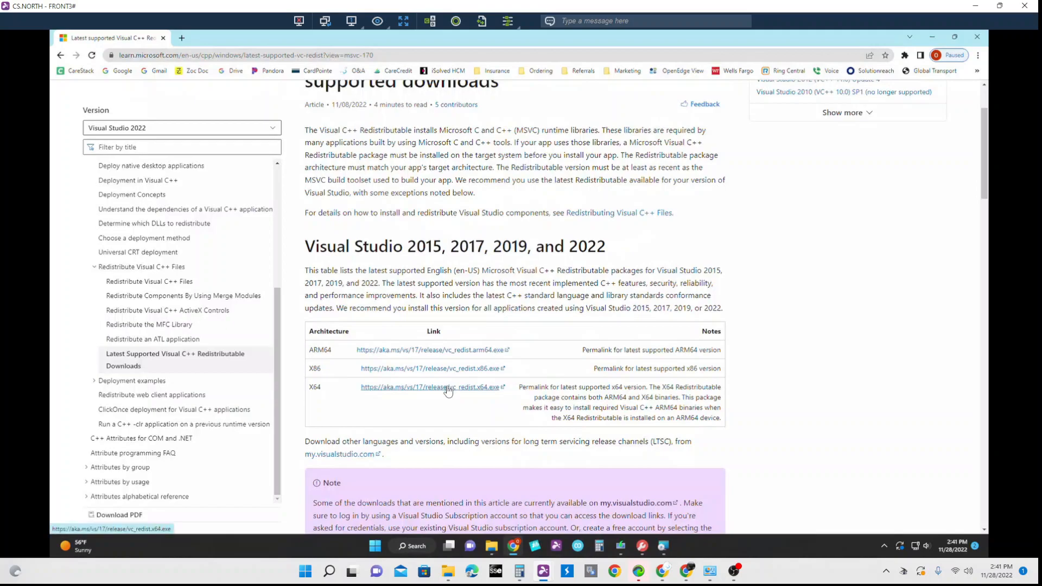
left_click(932, 38)
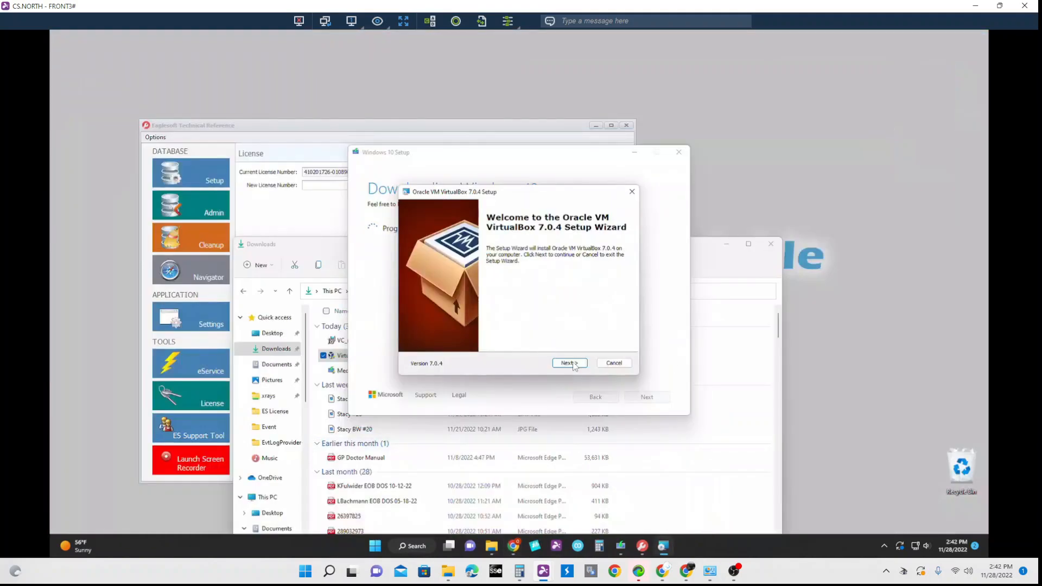
- Install VirtualBox 7.0.4 with default features, accepting the network warning and skipping Python dependencies
left_click(570, 363)
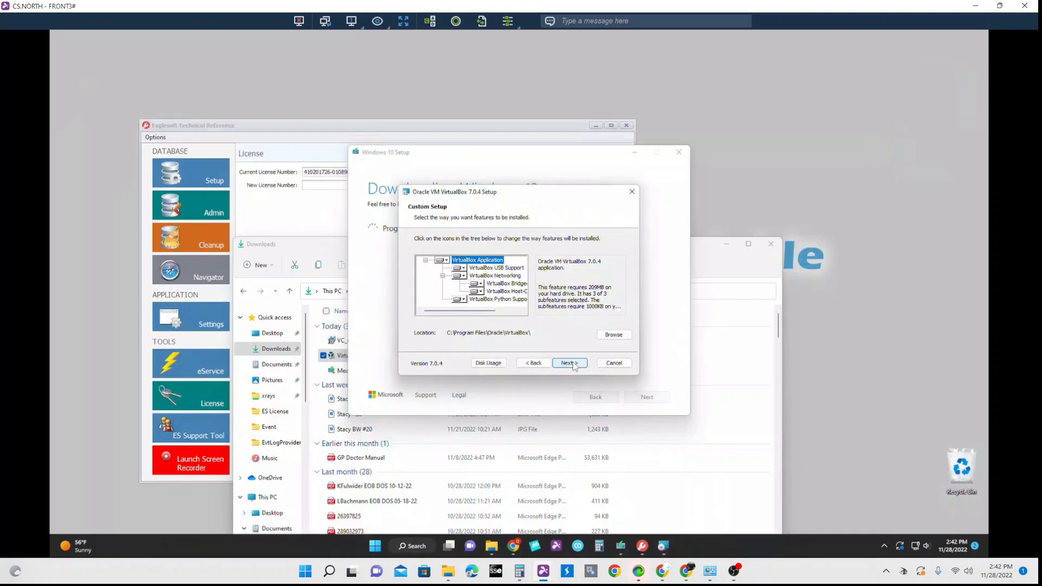
left_click(570, 364)
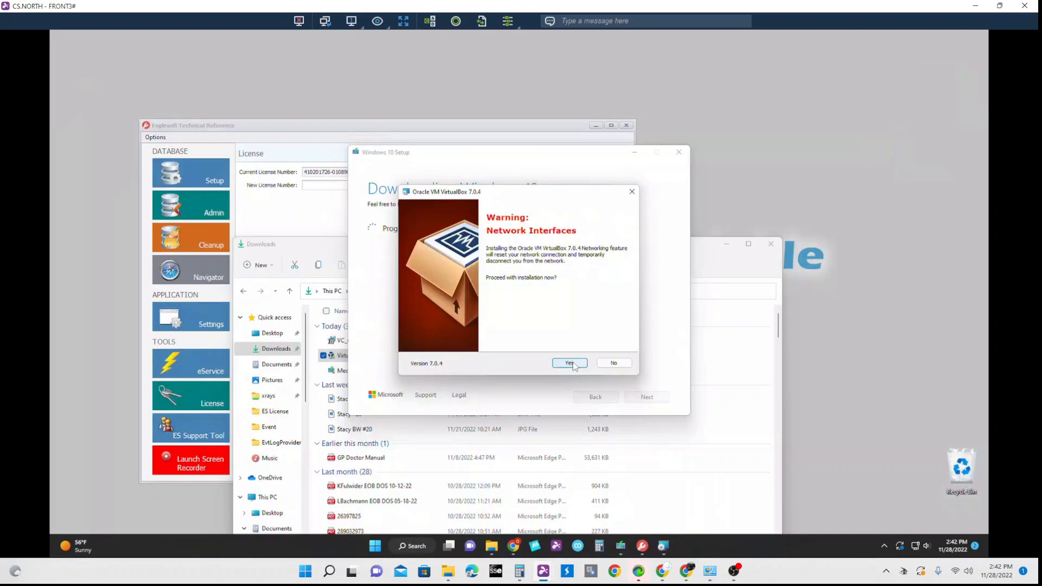
left_click(573, 365)
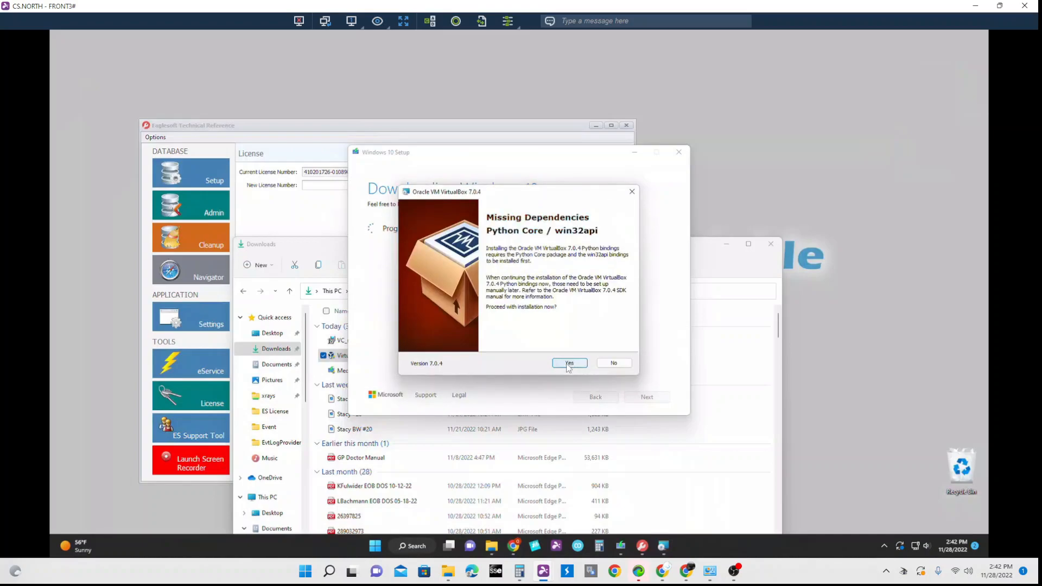
left_click(570, 363)
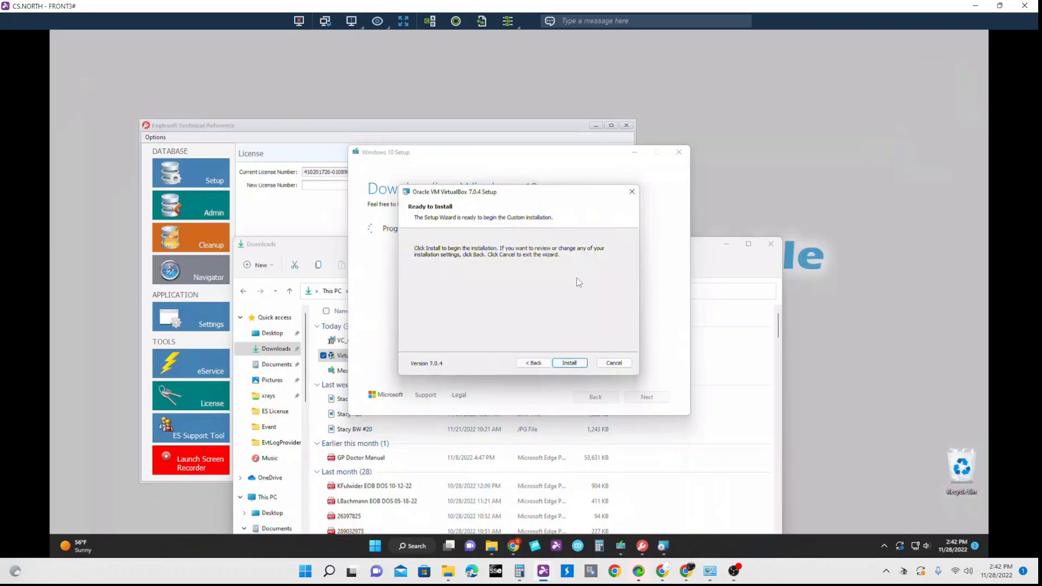
left_click(576, 364)
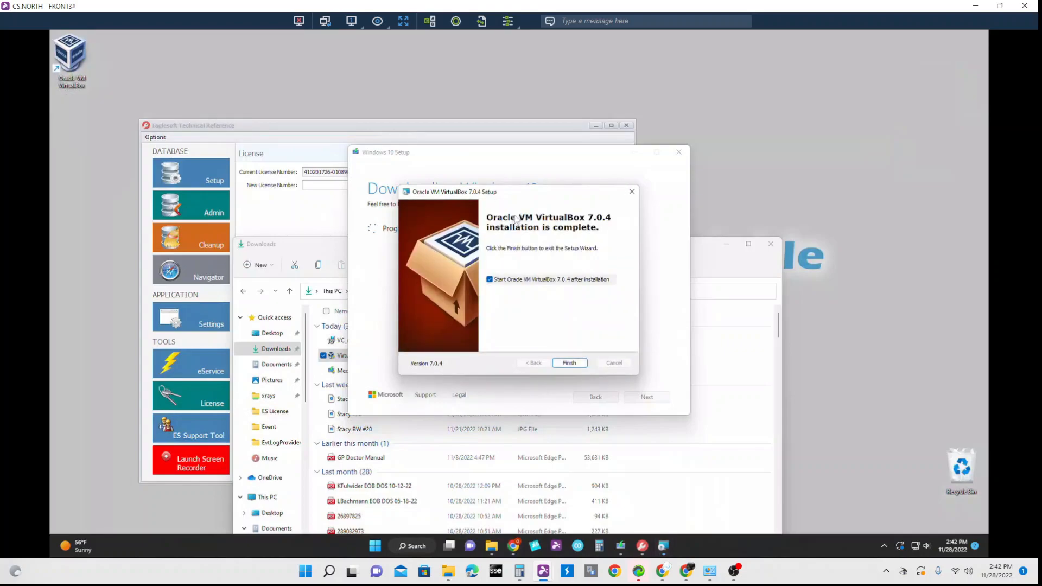
left_click(569, 364)
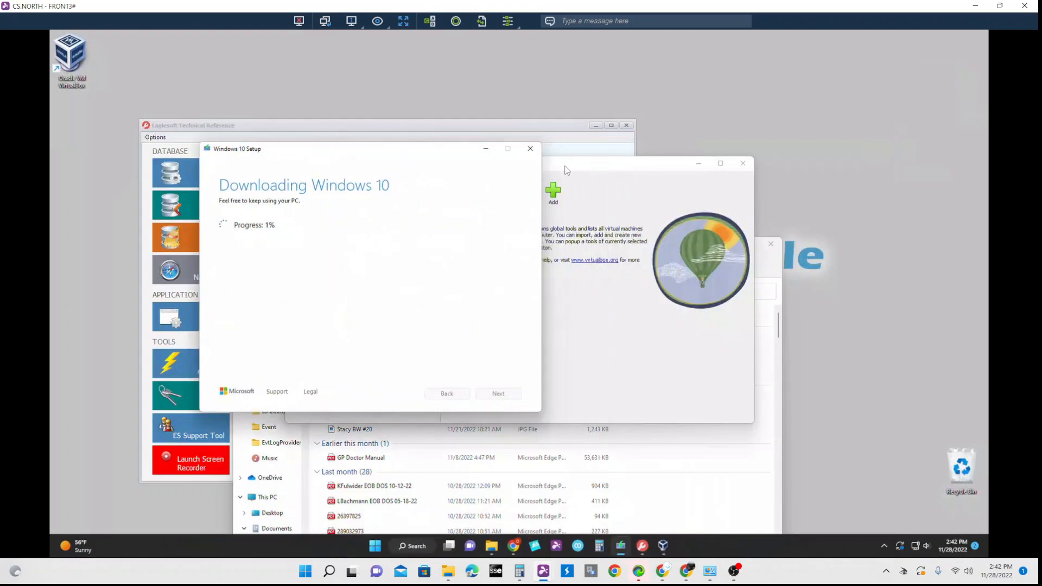
- Start a new virtual machine named REMOTE-VIRTUAL3 and check the Windows 10 download progress
left_click(571, 170)
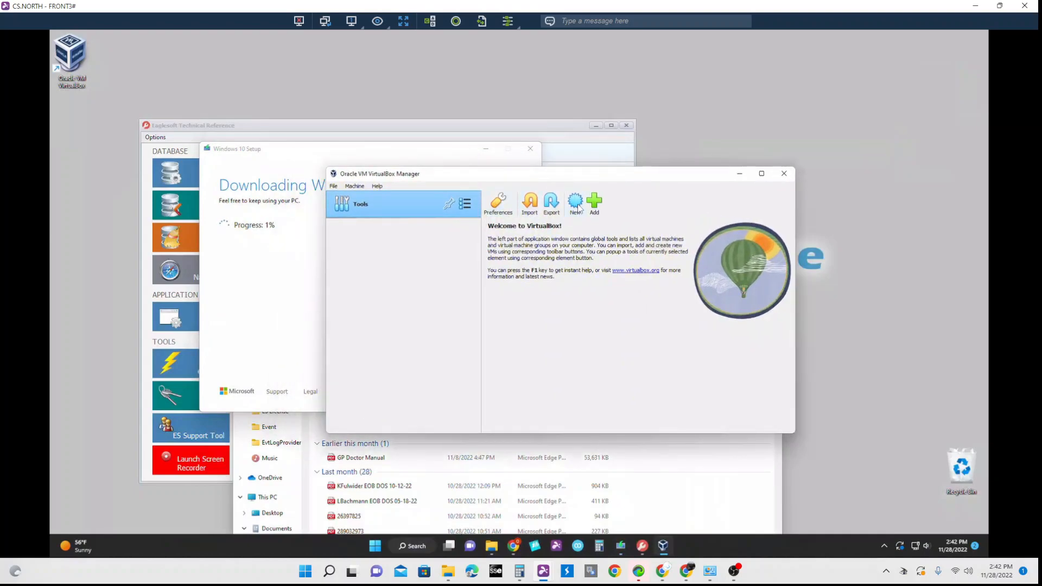
left_click(577, 205)
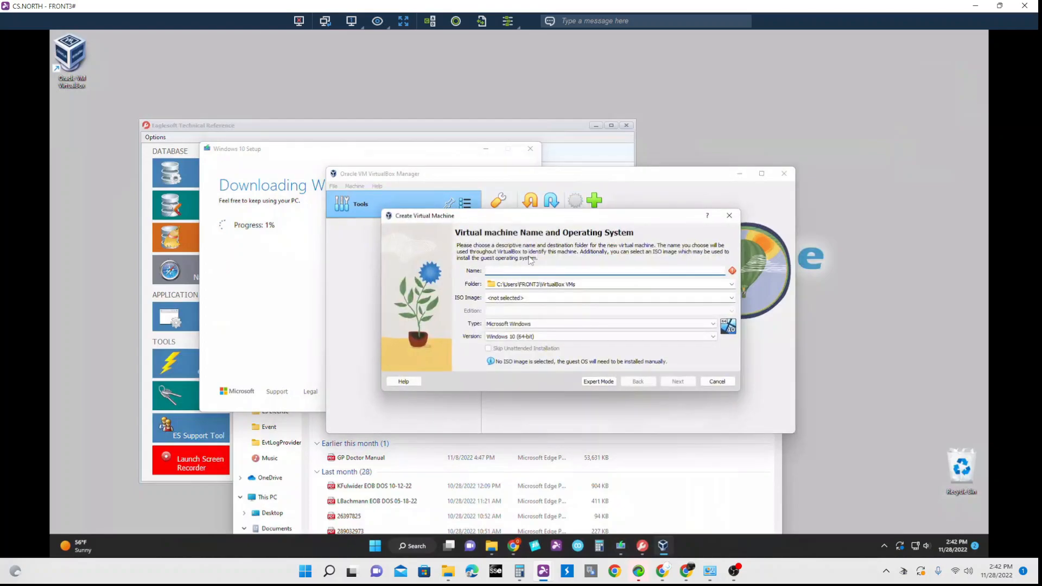
type("REMOTE")
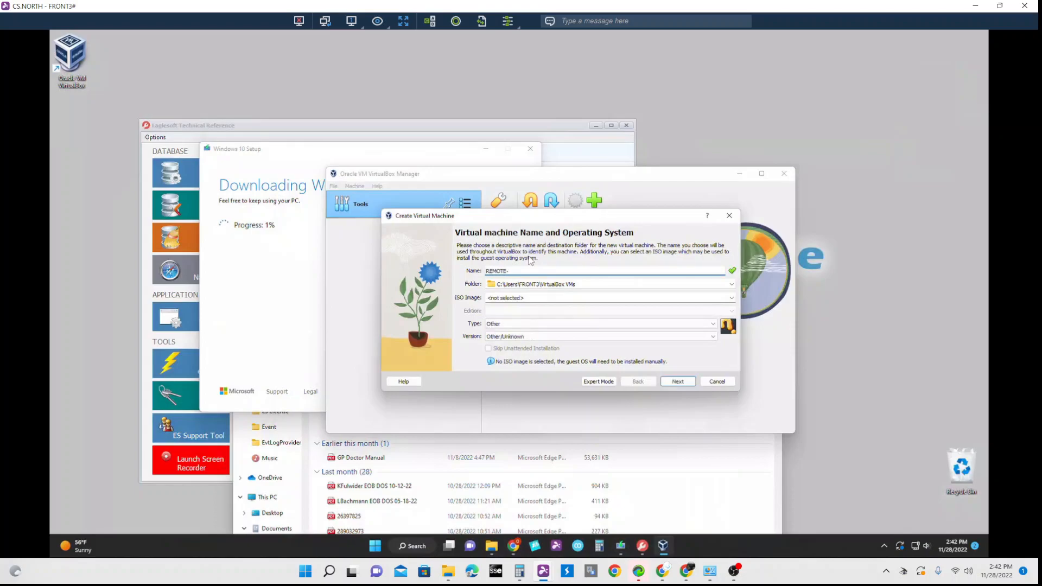
type("-VIRTUAL3")
left_click(687, 299)
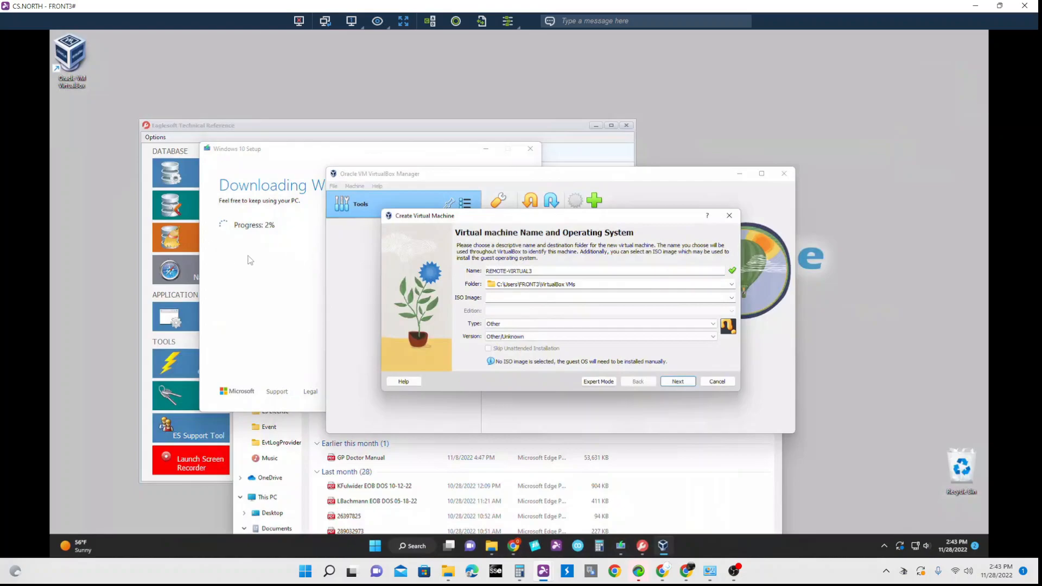
left_click(264, 244)
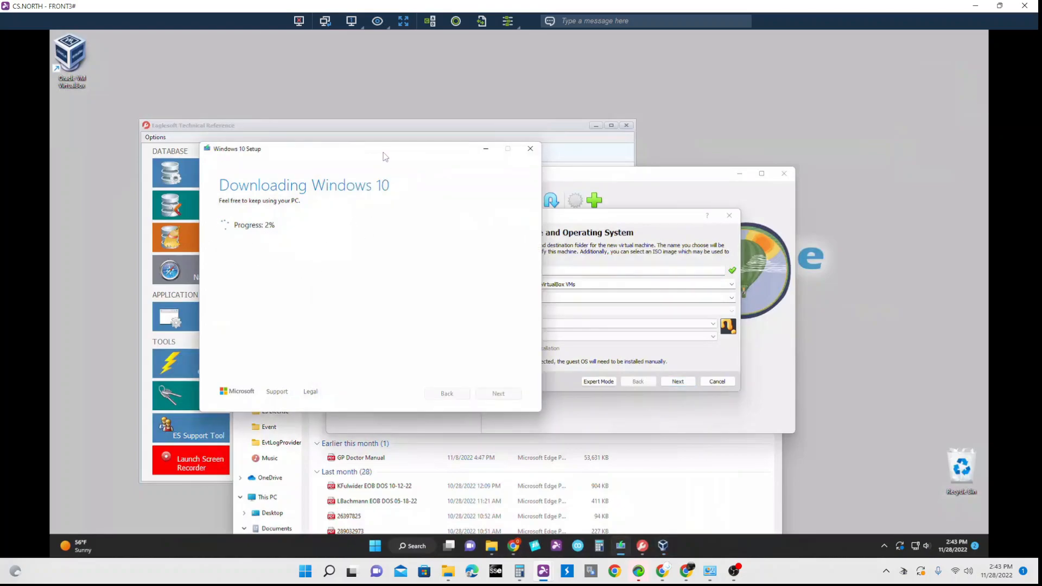
- Attach Downloads\Windows.iso as the new machine's ISO image
left_click(593, 221)
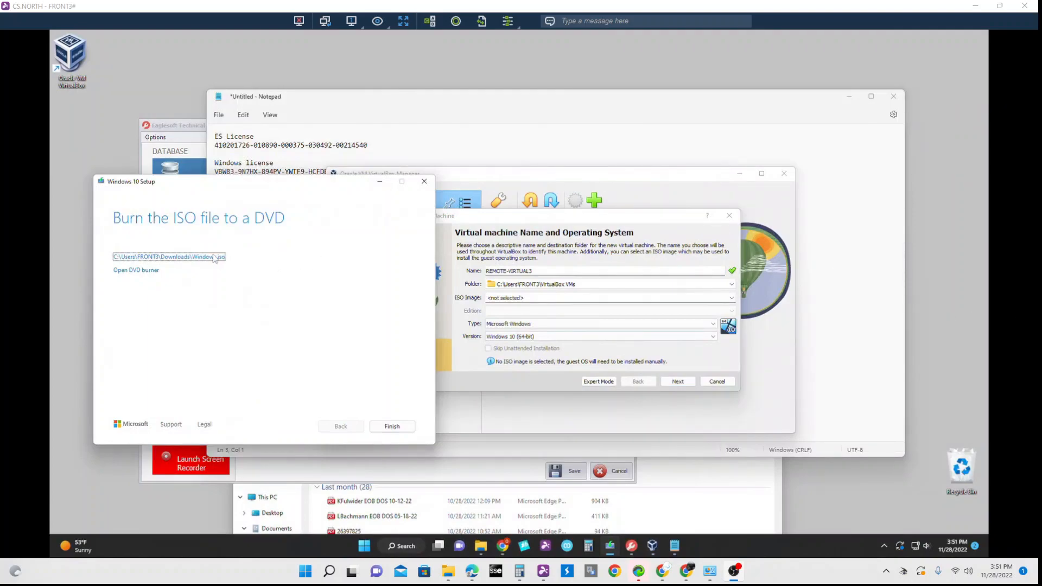
left_click(544, 298)
left_click(538, 271)
left_click(552, 297)
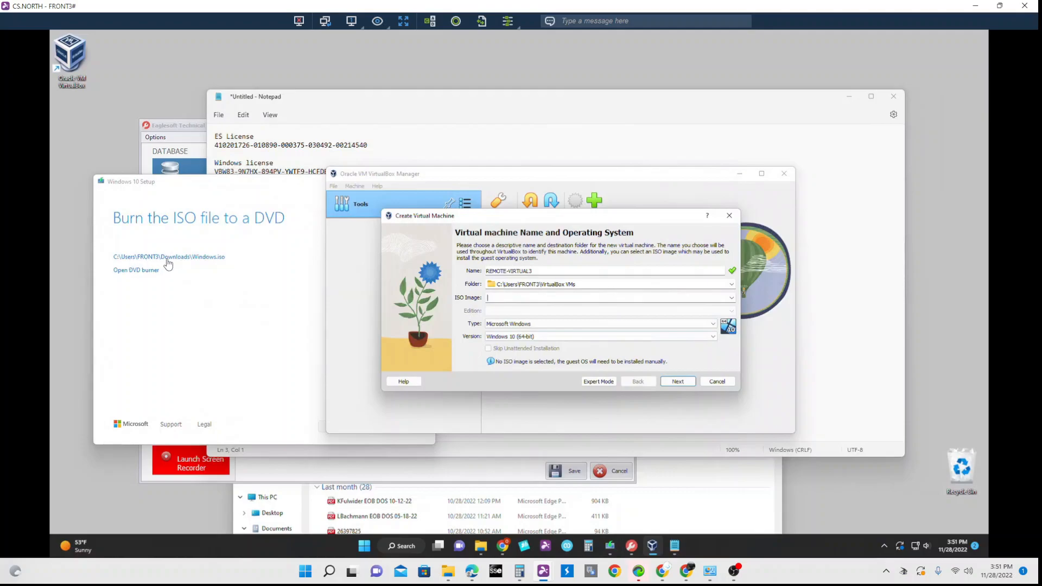
left_click(732, 298)
left_click(512, 316)
left_click(429, 325)
left_click(489, 317)
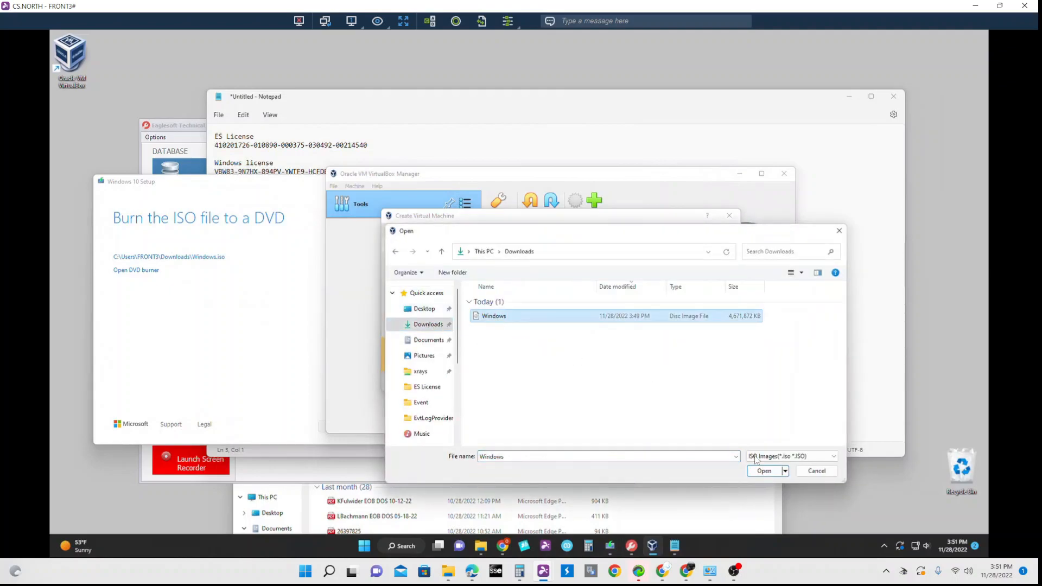
left_click(765, 472)
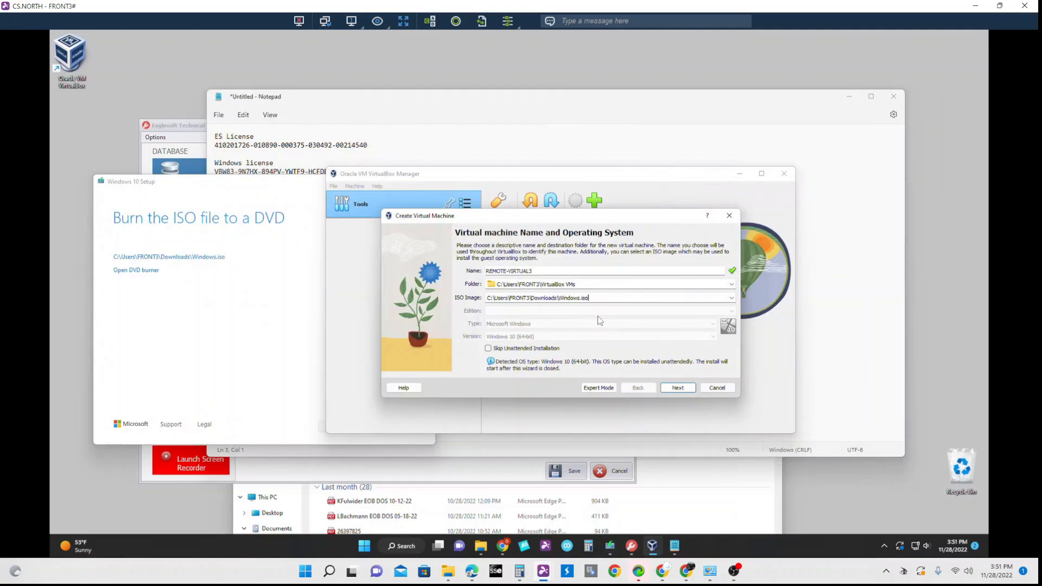
- Check Skip Unattended Installation for REMOTE-VIRTUAL3
left_click(677, 388)
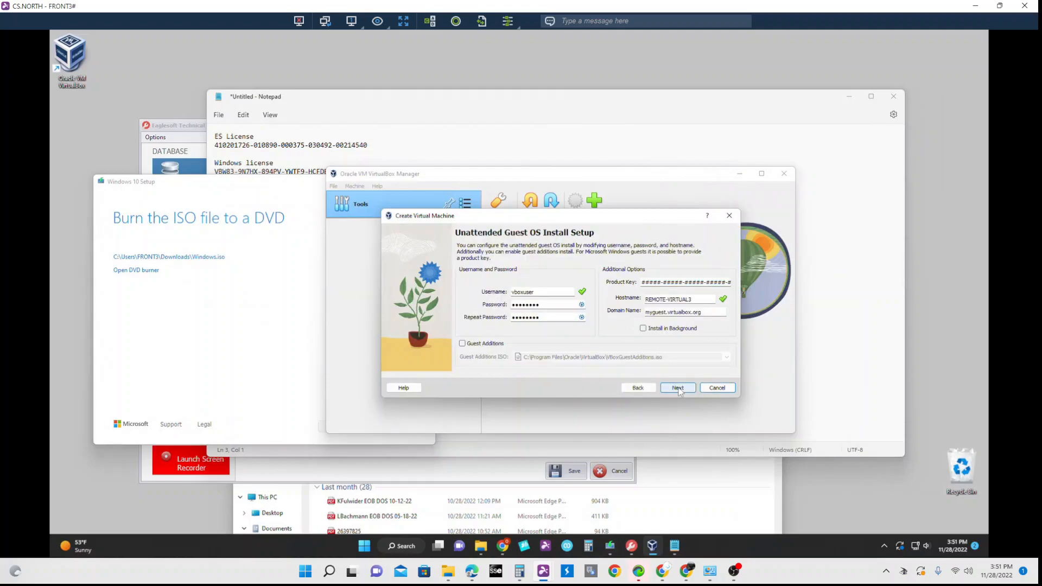
left_click(640, 387)
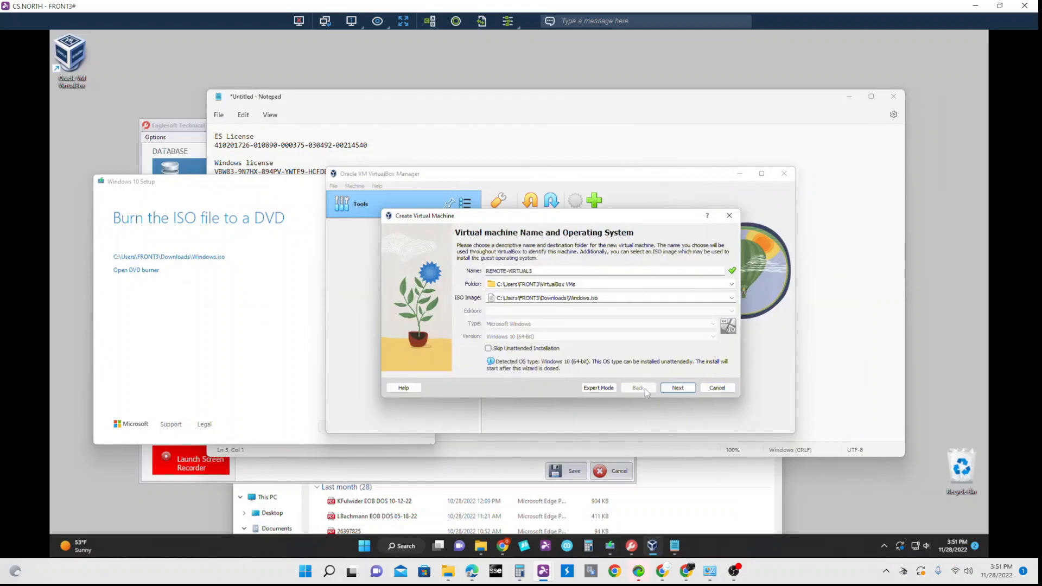
left_click(489, 349)
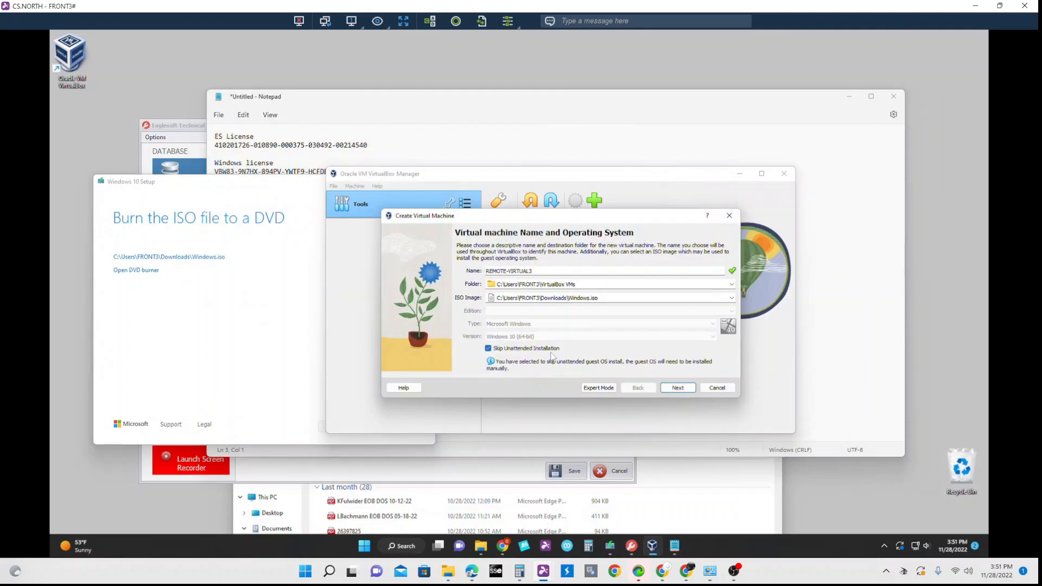
- Give the machine 5000 MB base memory and 4 processors
left_click(681, 391)
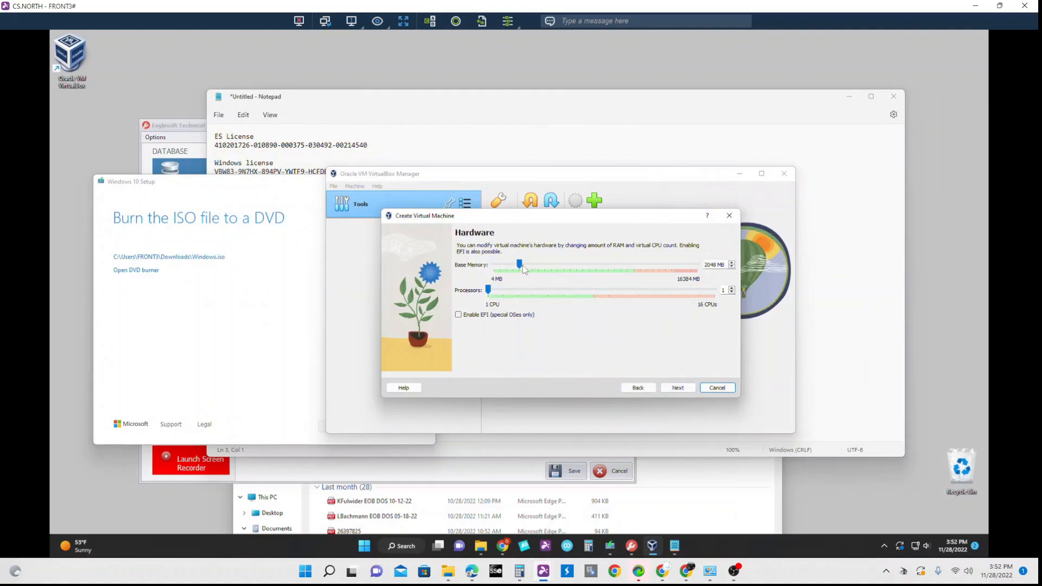
left_click(718, 265)
left_click_drag(715, 265, 700, 269)
key("BackSpace")
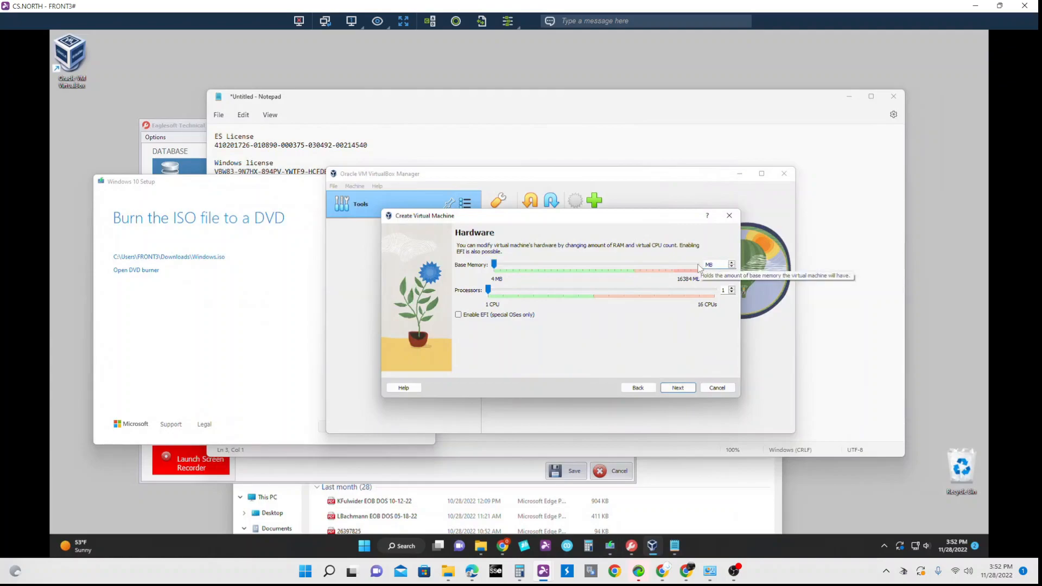
type("5000")
mouse_move(489, 290)
left_mouse_down()
mouse_move(514, 292)
mouse_move(504, 295)
left_mouse_up()
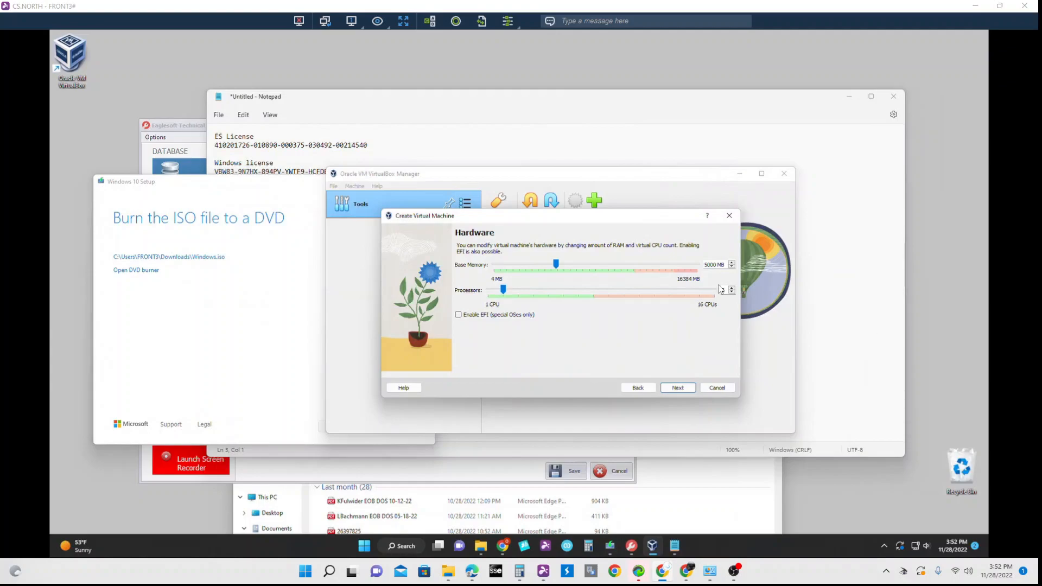
left_click(516, 293)
left_click(531, 294)
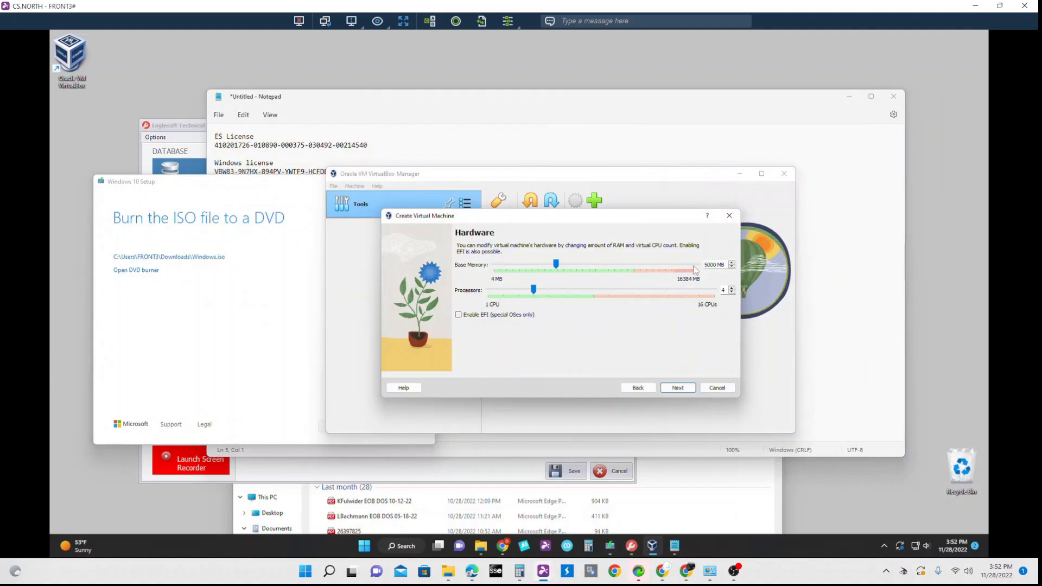
- Keep the 50 GB virtual hard disk and finish creating the virtual machine
left_click(678, 389)
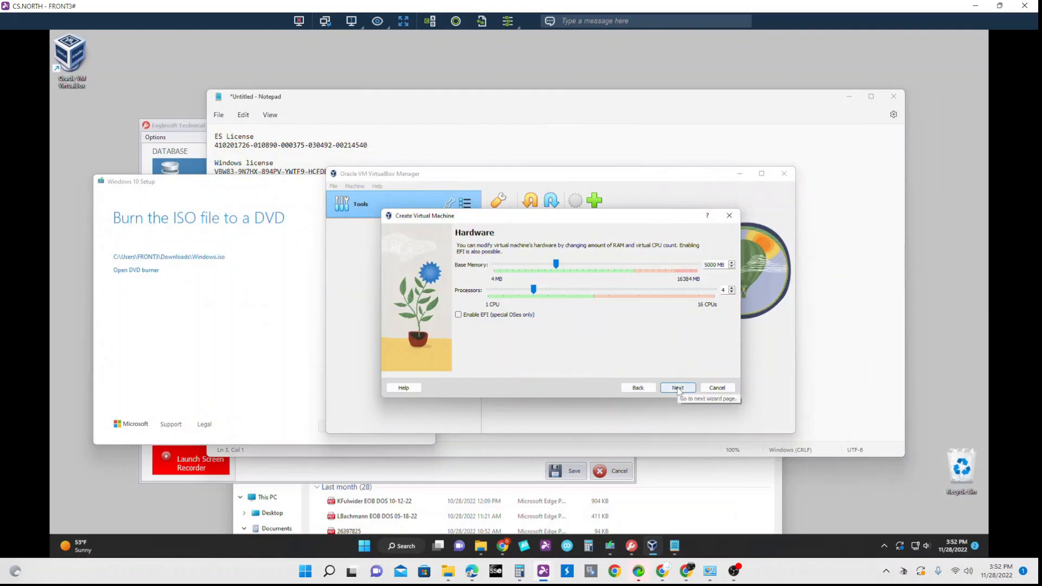
left_click(678, 388)
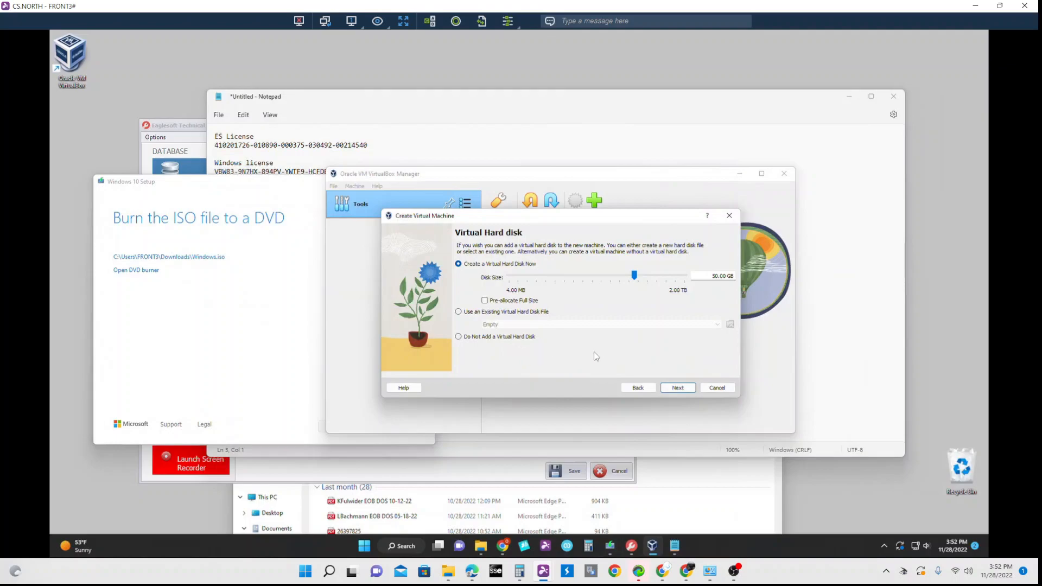
left_click(677, 388)
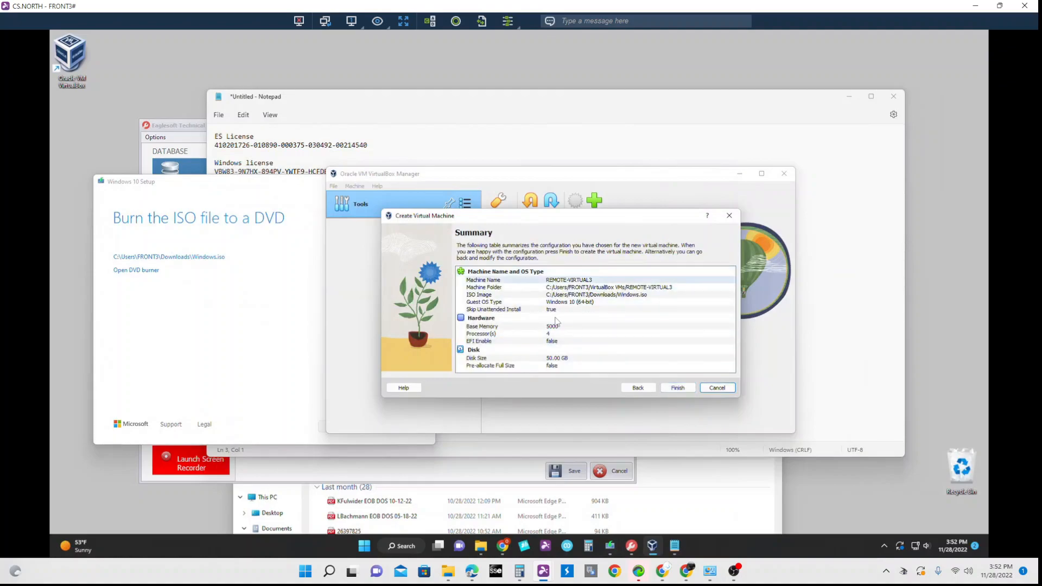
left_click(677, 388)
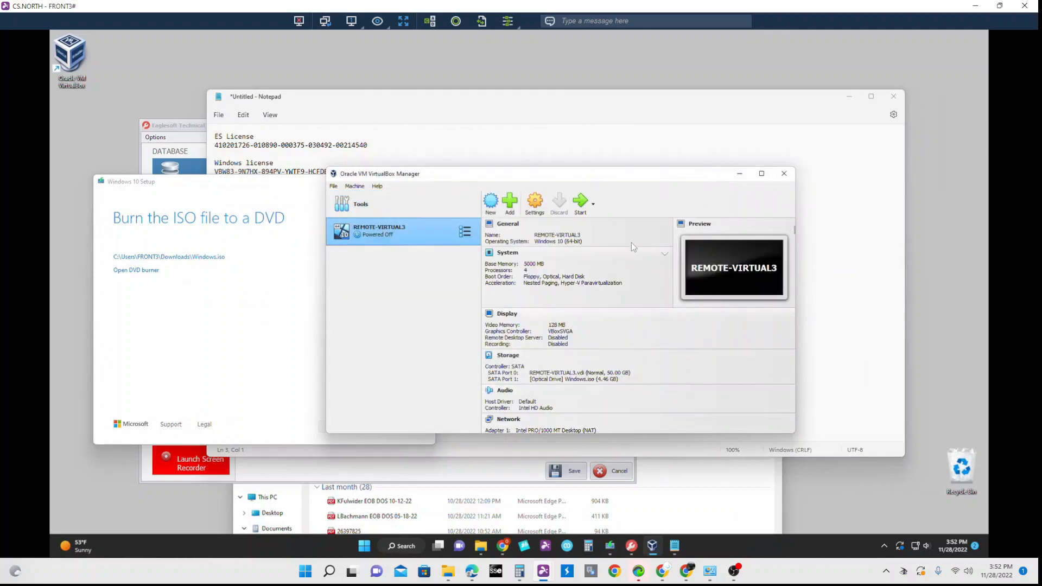
- Open REMOTE-VIRTUAL3's settings and review the advanced general and processor options
left_click(535, 209)
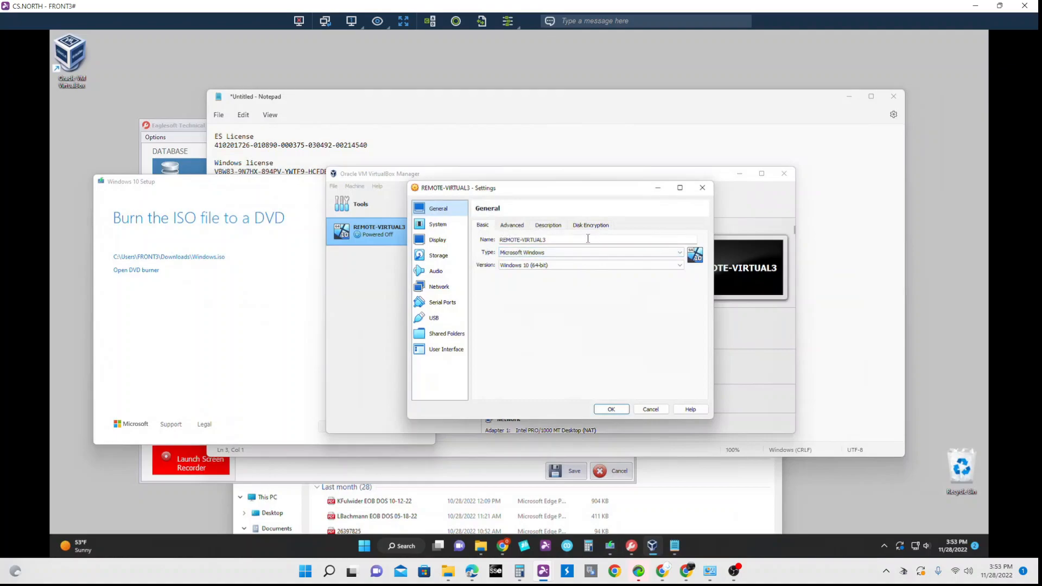
left_click(513, 226)
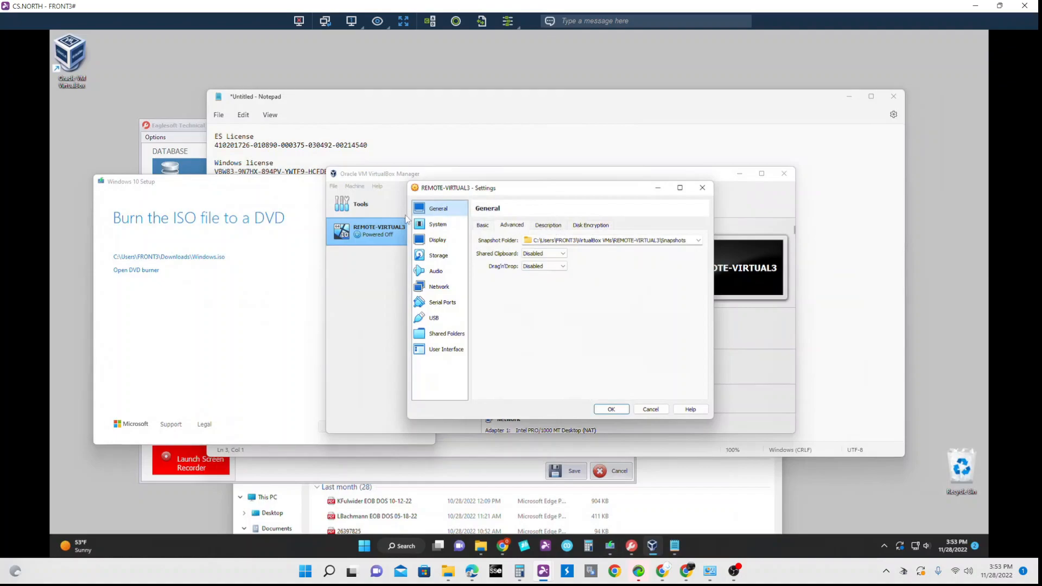
left_click(434, 226)
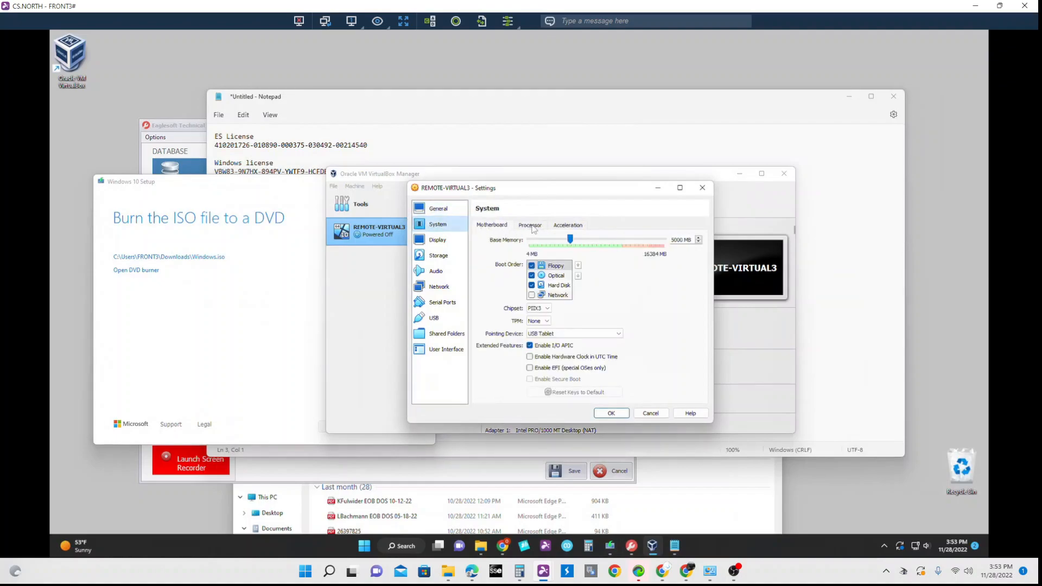
left_click(530, 226)
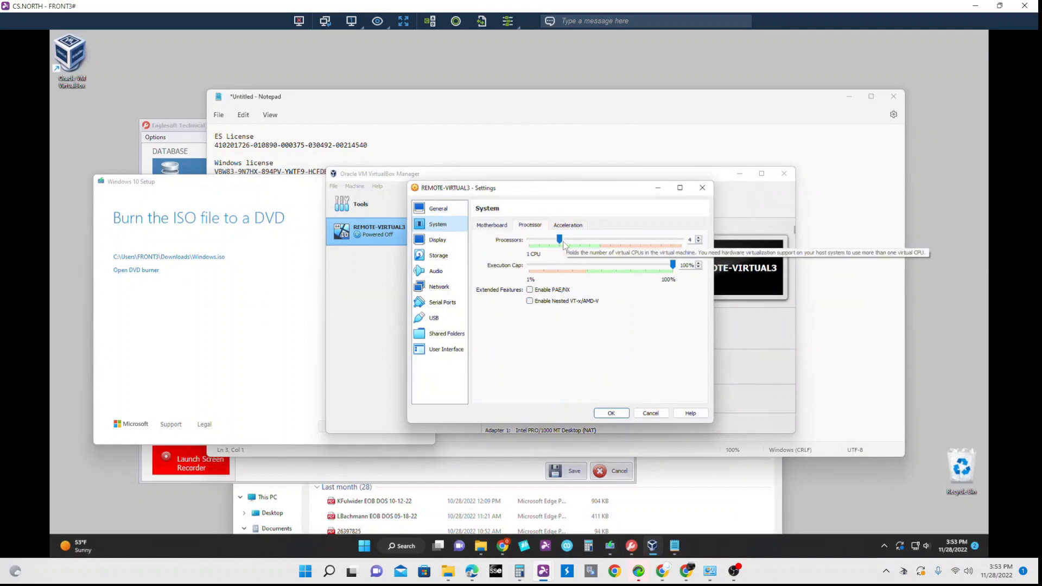
- Give the VM two monitors in Display, then glance over the storage and audio settings
left_click(437, 240)
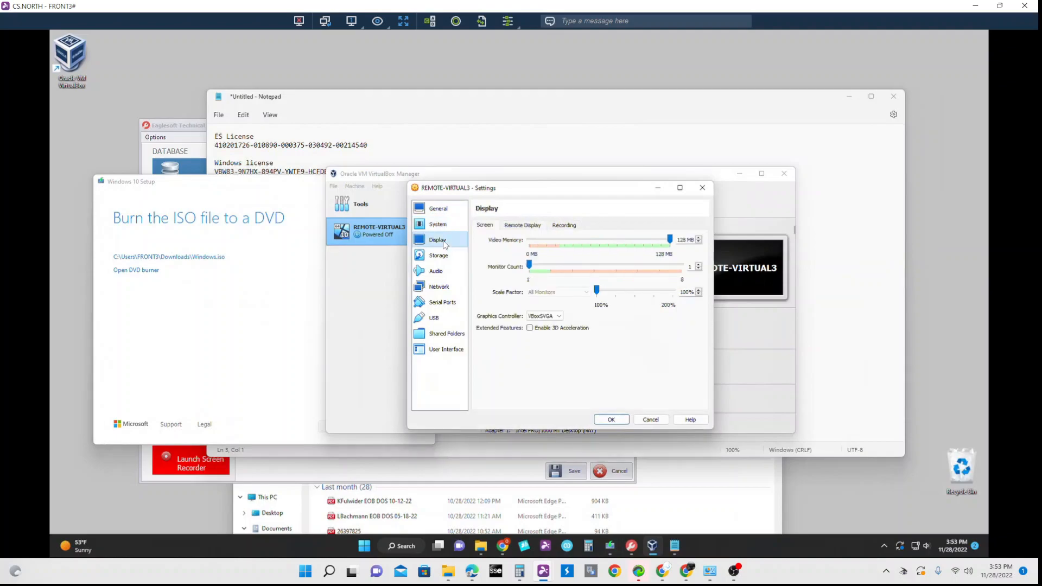
left_click_drag(531, 269, 552, 269)
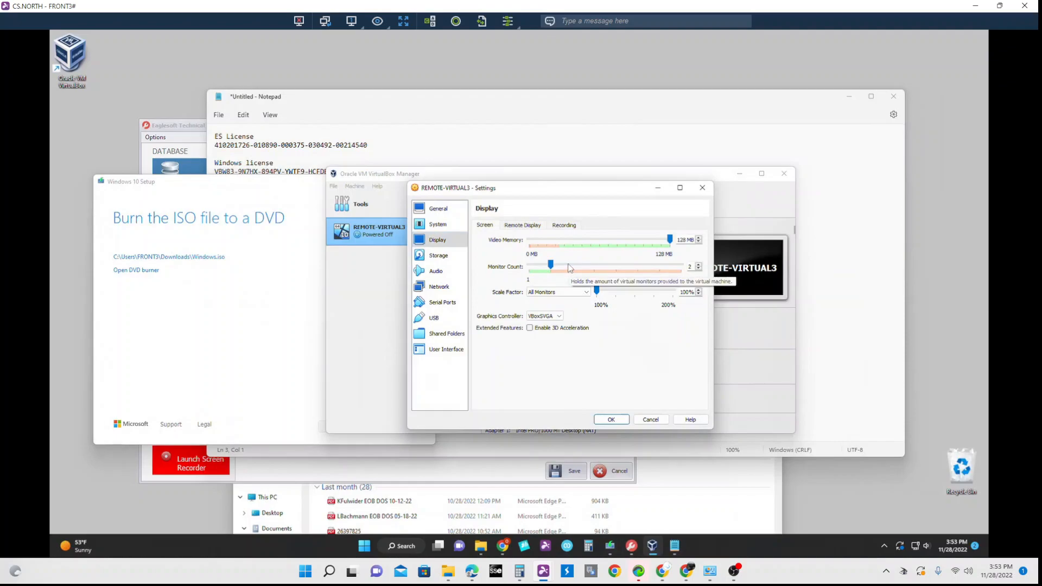
left_click(448, 259)
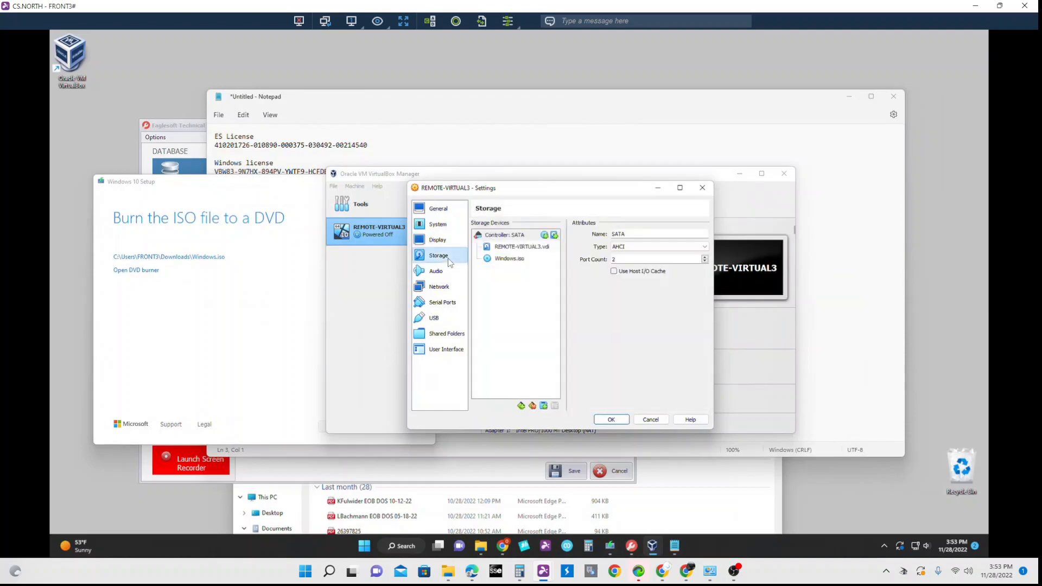
left_click(437, 273)
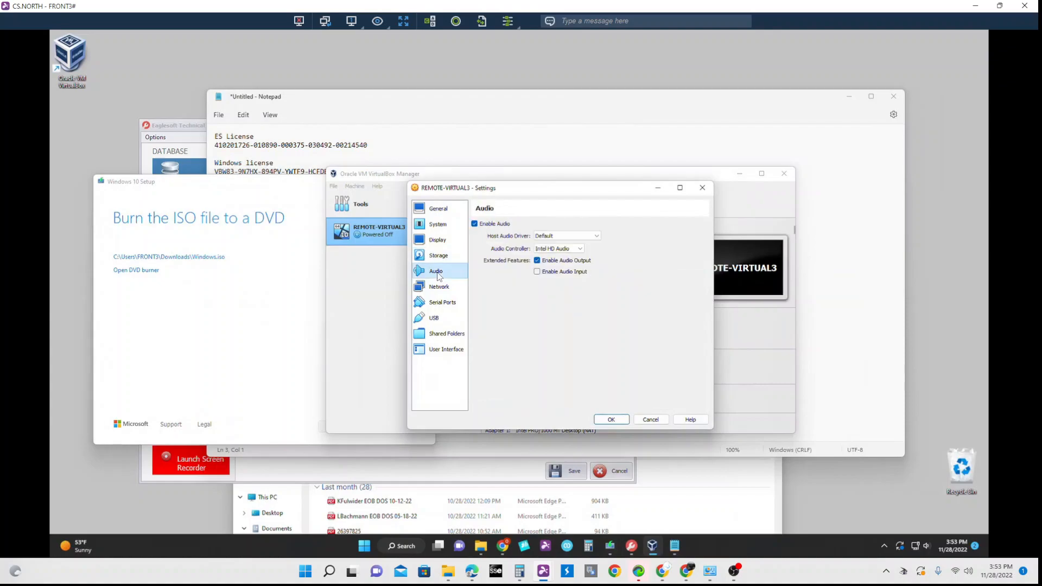
- Bridge the first network adapter to the Realtek PCIe GbE controller, check Adapter 2, and save
left_click(439, 288)
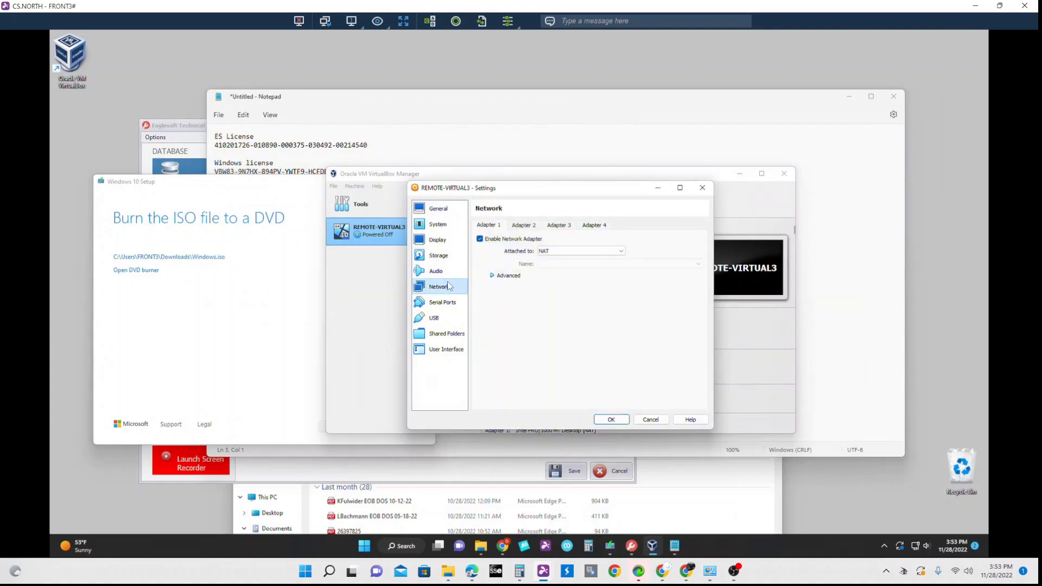
left_click(559, 252)
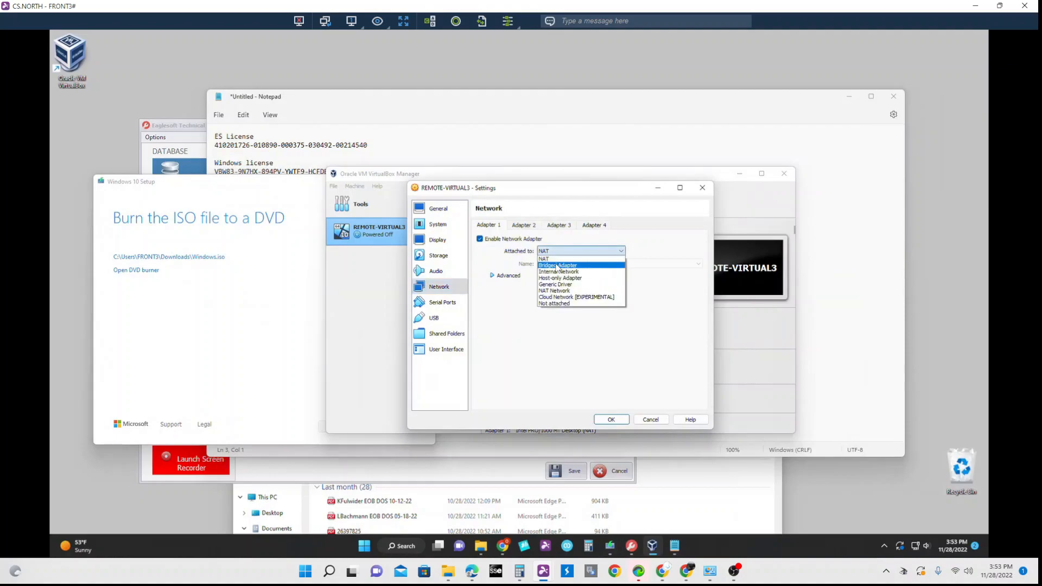
left_click(557, 264)
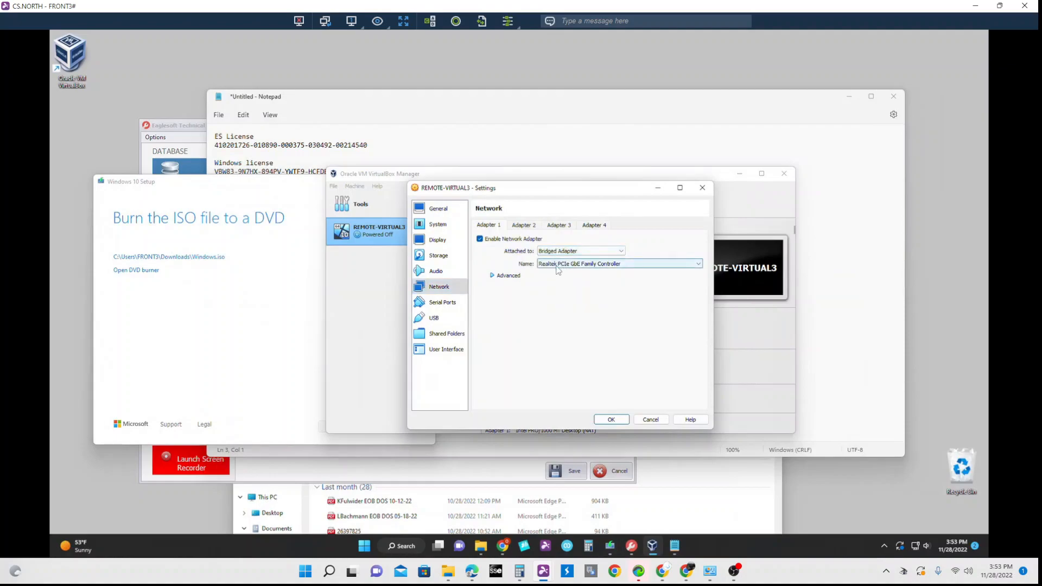
left_click(501, 278)
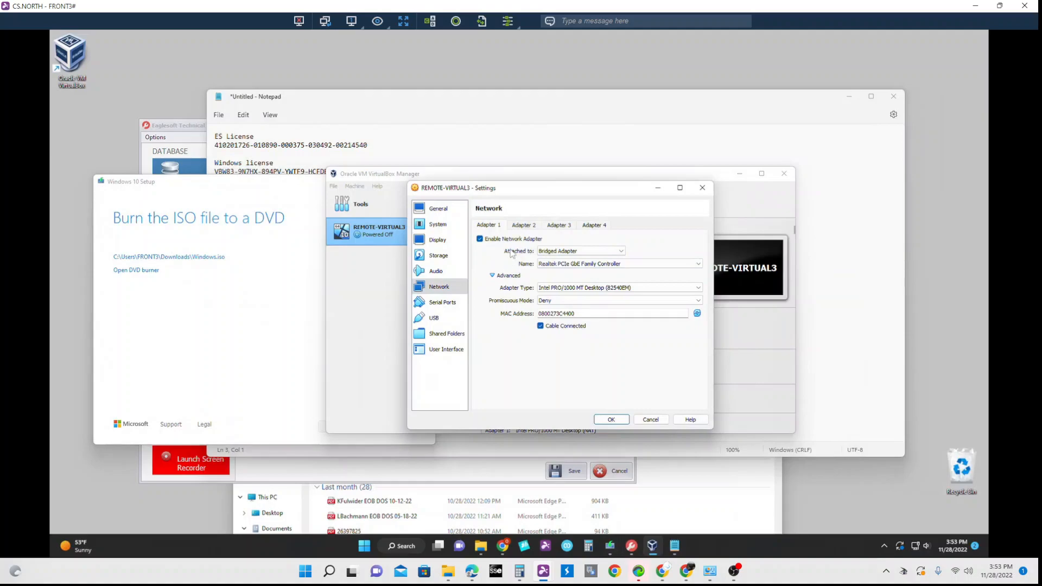
left_click(514, 226)
left_click(489, 227)
left_click(611, 420)
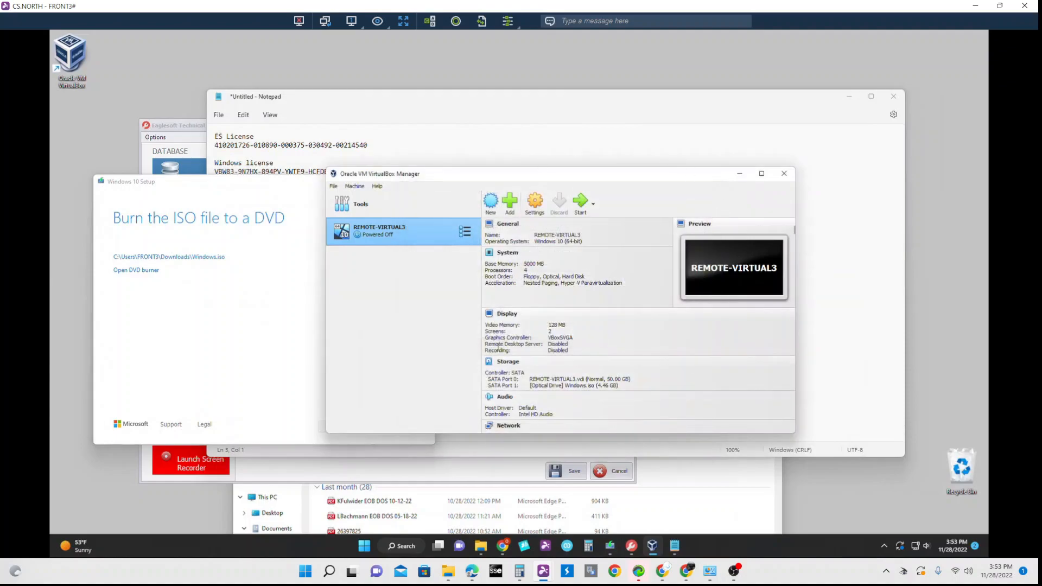
left_click(406, 547)
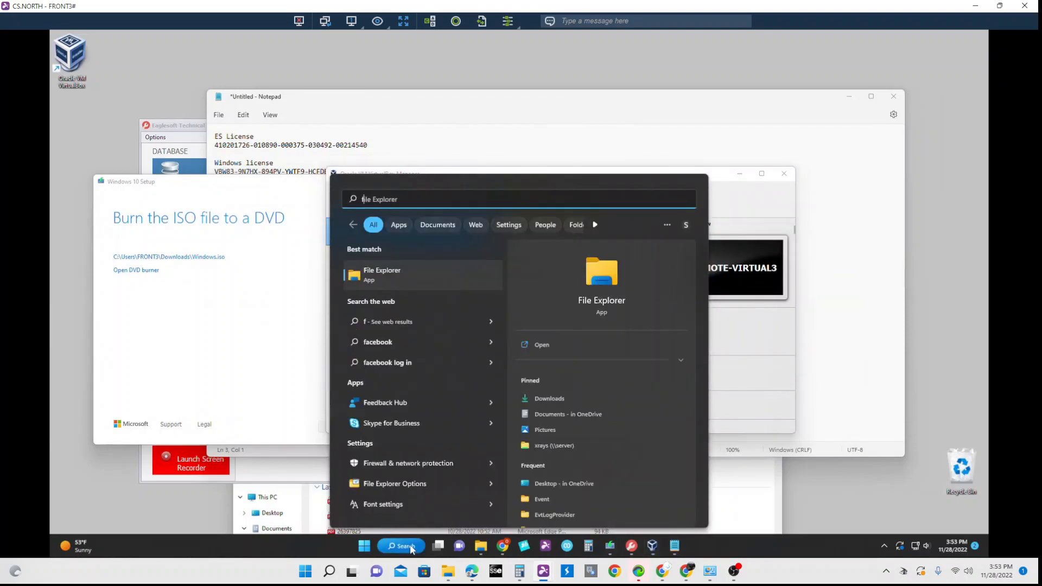
type("system Information")
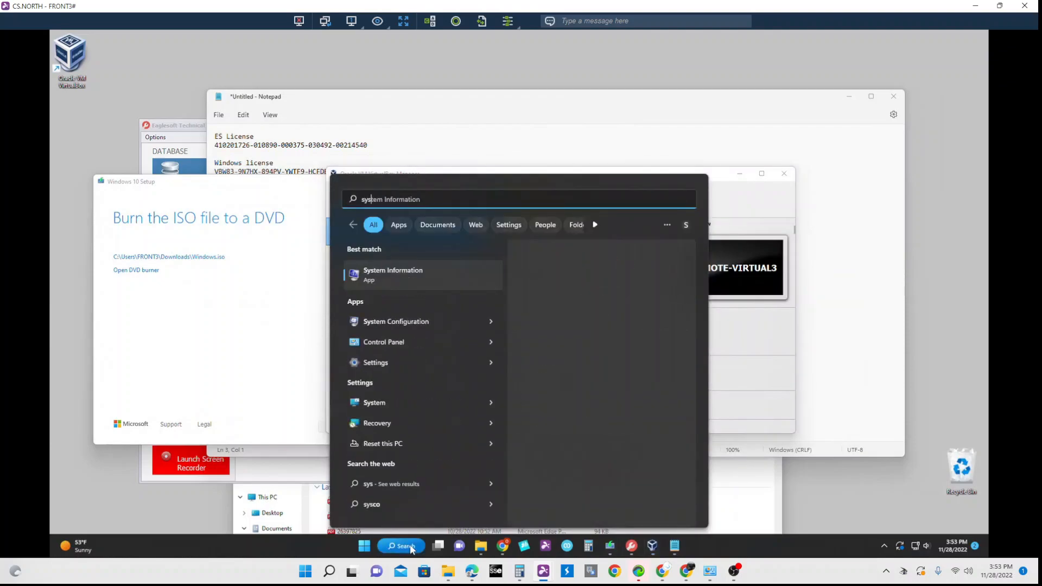
key("Return")
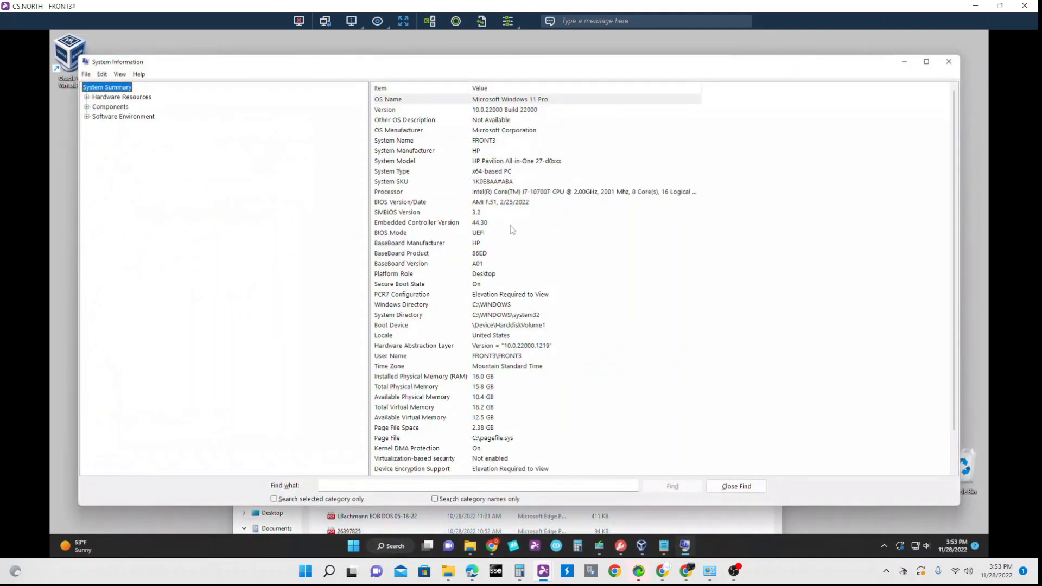
left_click(495, 192)
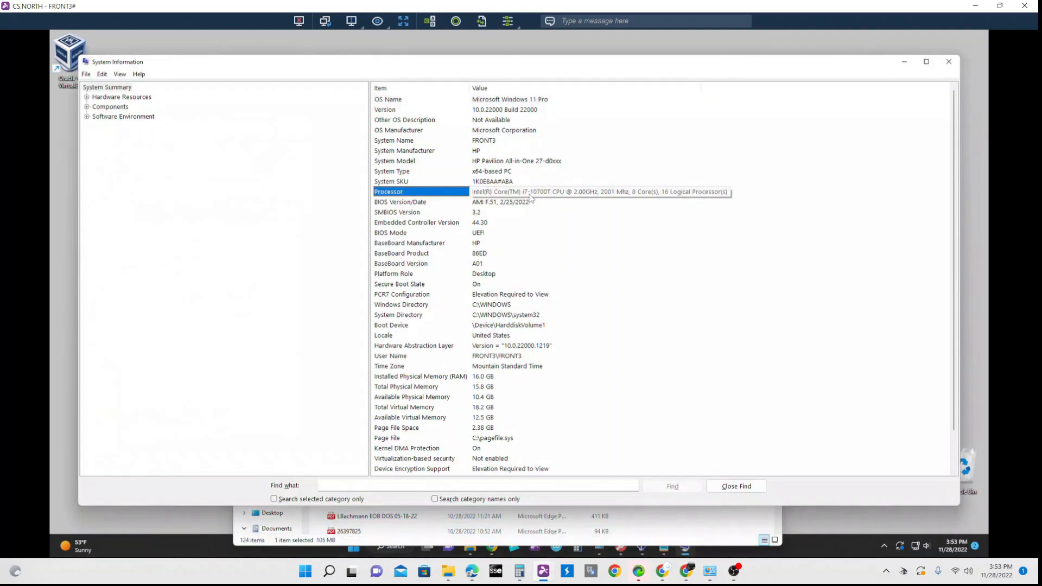
left_click(485, 376)
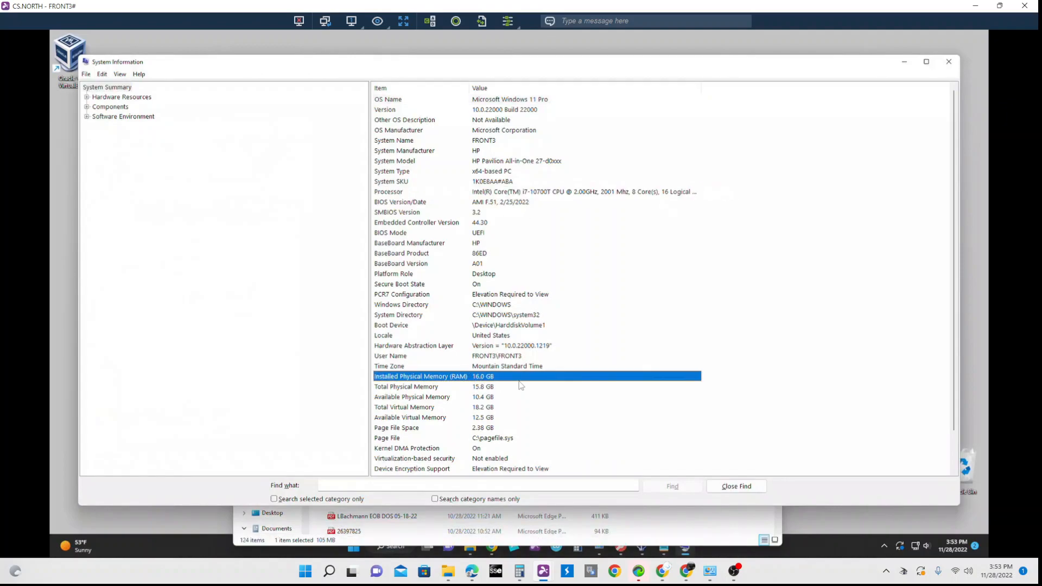
left_click(905, 62)
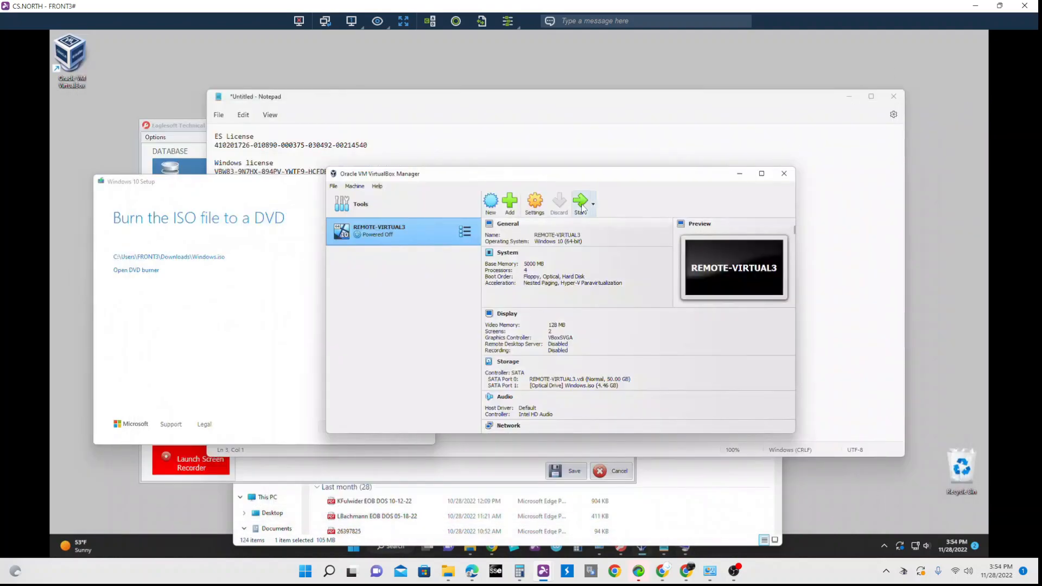
- Start REMOTE-VIRTUAL3, dismiss its notification panel, accept default language settings, and begin Install now
left_click(581, 203)
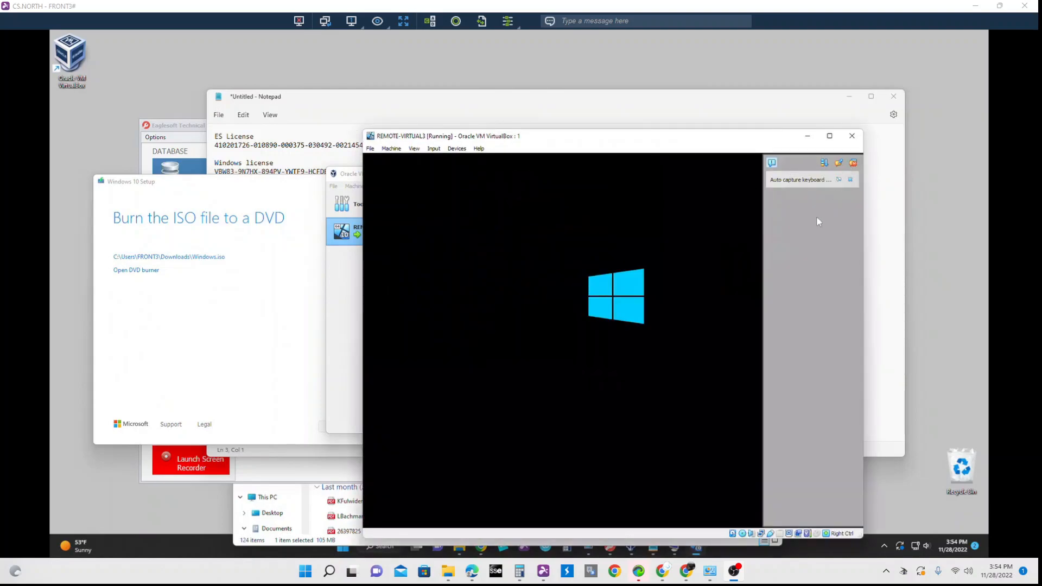
left_click(774, 164)
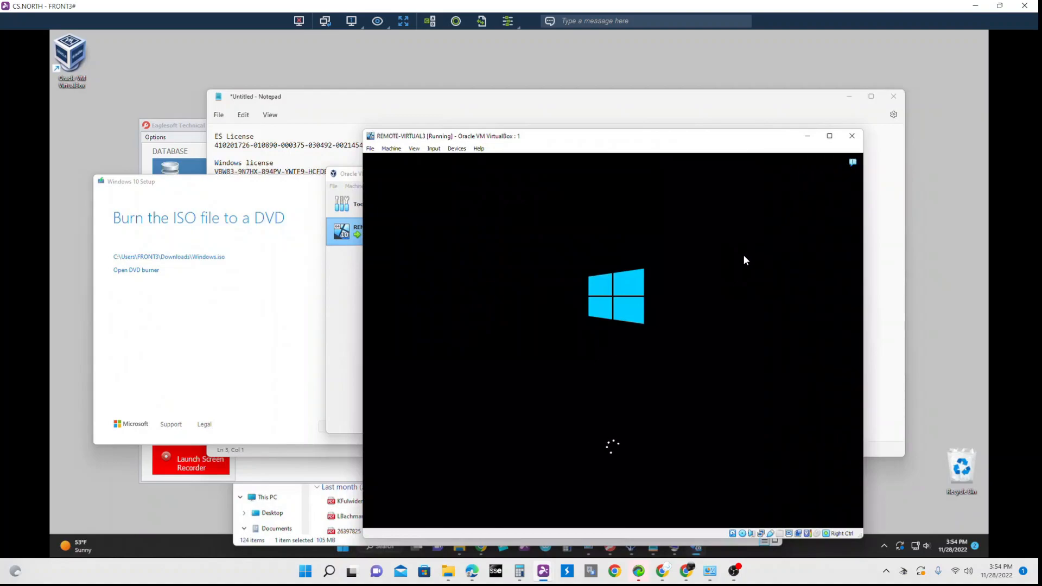
left_click_drag(457, 134, 307, 105)
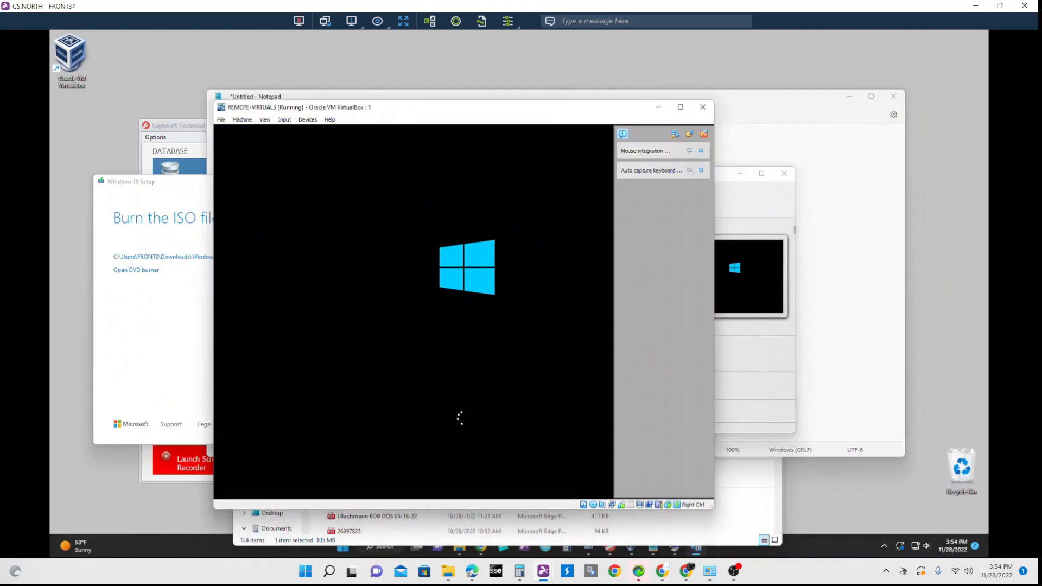
left_click(623, 134)
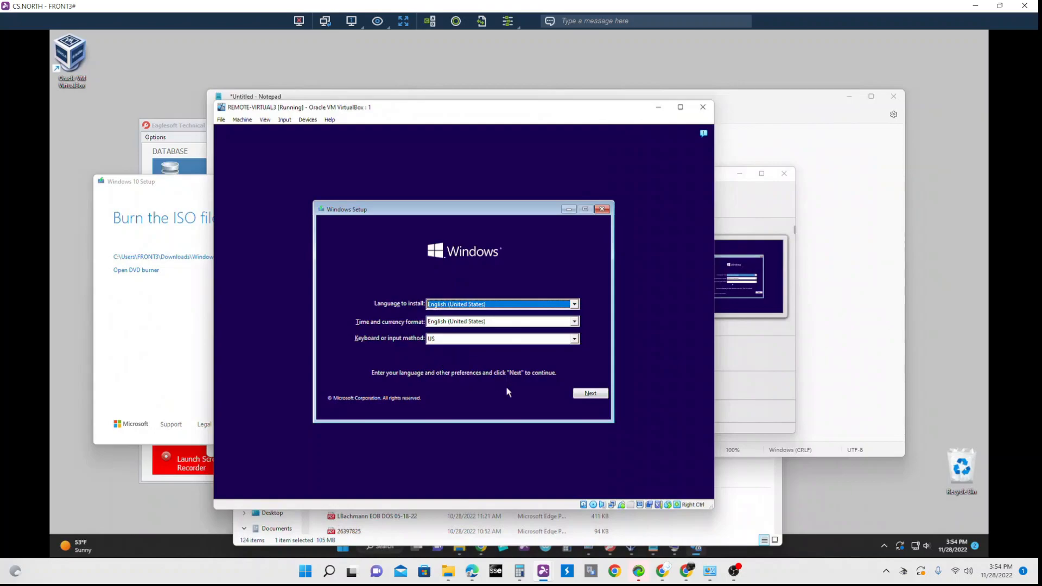
left_click(587, 394)
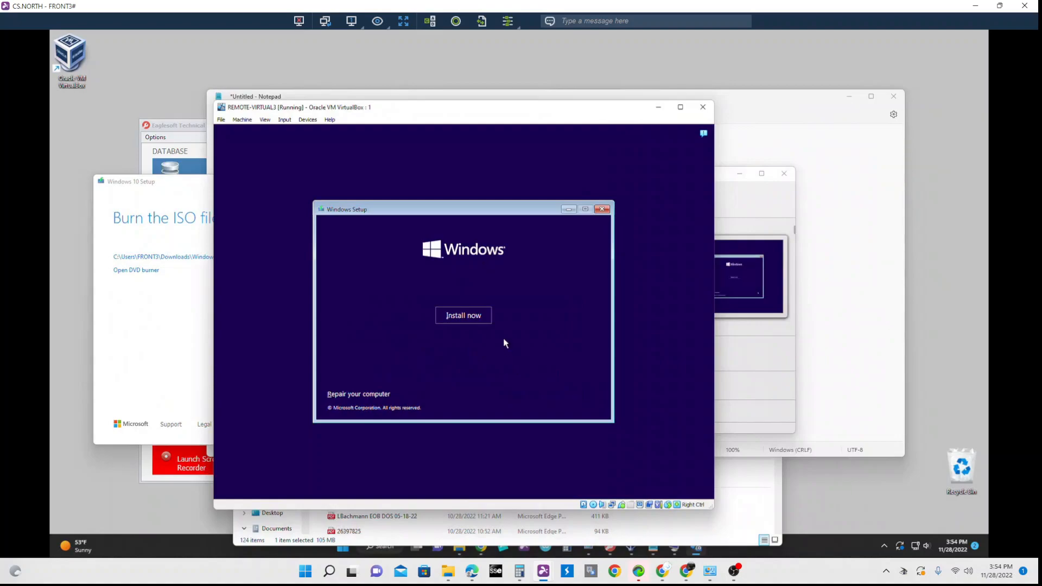
left_click(474, 316)
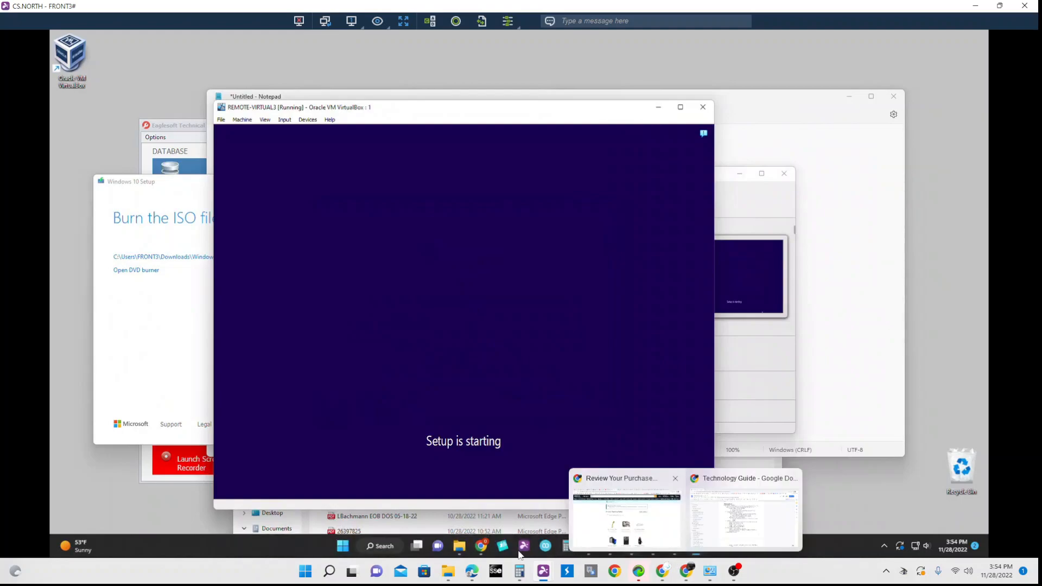
- Copy the Windows license key line from Notepad
left_click(653, 547)
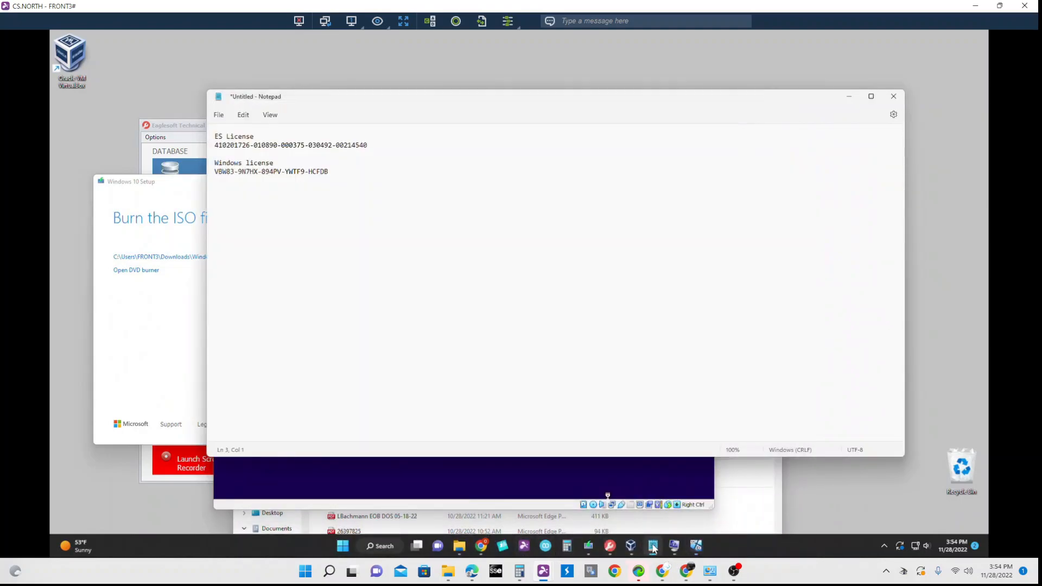
left_click_drag(317, 94, 593, 136)
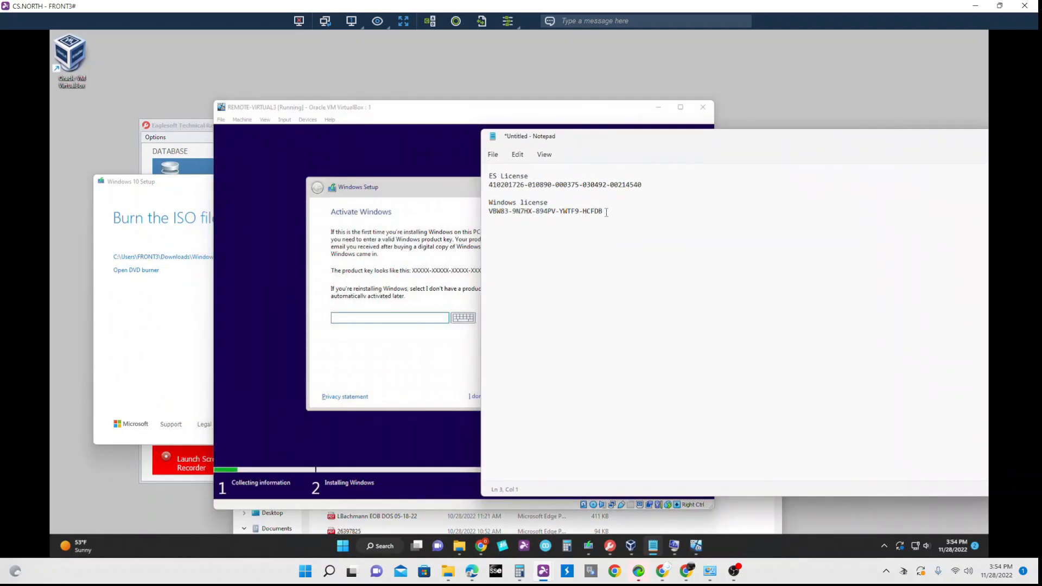
left_click_drag(603, 212, 488, 210)
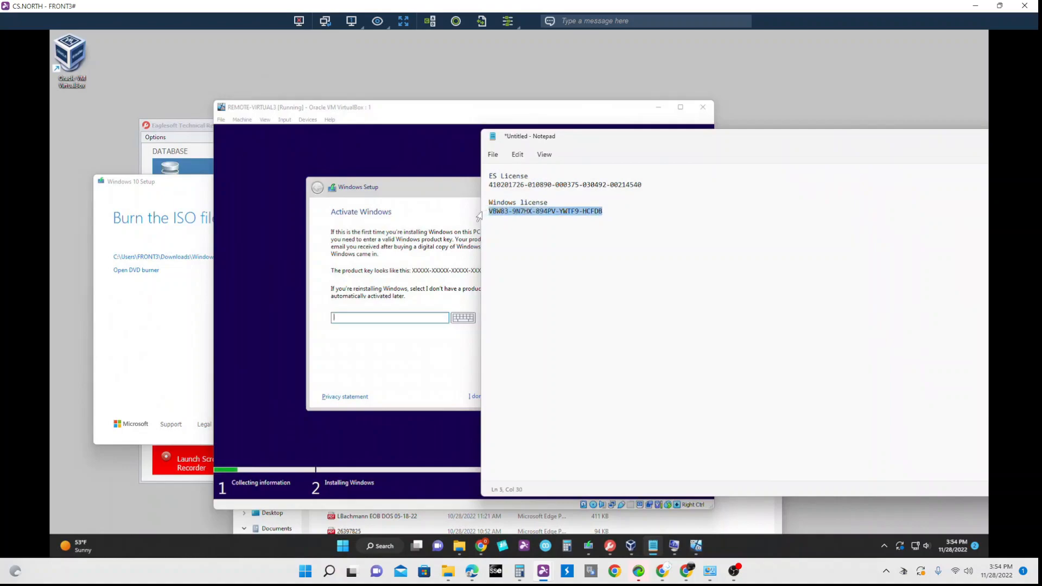
left_click(363, 321)
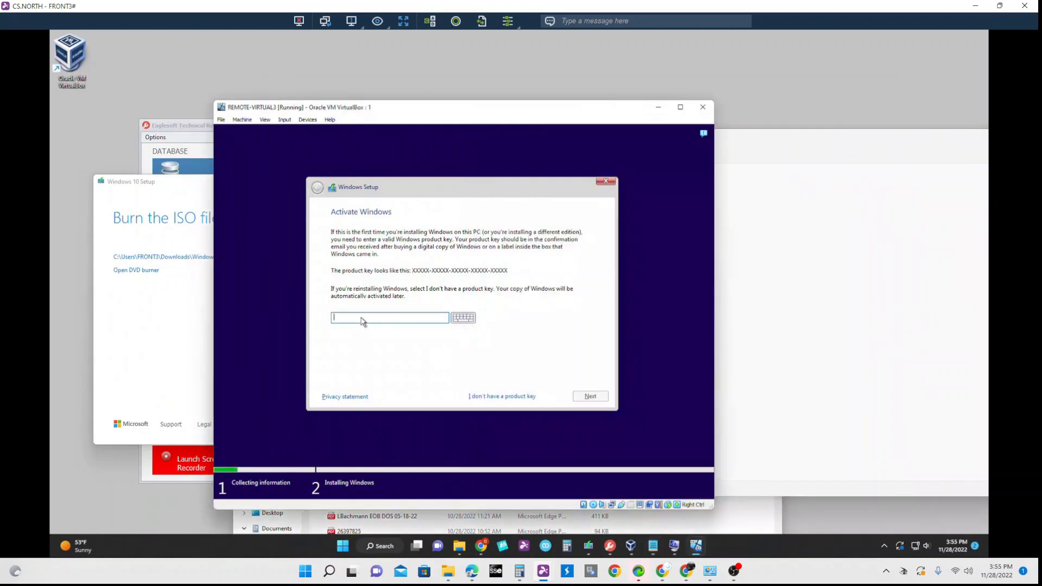
type("V")
key("BackSpace")
left_click(801, 204)
left_click_drag(608, 211, 491, 213)
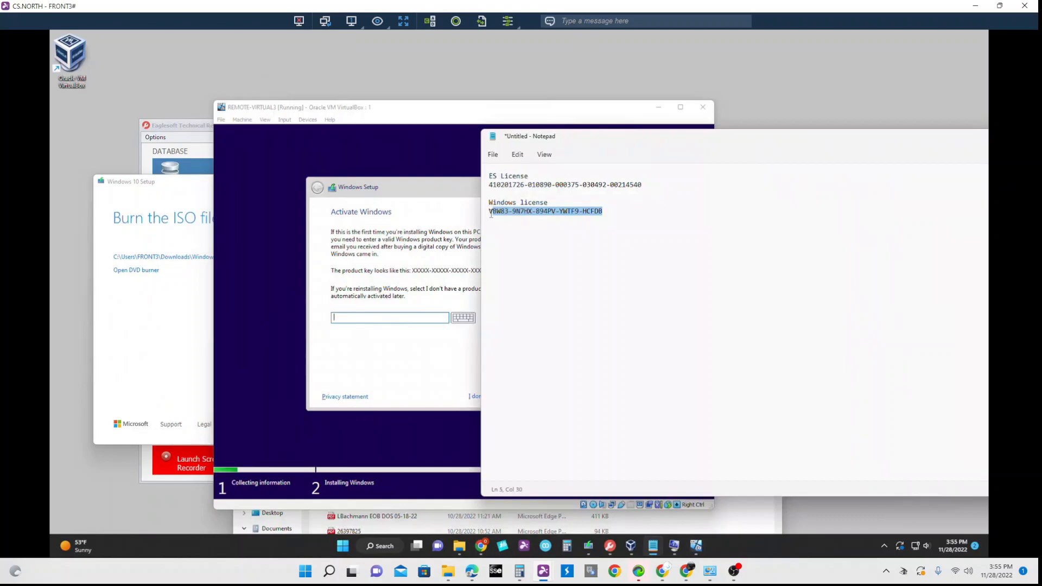
right_click(492, 216)
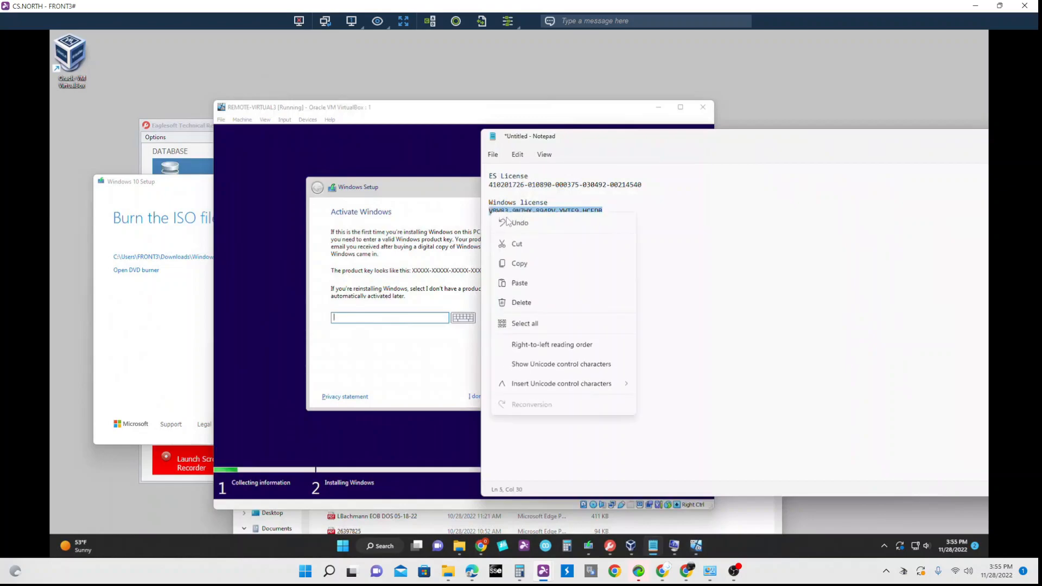
left_click(520, 263)
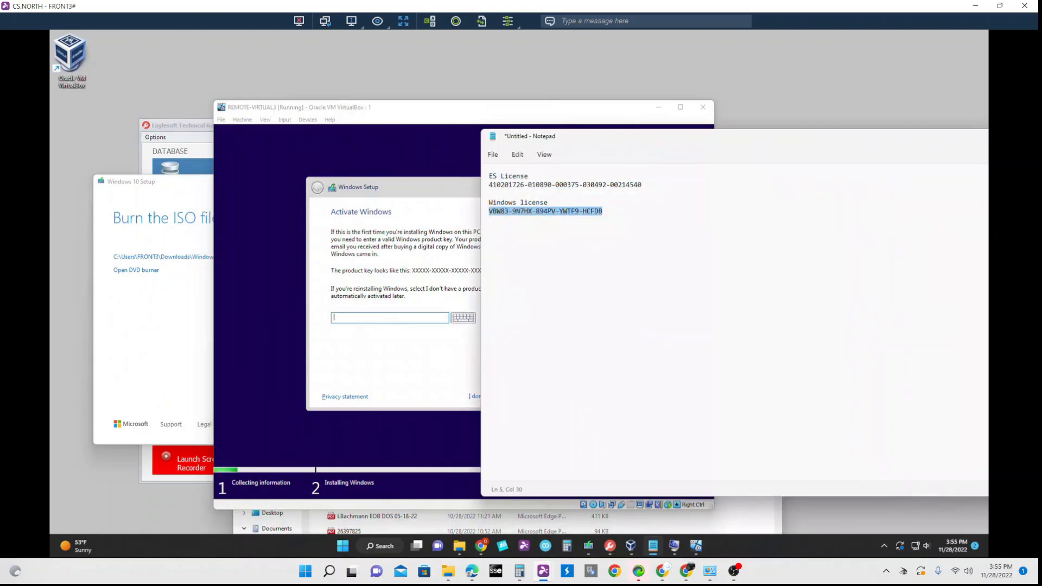
- Enter the Windows product key into the VM's Activate Windows key box
left_click(362, 323)
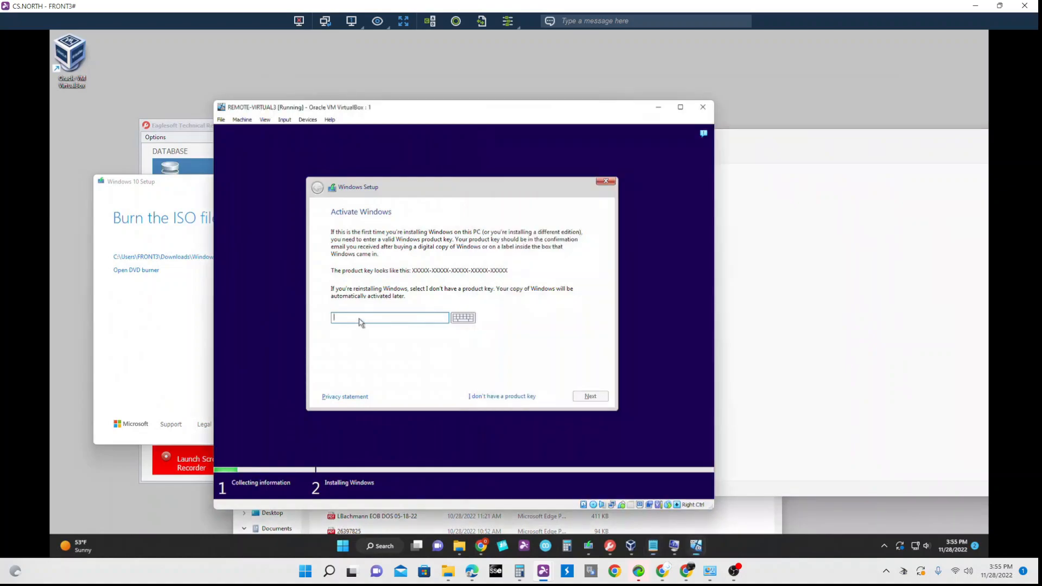
right_click(360, 320)
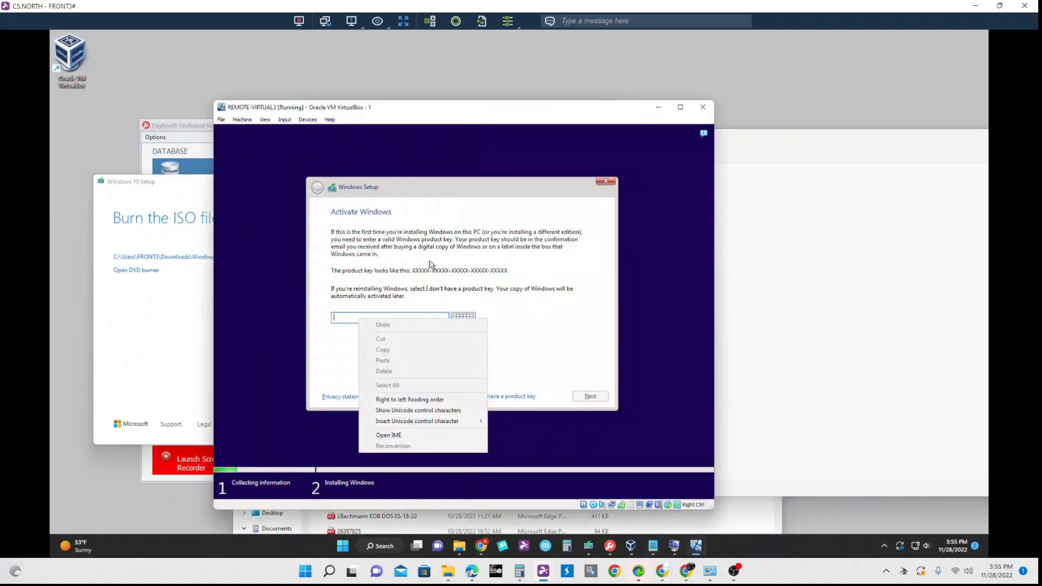
left_click_drag(437, 111, 311, 114)
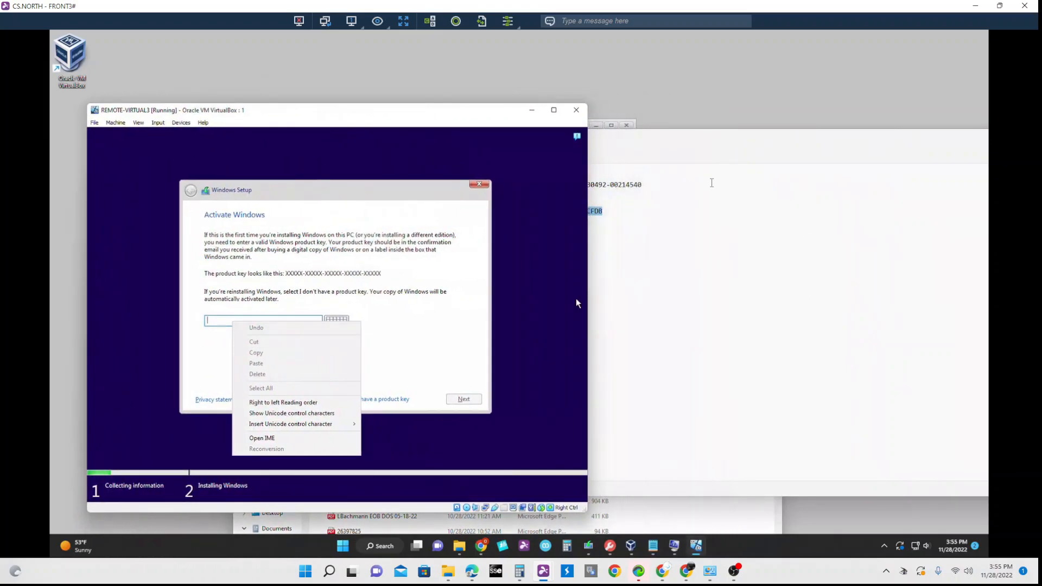
left_click(612, 139)
left_click_drag(607, 135, 719, 141)
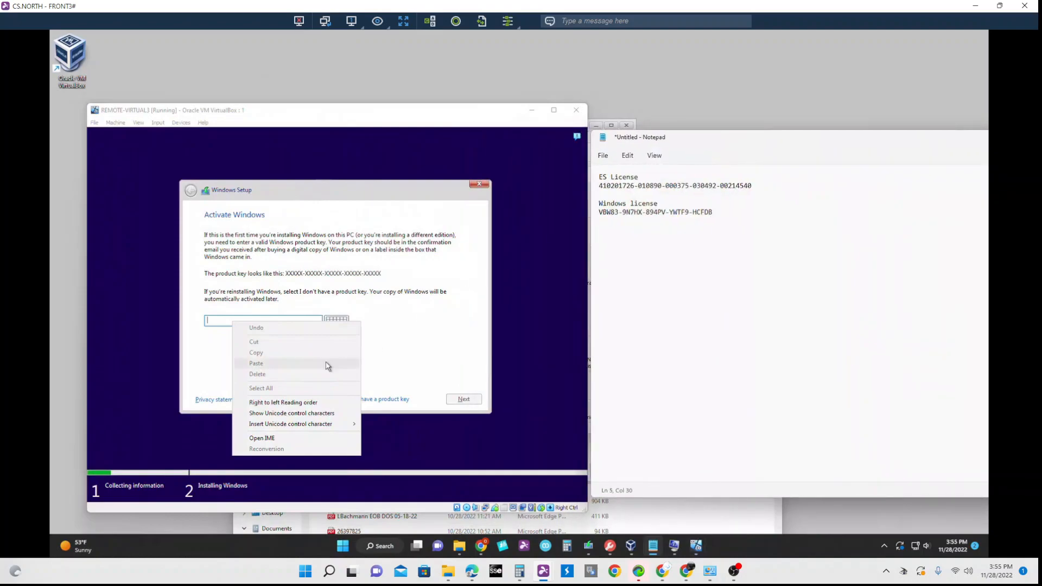
left_click(223, 329)
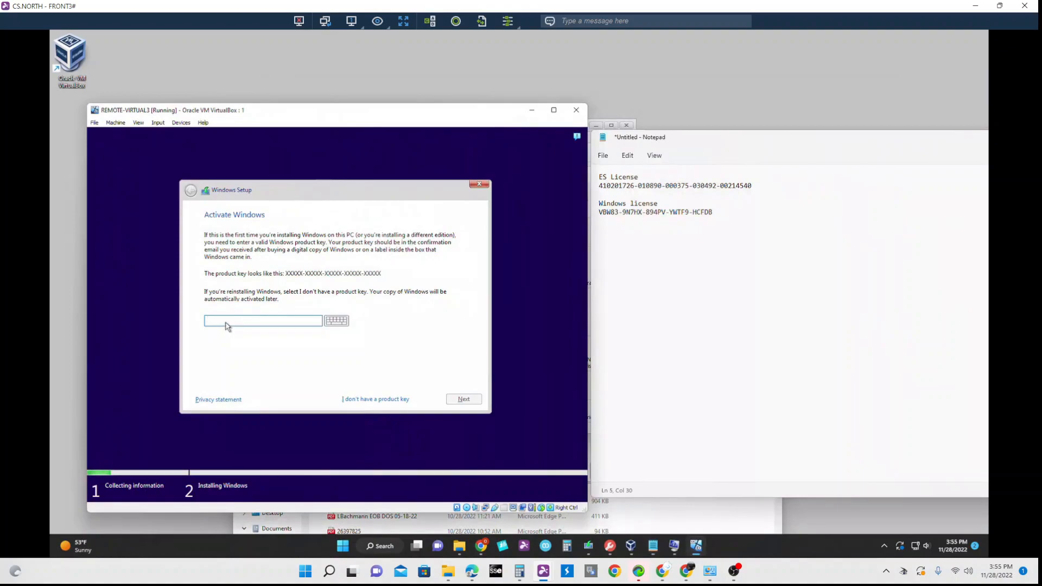
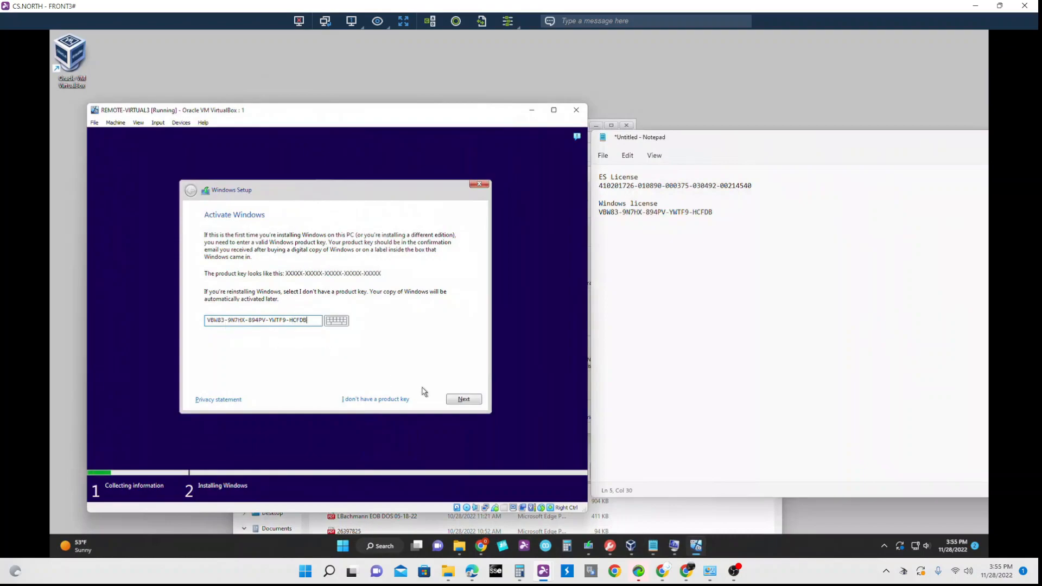
- Submit the product key, accept the license terms, and custom-install Windows on the 50 GB unallocated drive
left_click(455, 399)
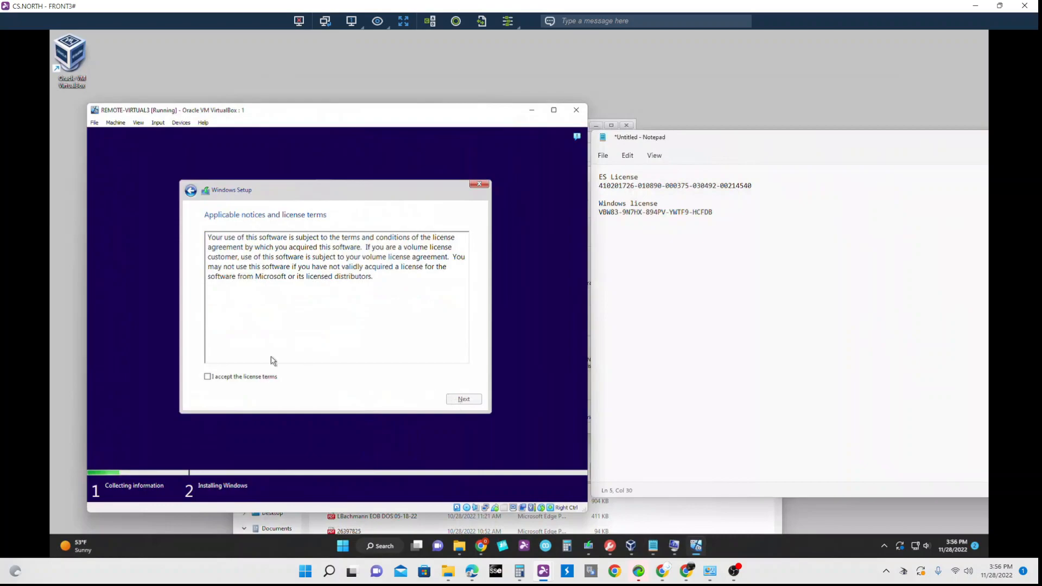
left_click(208, 377)
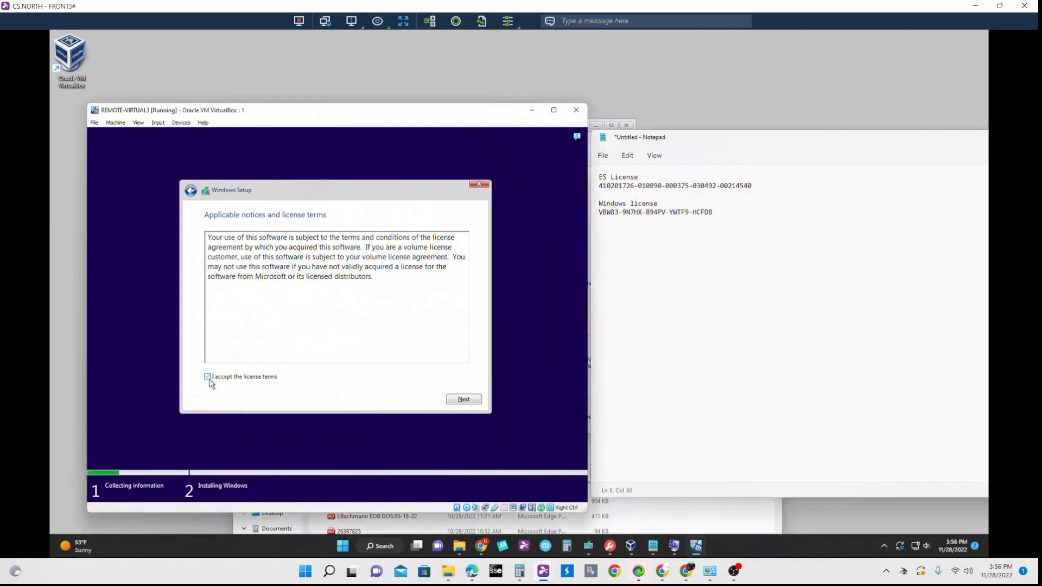
left_click(464, 400)
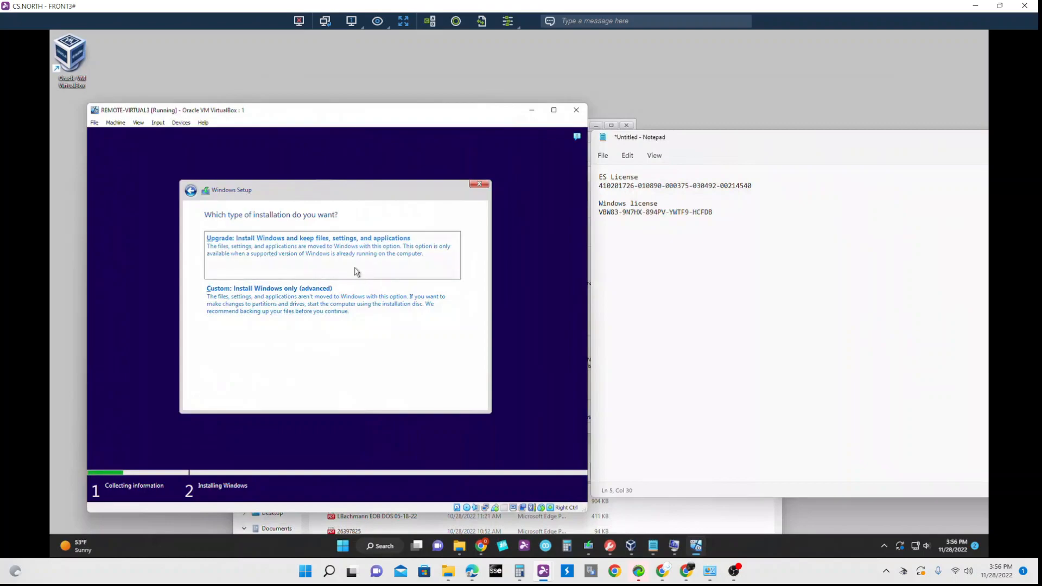
left_click(330, 312)
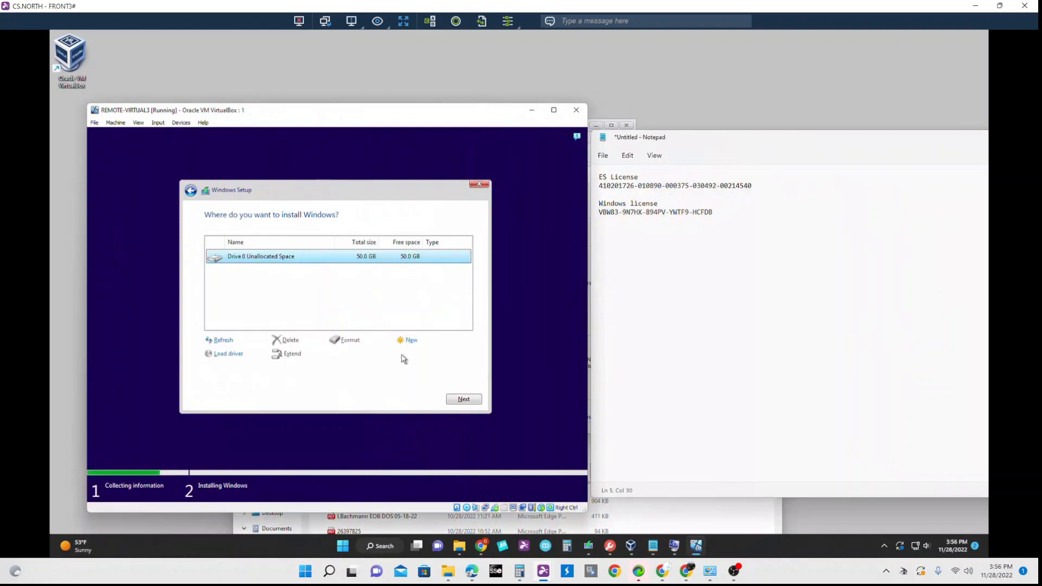
left_click(465, 402)
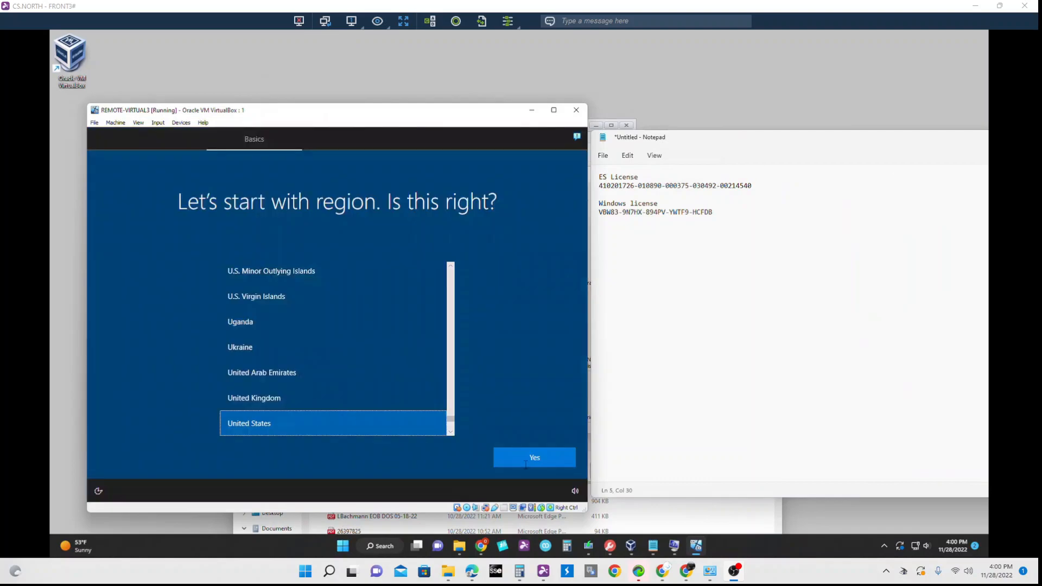
- Confirm United States region and US keyboard, skip a second layout, and choose organization setup with domain join
left_click(524, 463)
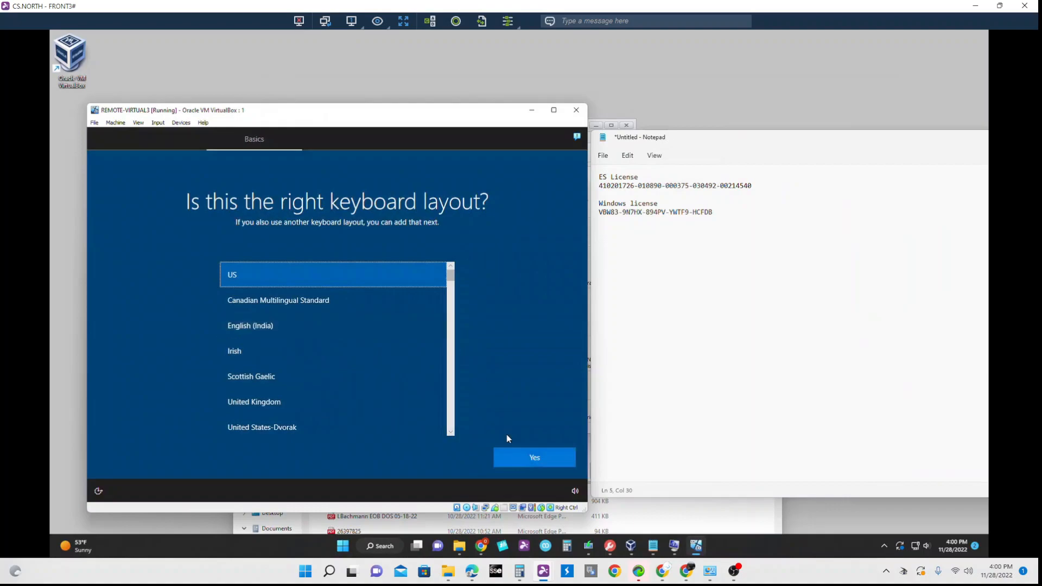
left_click(520, 465)
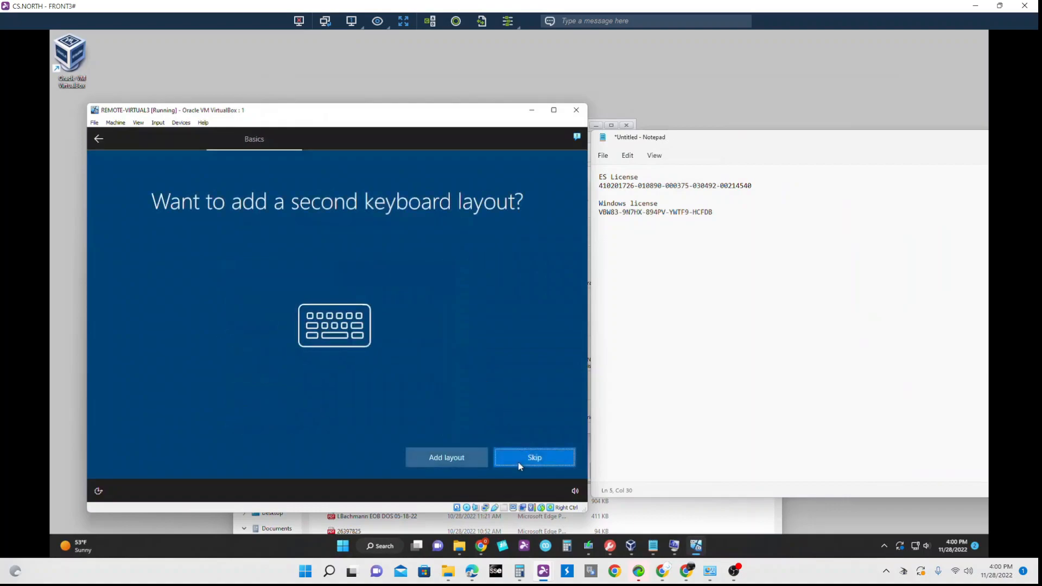
left_click(519, 459)
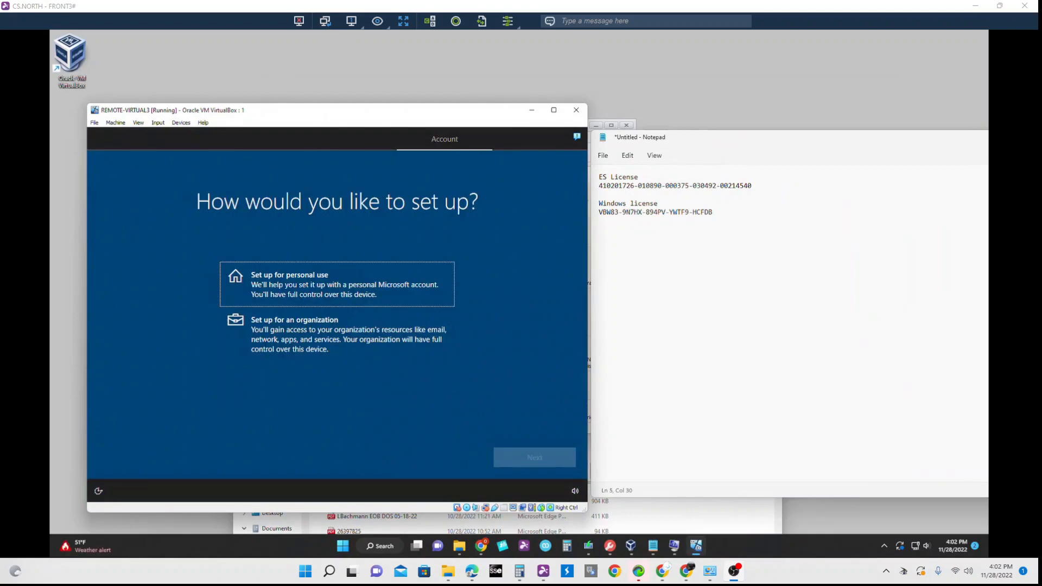
left_click(281, 340)
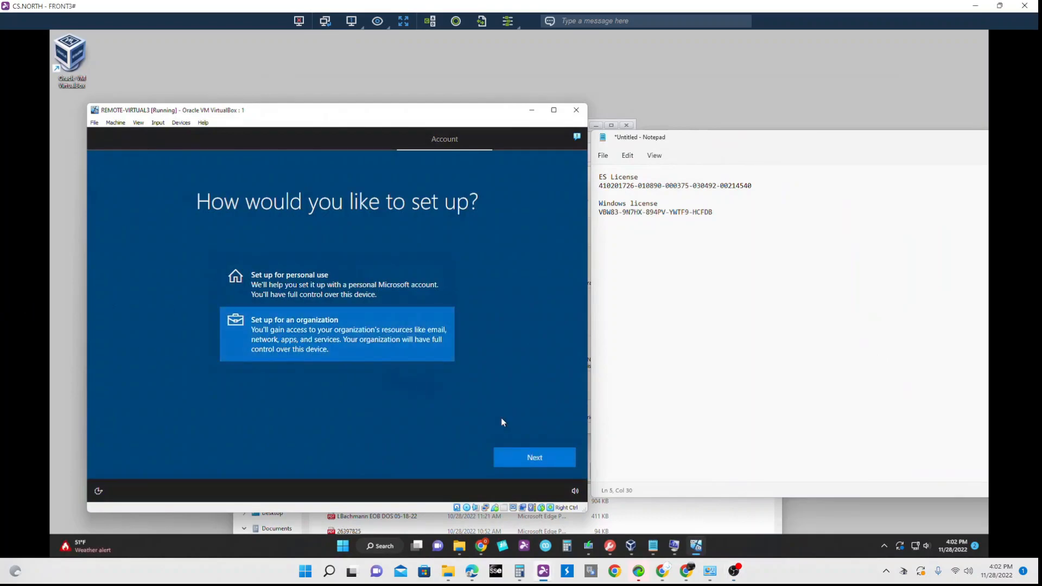
left_click(549, 457)
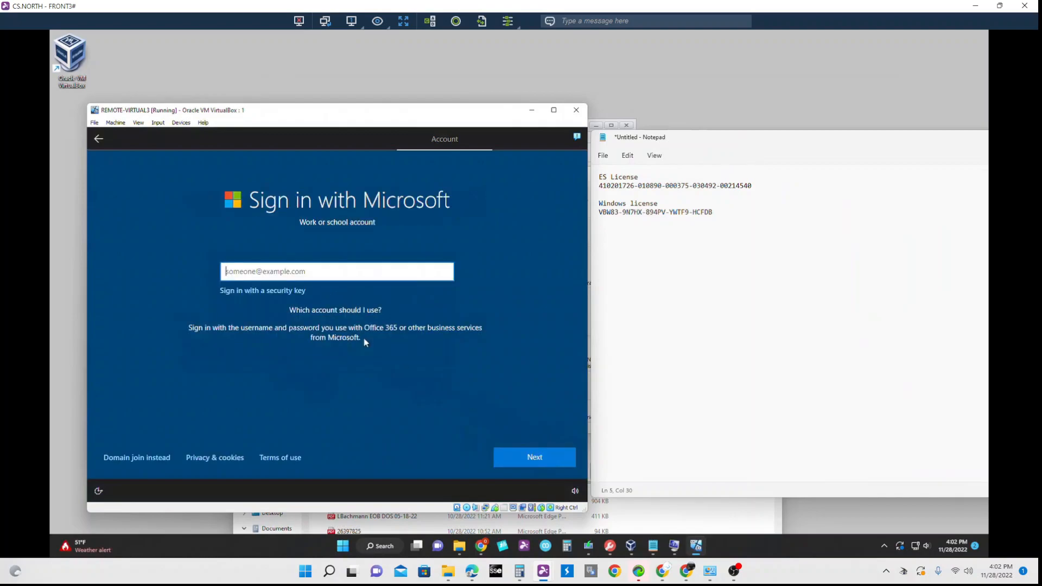
left_click(145, 455)
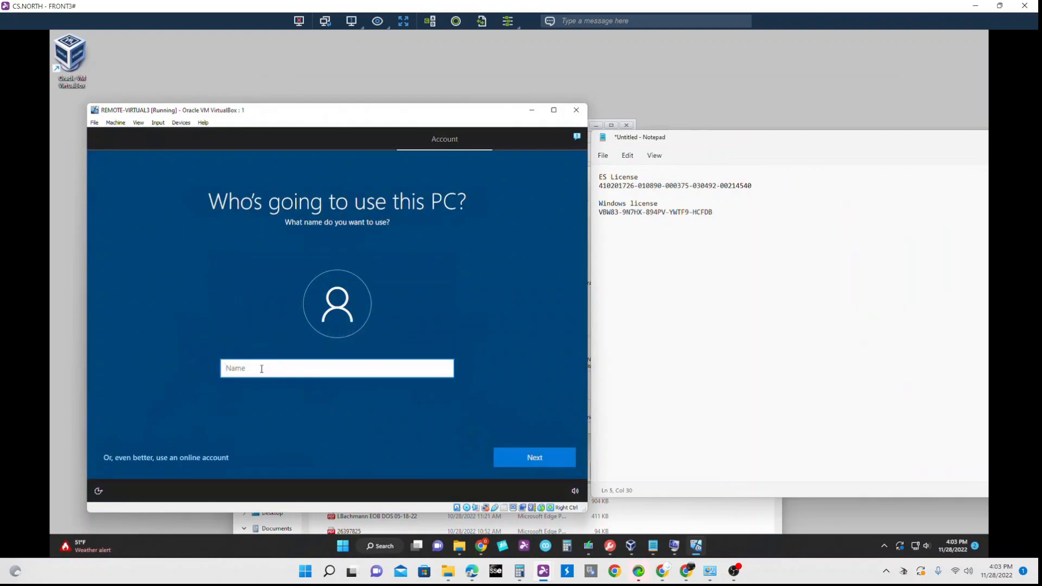
- Name the local account REMOTE-VIRTUAL3
type("user")
key("BackSpace")
key("BackSpace")
key("BackSpace")
key("BackSpace")
type("REMOTE-VIRTUAL3")
left_click(543, 460)
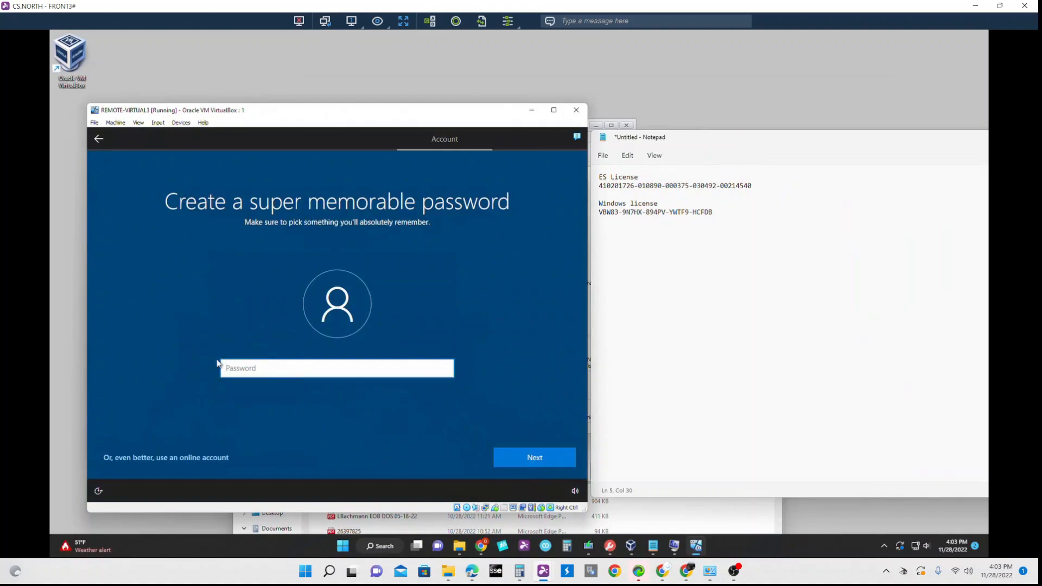
- Set the account password and confirm it, revealing each entry to check it
type("****")
key("BackSpace")
key("BackSpace")
key("BackSpace")
key("BackSpace")
type("********")
left_click(447, 368)
left_click(525, 459)
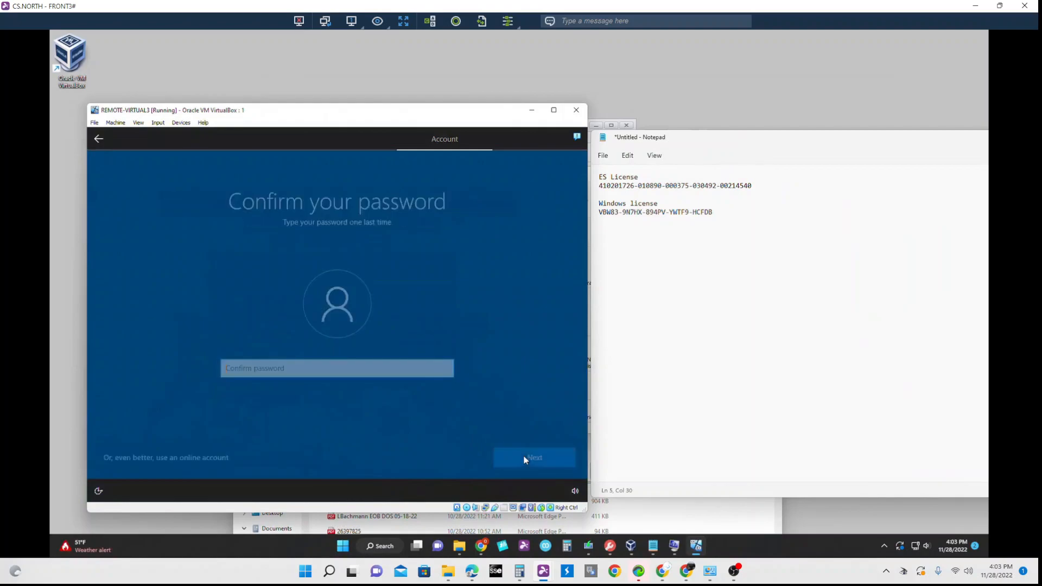
left_click(310, 369)
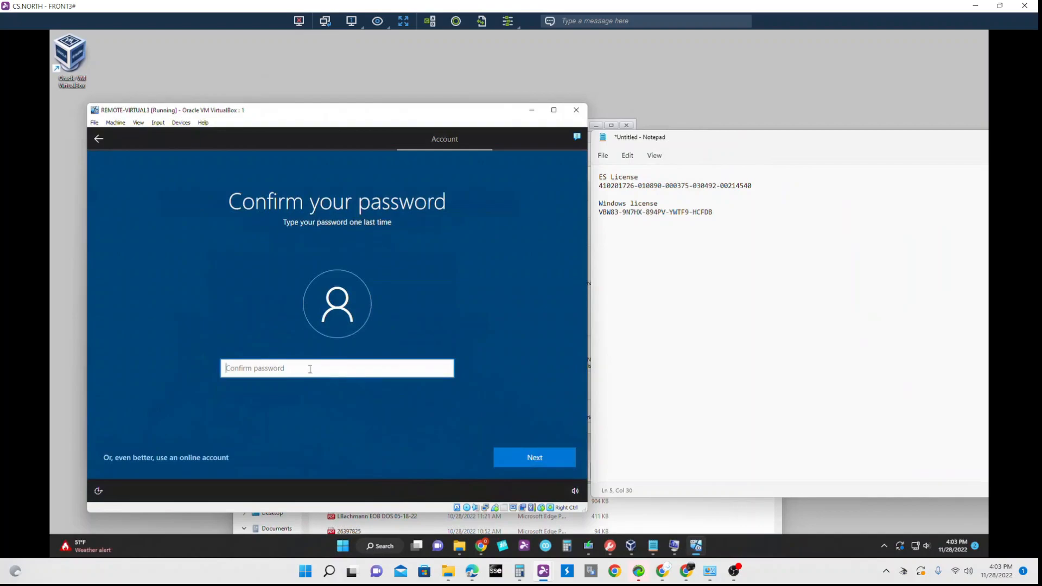
type("*********")
left_click(447, 369)
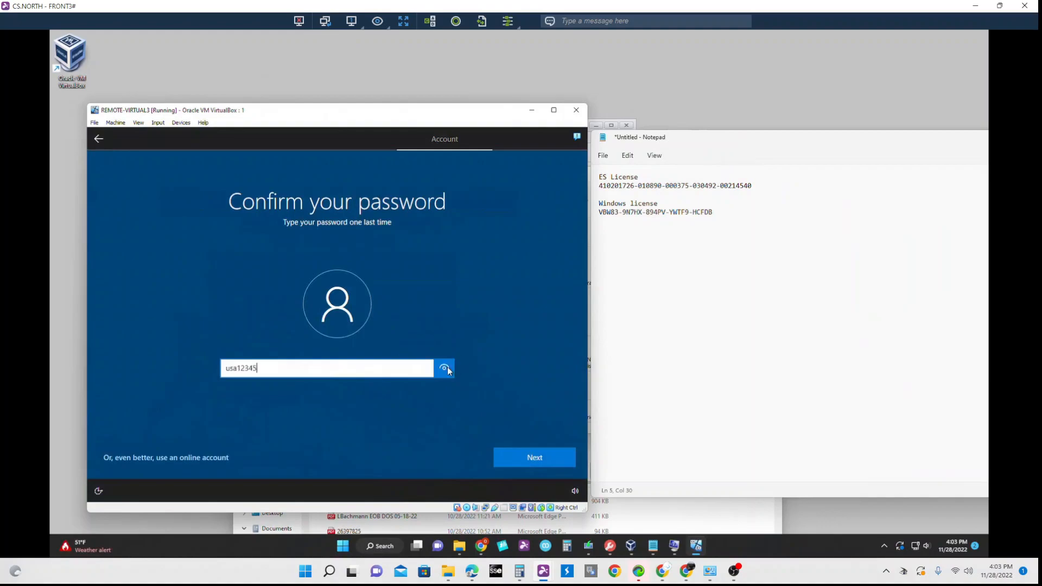
left_click(515, 461)
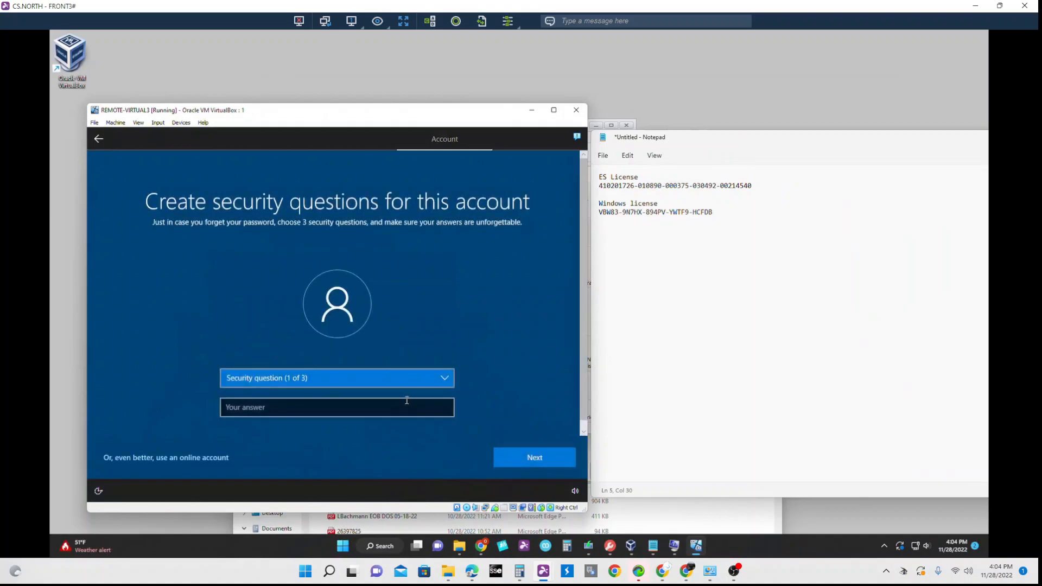
- Choose the 'city where you were born' security question and enter an answer
left_click(375, 374)
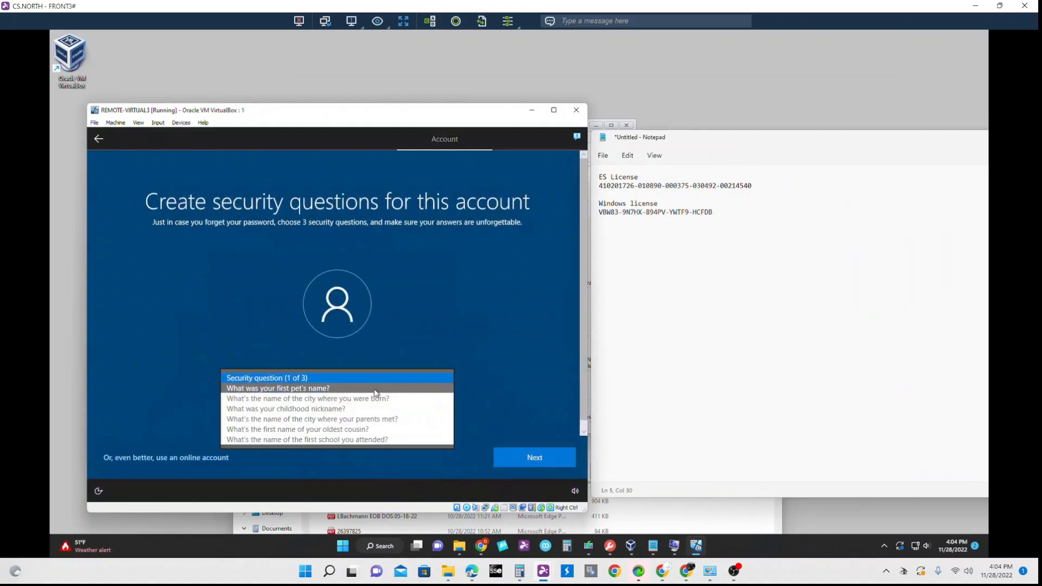
left_click(372, 399)
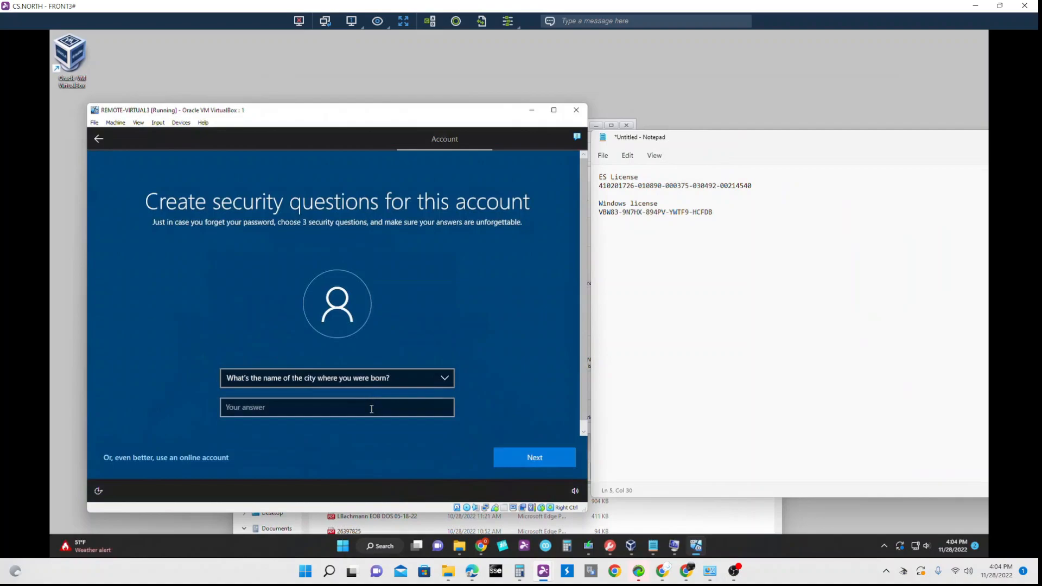
left_click(371, 409)
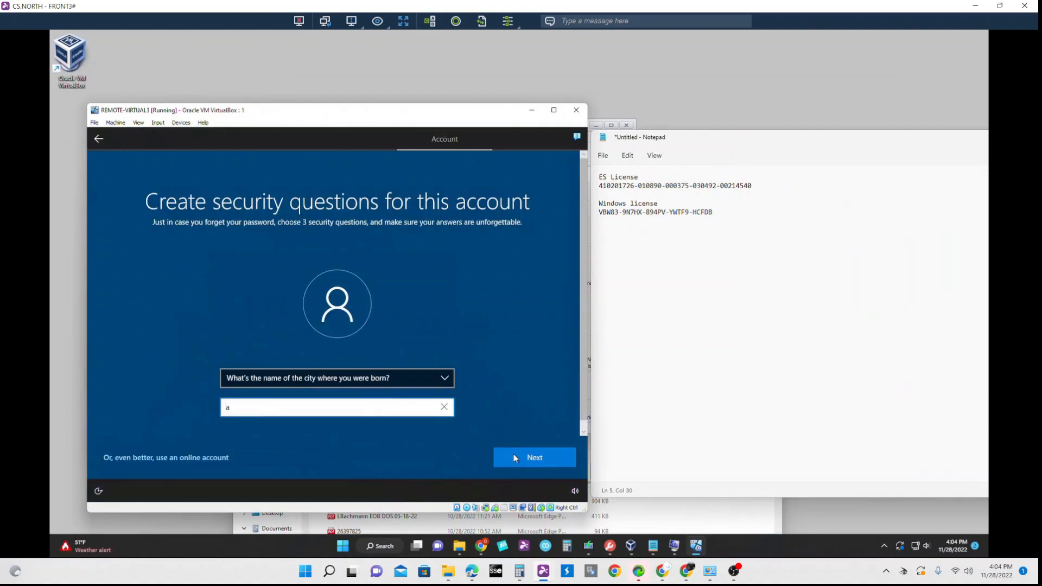
left_click(534, 464)
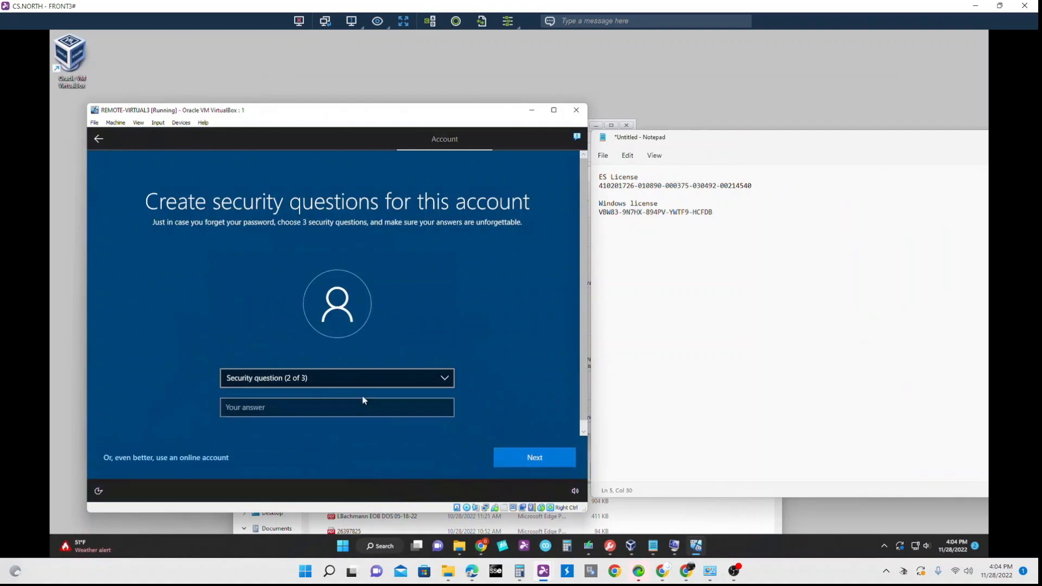
- Choose the childhood nickname security question and enter an answer
left_click(352, 386)
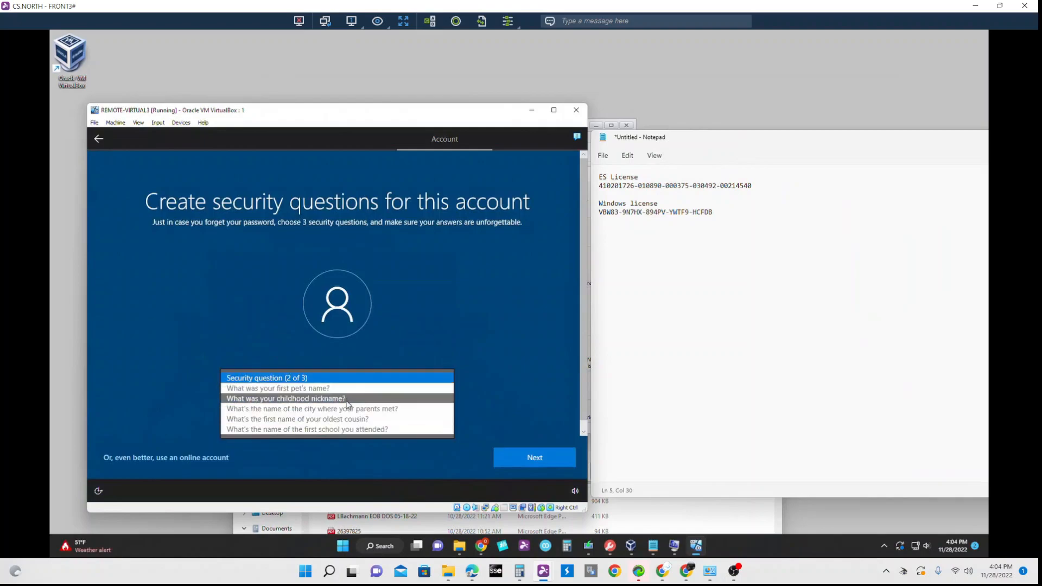
left_click(348, 402)
left_click(348, 407)
type("a")
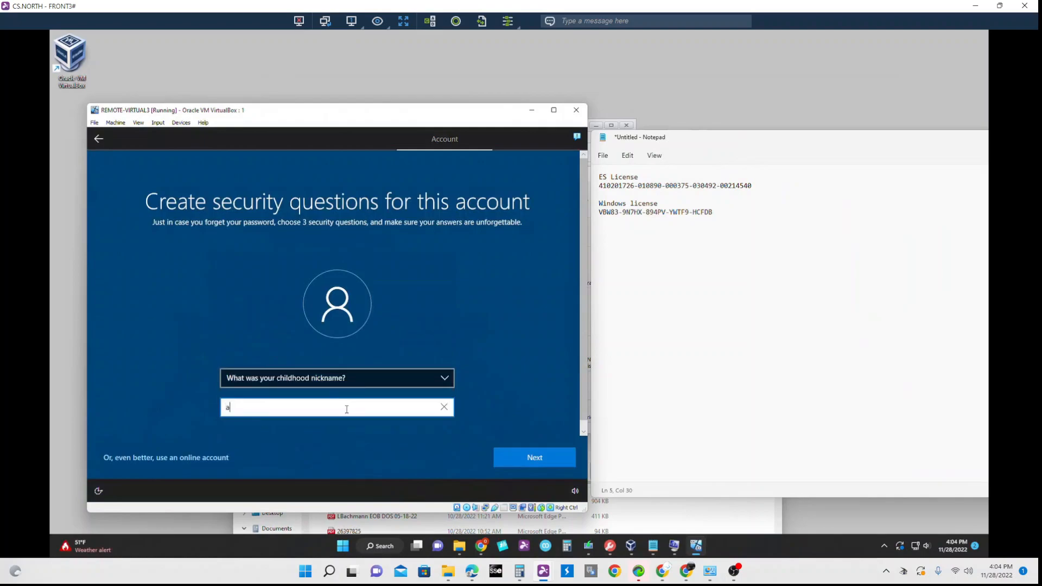
left_click(545, 467)
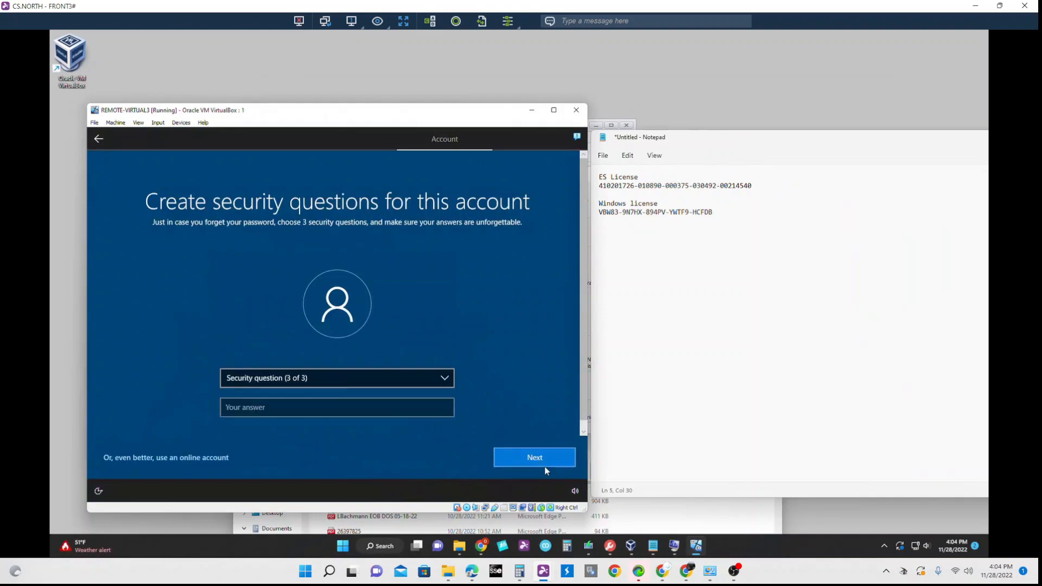
- Choose the first pet's name security question, answer it, and finish
left_click(318, 381)
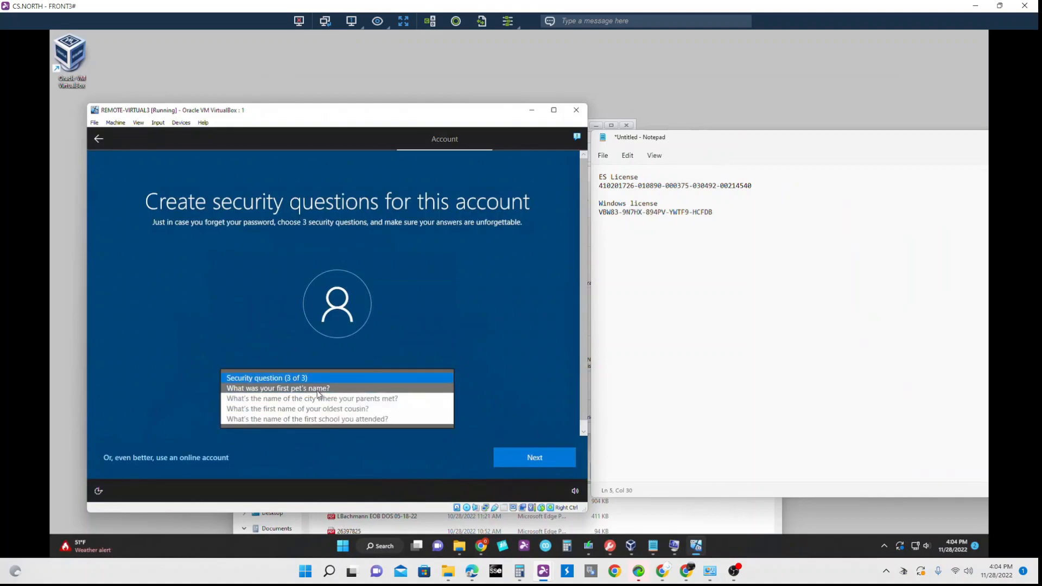
left_click(316, 389)
left_click(317, 402)
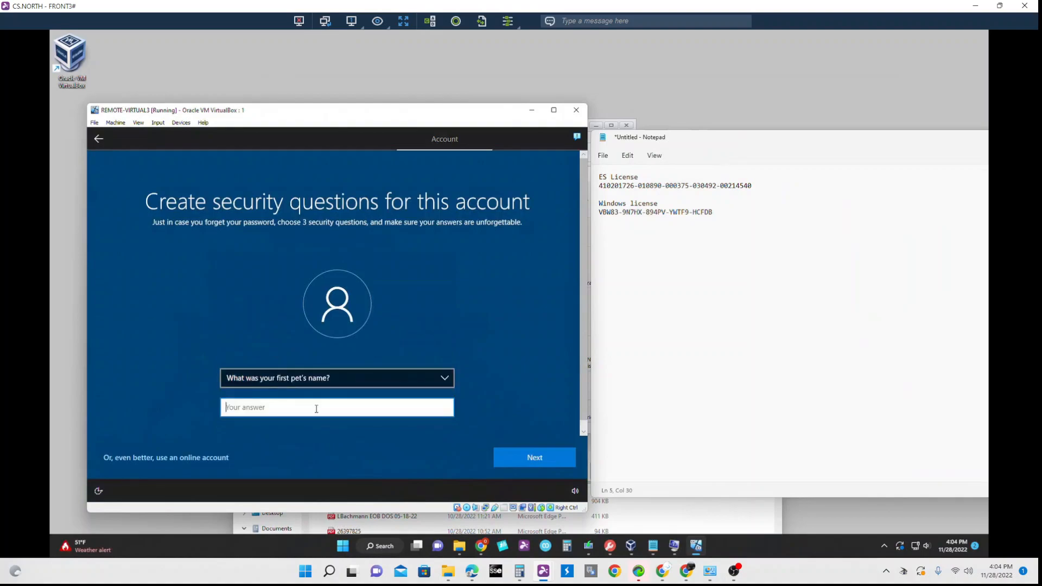
type("a")
left_click(556, 465)
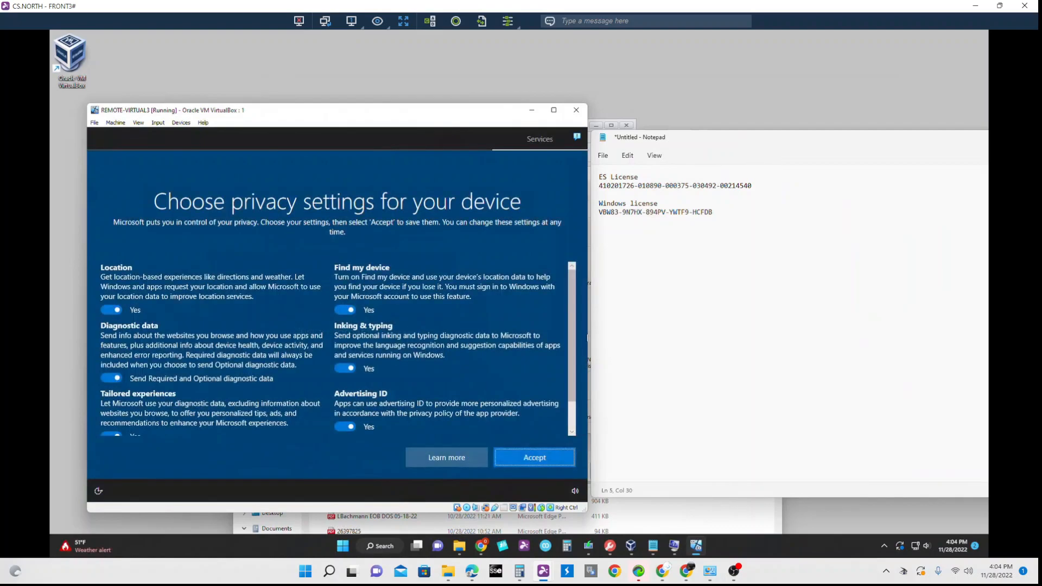
- Accept default privacy settings, skip experience customization, and decline Cortana for now
left_click(543, 457)
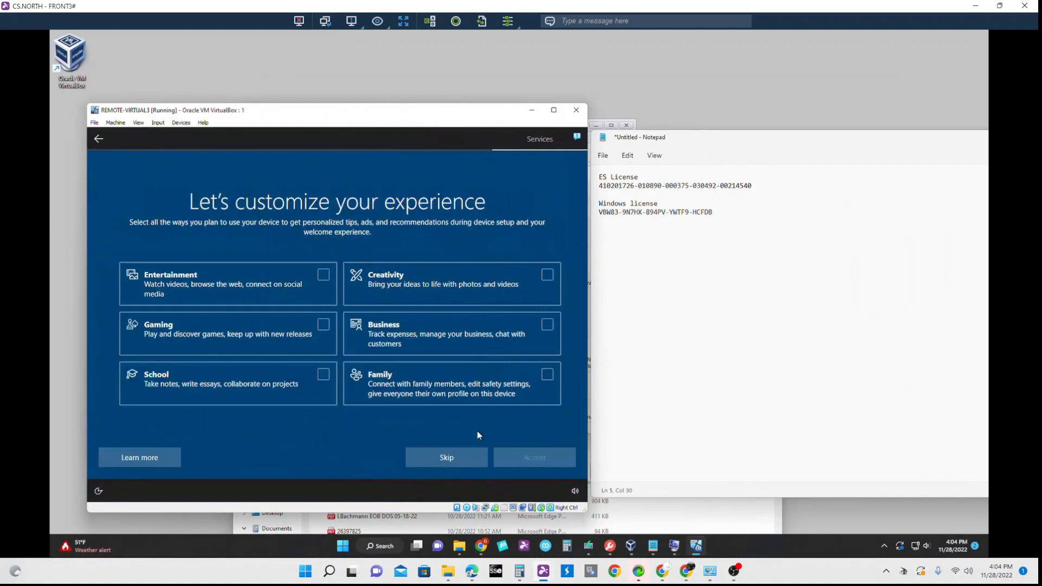
left_click(463, 451)
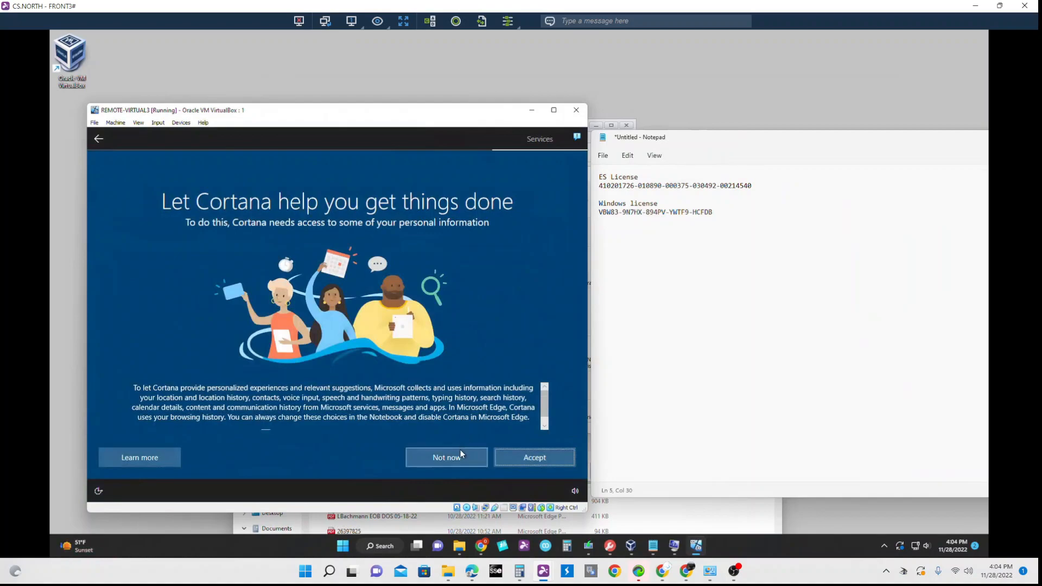
left_click(461, 453)
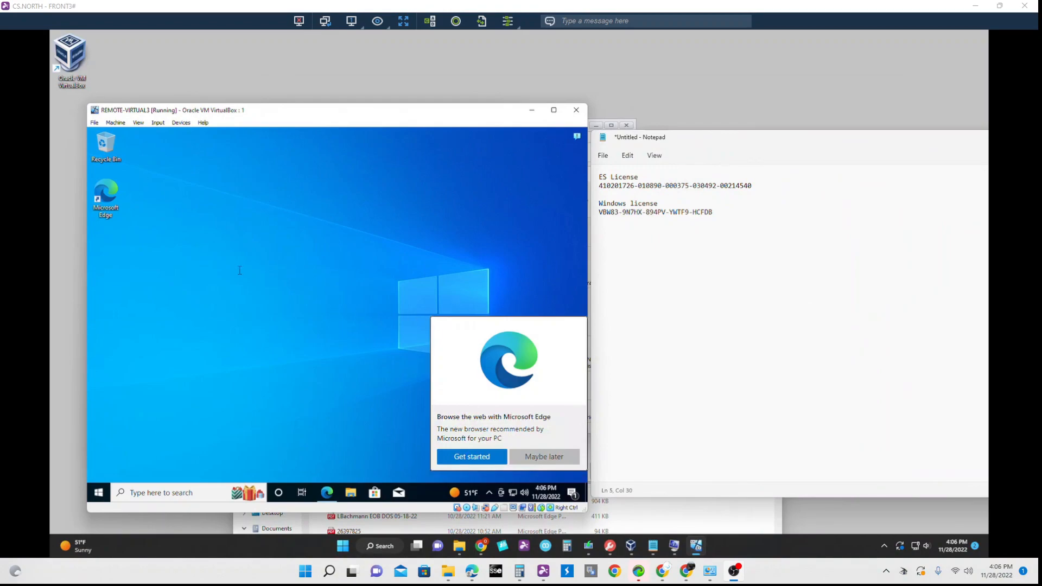
- Browse Network in the VM's File Explorer and turn on network discovery as a private network
key("alt+Tab")
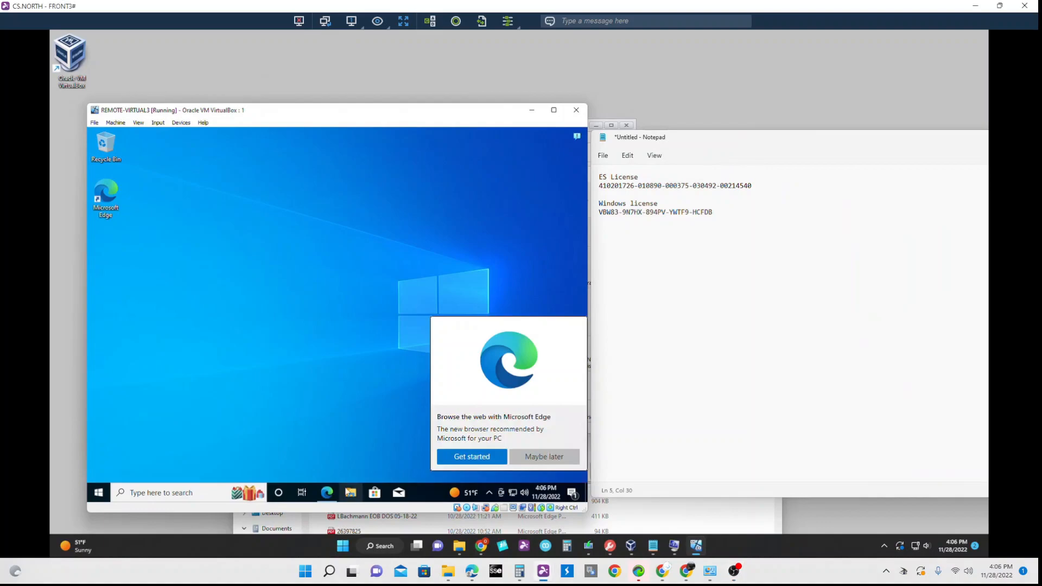
left_click(351, 492)
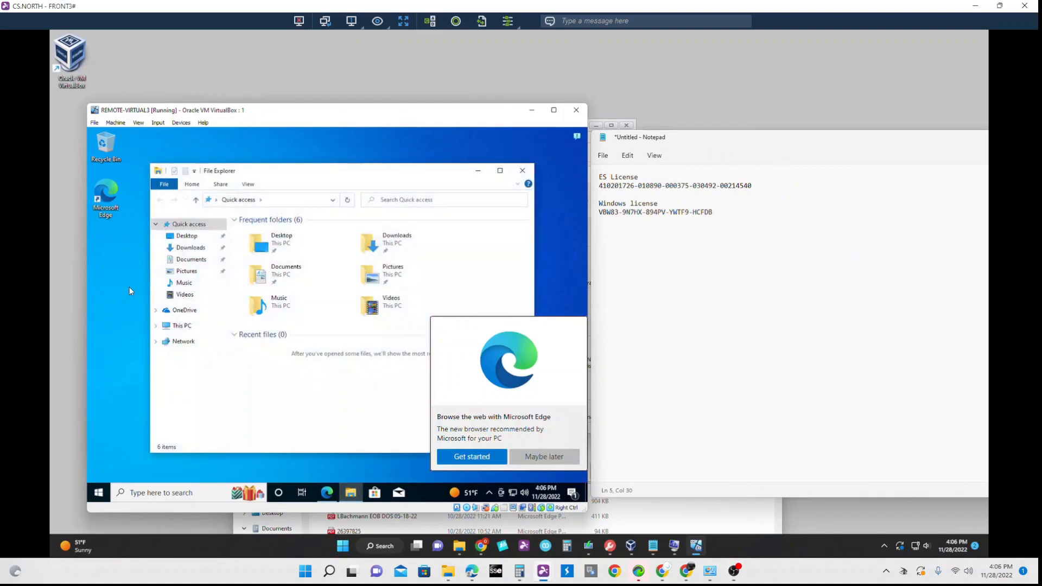
left_click(177, 342)
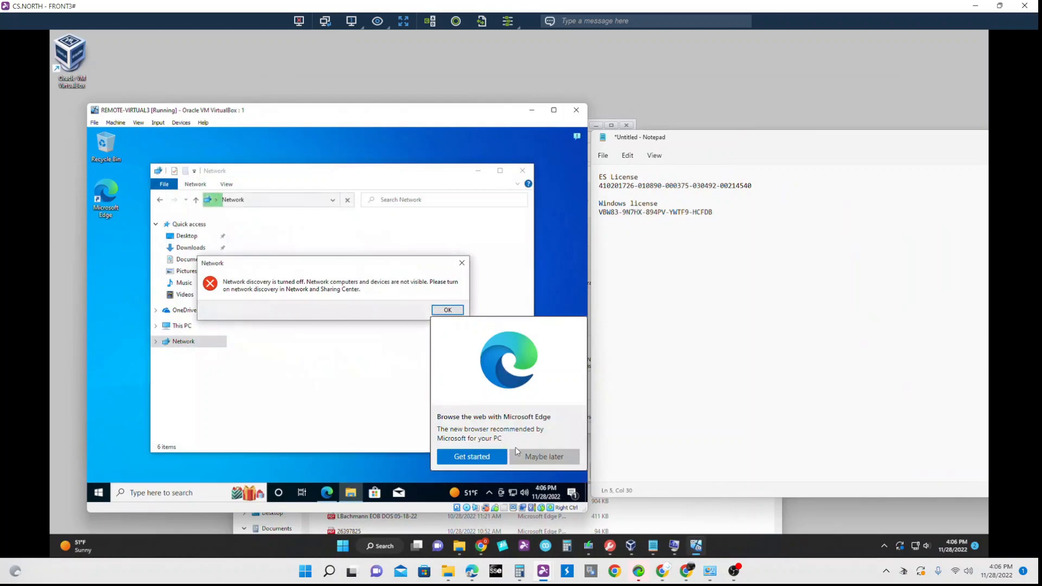
left_click(533, 454)
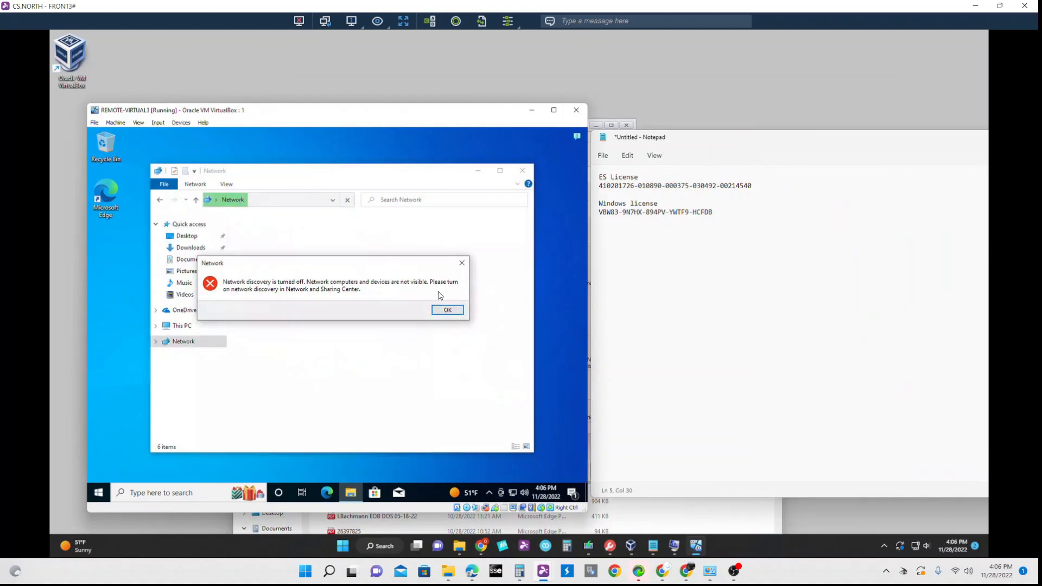
left_click(446, 311)
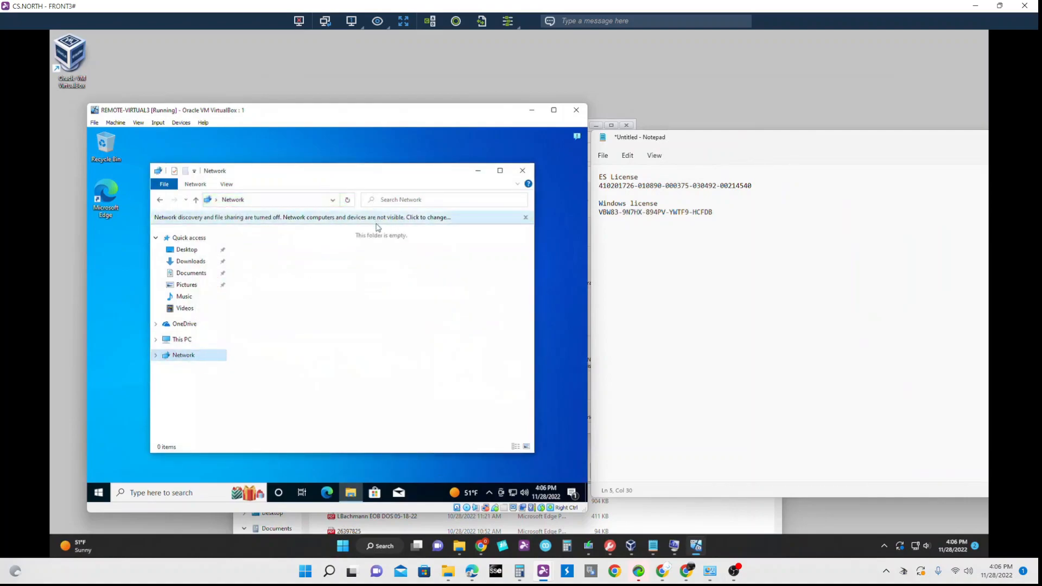
left_click(378, 222)
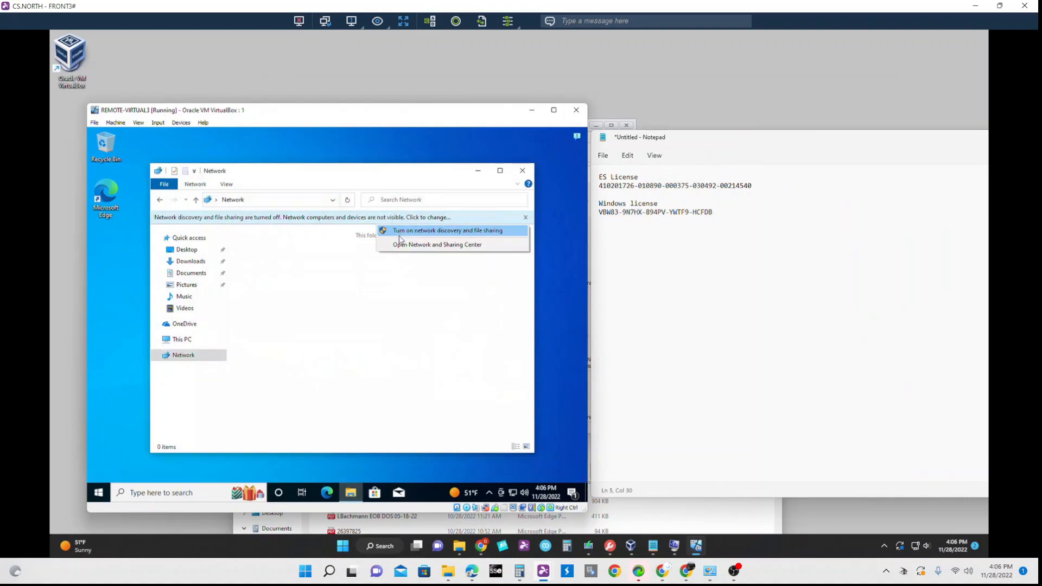
left_click(399, 237)
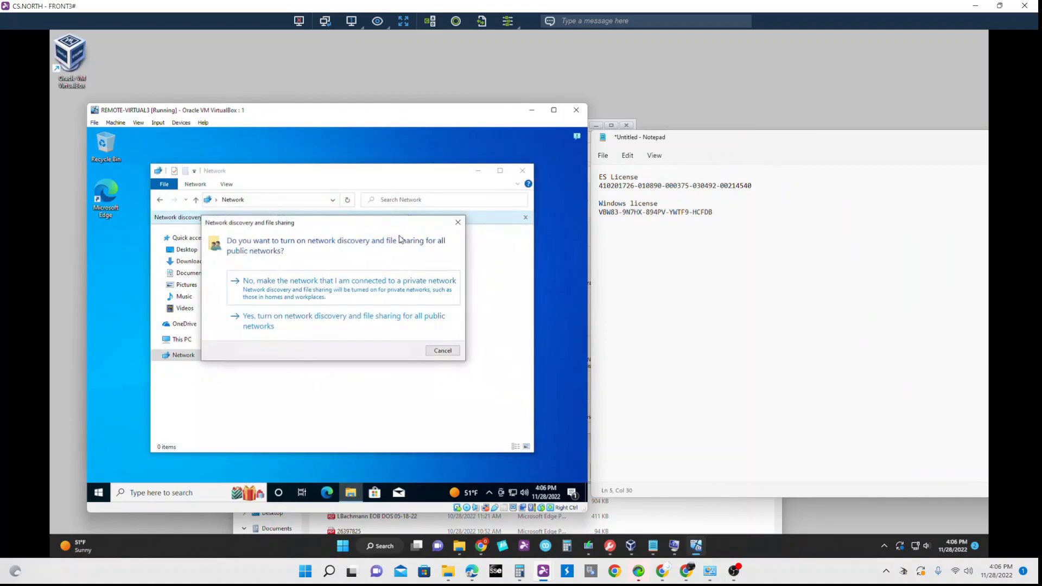
left_click(400, 301)
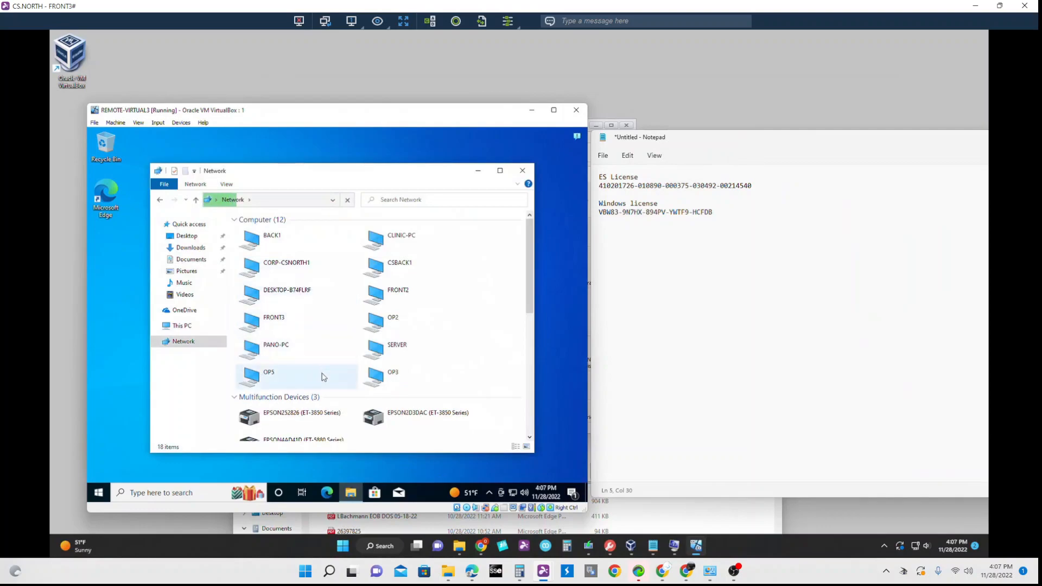
- Connect to SERVER by entering the username and password with Remember credentials ticked
left_click(380, 344)
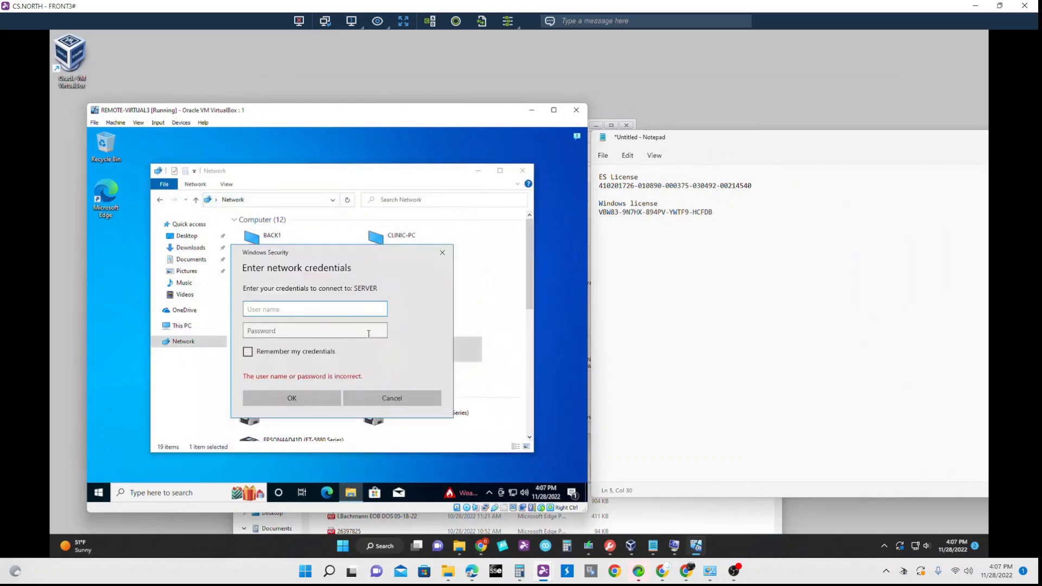
type("SERVER")
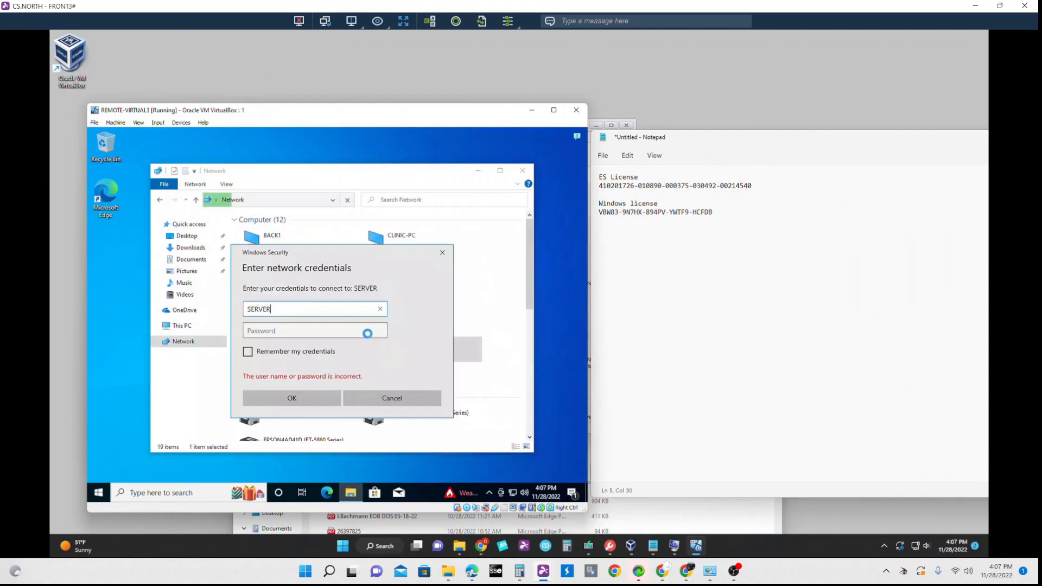
left_click(368, 333)
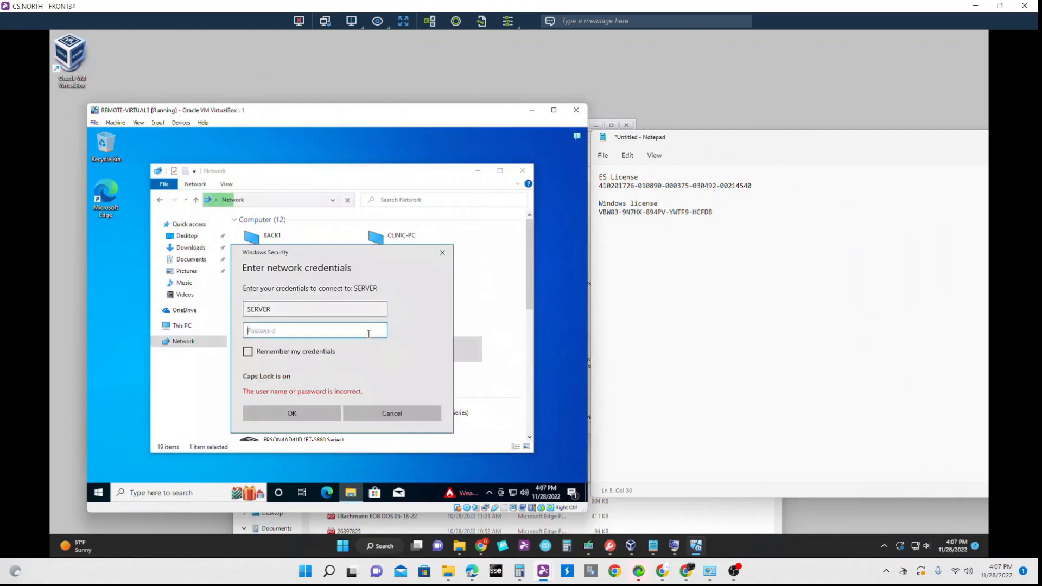
key("Caps_Lock")
type("****")
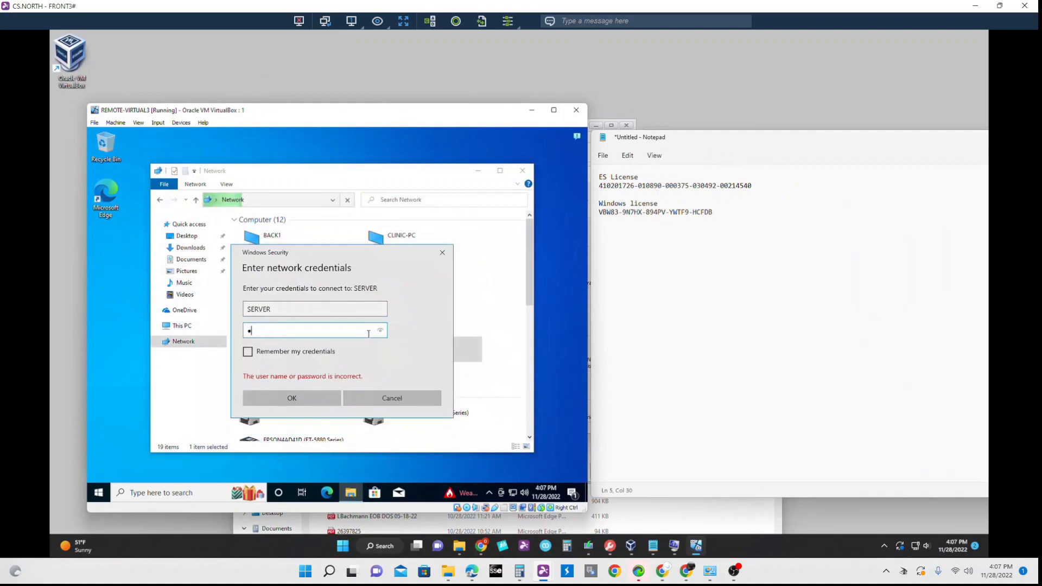
type("****")
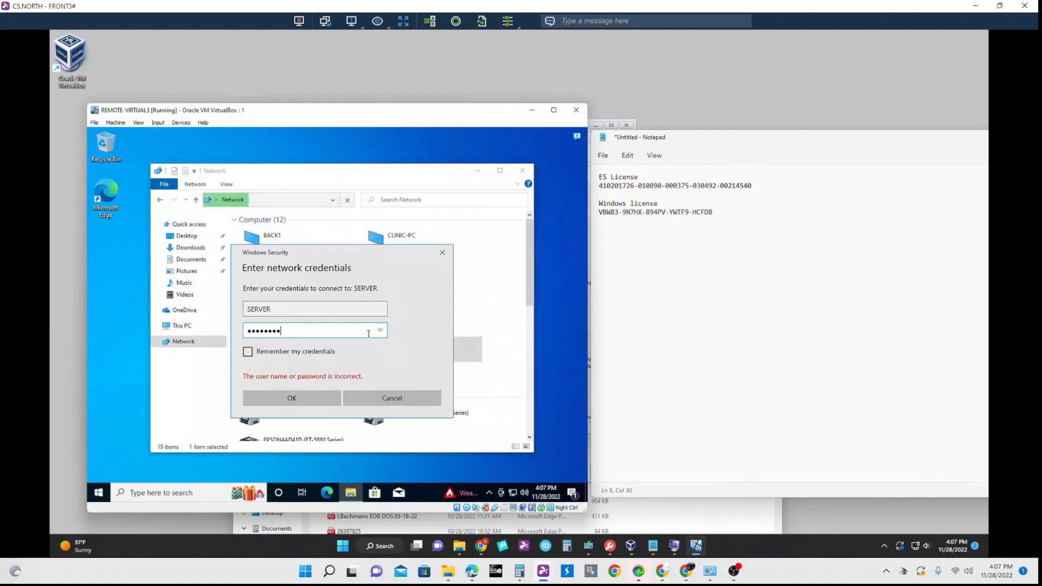
left_click(273, 353)
left_click(301, 398)
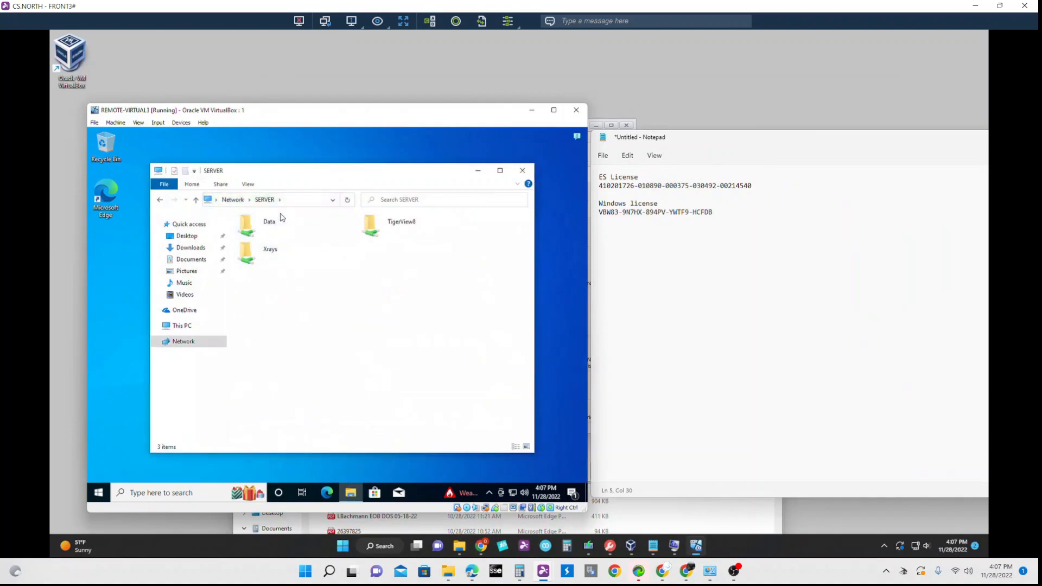
- Open the SERVER Data share, then the Xrays share, and pin Xrays to Quick access
double_click(276, 231)
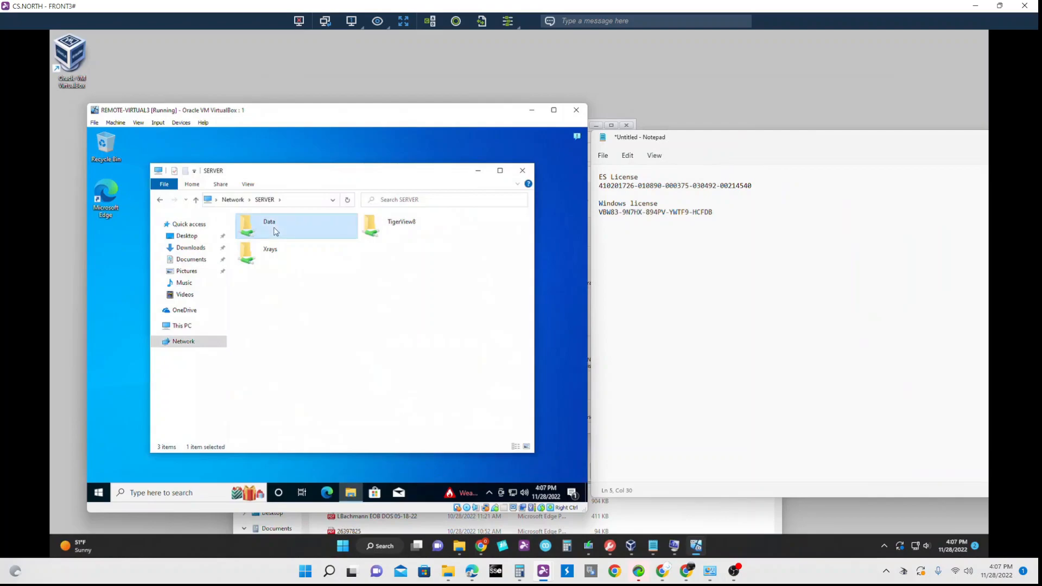
left_click(264, 200)
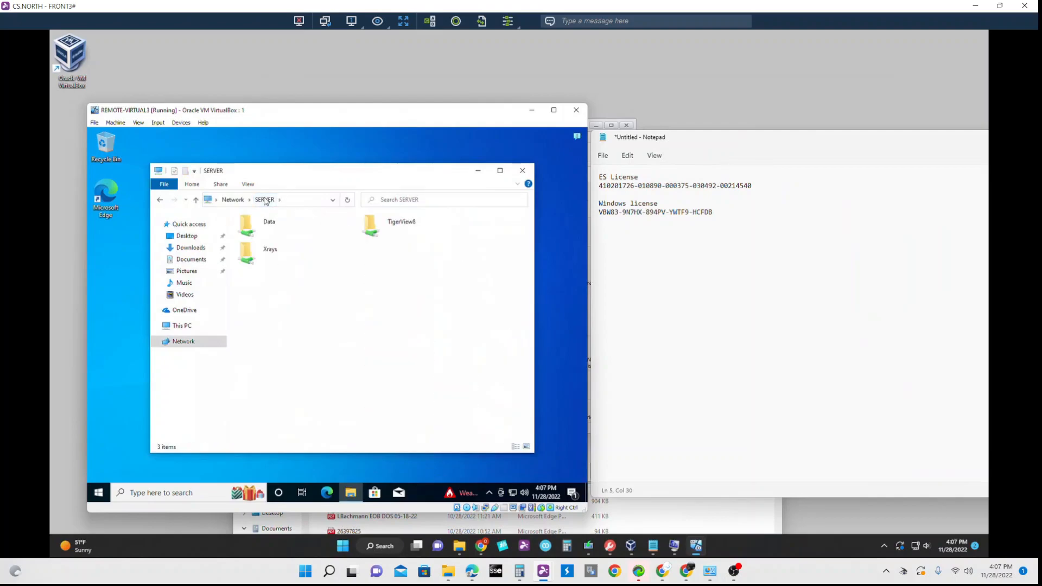
double_click(261, 253)
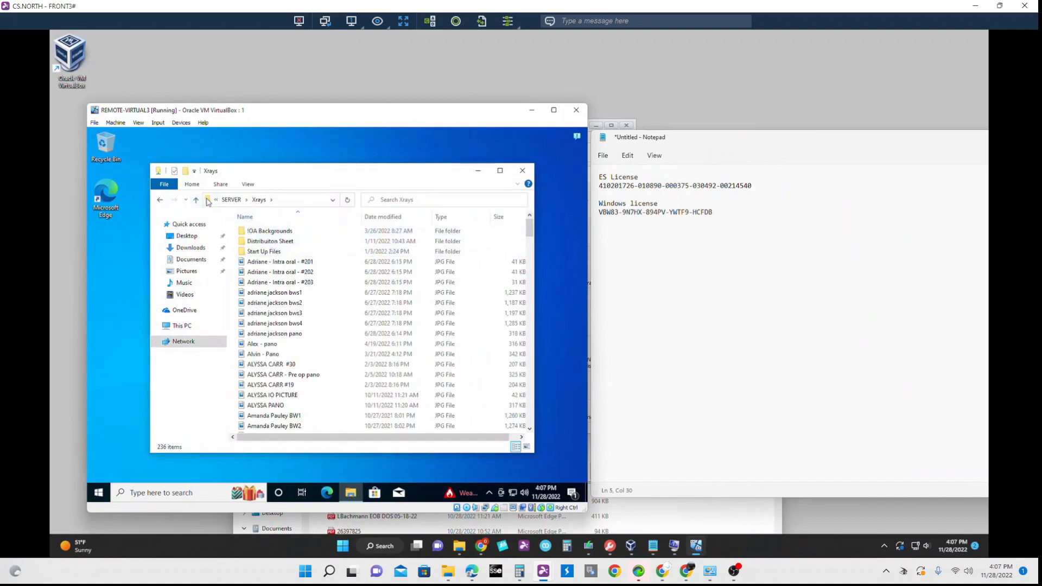
left_click_drag(208, 202, 208, 268)
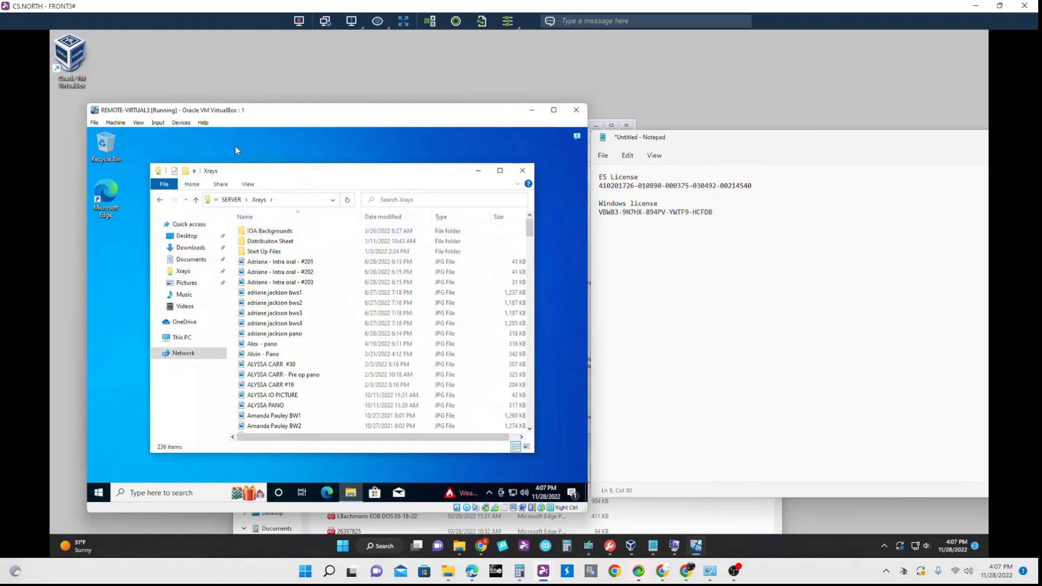
left_click(179, 129)
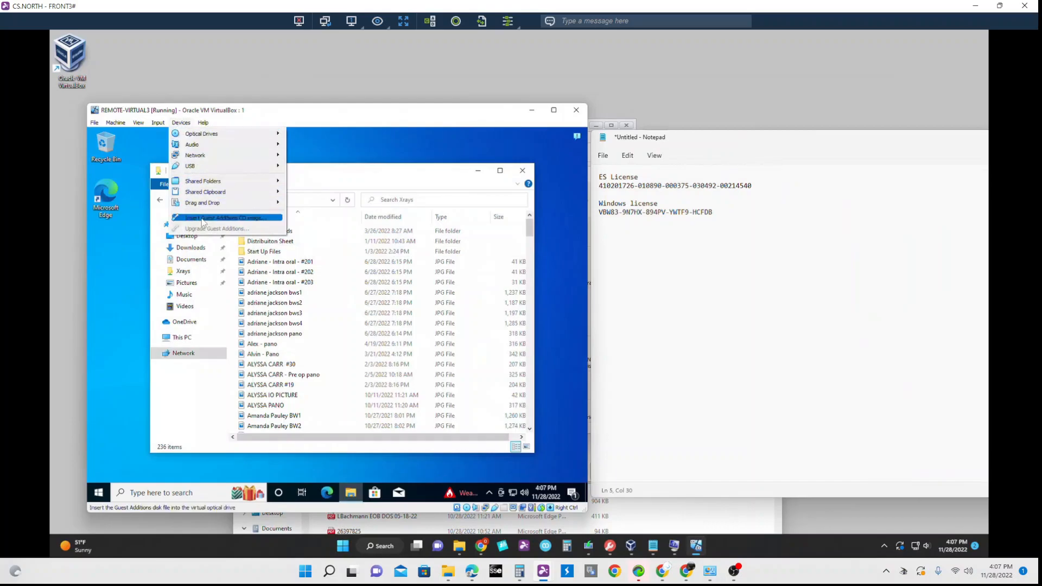
- Insert the Guest Additions CD and open drive D: to reach the VBoxWindowsAdditions installer
left_click(225, 217)
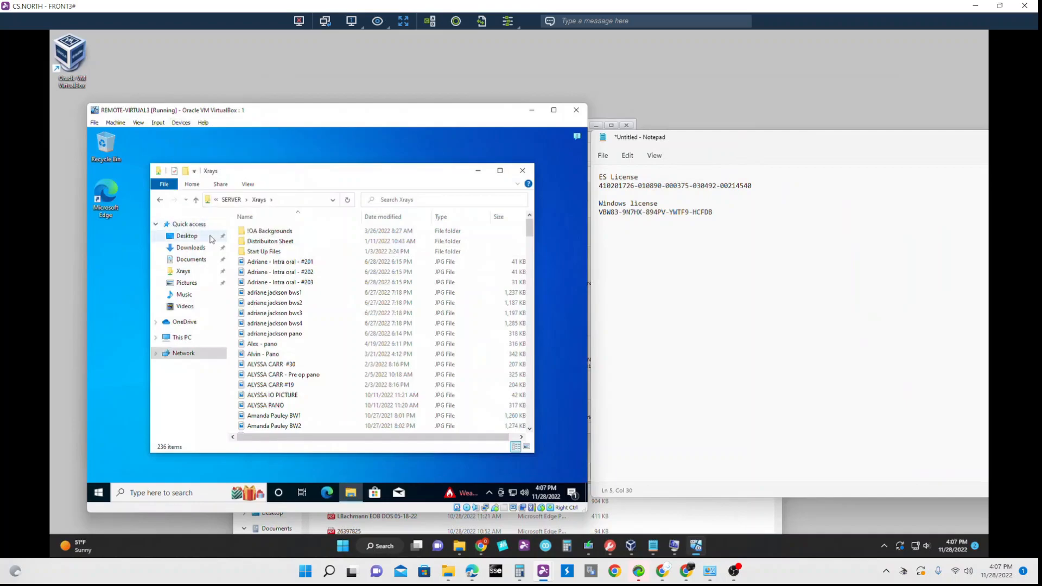
left_click(189, 343)
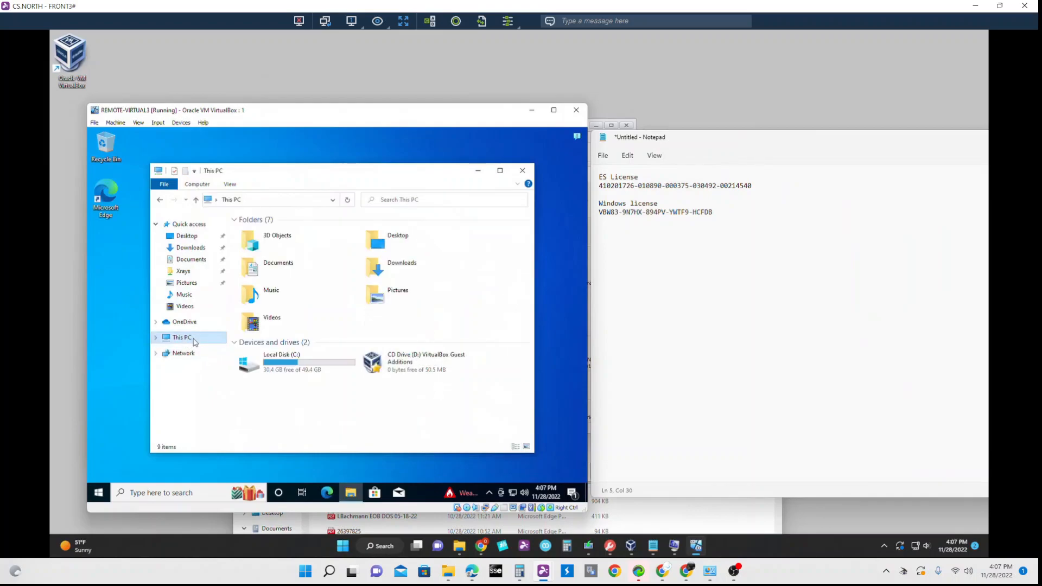
double_click(400, 366)
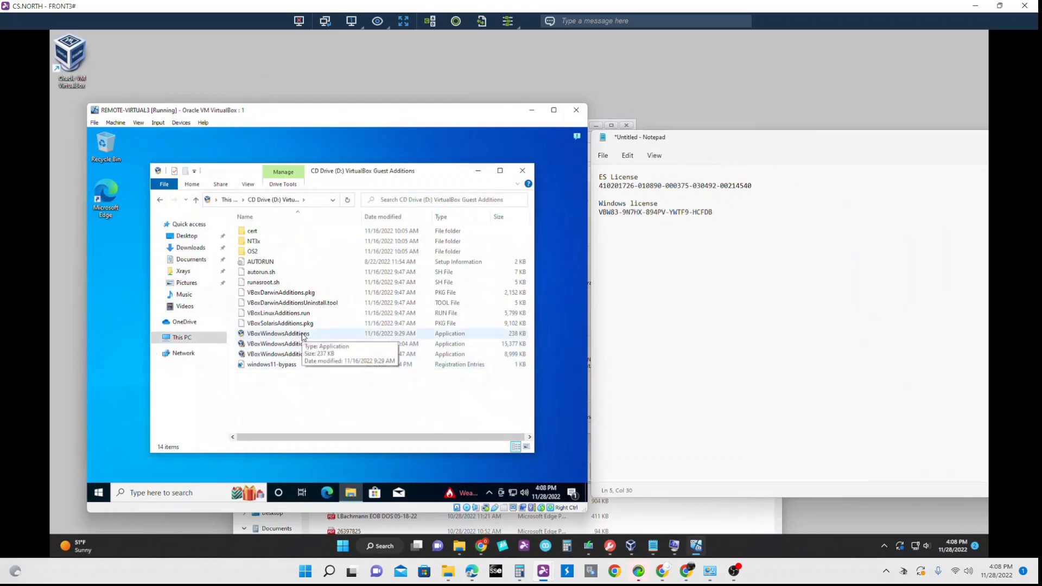
right_click(302, 335)
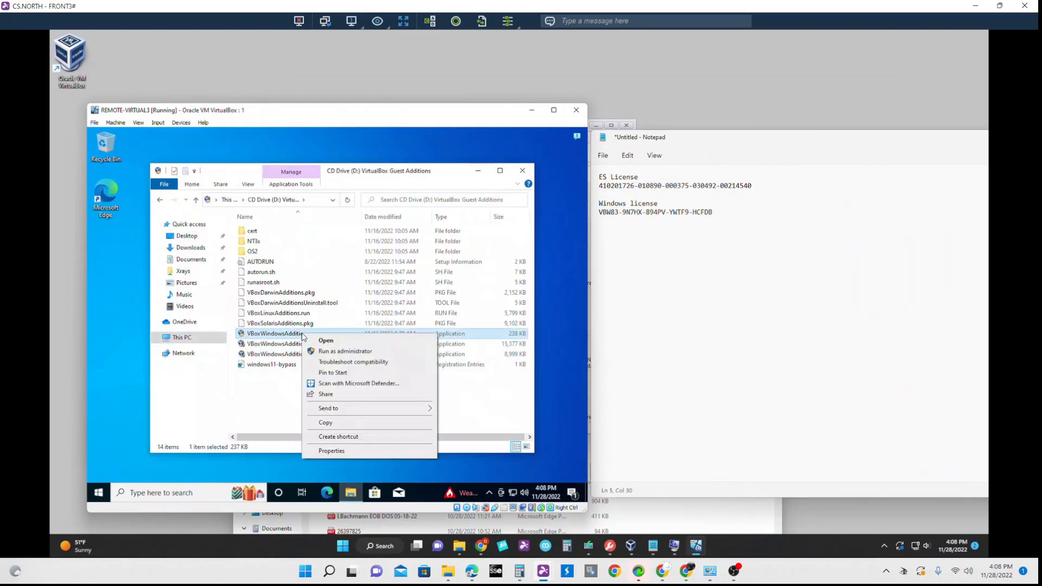
- From the administrator prompt, lower User Account Control to Never notify and confirm the change
left_click(323, 353)
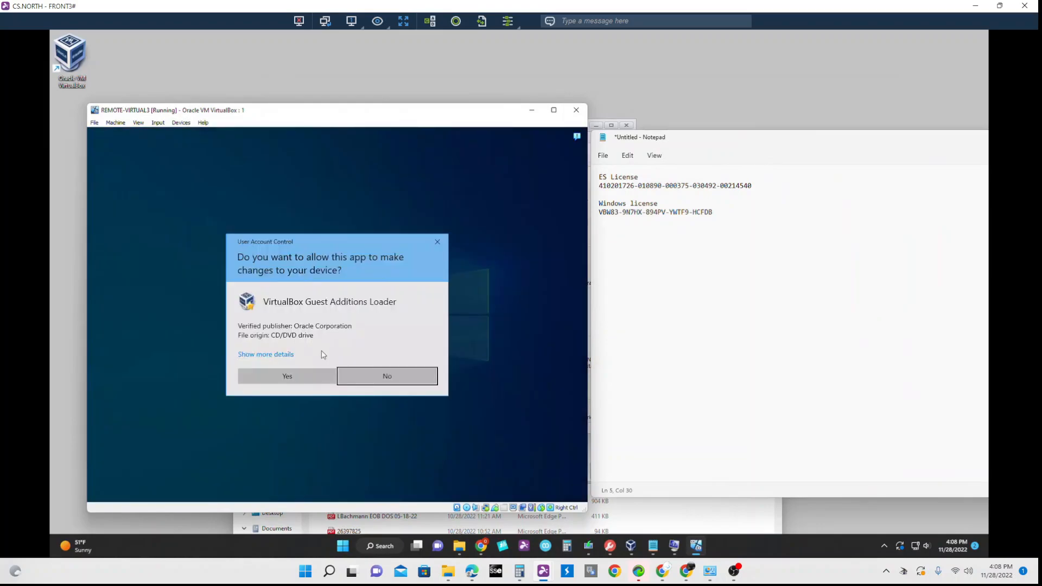
left_click(277, 355)
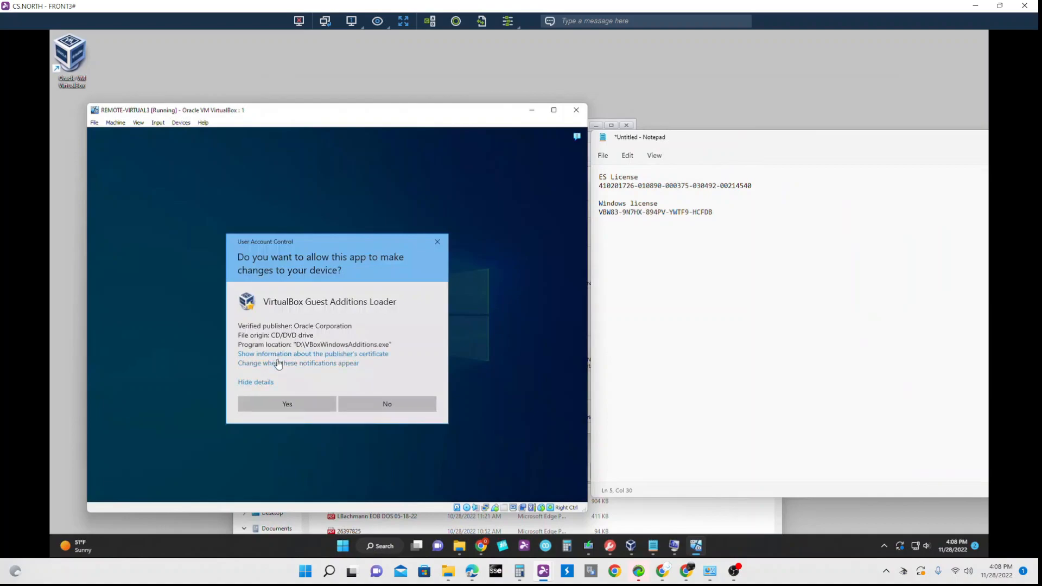
left_click(278, 363)
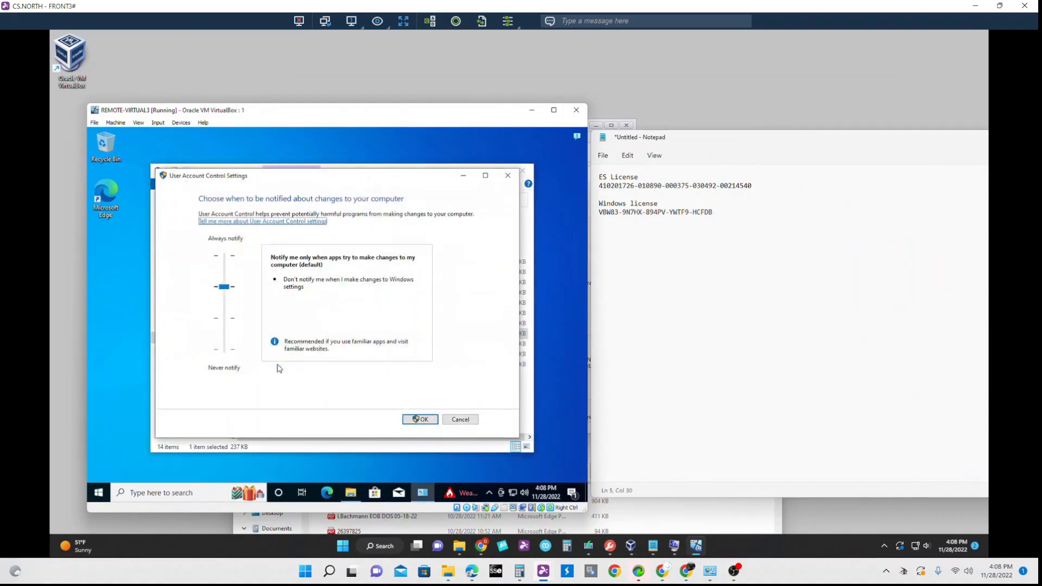
left_click_drag(227, 293, 227, 354)
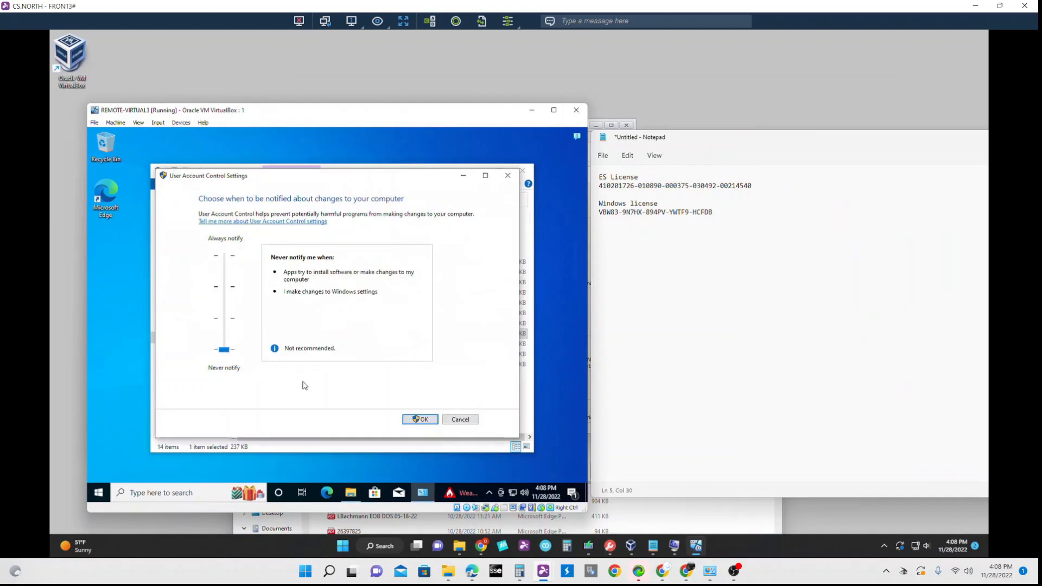
left_click(420, 420)
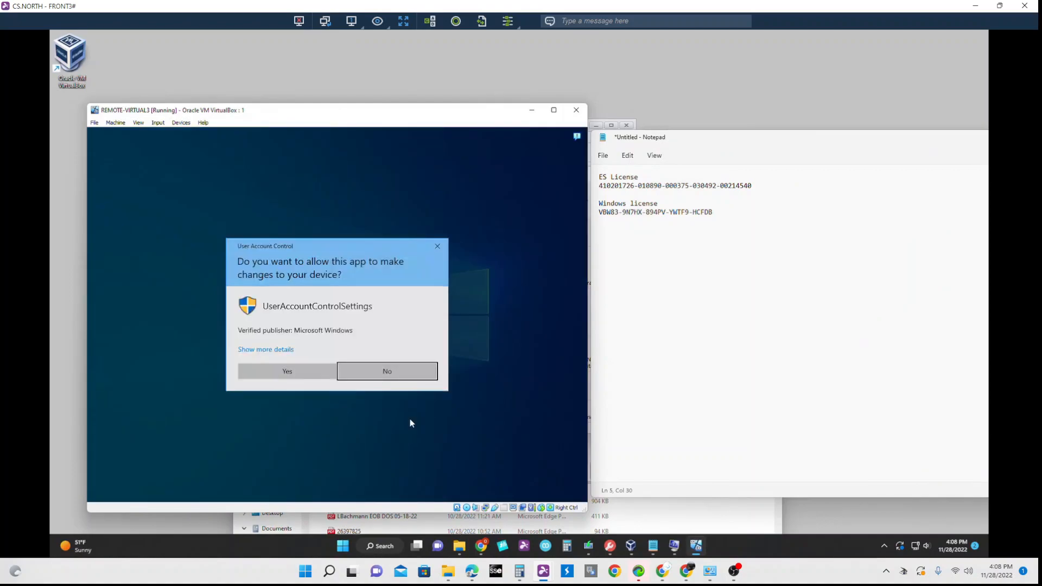
left_click(281, 372)
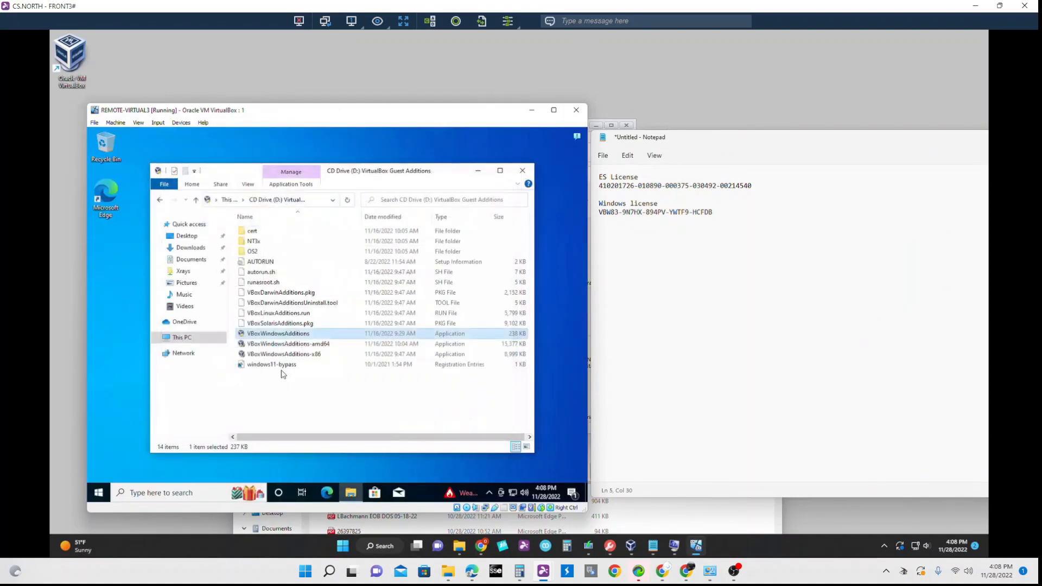
- Run VBoxWindowsAdditions as administrator, install Guest Additions 7.0.4 with default settings, and reboot now
right_click(278, 335)
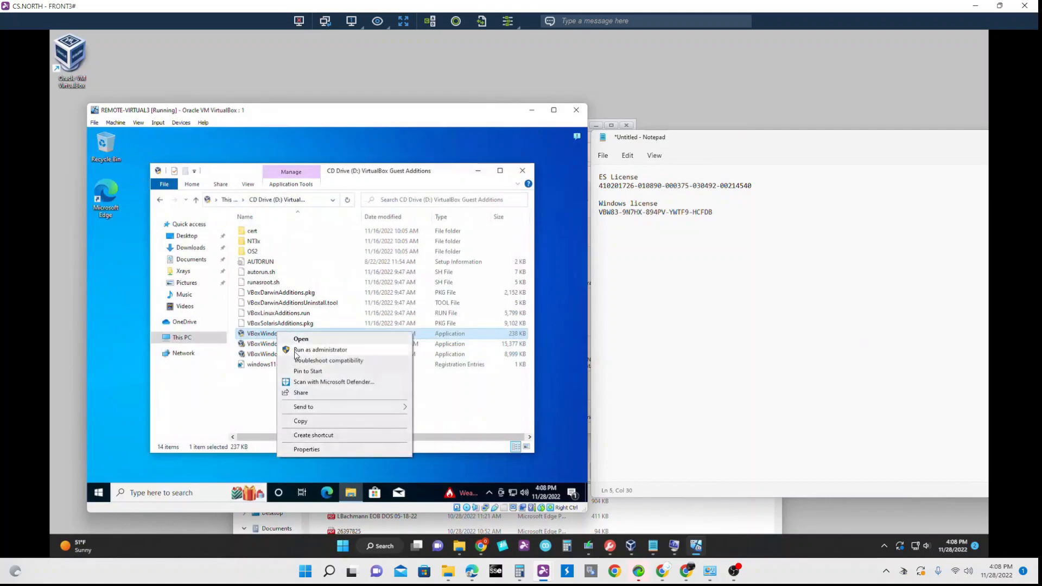
left_click(296, 351)
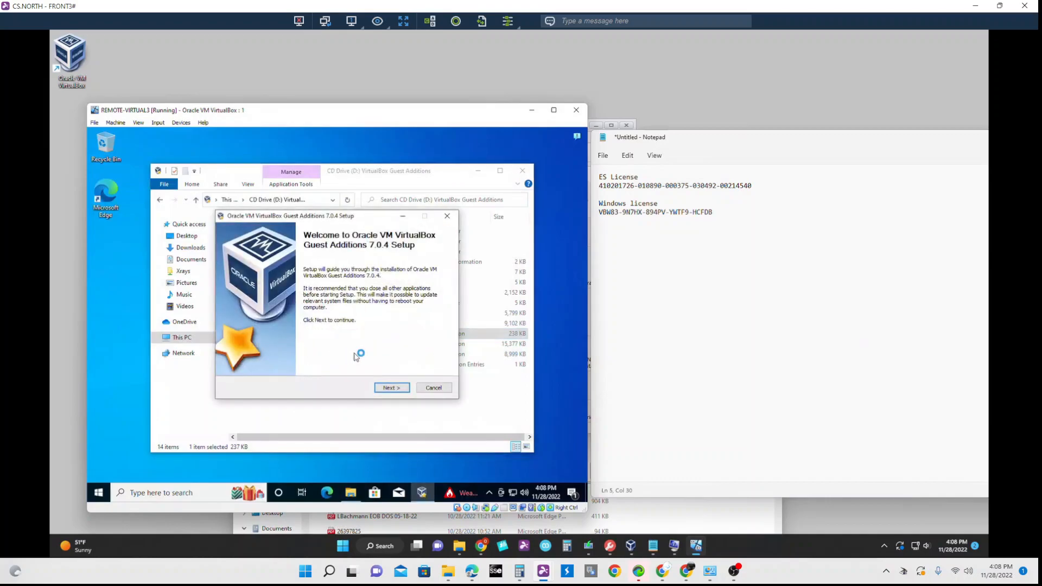
left_click(391, 388)
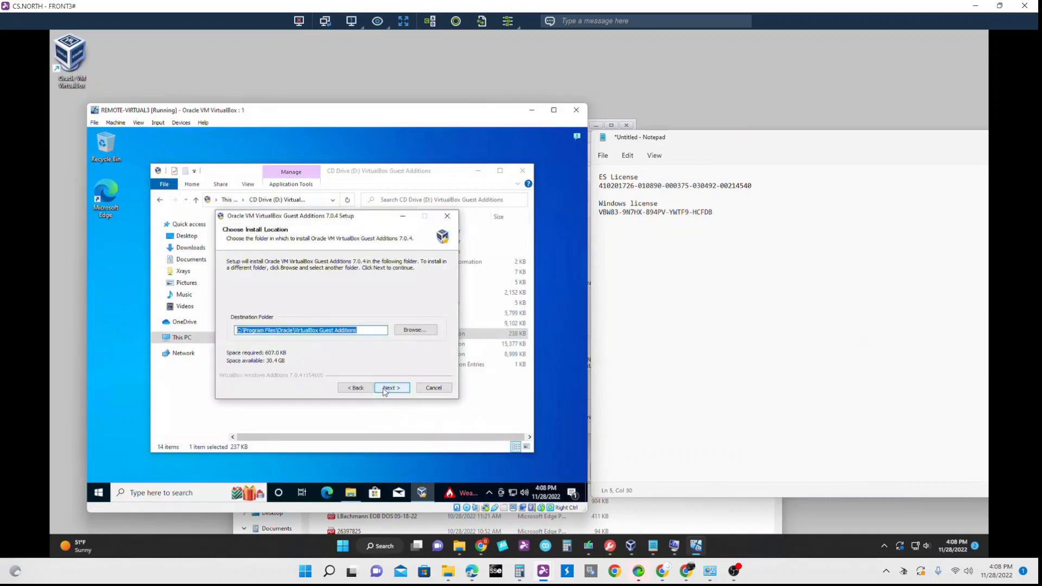
left_click(385, 390)
left_click(383, 389)
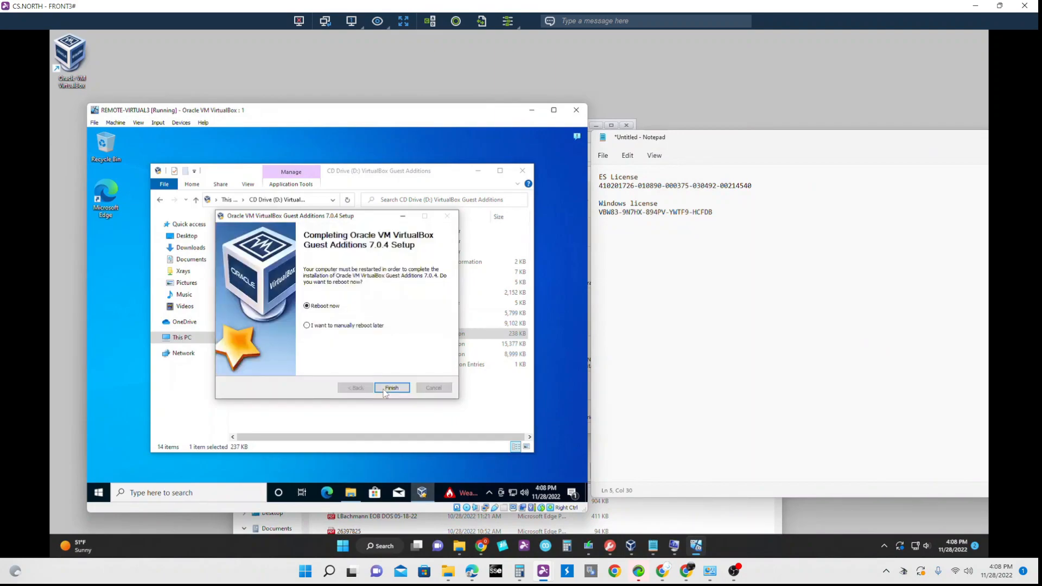
left_click(391, 387)
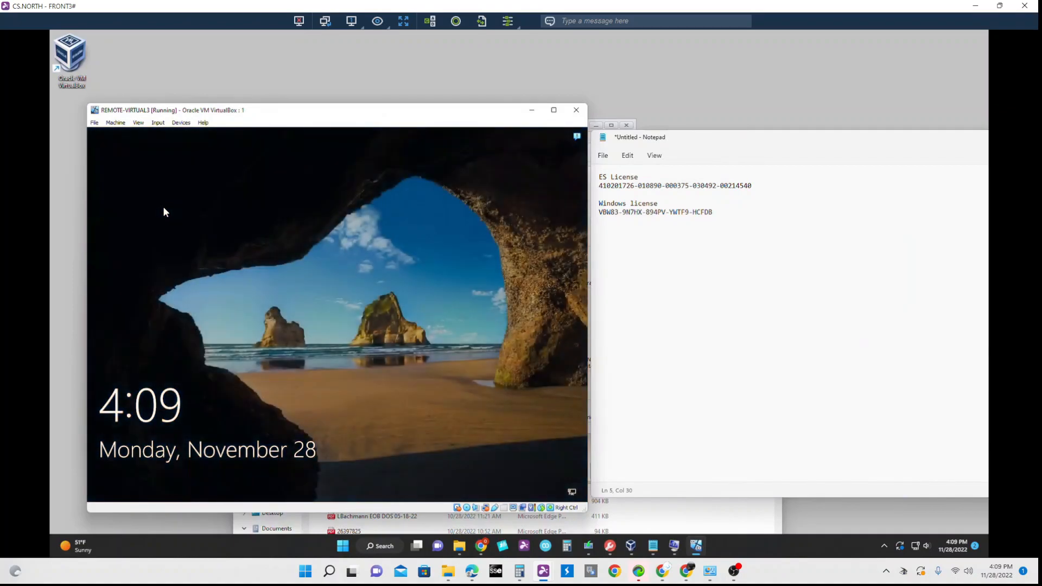
- Sign in to REMOTE-VIRTUAL3 with the account password, revealing it to check before submitting
left_click(164, 207)
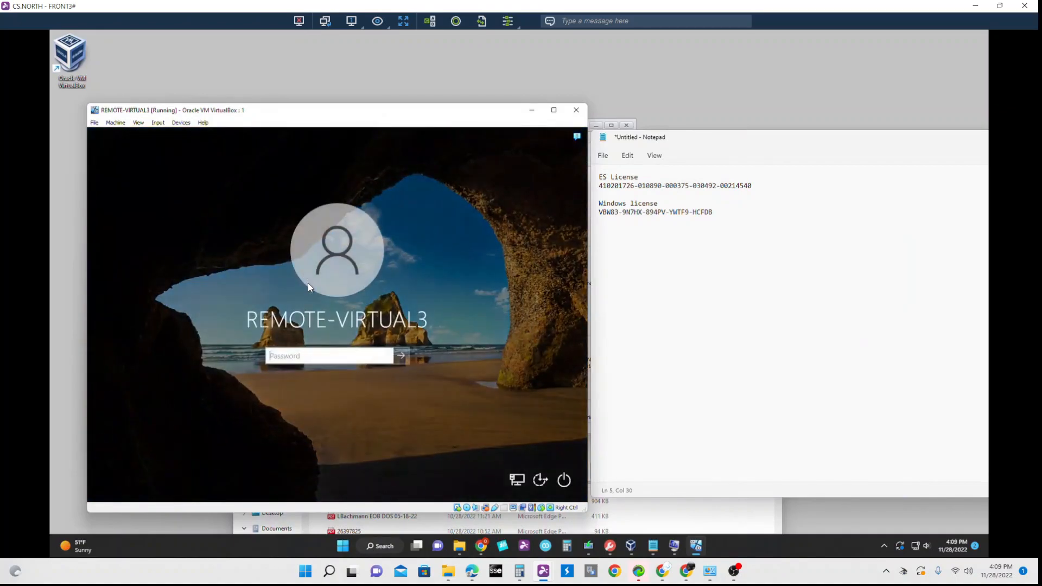
type("*********")
left_click(386, 357)
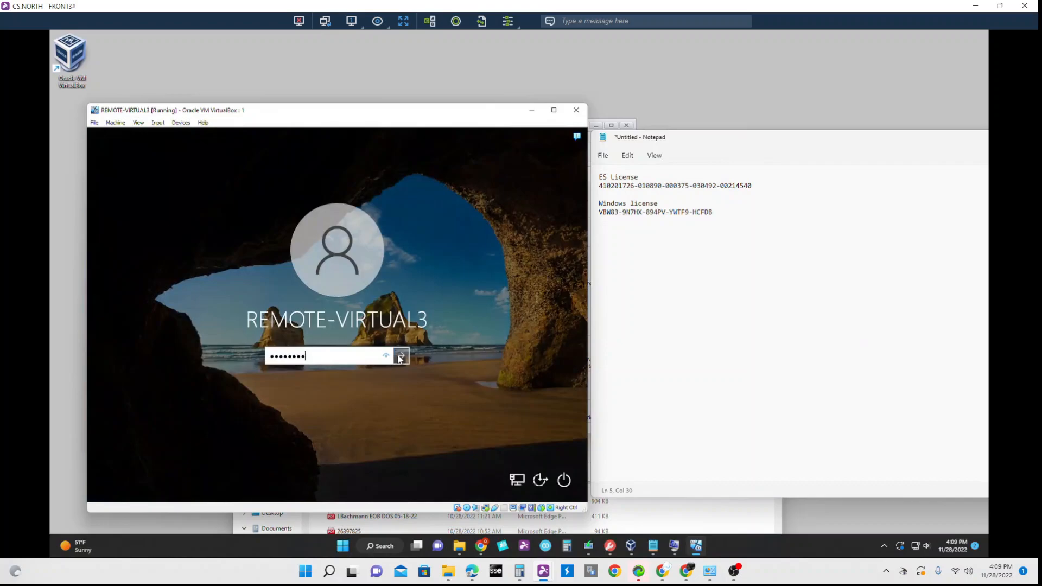
left_click(401, 355)
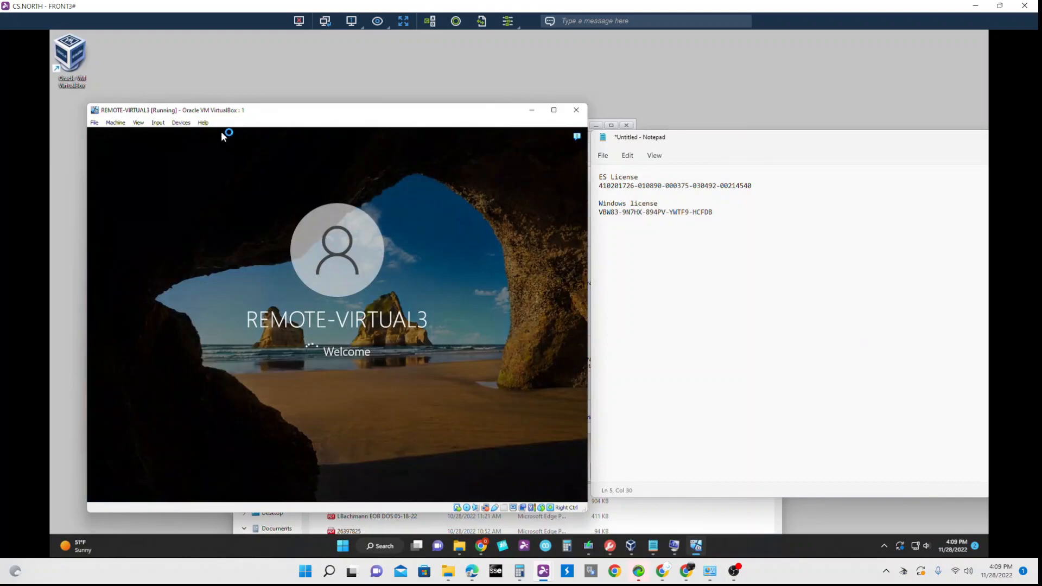
- Enable Virtual Screen 2 from the View menu and shift its new window slightly right
left_click(181, 124)
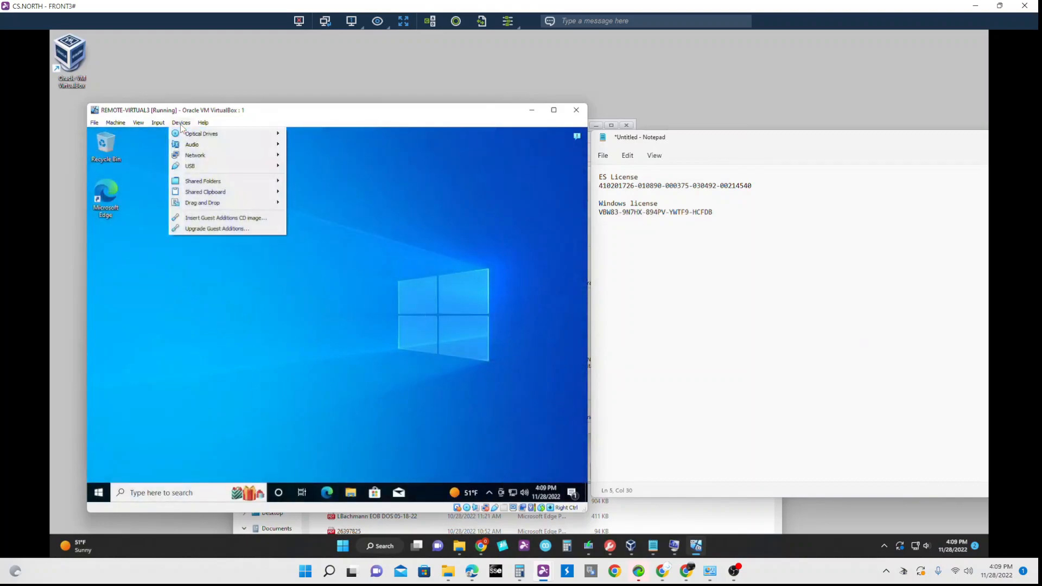
mouse_move(159, 129)
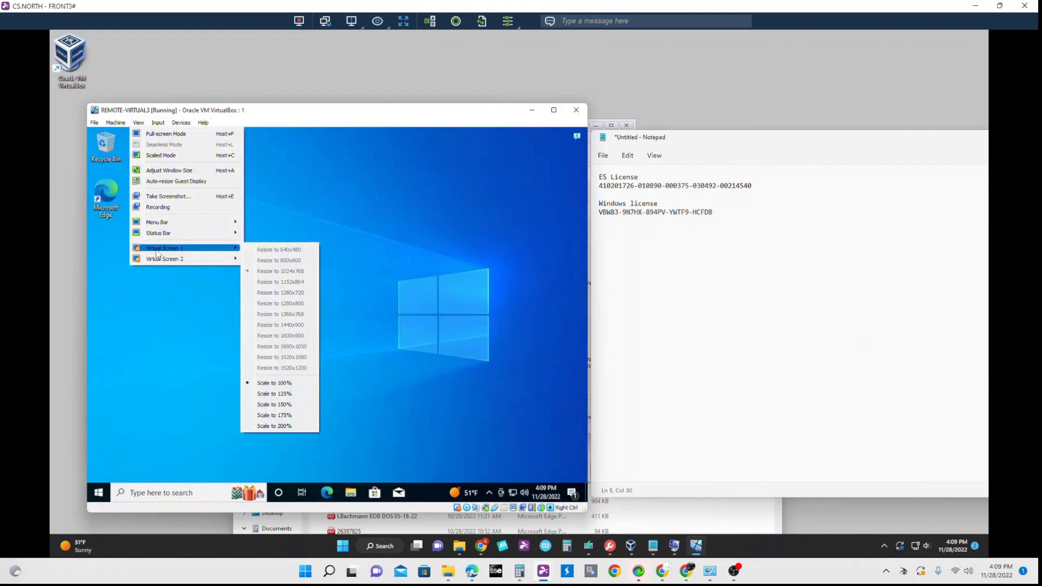
left_click(157, 252)
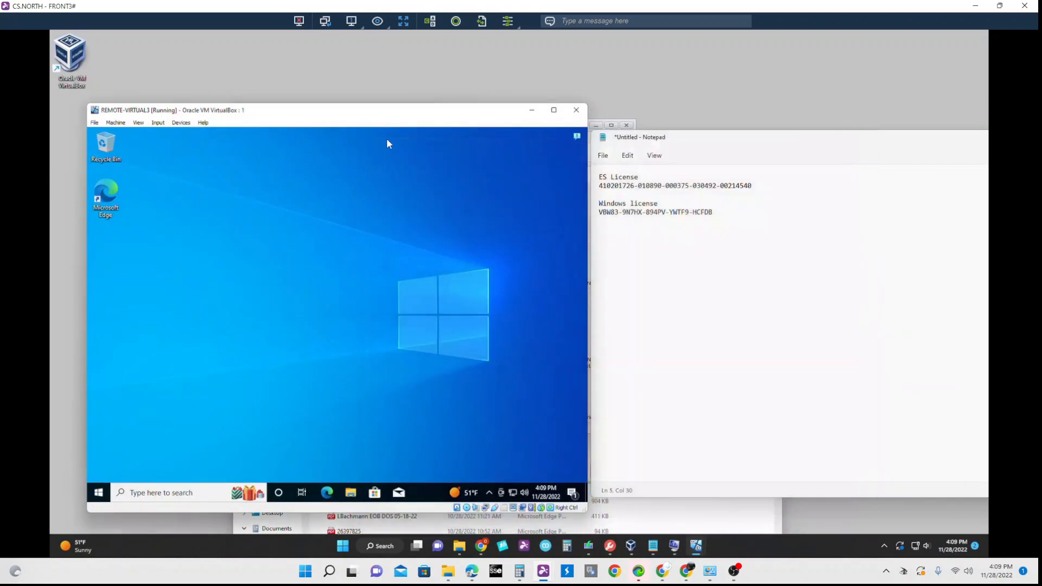
left_click(139, 123)
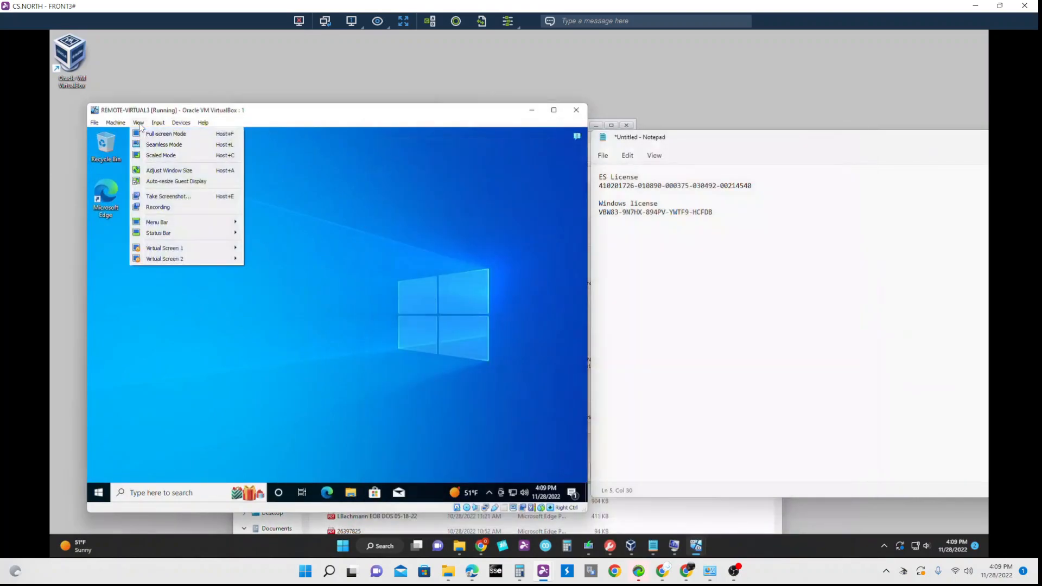
mouse_move(160, 264)
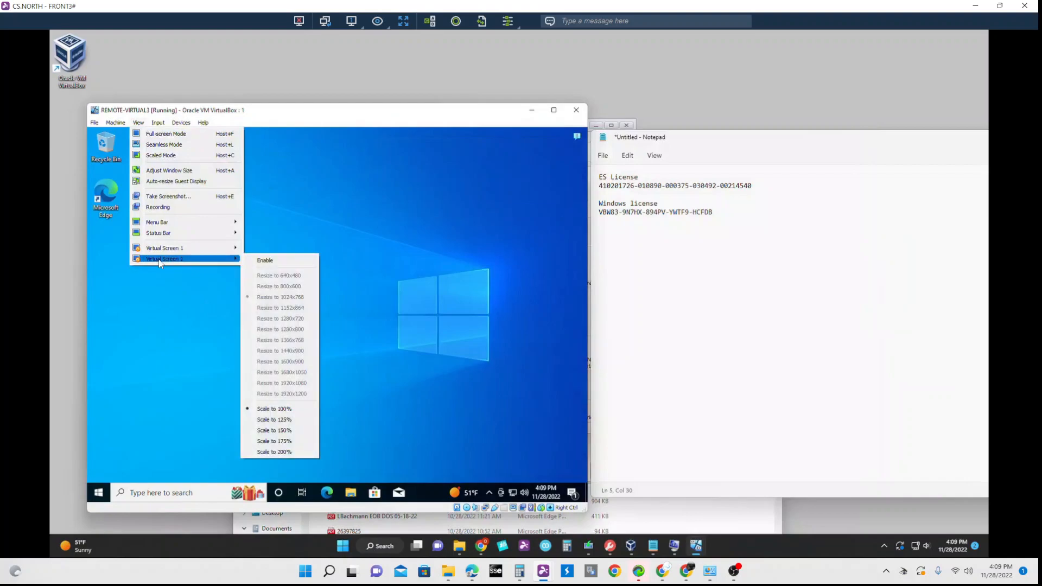
left_click(266, 261)
left_click_drag(430, 139, 604, 118)
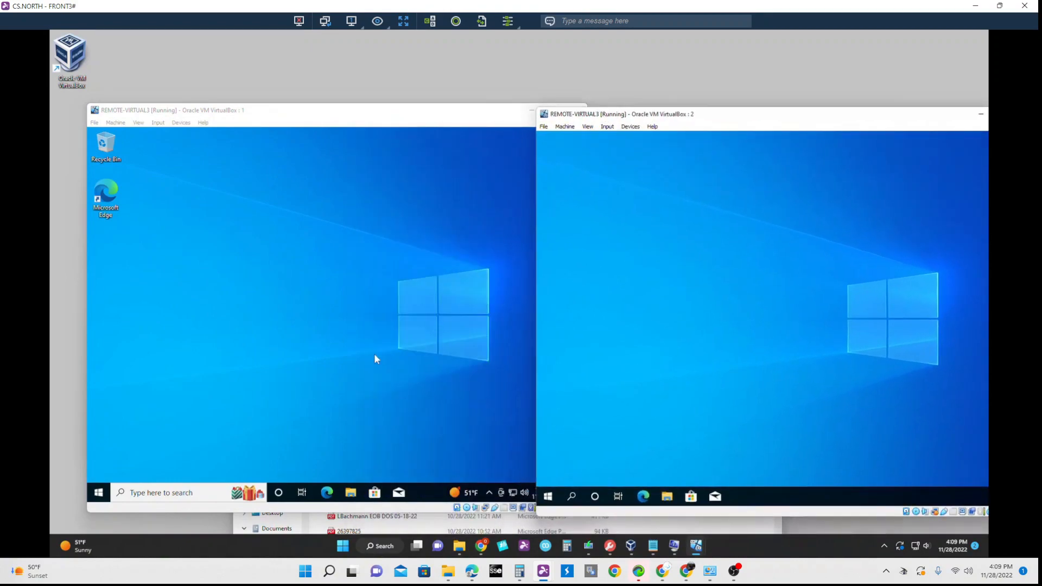
- Launch Notepad via Windows search and drag it toward the right edge of screen 1
left_click(200, 492)
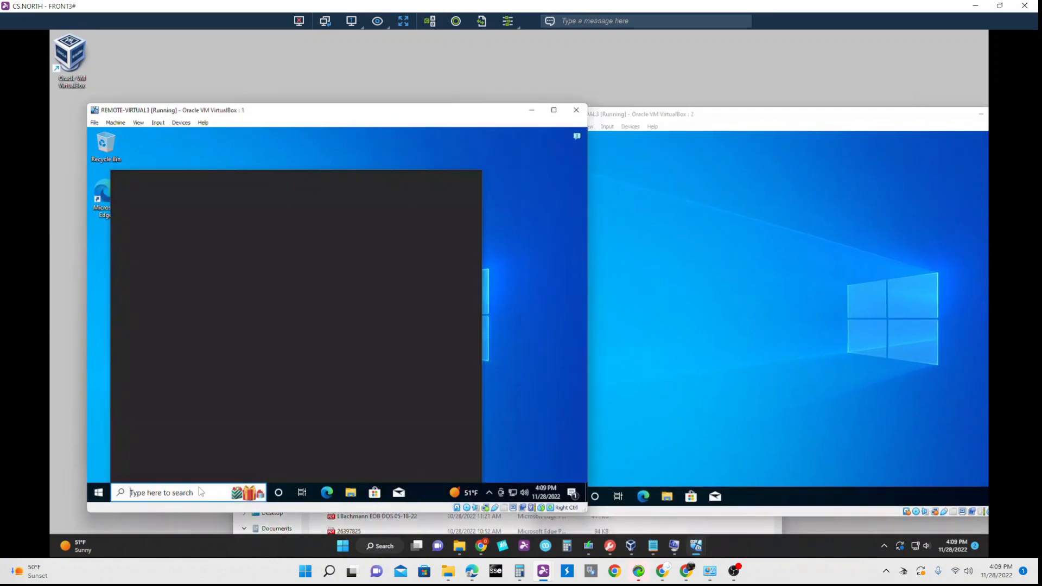
type("note")
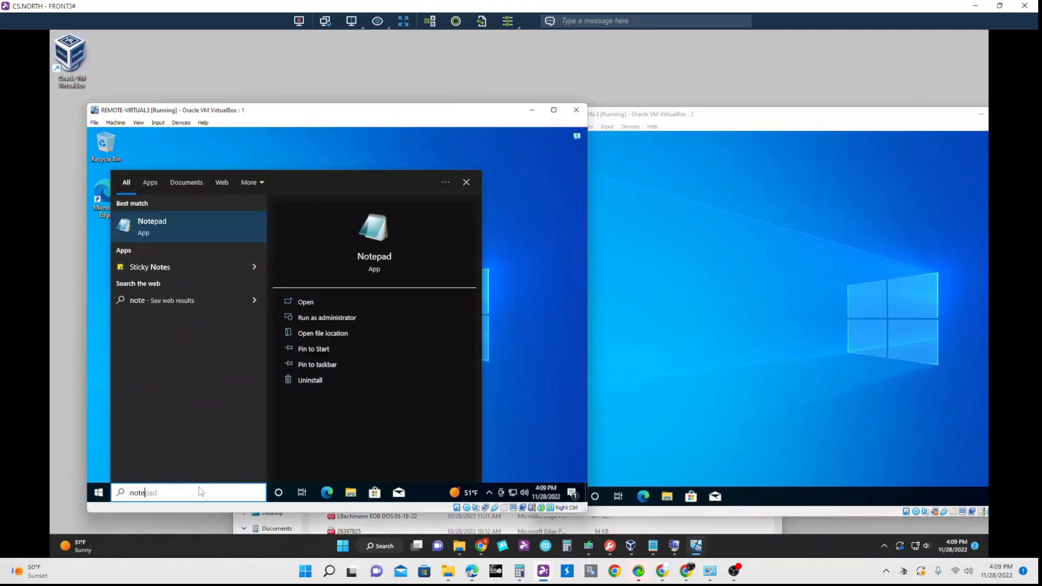
key("Return")
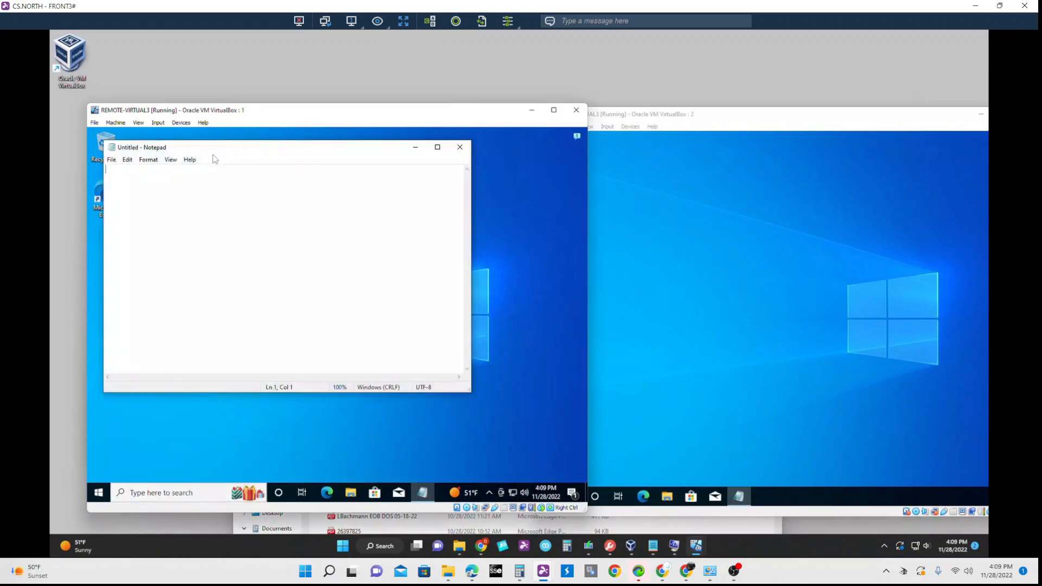
left_click_drag(212, 151, 547, 196)
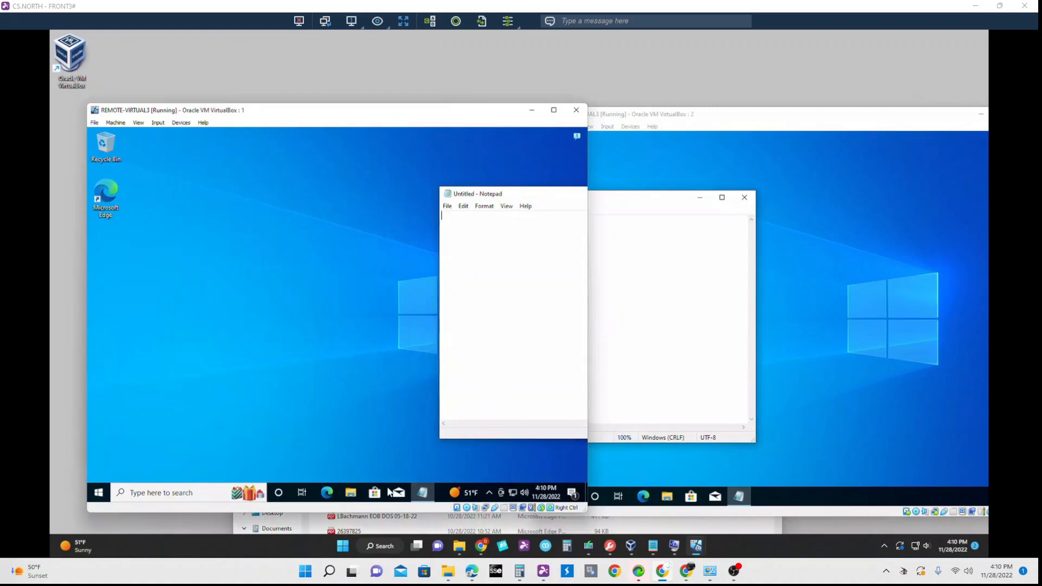
- Open Edge, complete its welcome setup, and continue without signing in
left_click(330, 498)
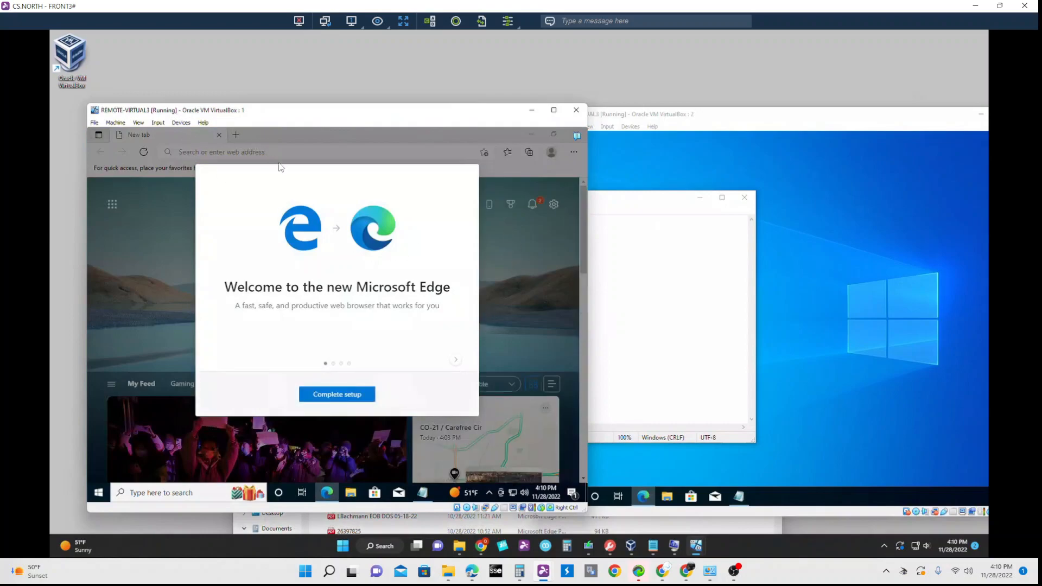
left_click(334, 395)
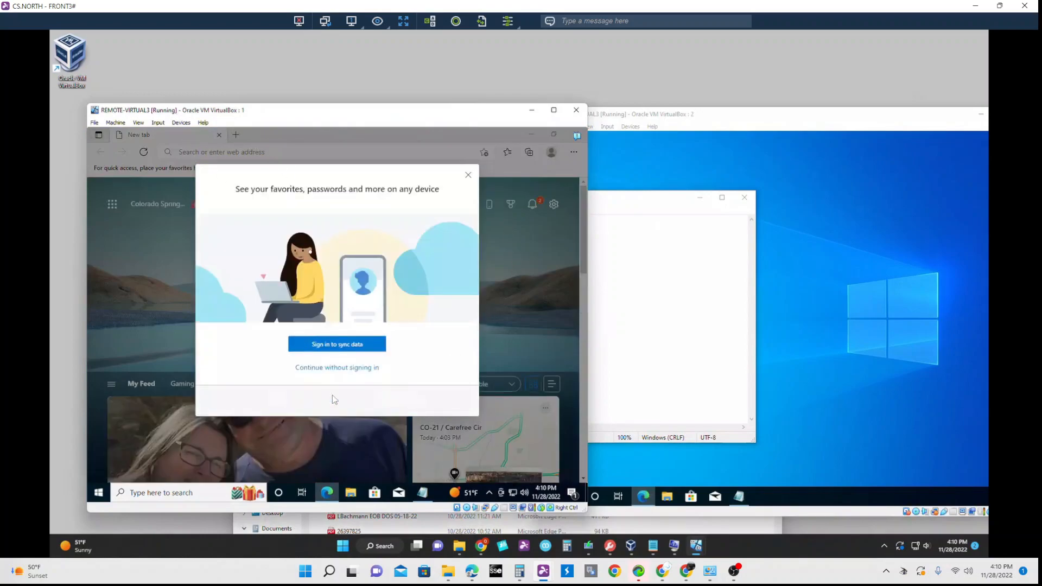
left_click(337, 368)
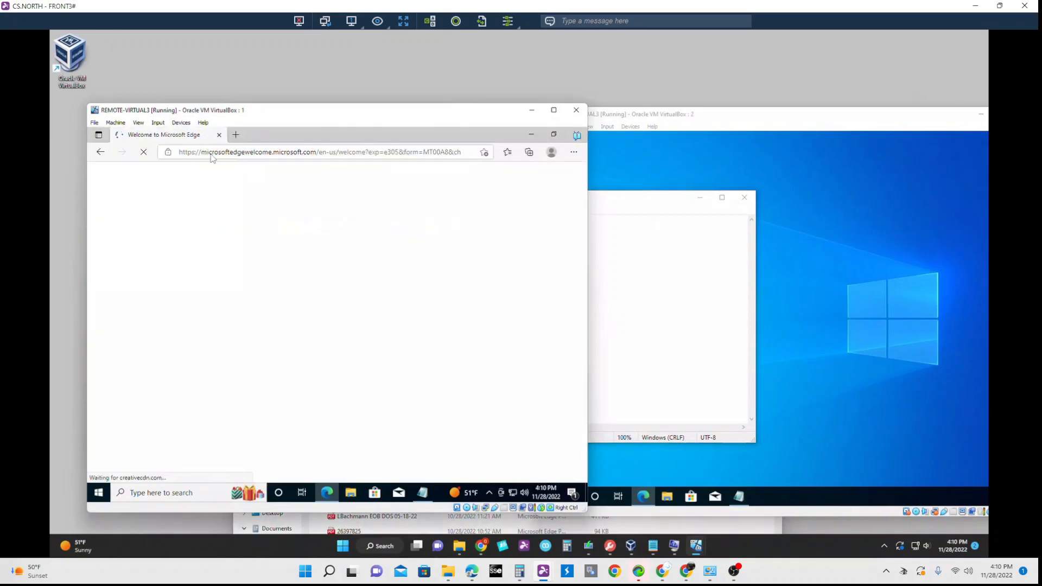
- Select the Edge welcome page address and reload the page
right_click(211, 155)
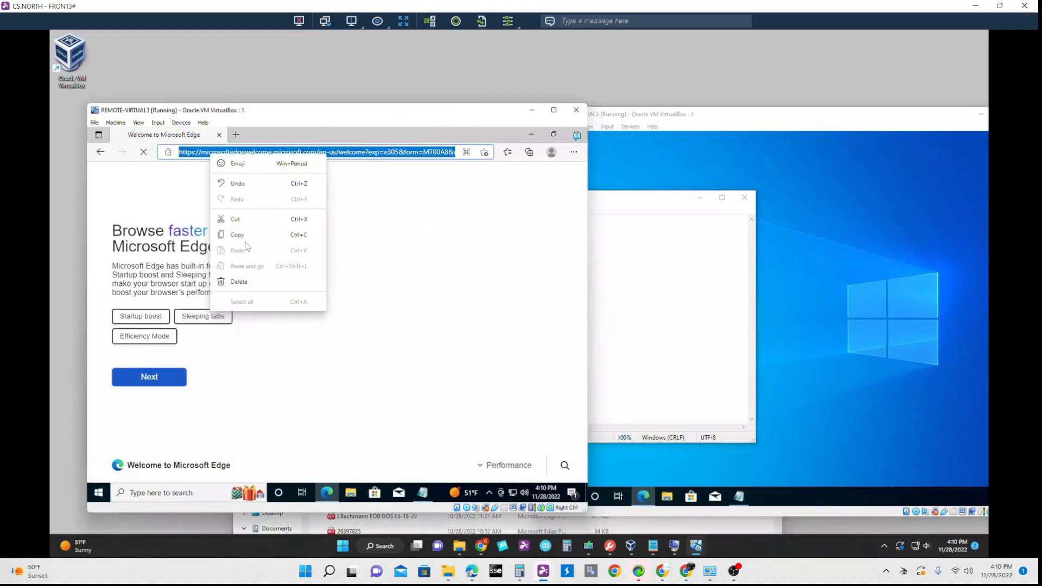
left_click(395, 152)
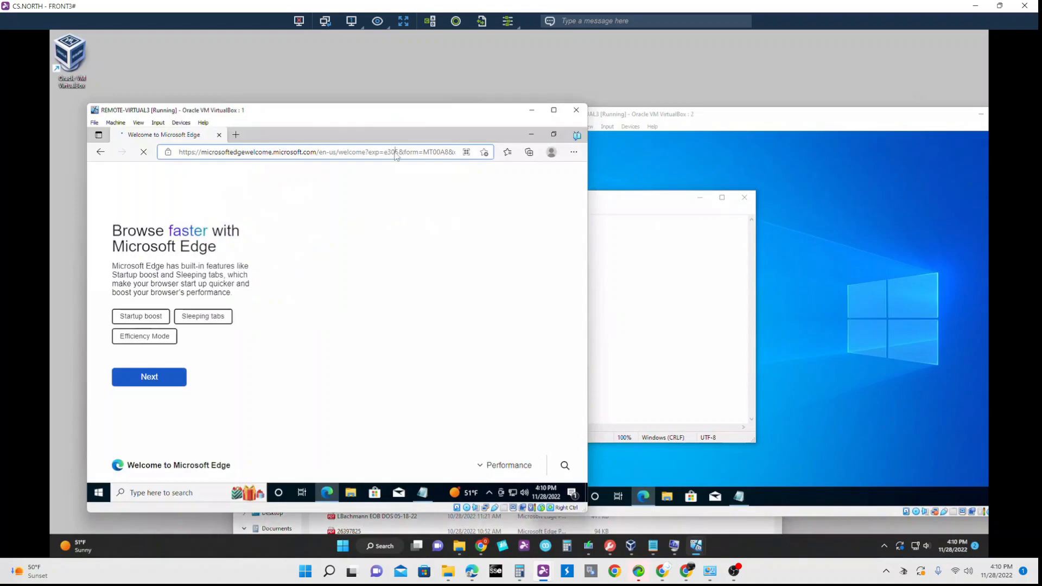
double_click(390, 152)
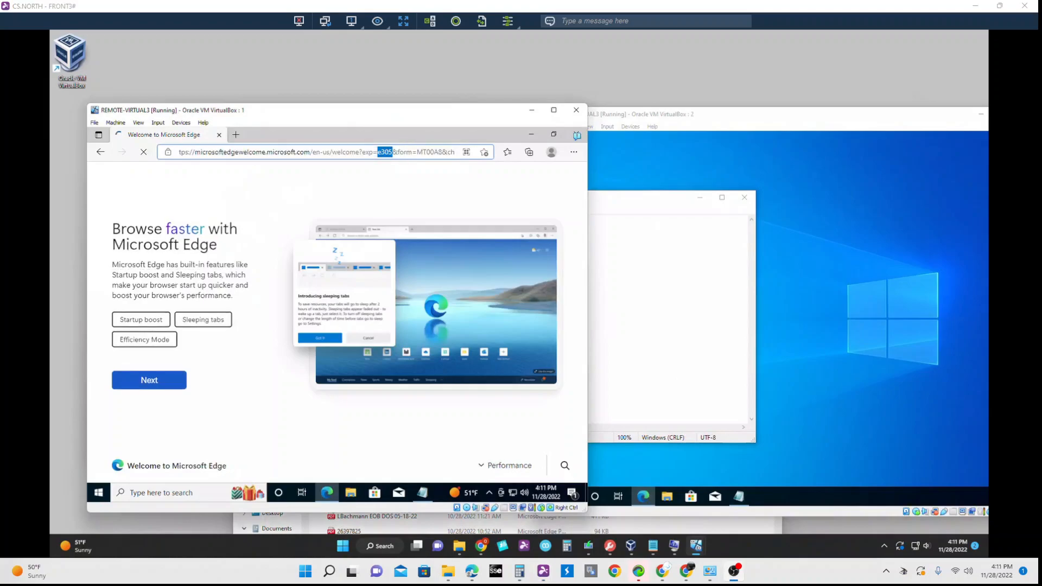
left_click(278, 158)
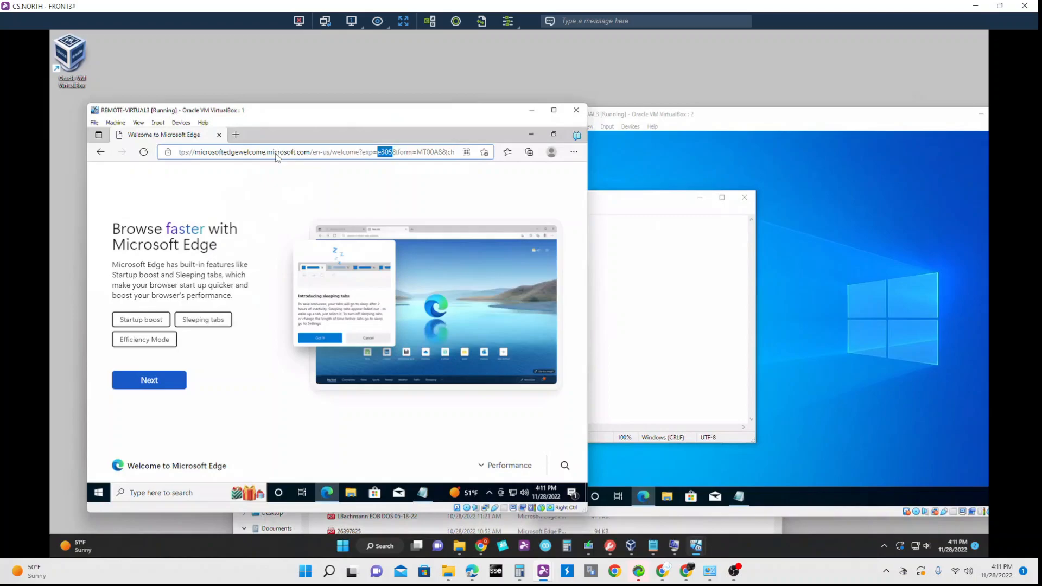
left_click(278, 158)
double_click(277, 156)
key("ctrl+a")
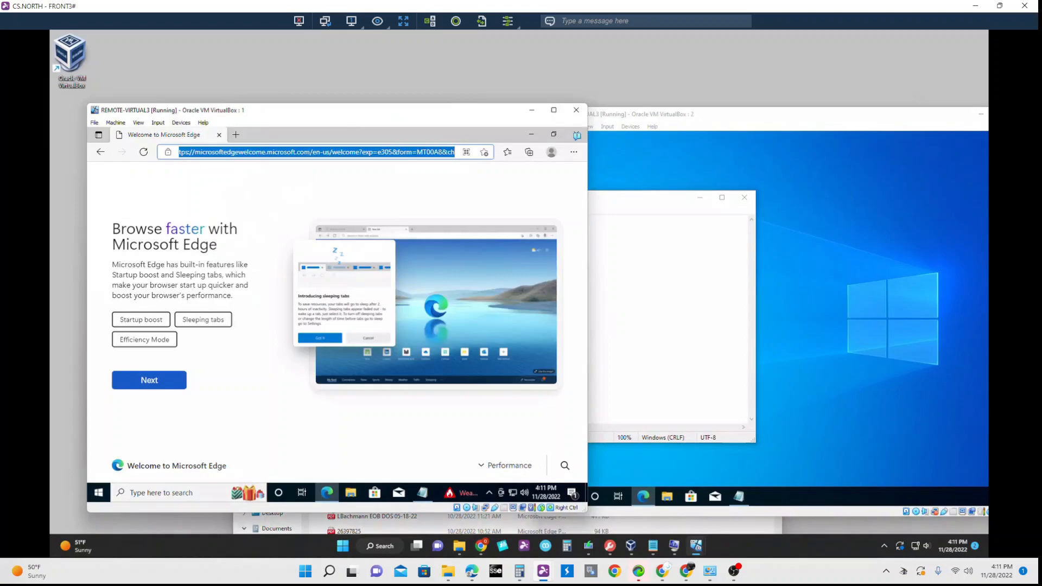
key("Return")
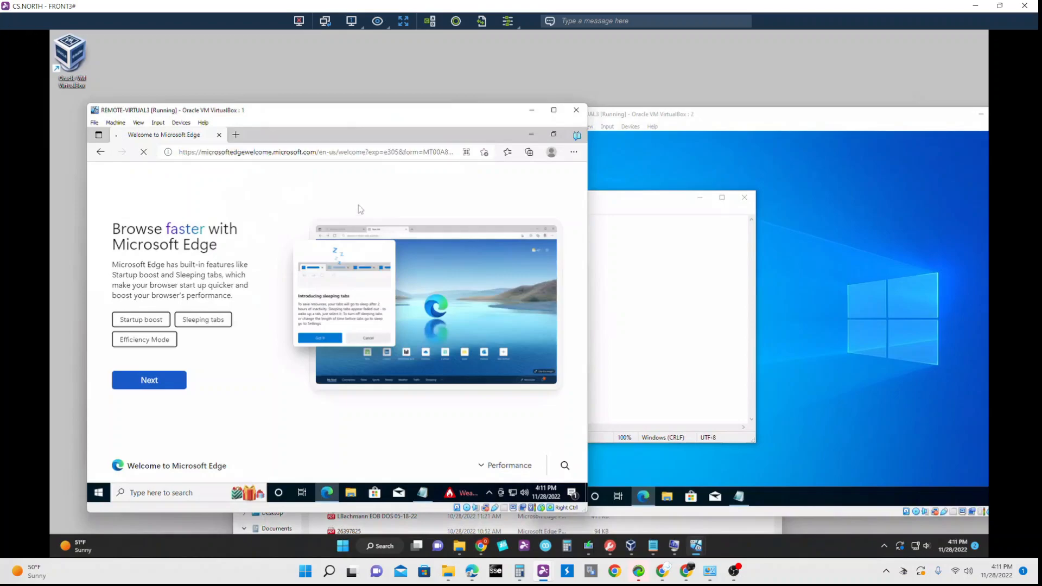
- Replace the address with CHROME DOWNLOAD and search Bing for it
left_click(331, 154)
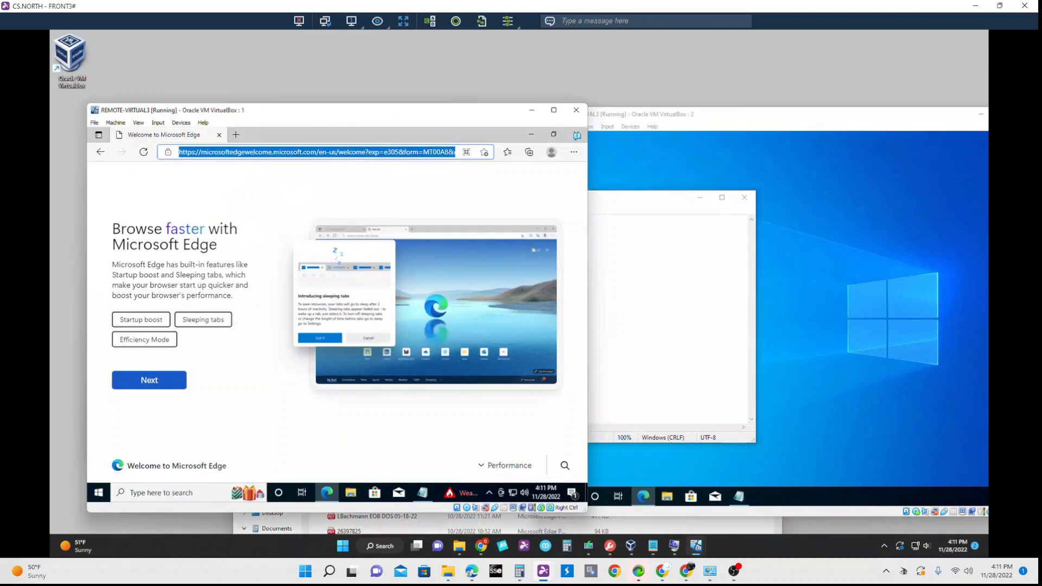
double_click(332, 152)
type("O")
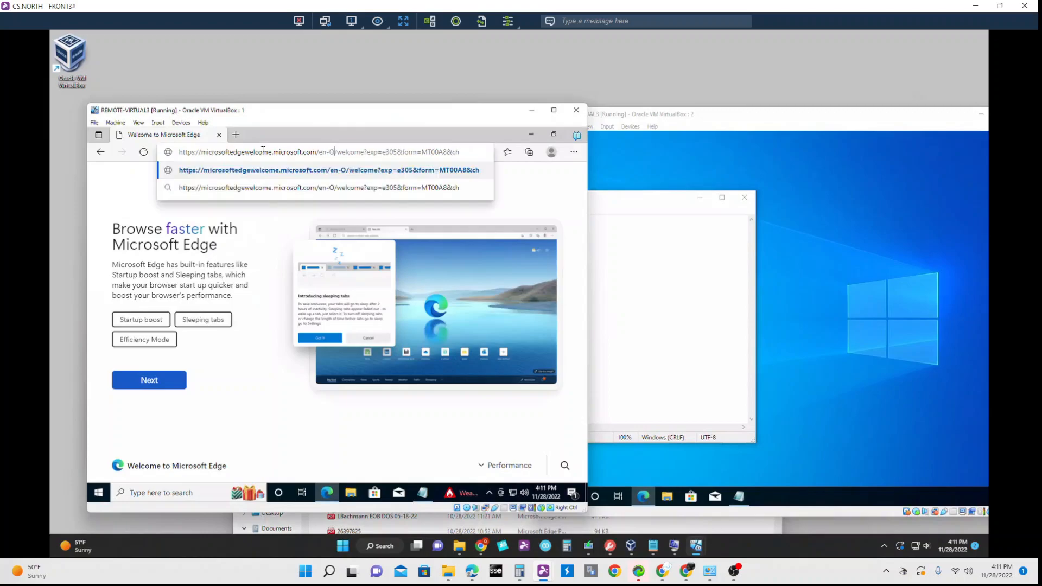
key("ctrl+a")
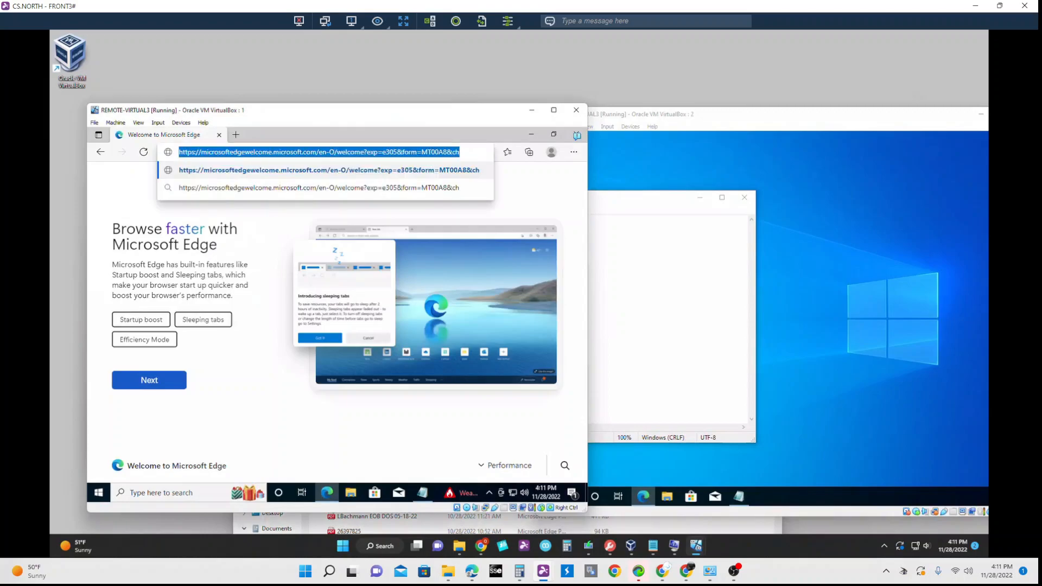
type("CHROME ")
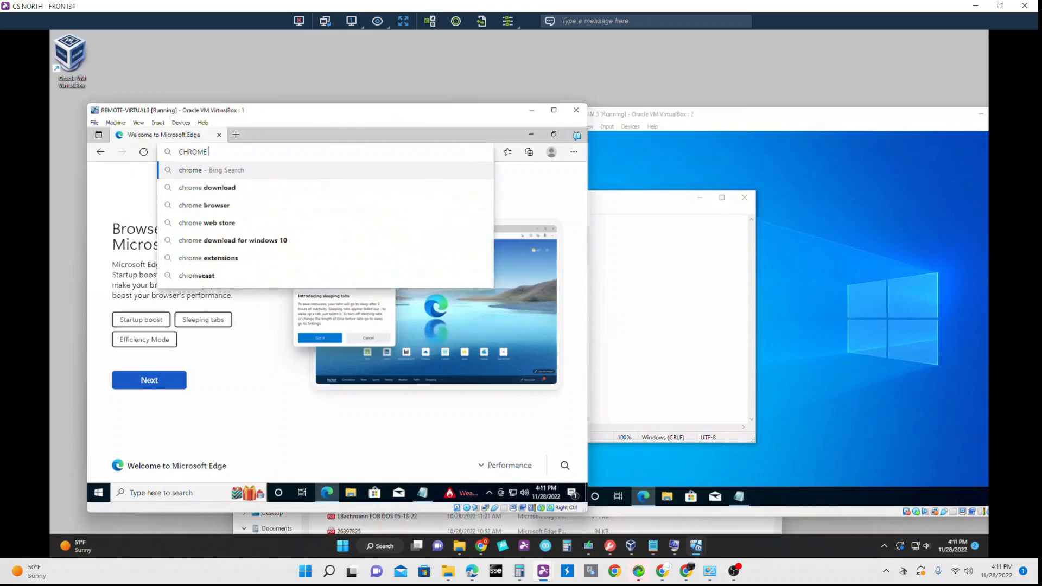
type("DOWNLOAD")
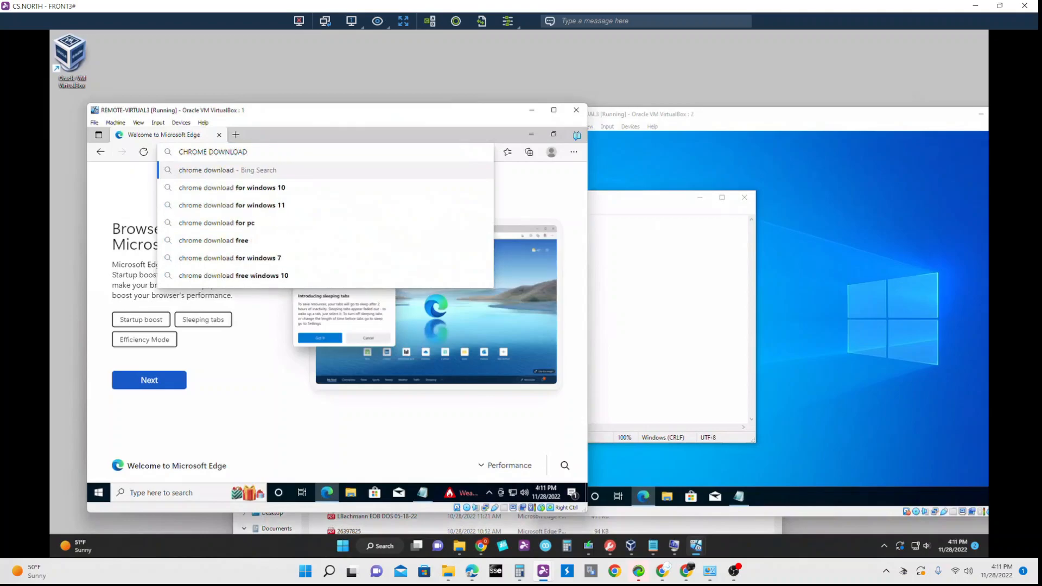
key("Return")
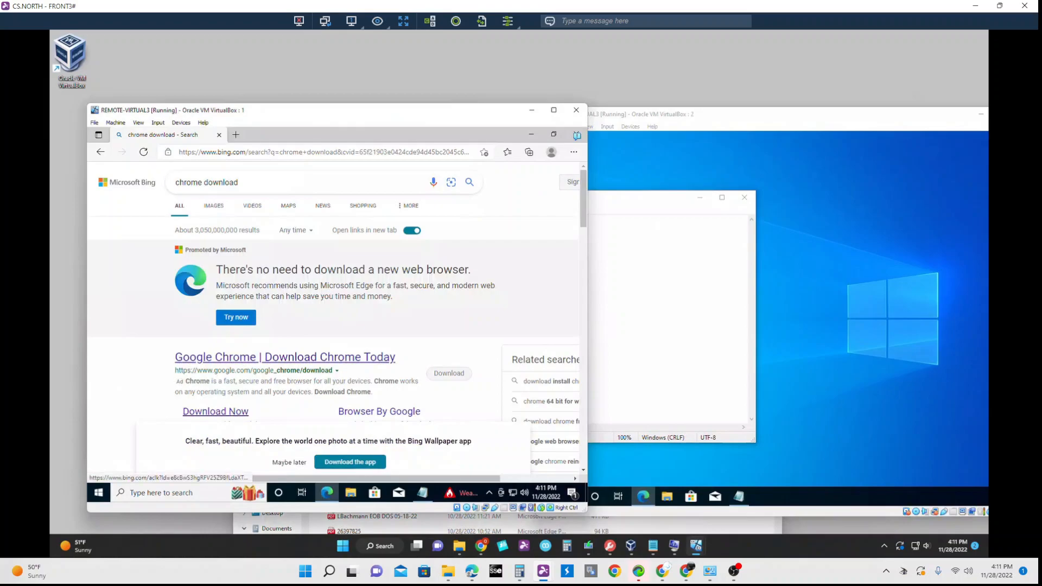
- Download ChromeSetup.exe from the Google Chrome result, run it, and open a new blank tab
left_click(240, 410)
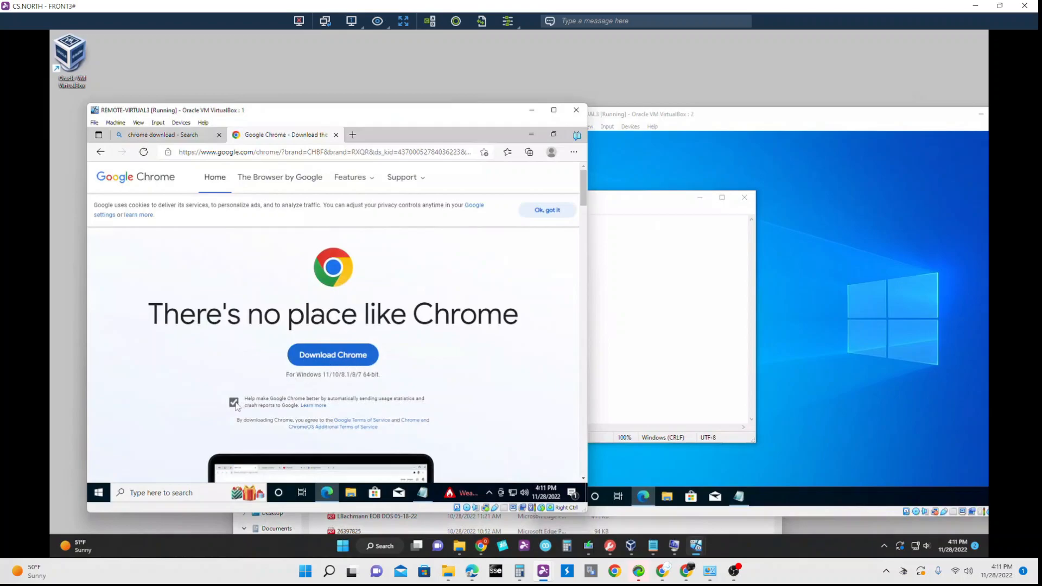
left_click(309, 355)
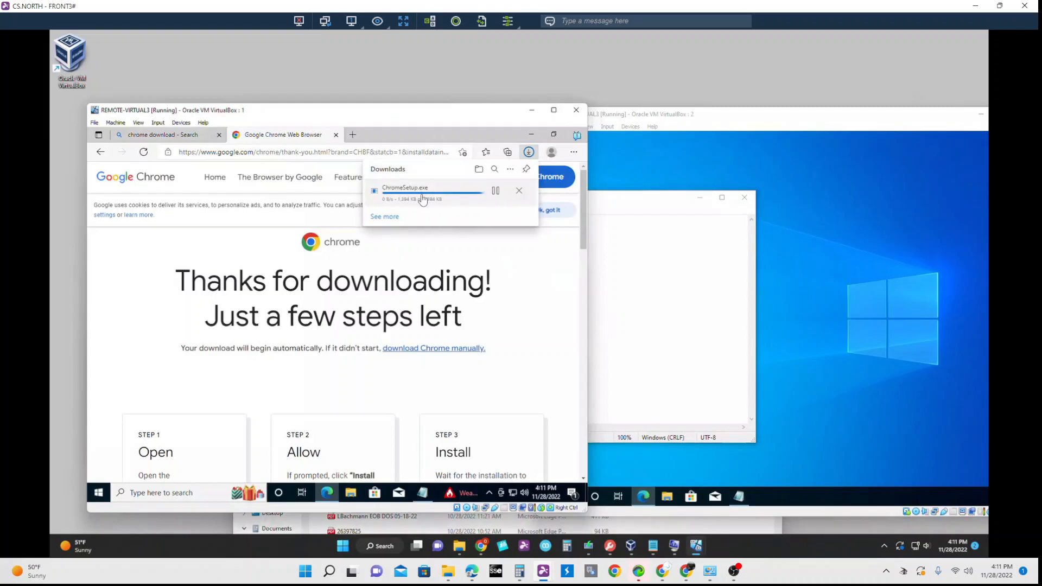
left_click(394, 198)
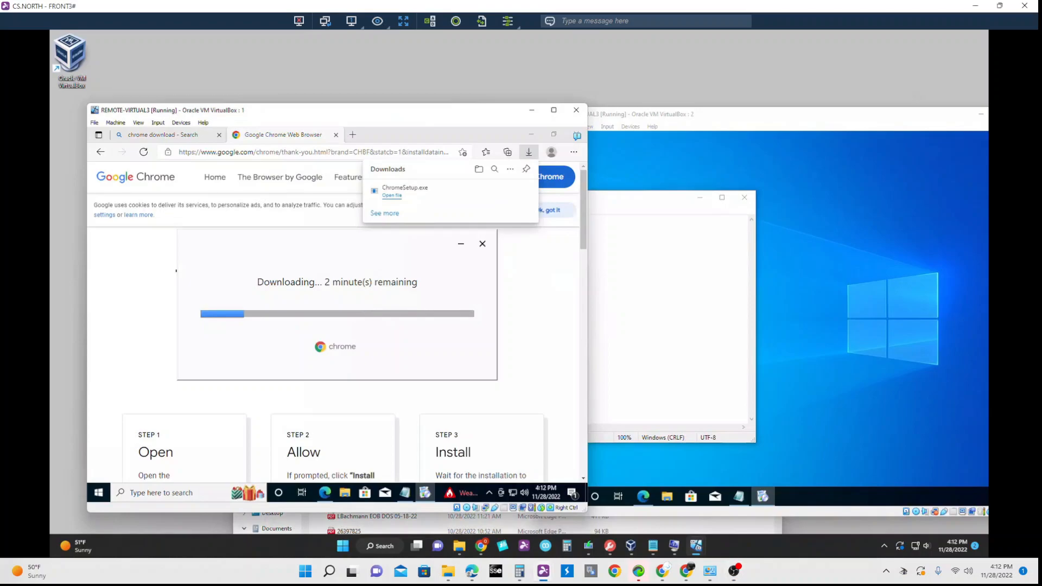
left_click(352, 139)
left_click(352, 137)
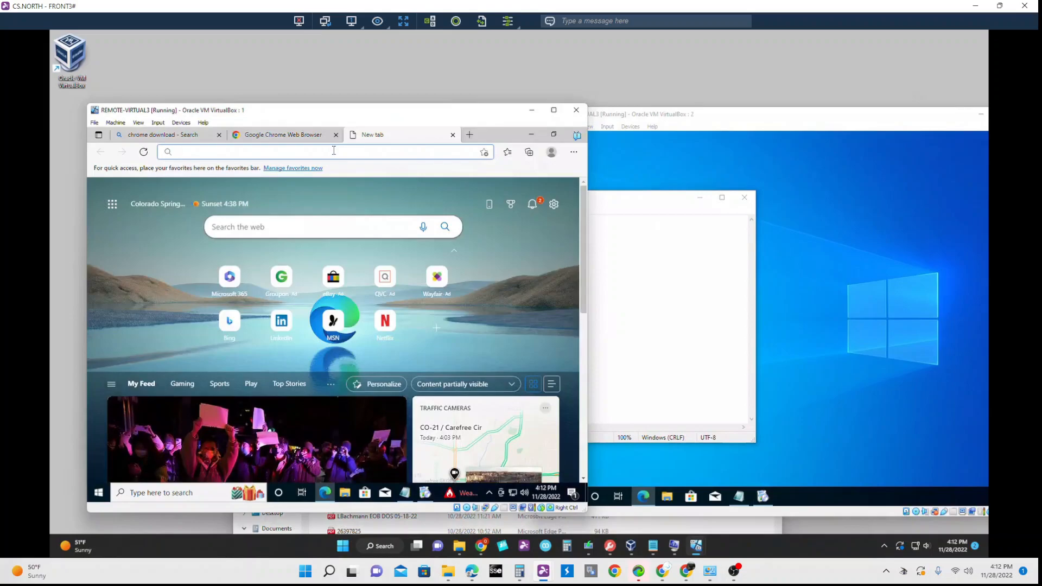
- Search Bing for 'ACROBAT READER DOWNLAOD' and open Adobe's Acrobat Reader DC download page
type("AB")
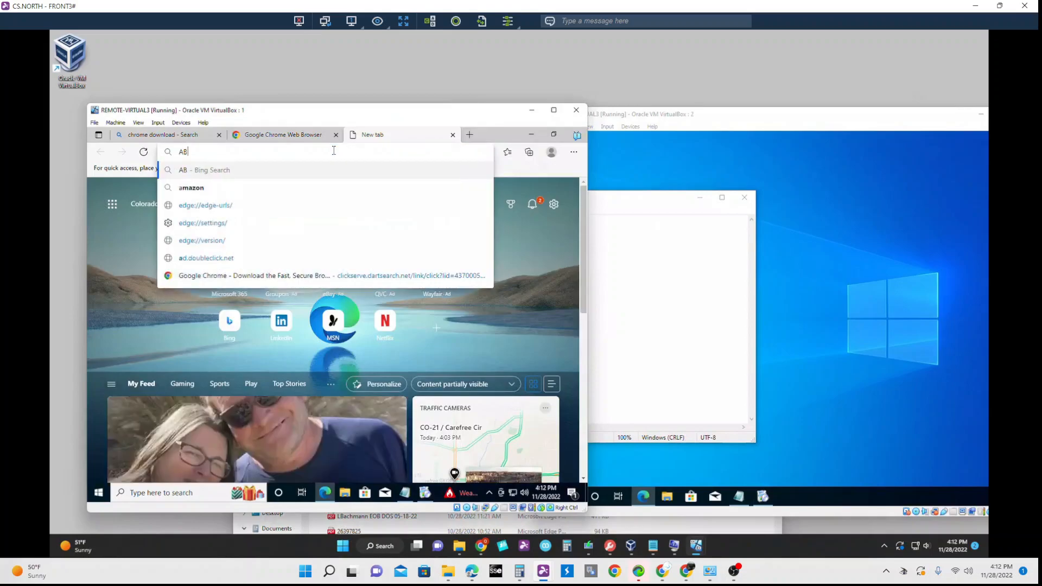
type("CROBAT")
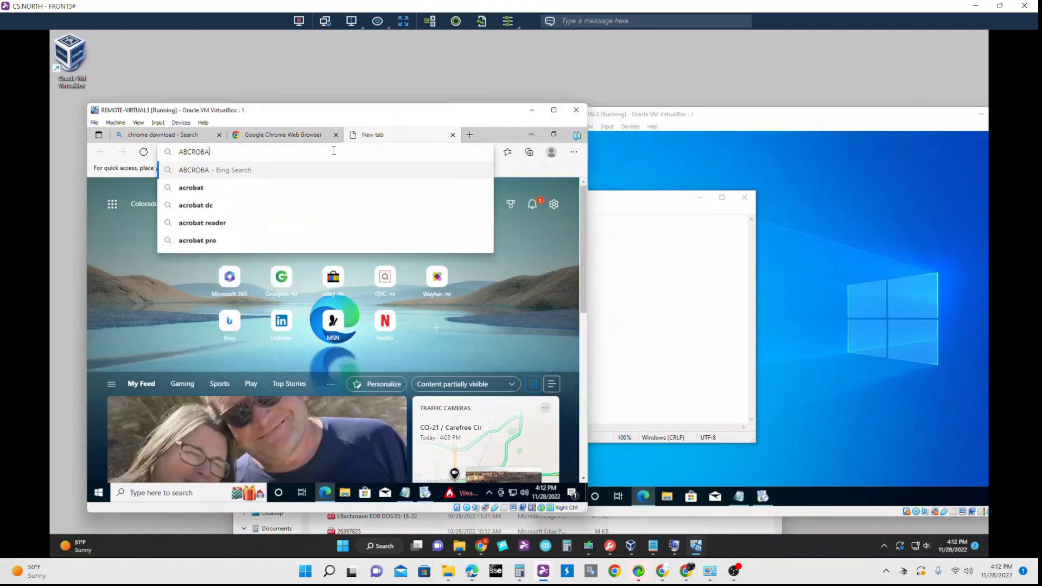
key("BackSpace")
key("BackSpace")
key("BackSpace")
key("BackSpace")
key("BackSpace")
key("BackSpace")
key("BackSpace")
type("CROBAT READER")
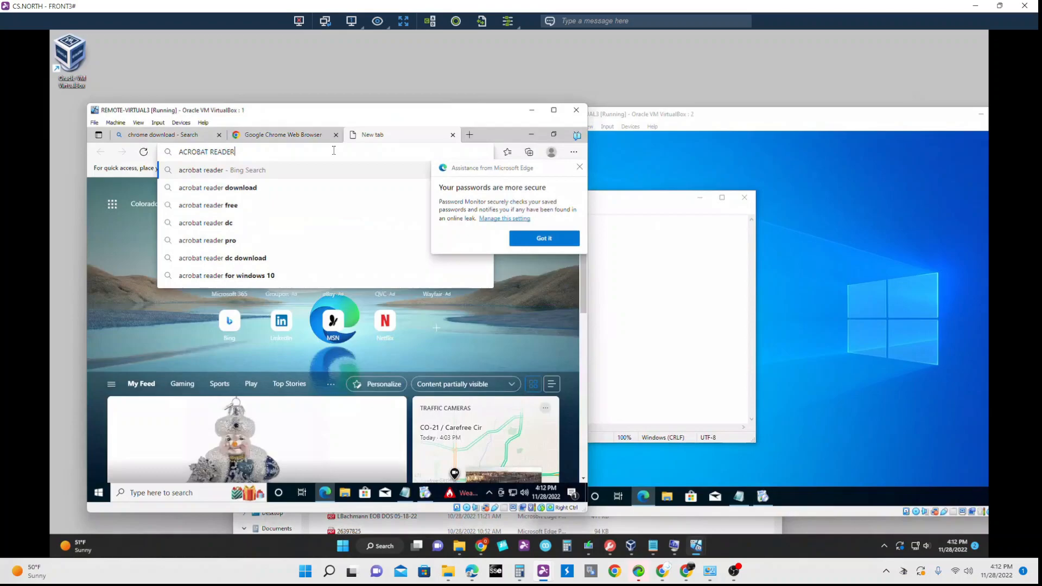
type(" DOWNLAOD")
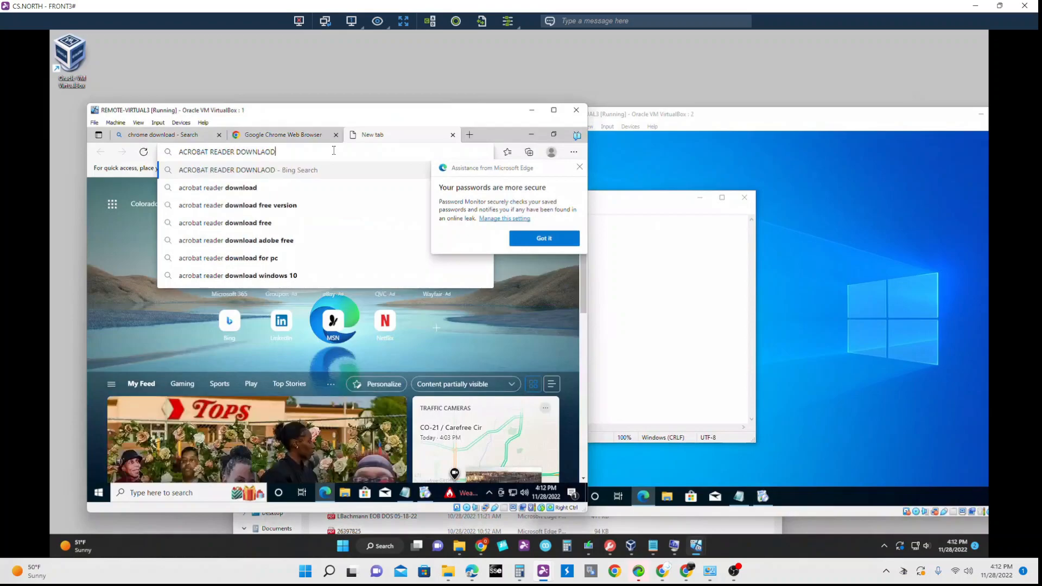
key("Return")
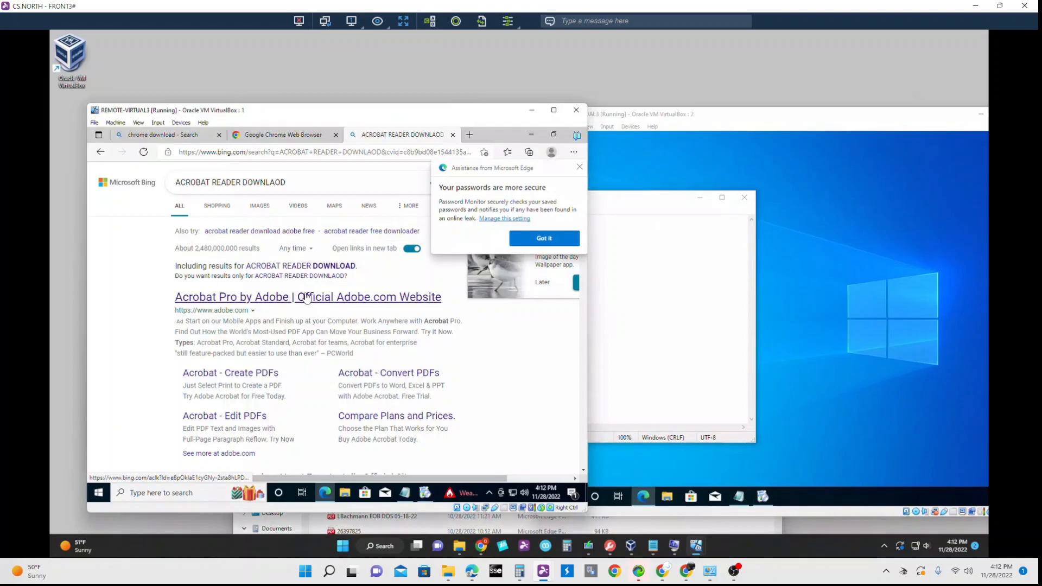
scroll(319, 299, "down", 3)
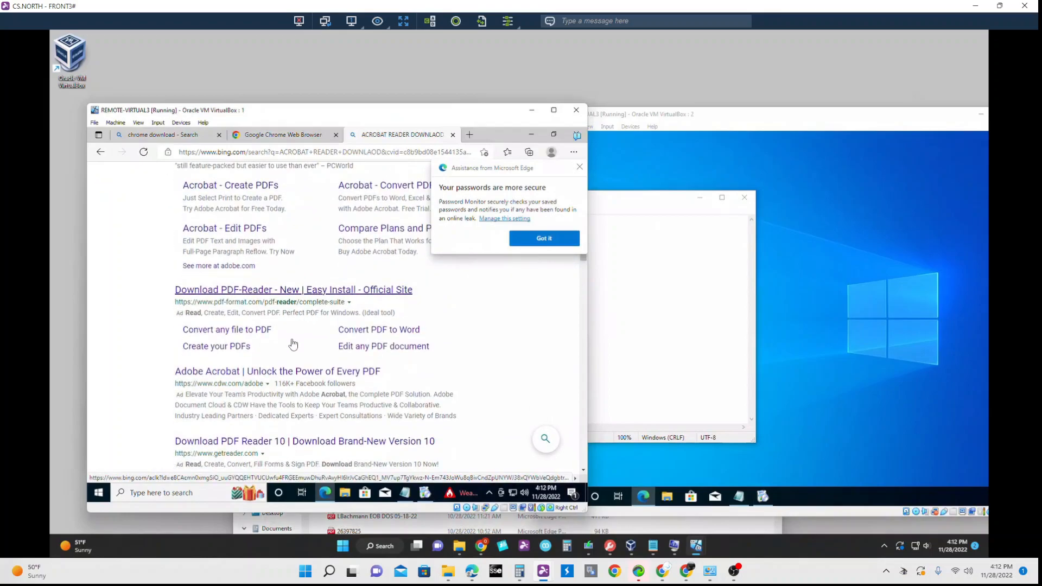
scroll(304, 369, "down", 2)
scroll(286, 362, "down", 2)
scroll(285, 362, "down", 2)
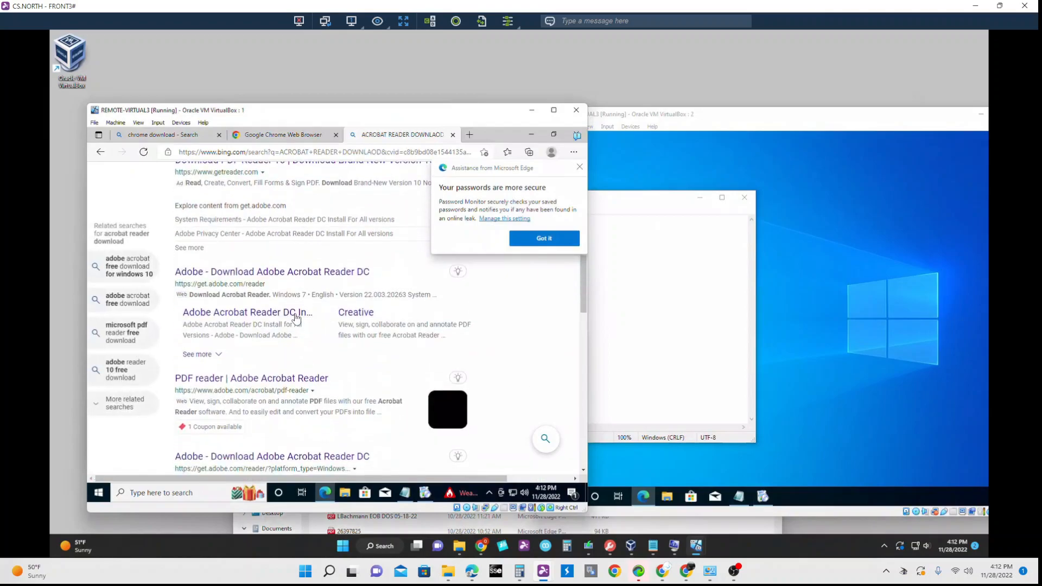
left_click(256, 276)
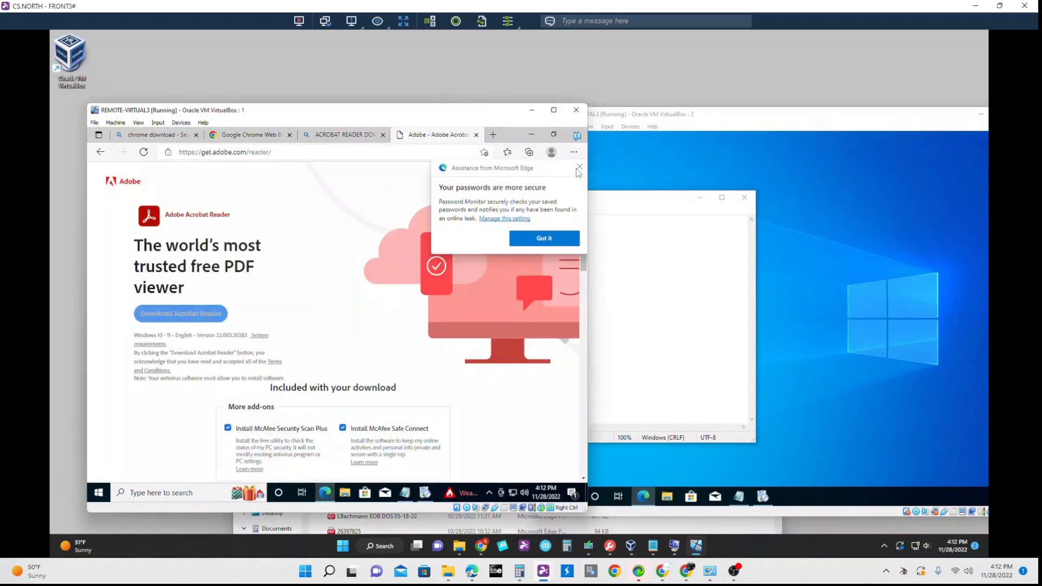
- Dismiss the password notice and untick the McAfee Safe Connect and Security Scan Plus offers
left_click(580, 167)
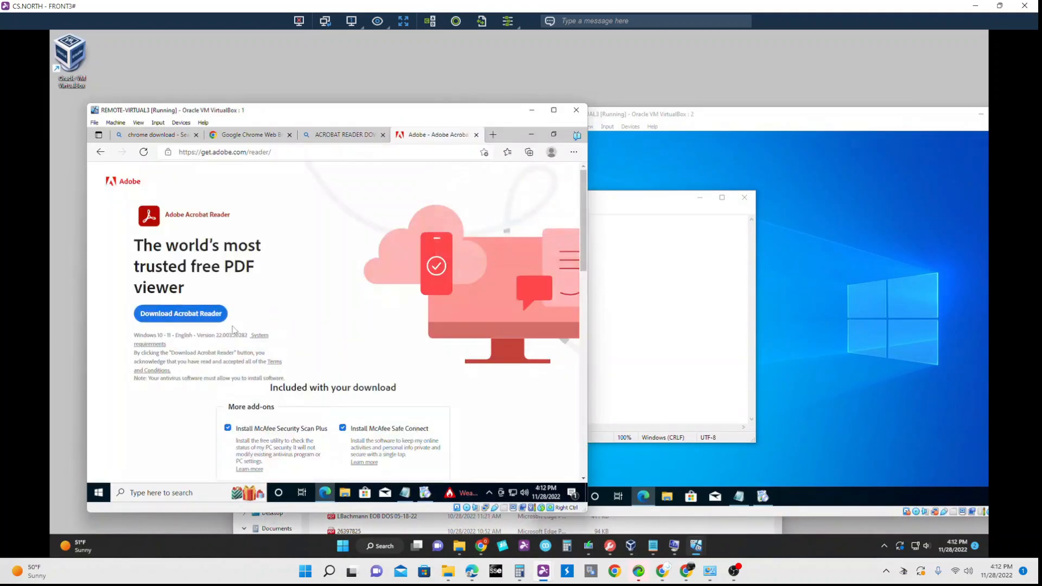
scroll(303, 301, "down", 3)
left_click(342, 236)
left_click(228, 236)
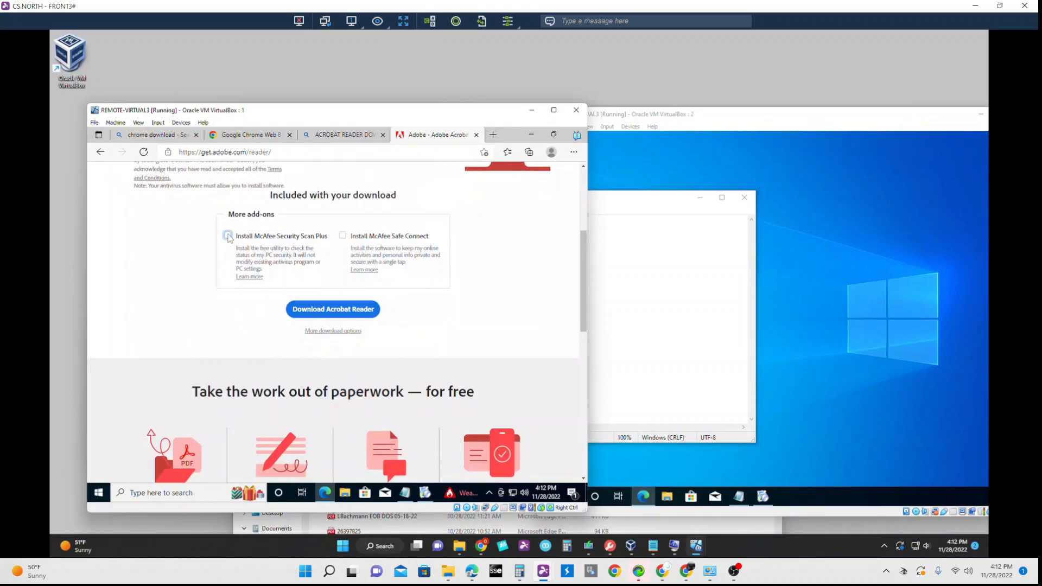
scroll(348, 249, "up", 3)
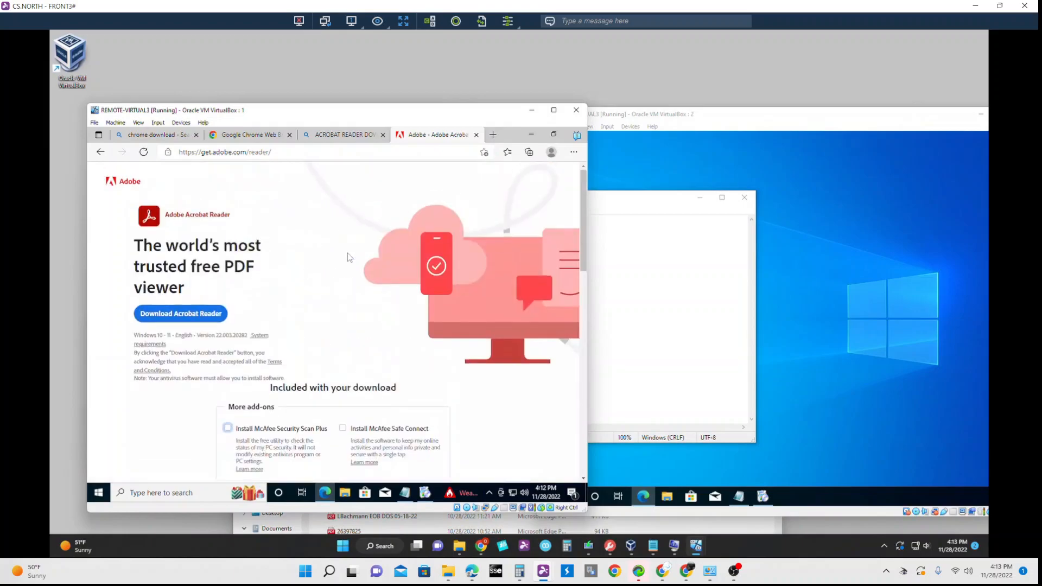
scroll(338, 295, "down", 1)
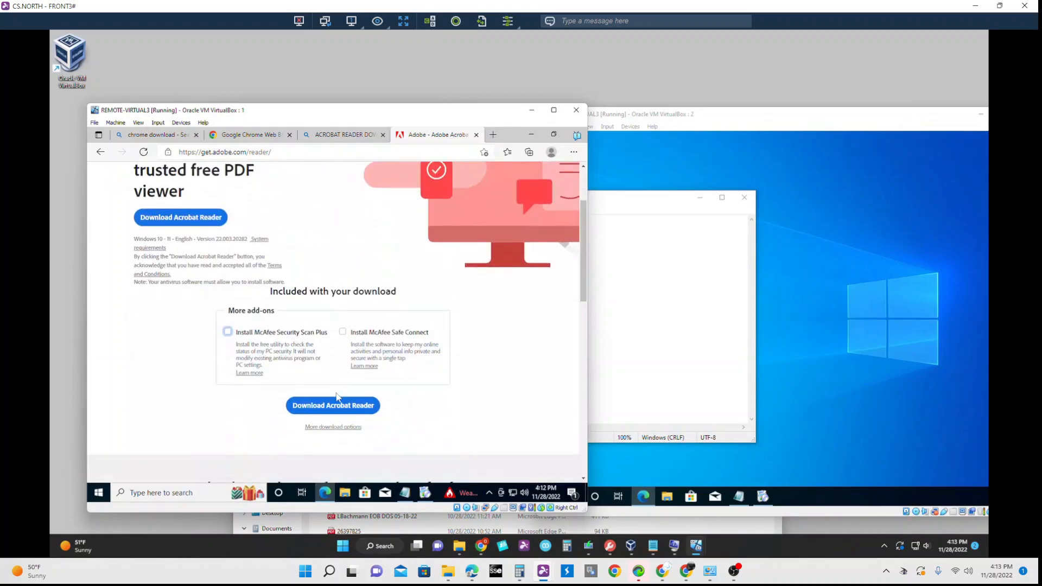
- Download Acrobat Reader and launch ChromeSetup.exe from the Downloads panel
left_click(325, 408)
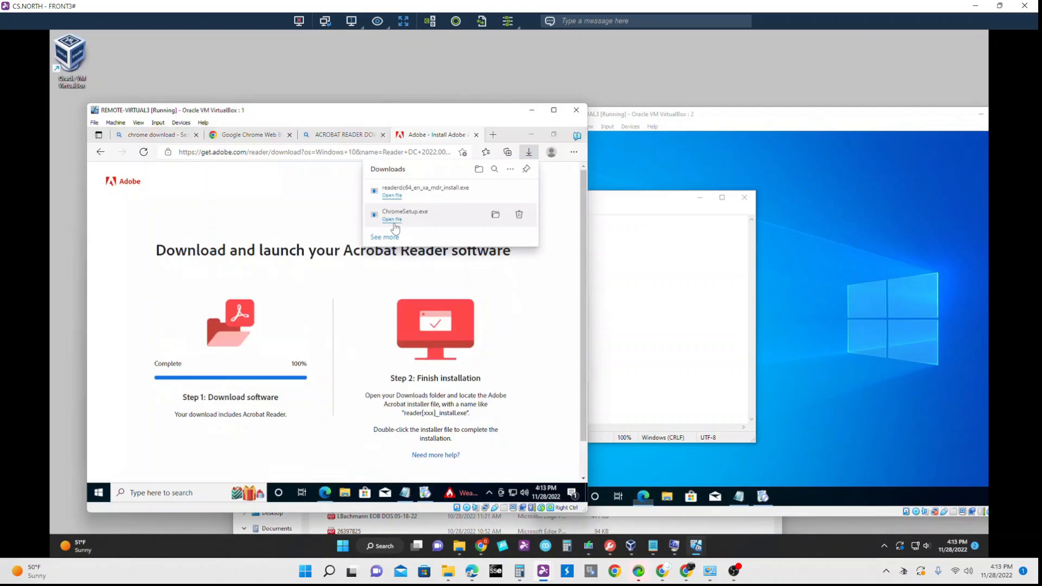
left_click(394, 224)
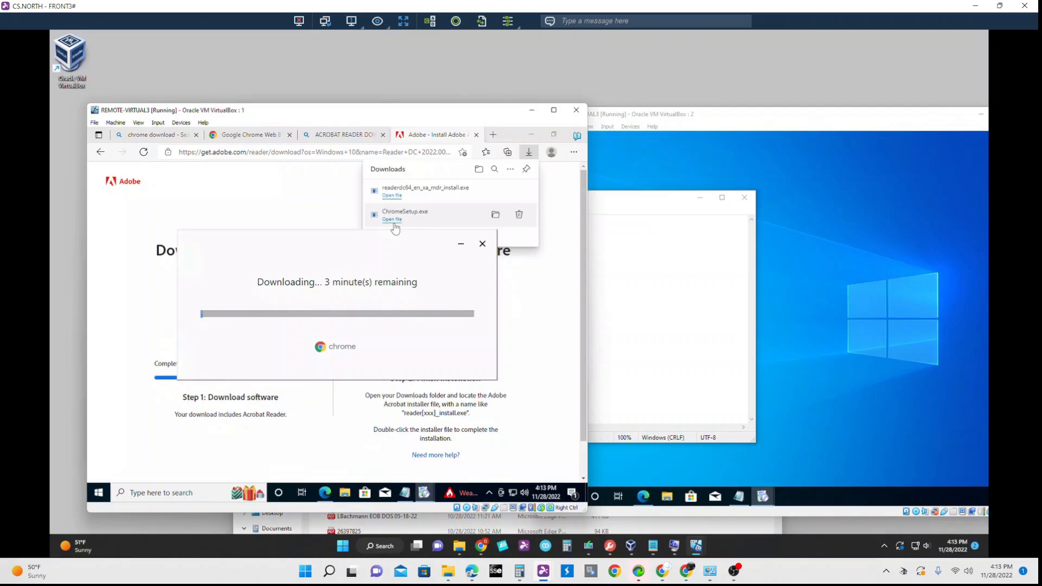
left_click(393, 196)
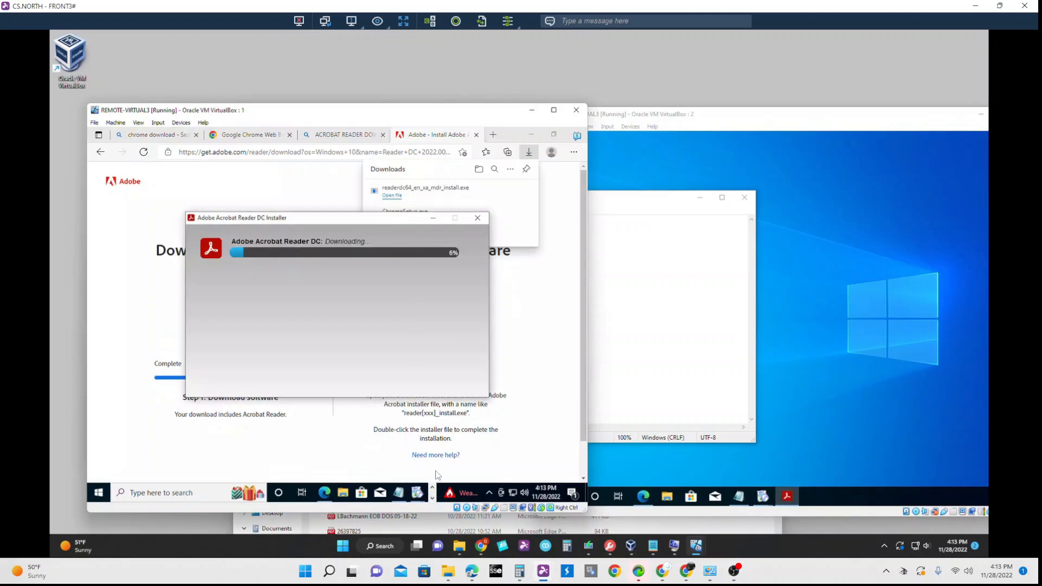
- Unpin Mail and Microsoft Store from the VM taskbar while the Acrobat download progresses
left_click(432, 499)
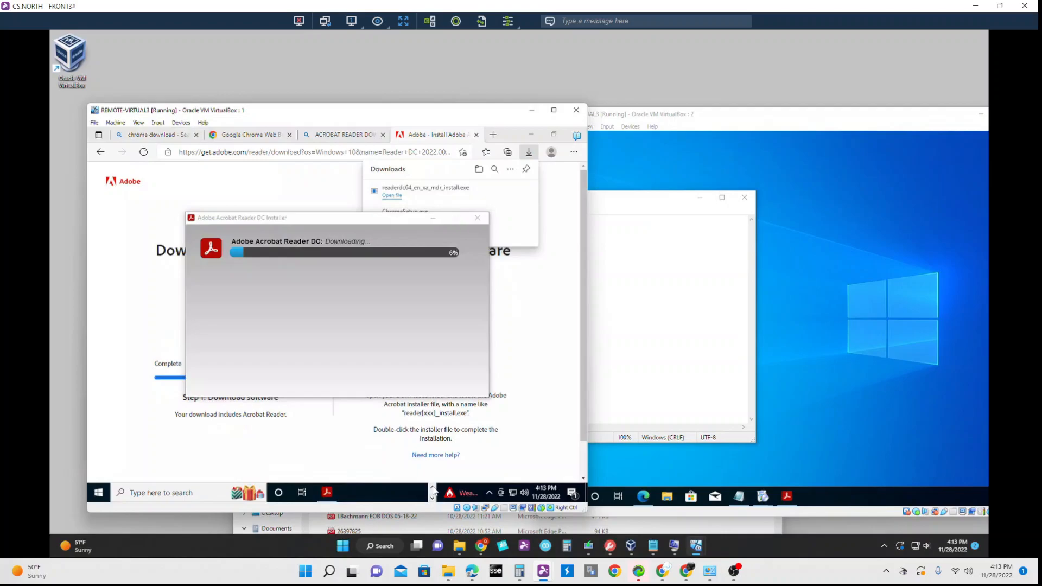
left_click(433, 489)
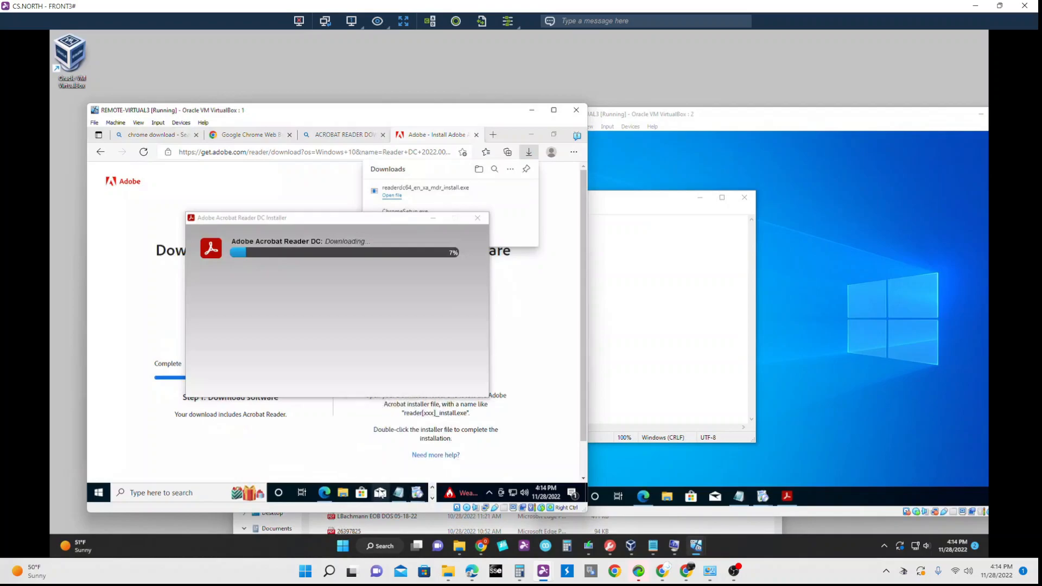
right_click(380, 493)
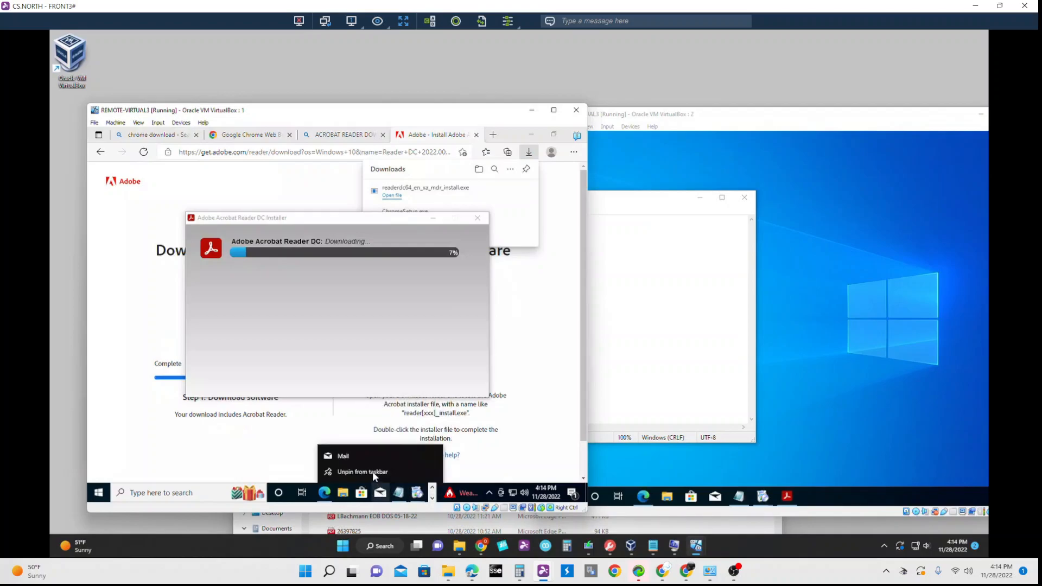
left_click(372, 471)
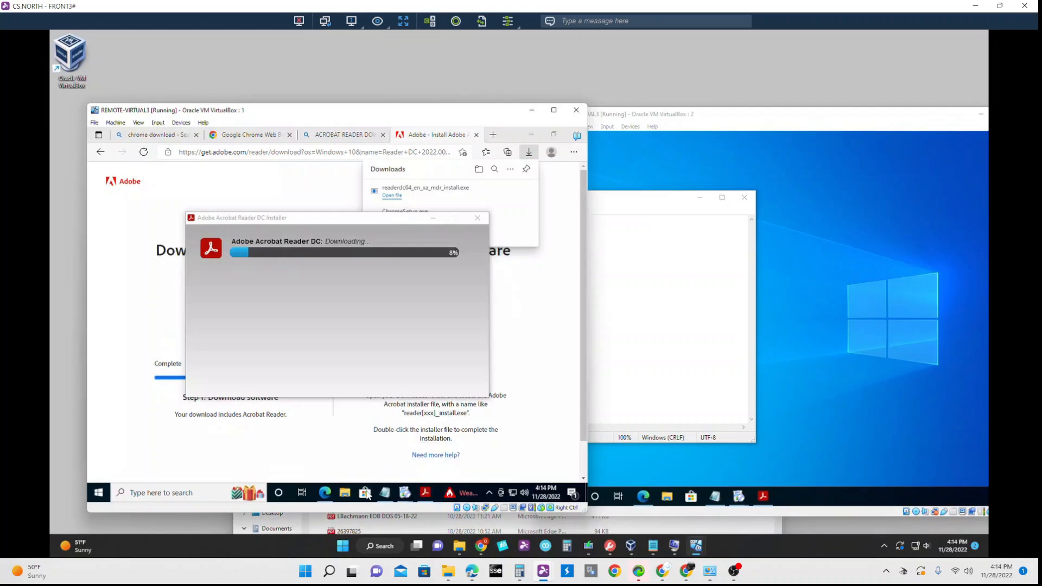
right_click(367, 494)
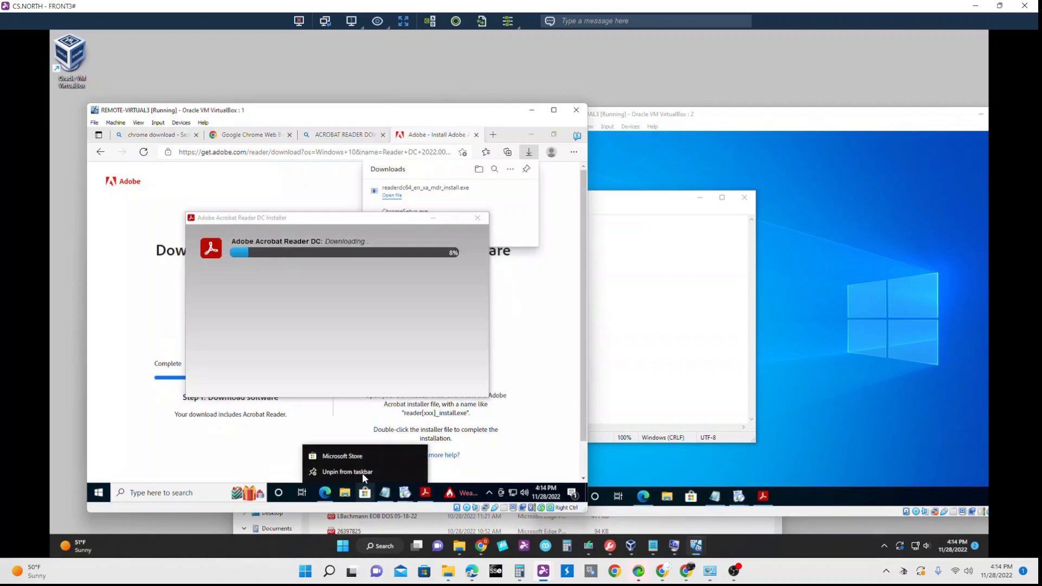
left_click(363, 473)
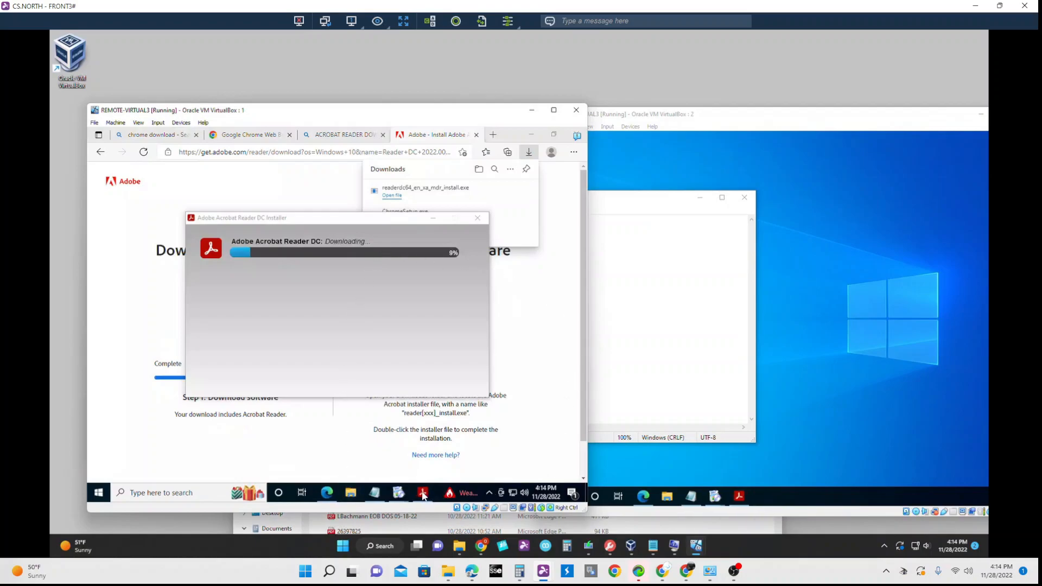
mouse_move(405, 496)
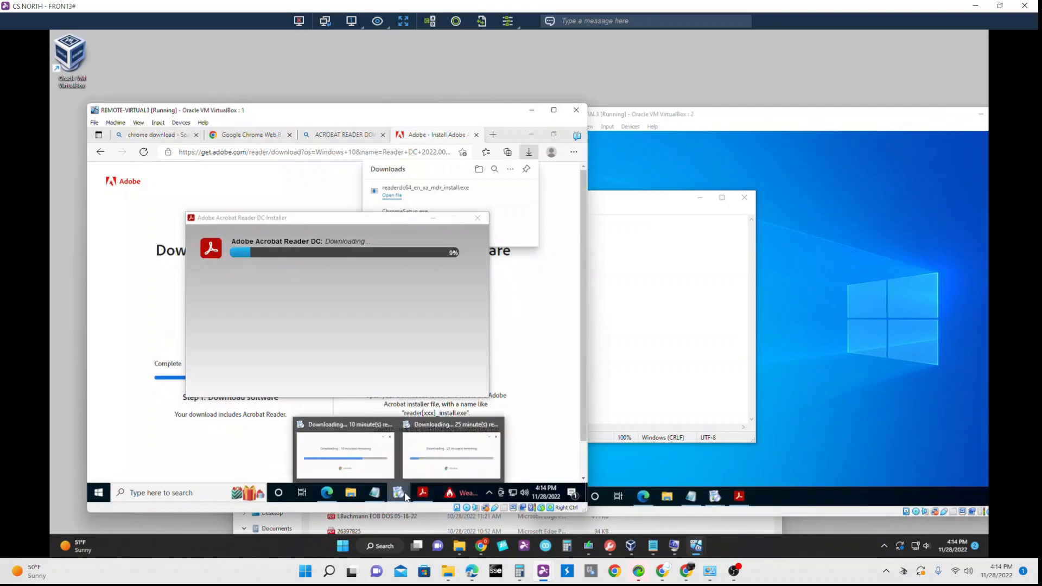
mouse_move(421, 454)
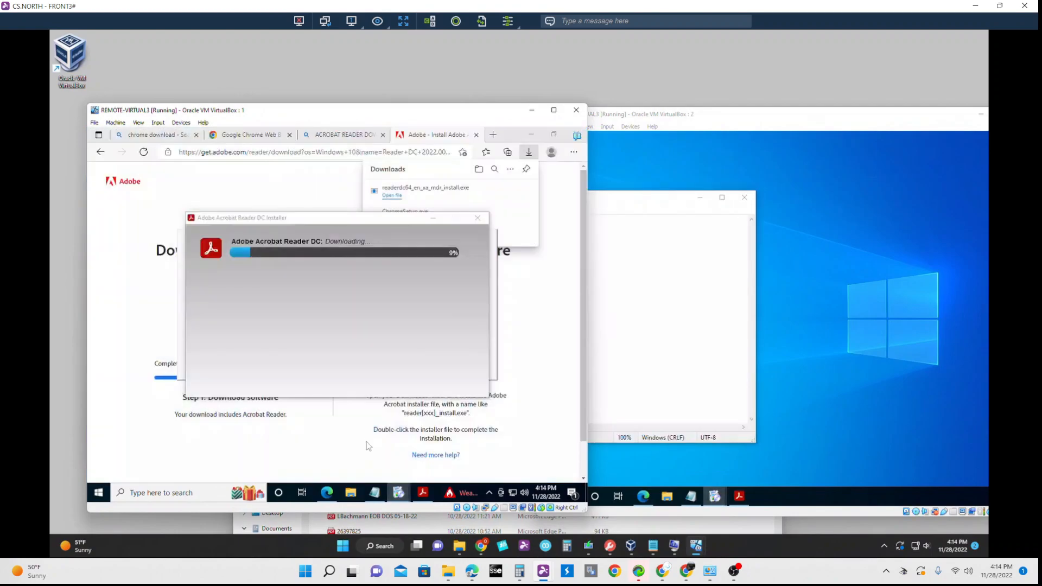
- Move the Acrobat installer aside, answer Chrome's cancel prompt, and restore Chrome's installer window
left_click_drag(314, 220, 657, 213)
left_click(398, 472)
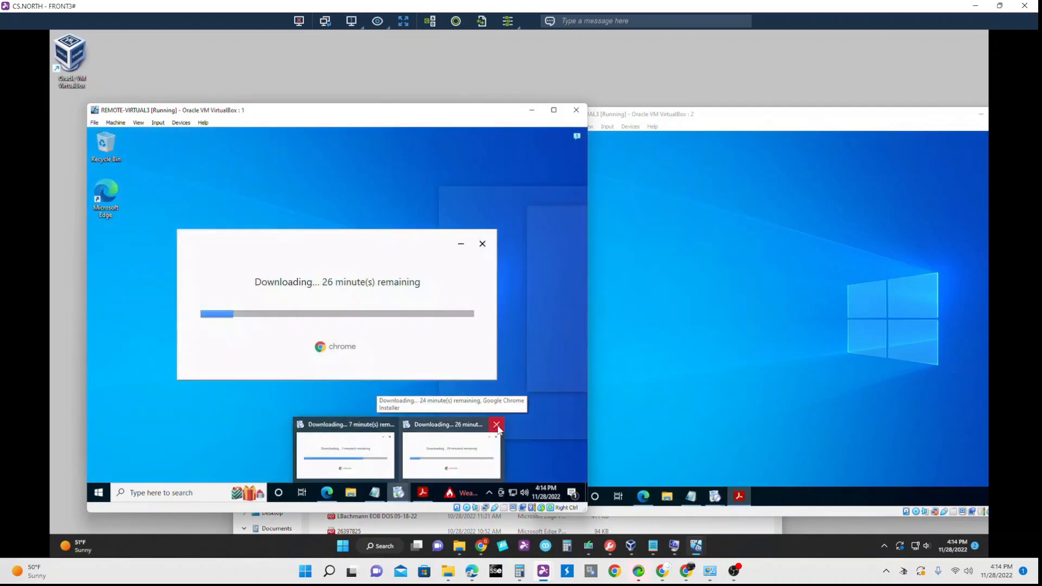
left_click(498, 427)
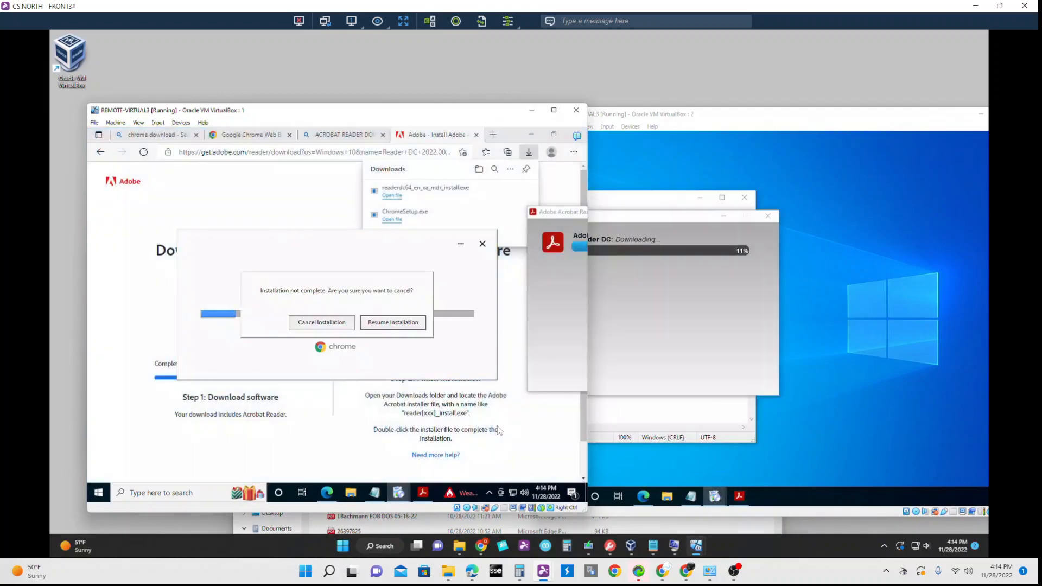
left_click(340, 325)
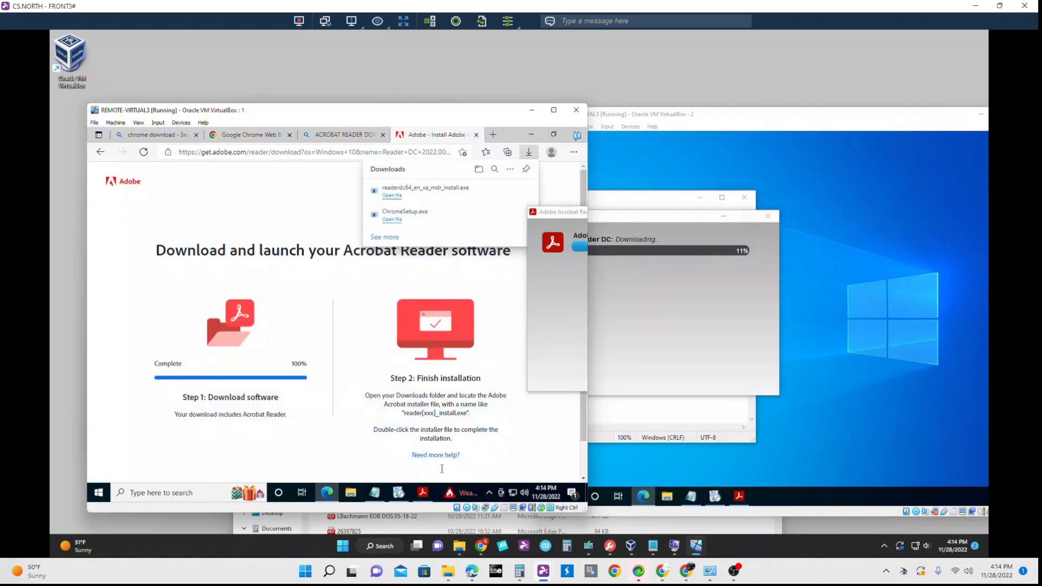
left_click(400, 494)
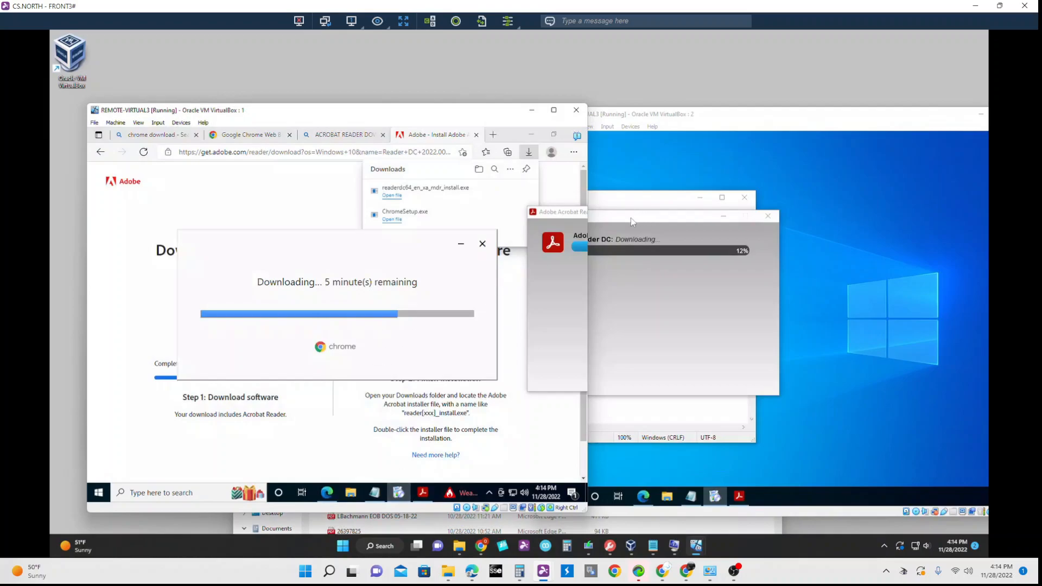
- Place the Acrobat installer on the second VM screen and shift the first screen window left
left_click(677, 219)
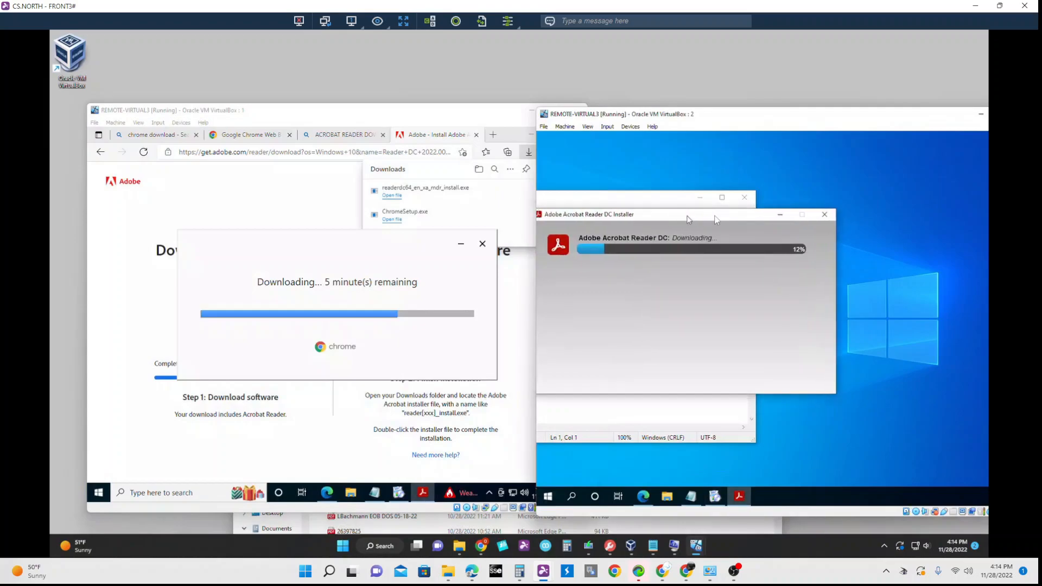
left_click_drag(747, 216, 779, 216)
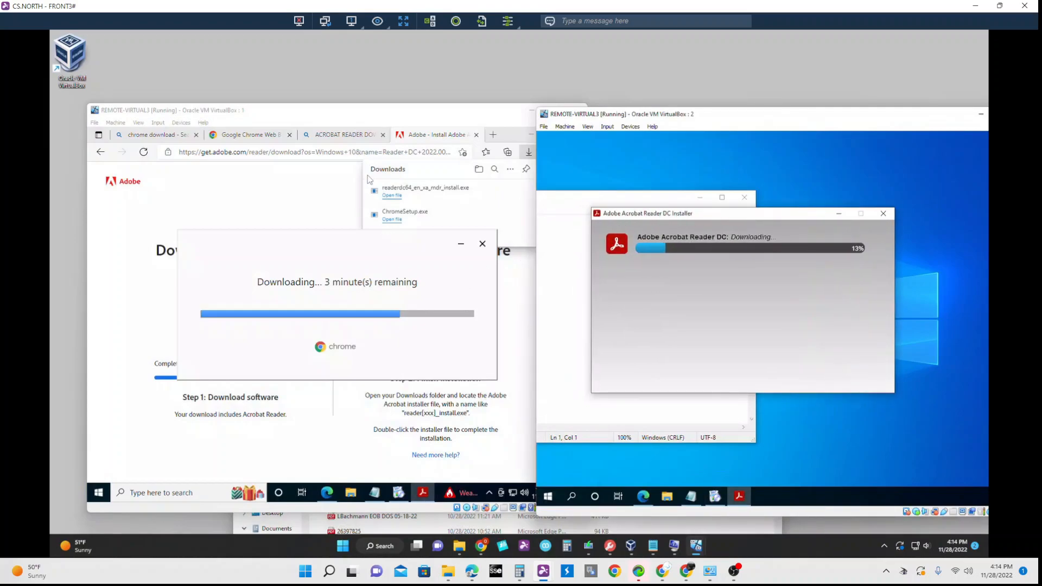
left_click(350, 115)
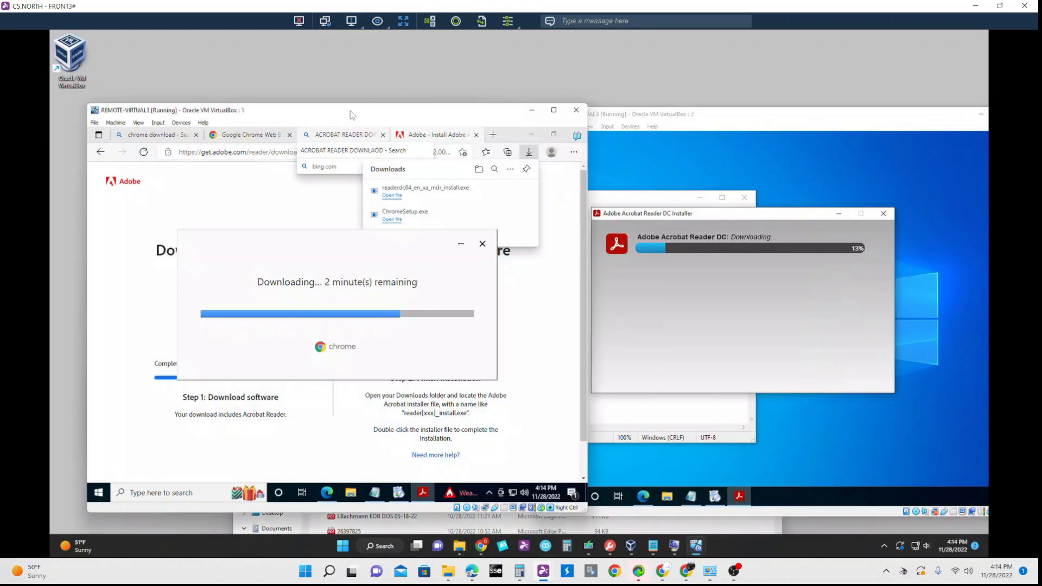
left_click_drag(351, 112, 342, 111)
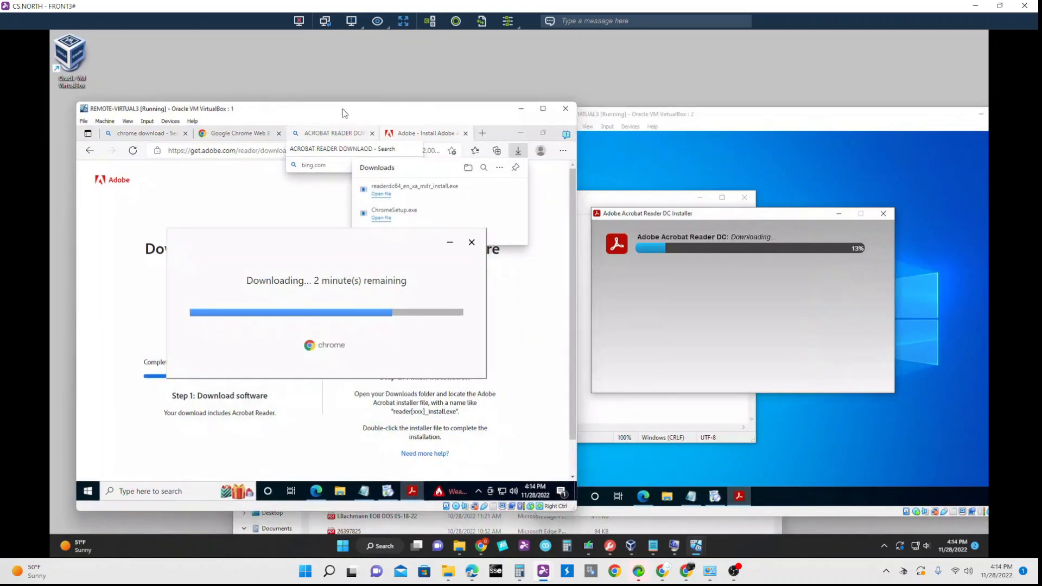
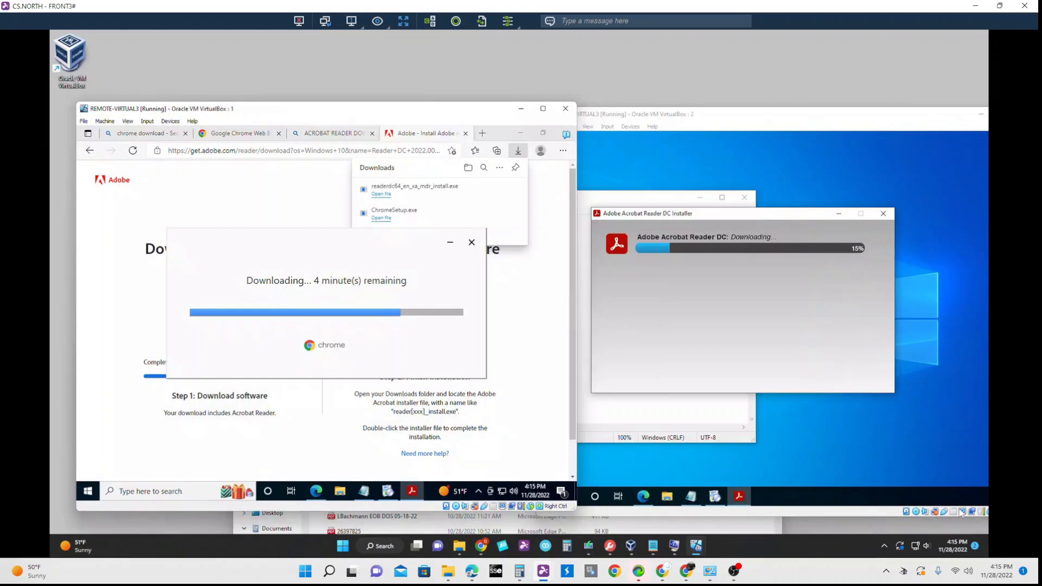
- Open File Explorer in the first VM and launch the Eaglesoft Technical Reference
left_click(339, 493)
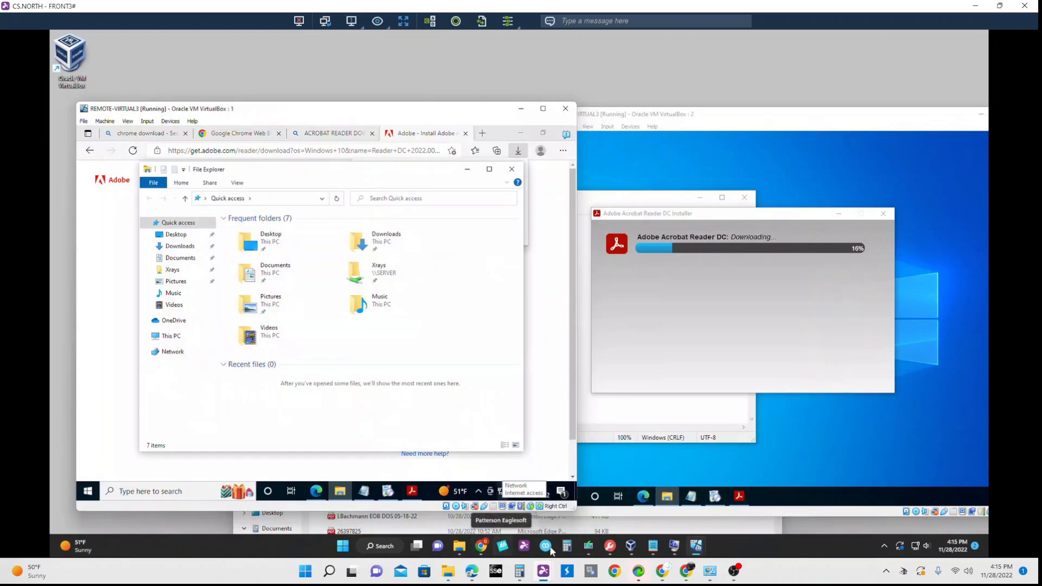
left_click(611, 546)
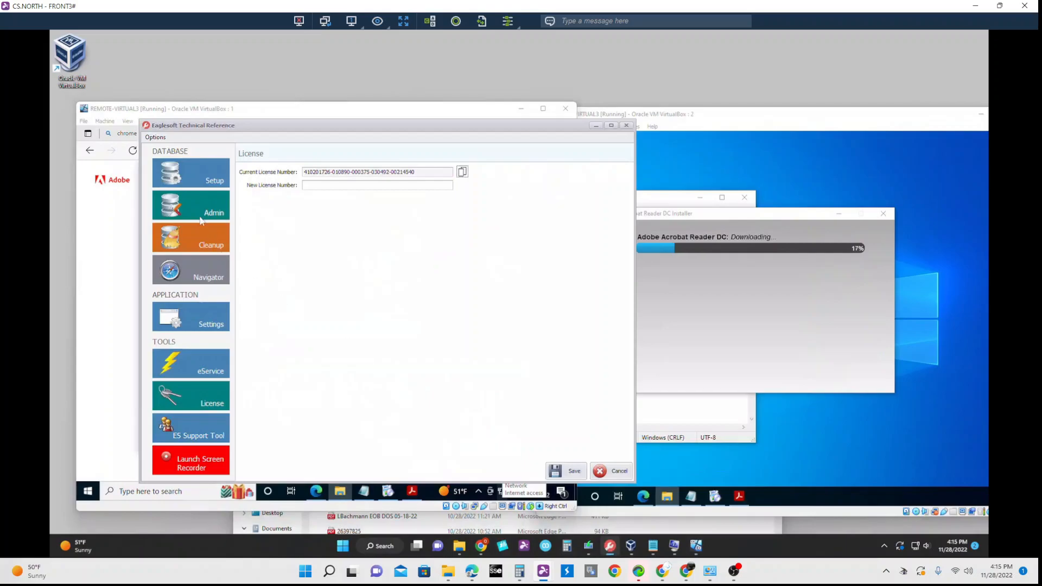
- Review the Setup, License and Admin pages of Eaglesoft Technical Reference, dismissing the password prompt
left_click(196, 179)
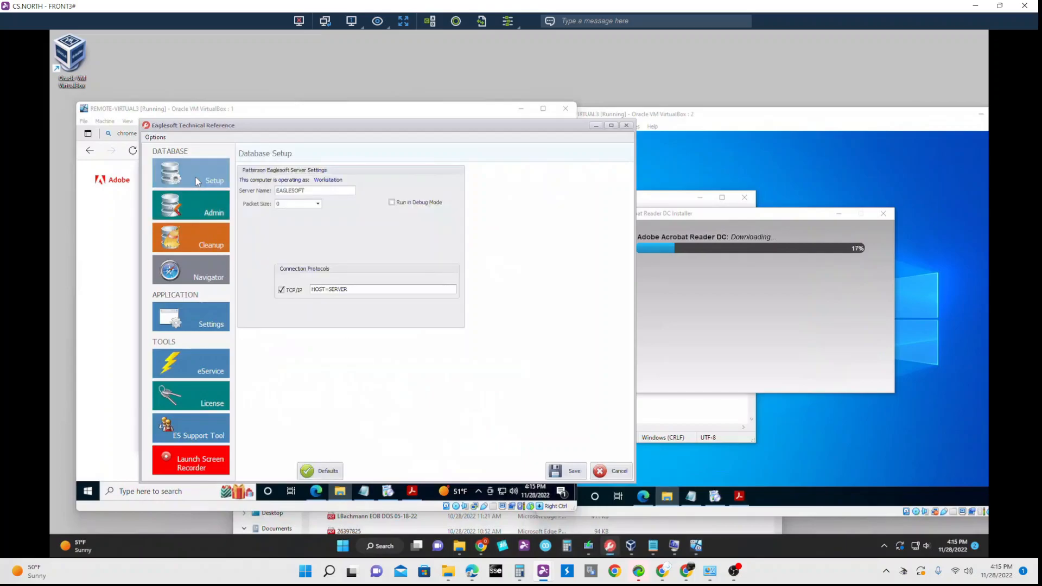
left_click(198, 408)
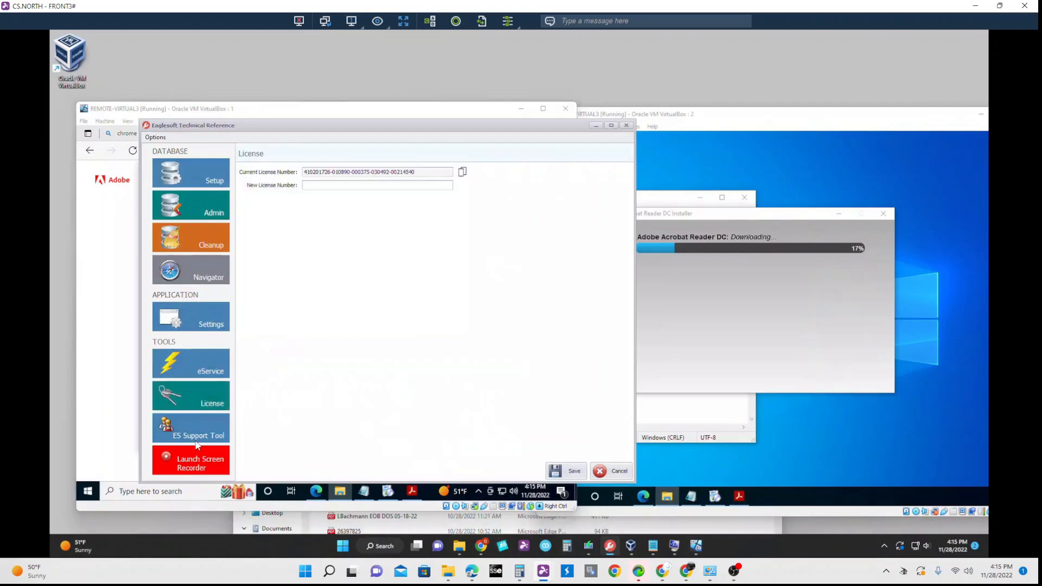
left_click(200, 213)
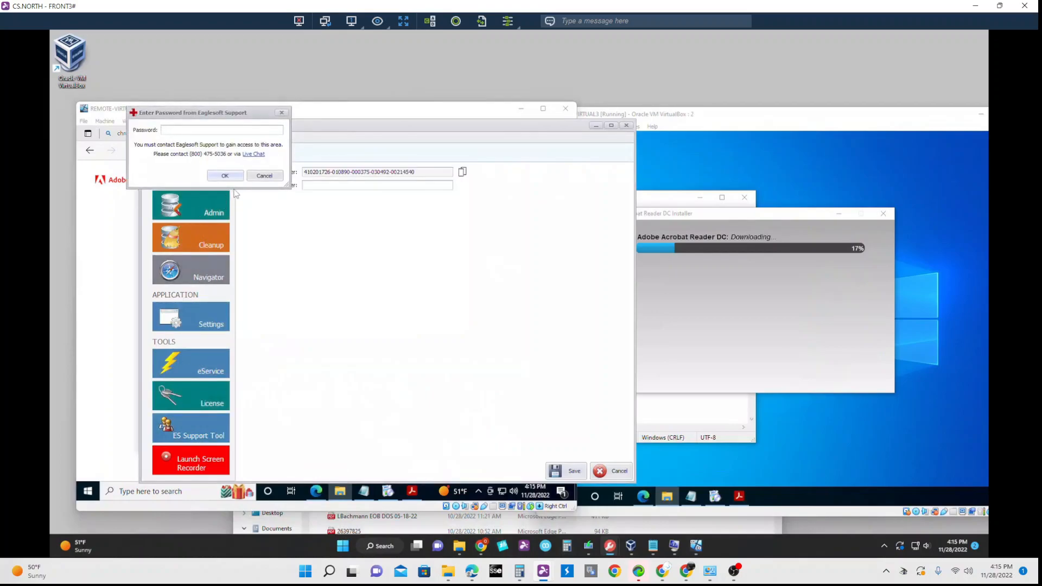
key("Escape")
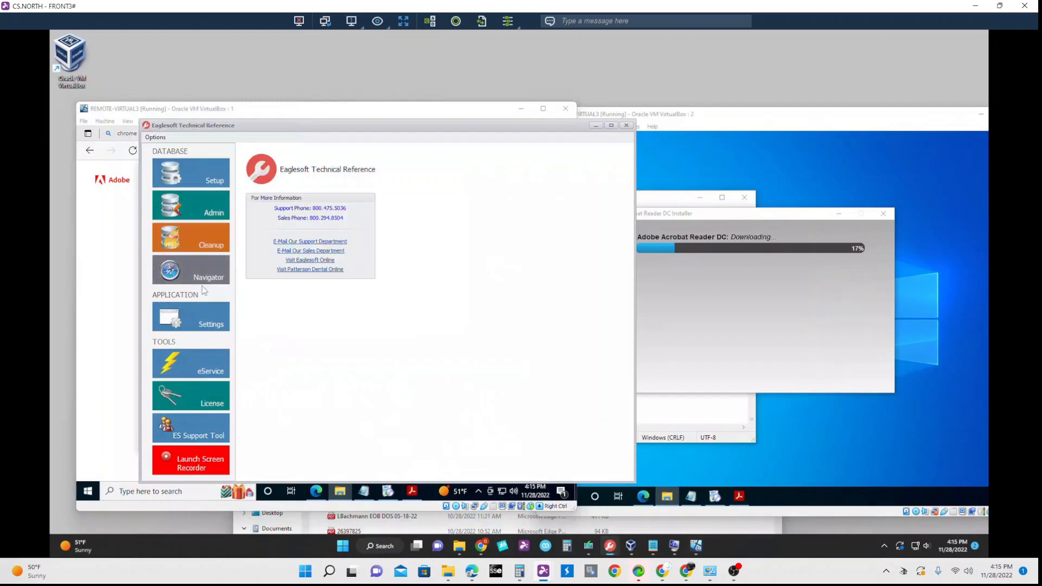
- Check Settings and License, cancel the ES Support Tool password prompt, start Eaglesoft, and switch to VM 2
left_click(203, 325)
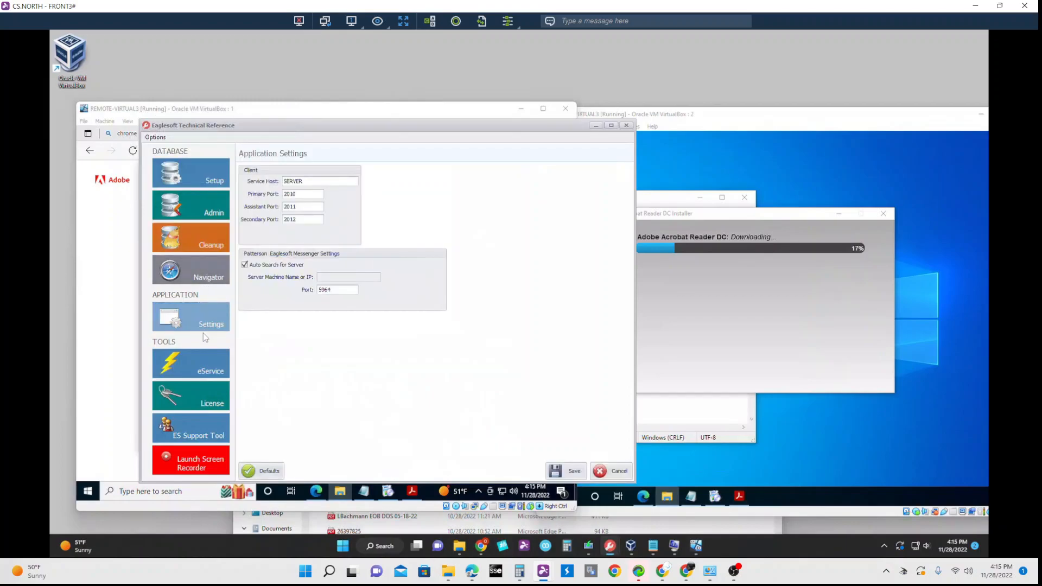
left_click(199, 390)
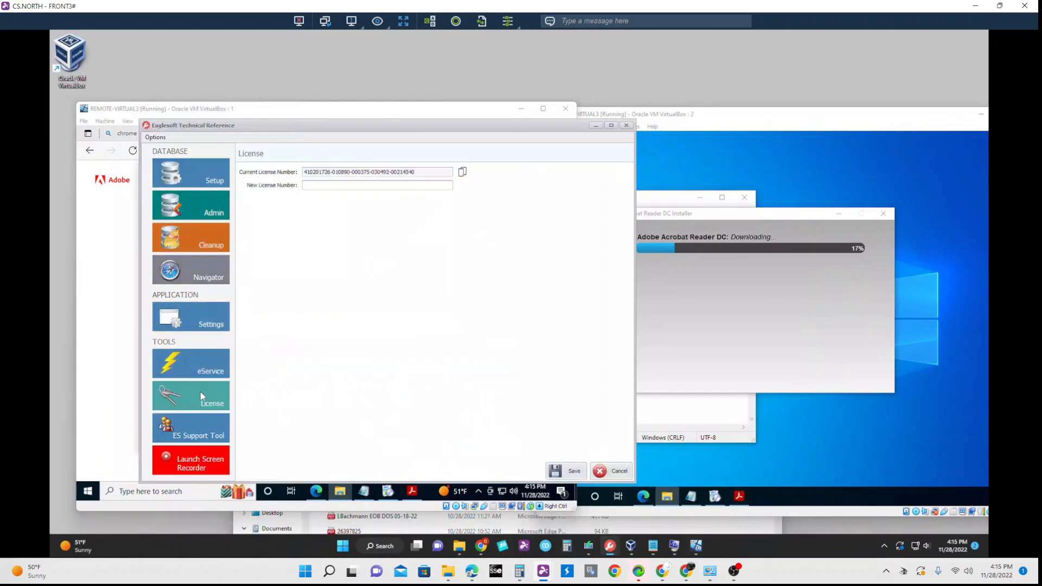
left_click(212, 428)
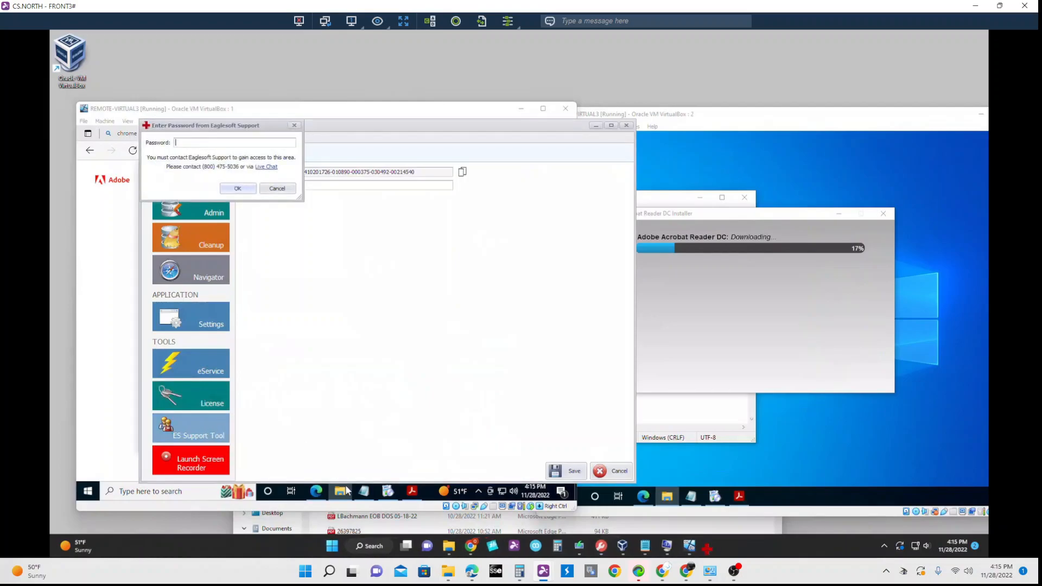
left_click(271, 191)
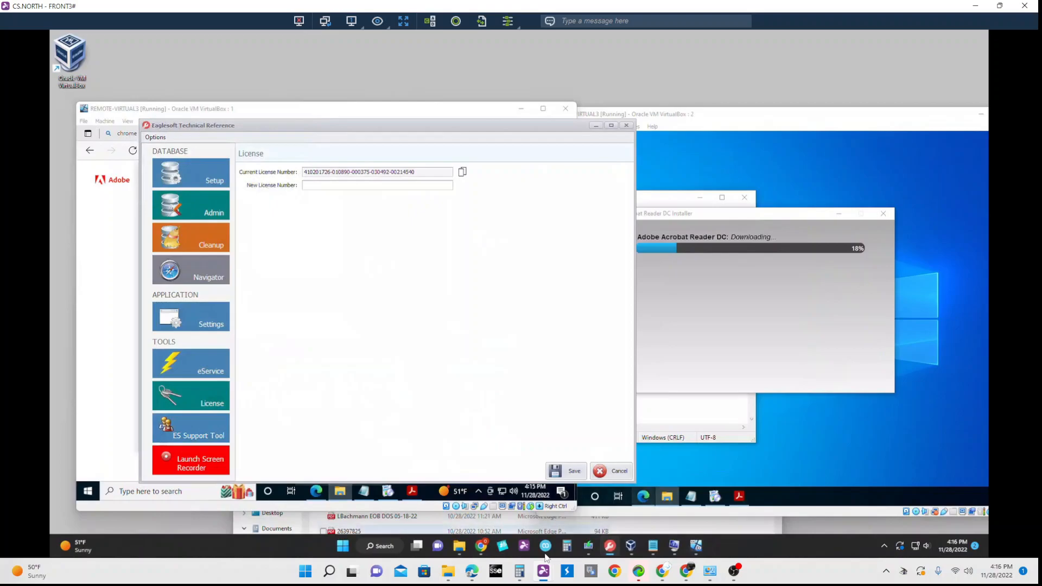
left_click(504, 547)
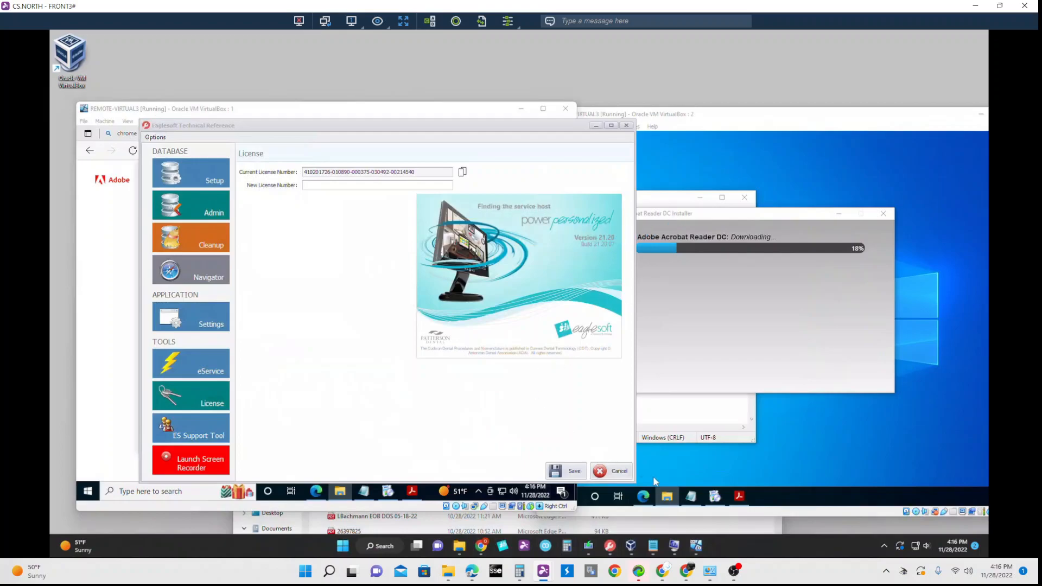
left_click(687, 467)
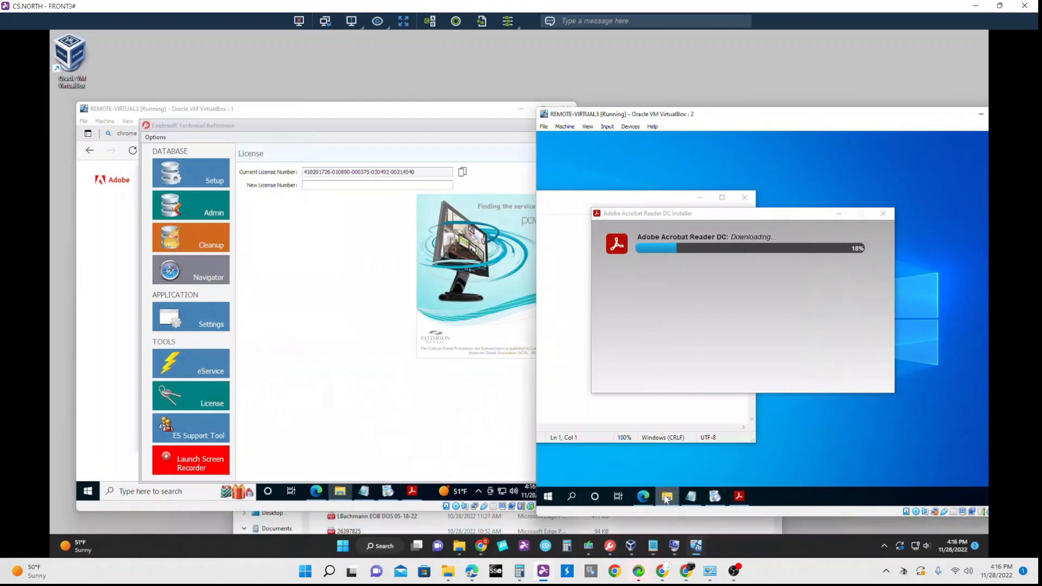
- In the first VM's File Explorer, browse Network > SERVER > Xrays > Start Up Files
left_click(350, 491)
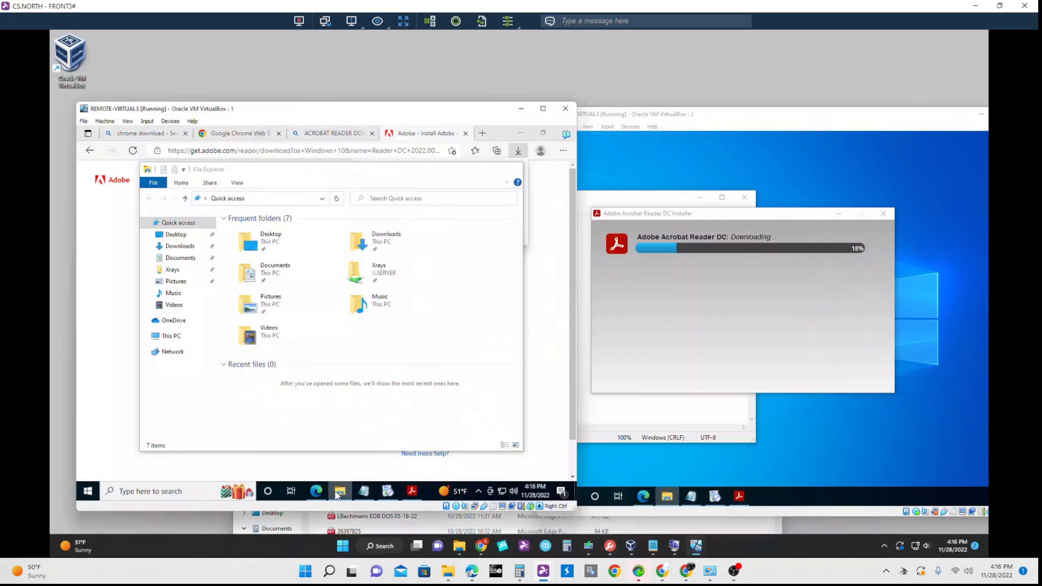
left_click(341, 492)
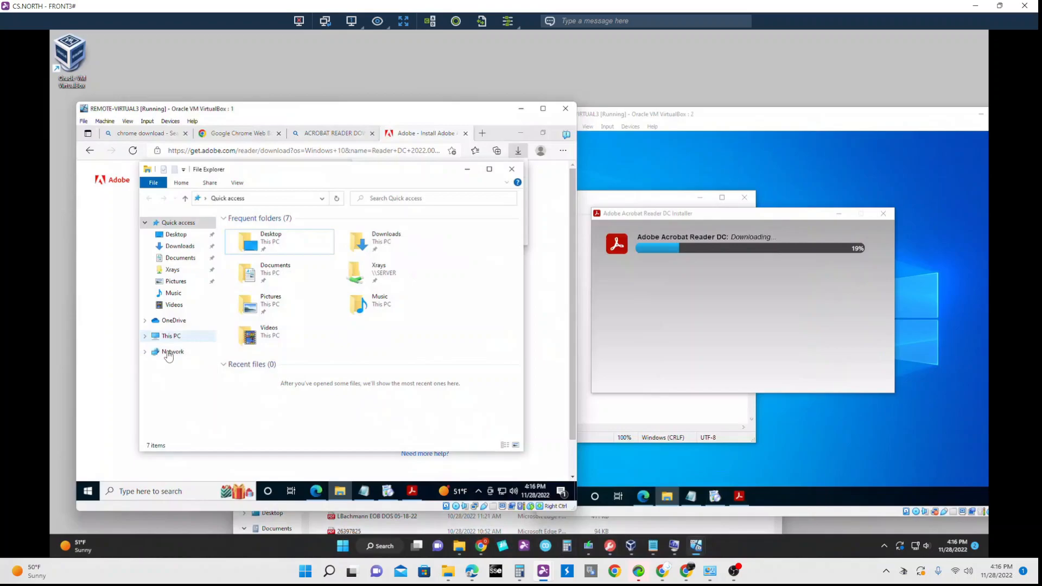
left_click(168, 353)
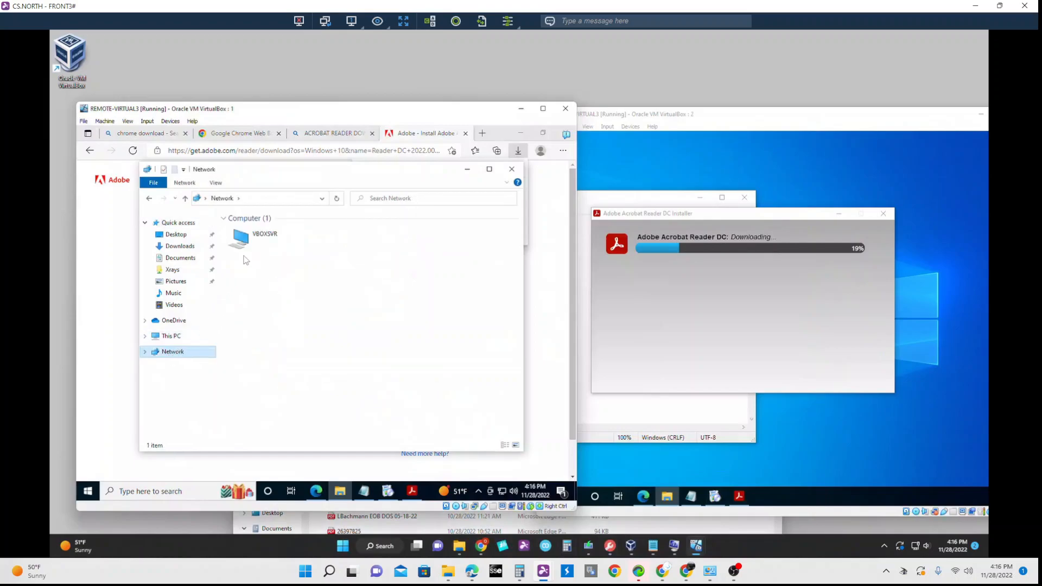
left_click(174, 352)
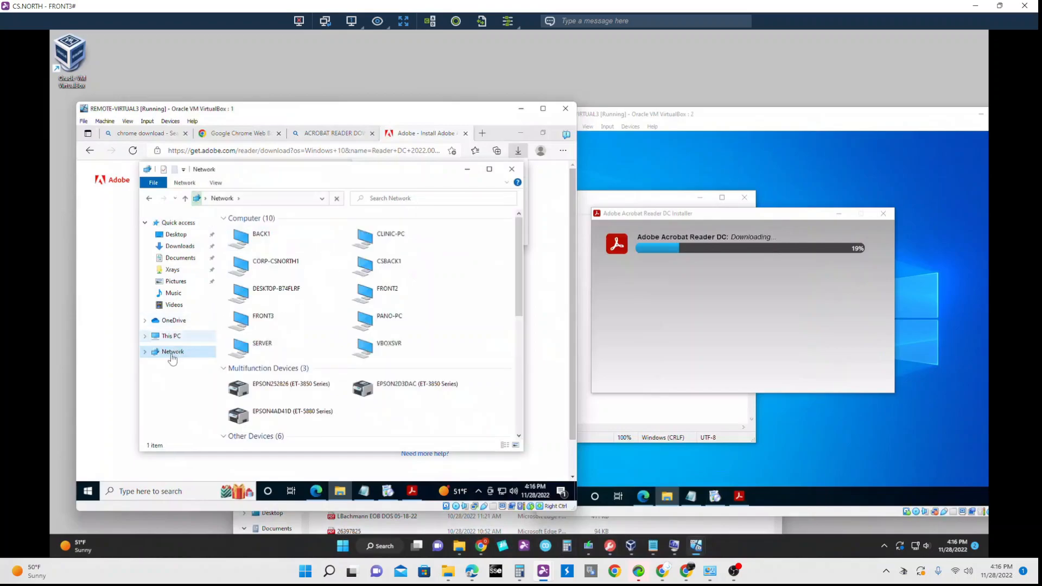
double_click(249, 347)
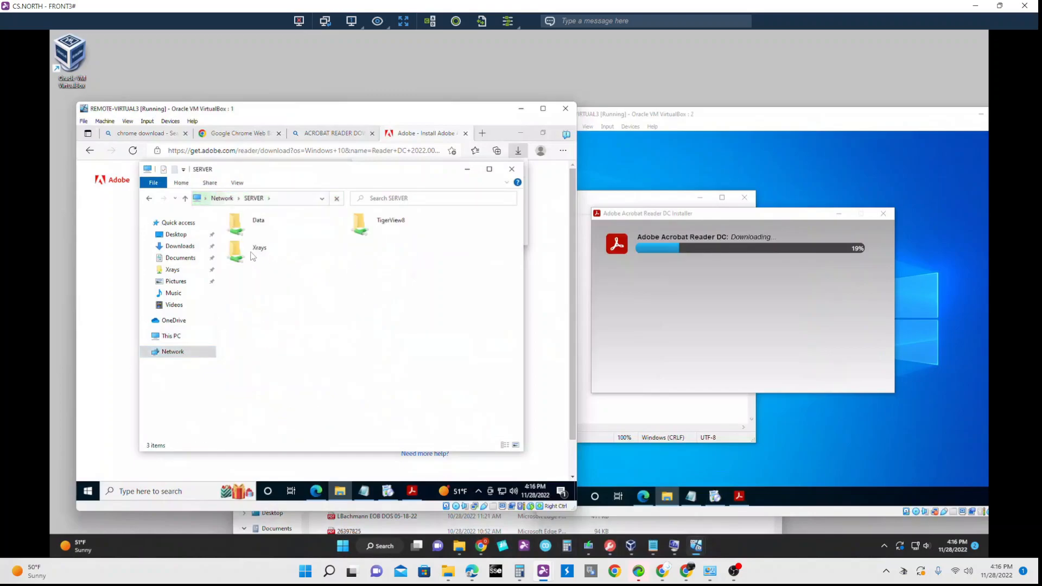
double_click(290, 259)
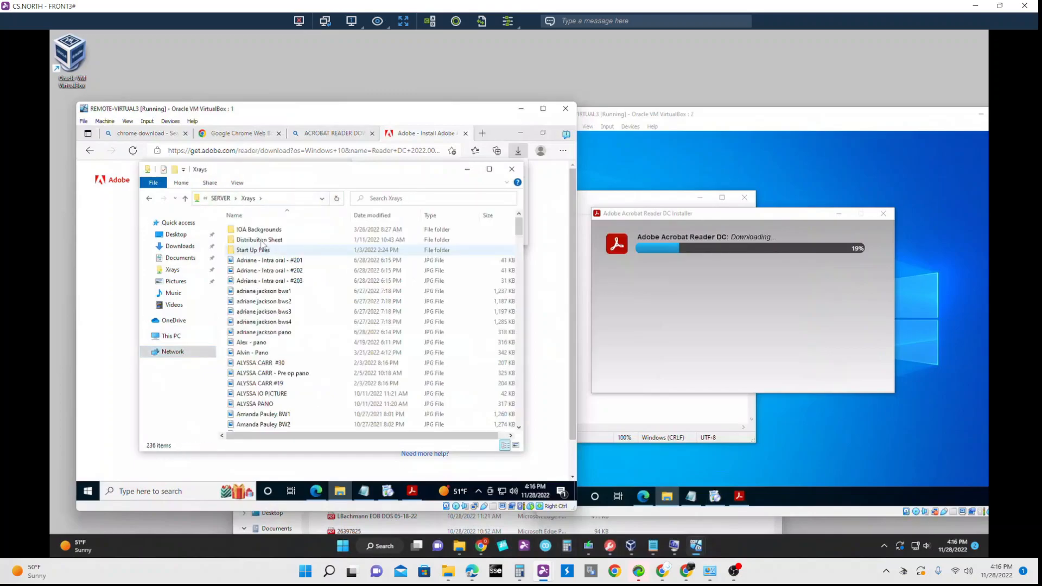
double_click(255, 252)
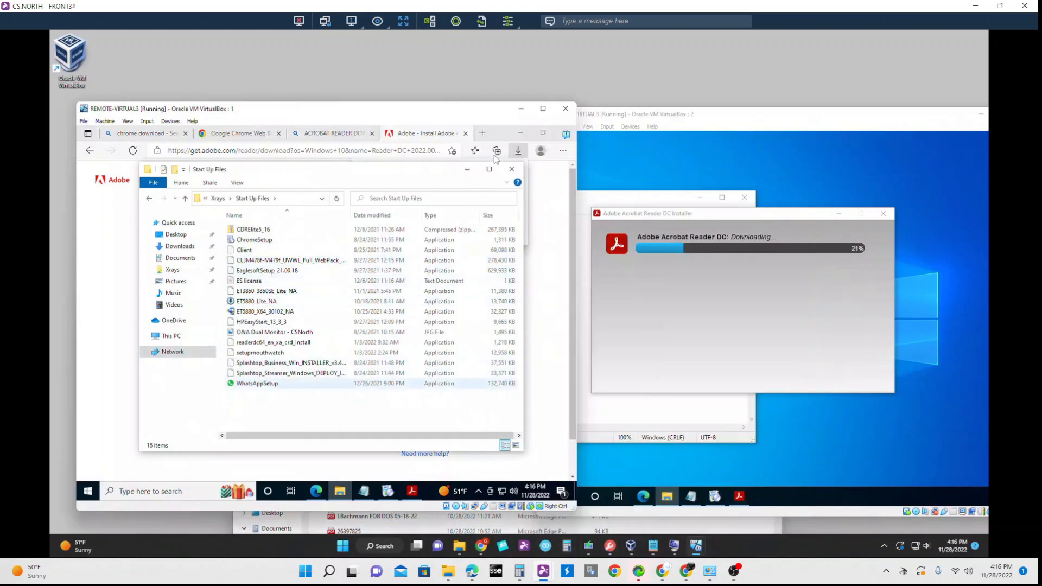
- Search Edge for 'EAGLESOFT UPGRADE 21' in a new tab
left_click(482, 134)
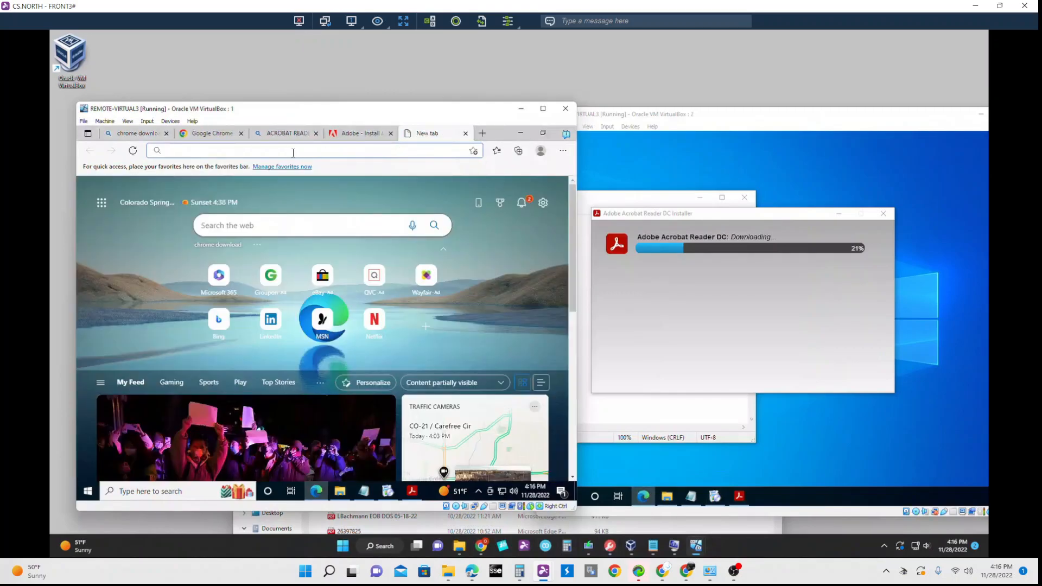
type("EAGLE")
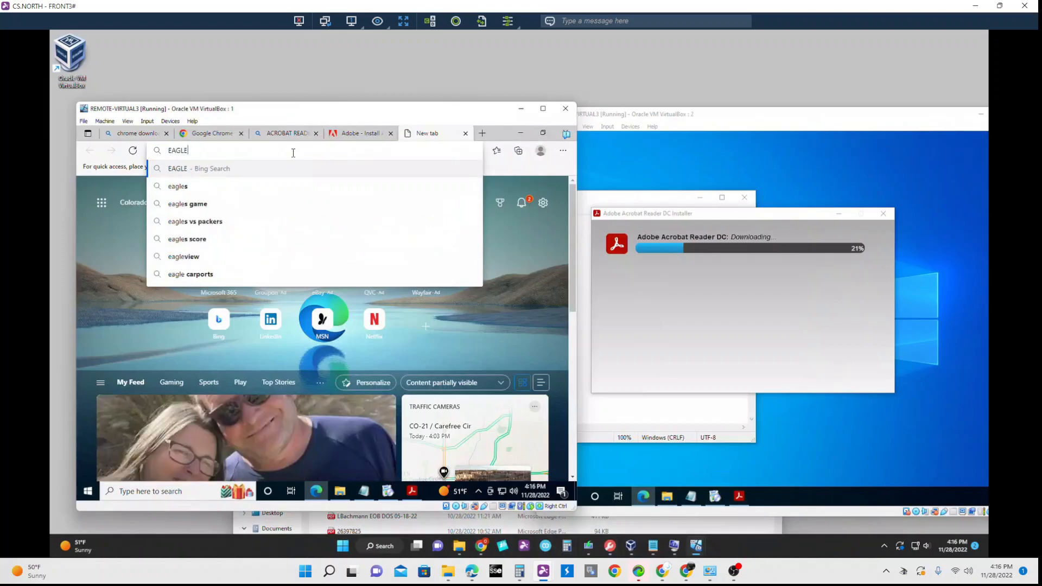
type("SOFT UPGR")
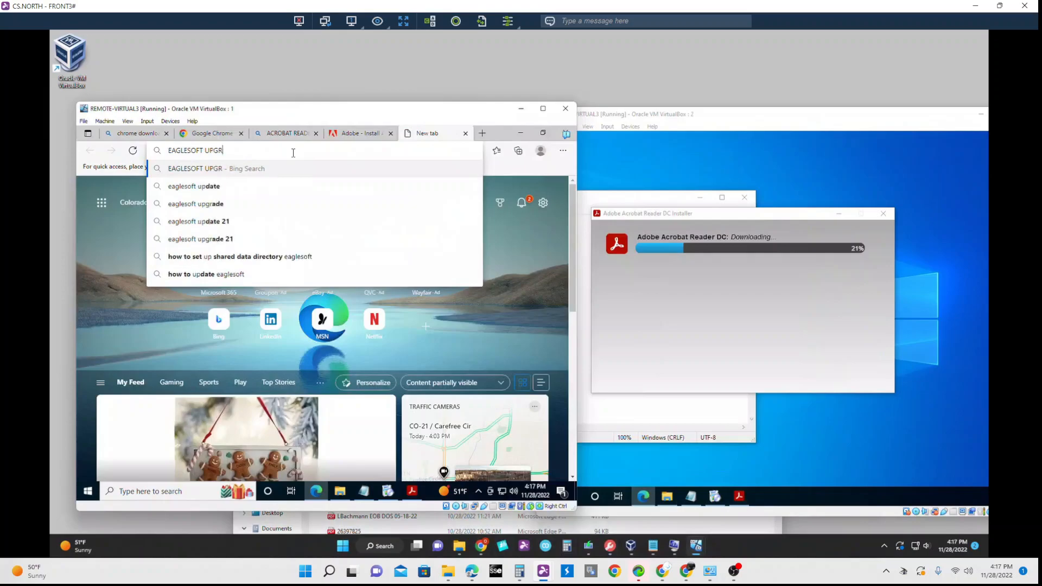
type("ADE 21")
key("Return")
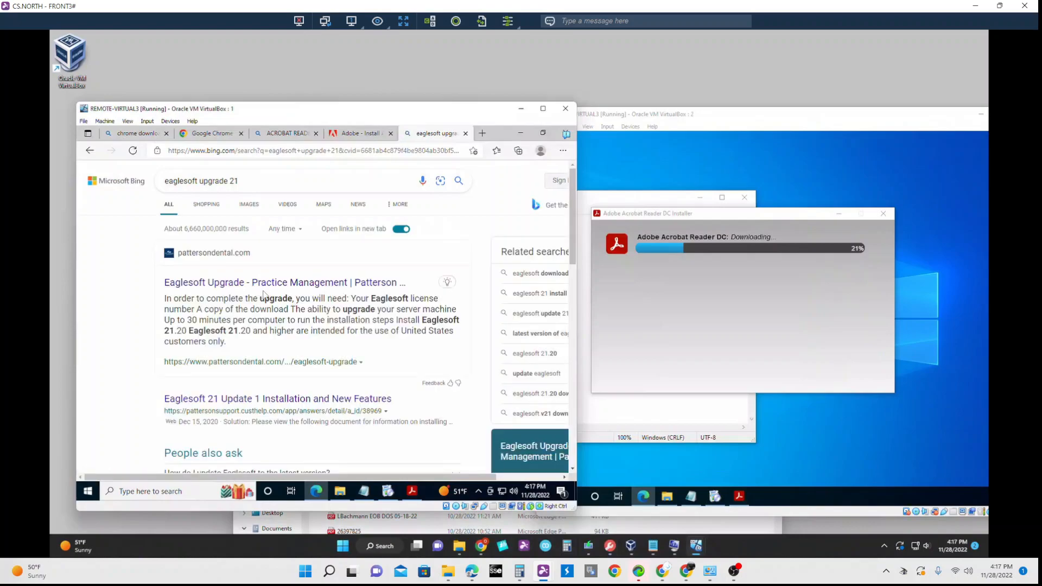
scroll(307, 391, "down", 3)
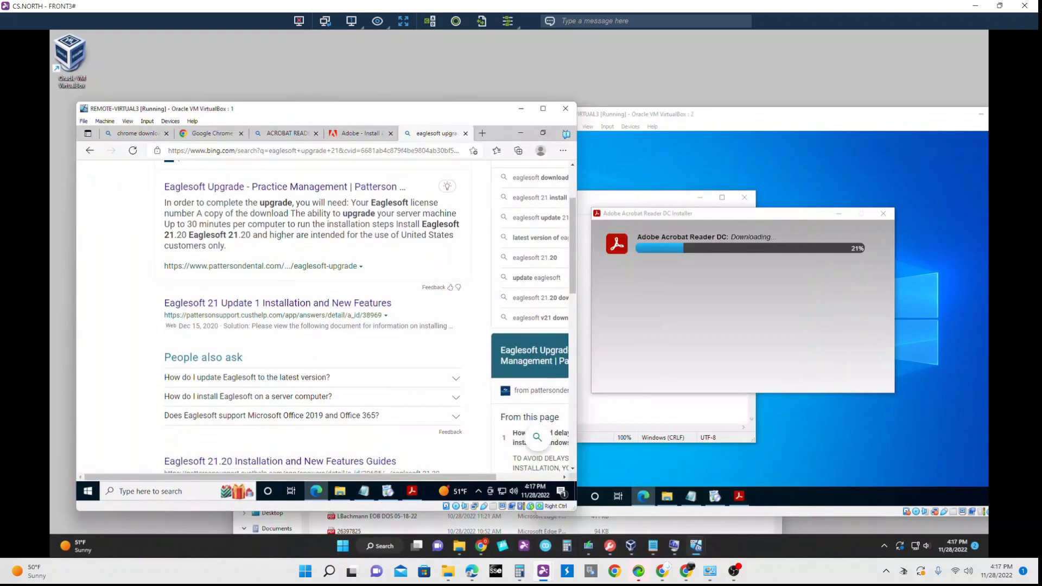
- Open the Eaglesoft 21.20 installation guides result and scroll to the Workstation Installation Instructions
left_click(282, 372)
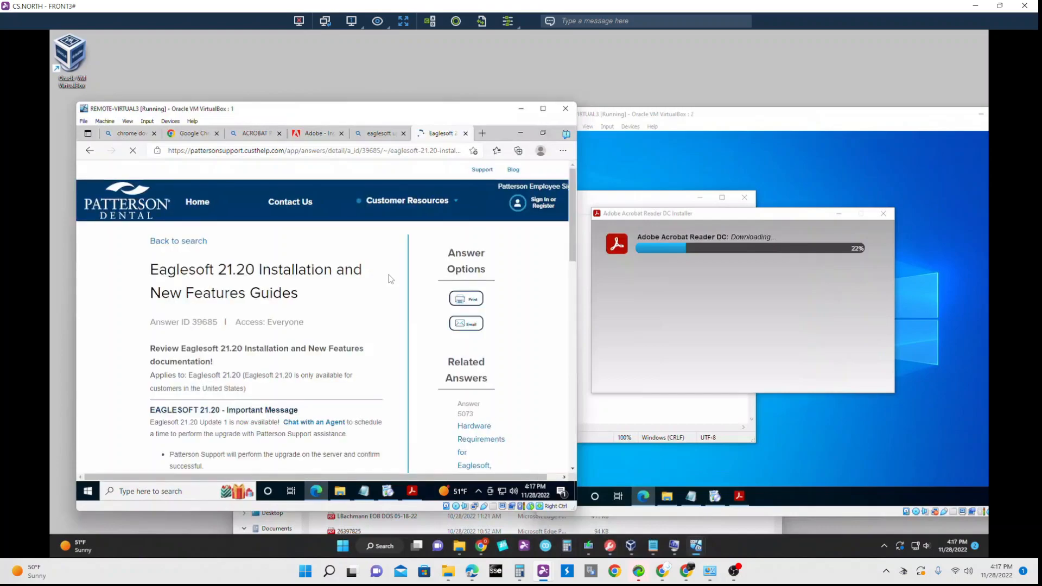
scroll(389, 279, "down", 2)
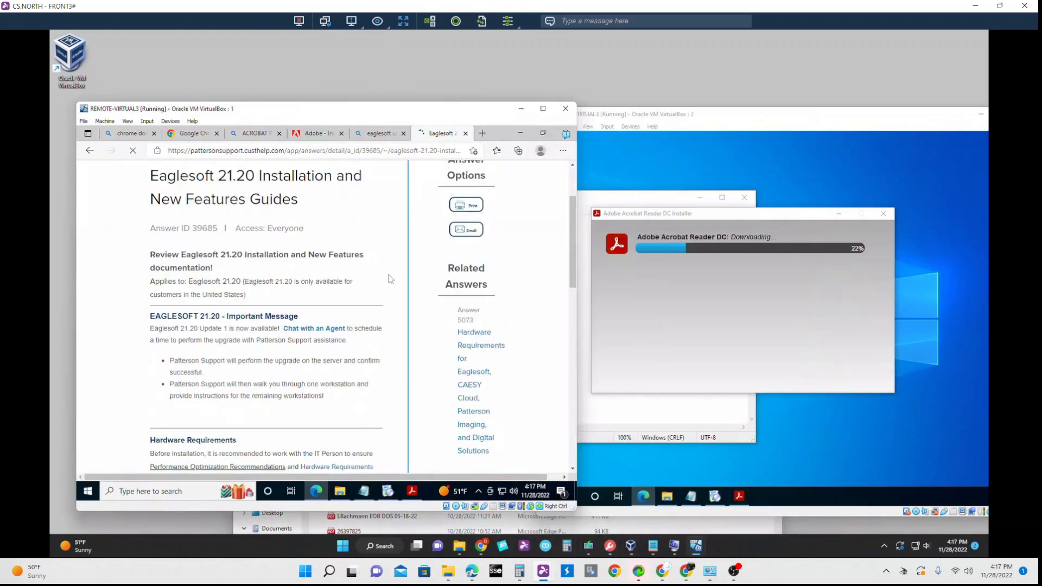
scroll(389, 279, "down", 2)
scroll(389, 279, "down", 10)
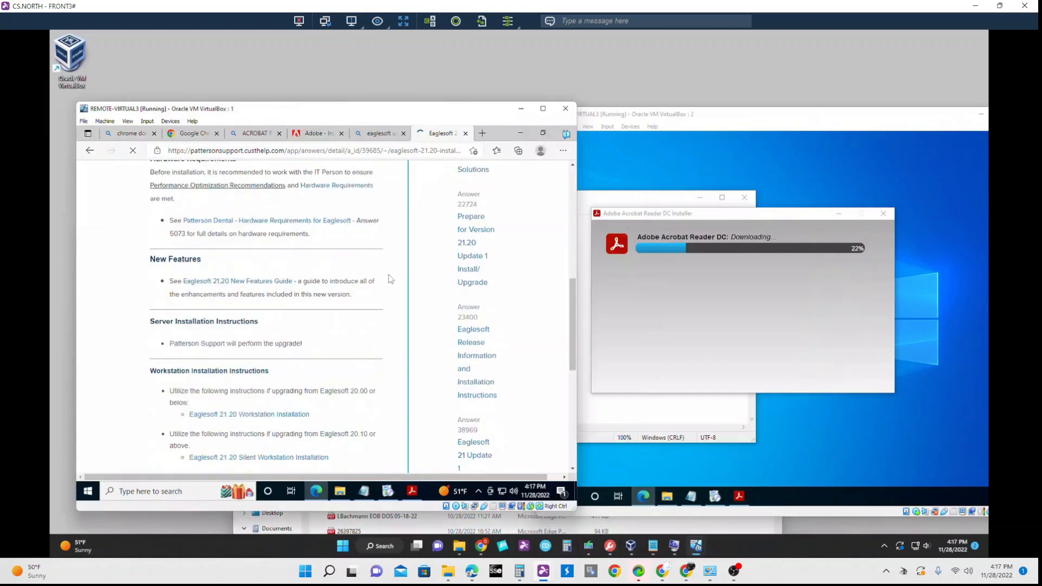
scroll(389, 279, "down", 2)
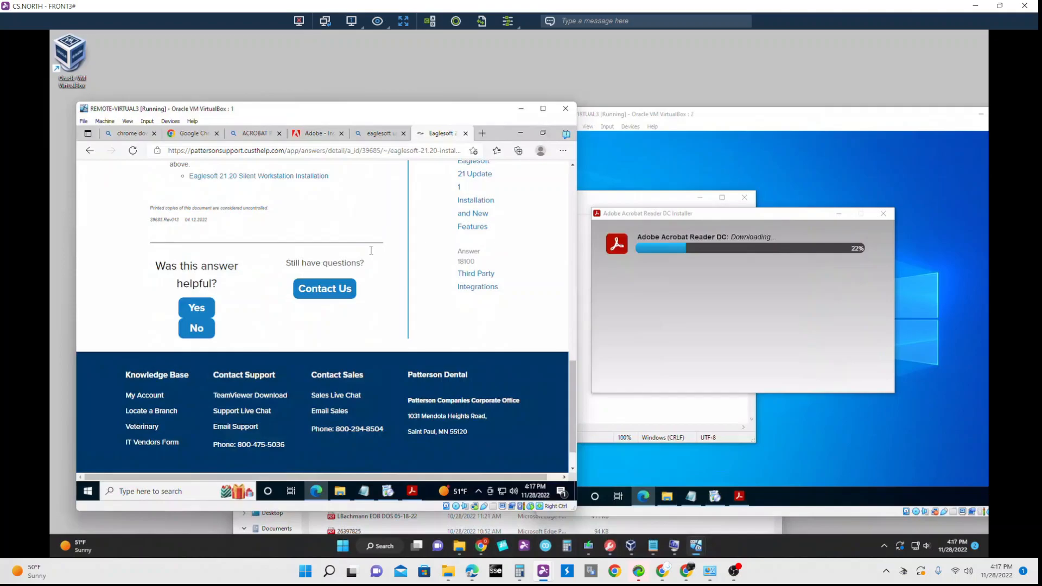
scroll(371, 250, "up", 2)
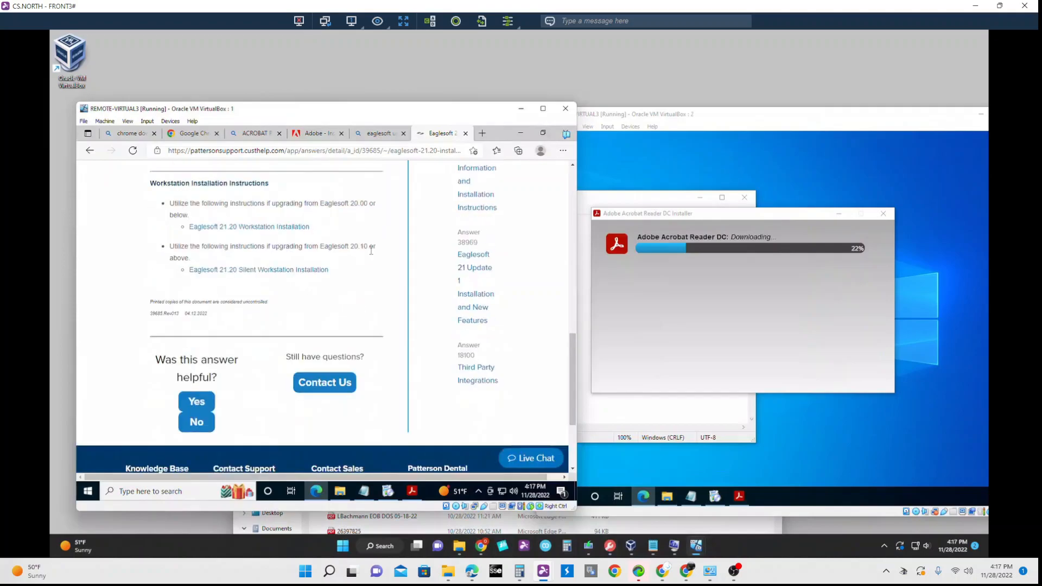
- Open the Eaglesoft 21.20 Workstation Installation PDF and follow its Eaglesoft 21.20 download link
left_click(230, 228)
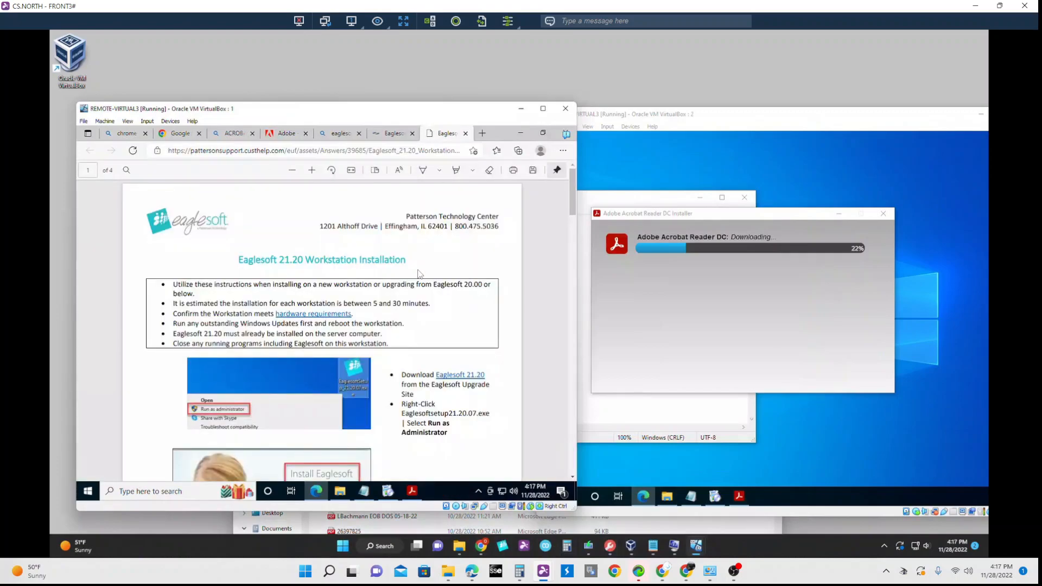
left_click(395, 135)
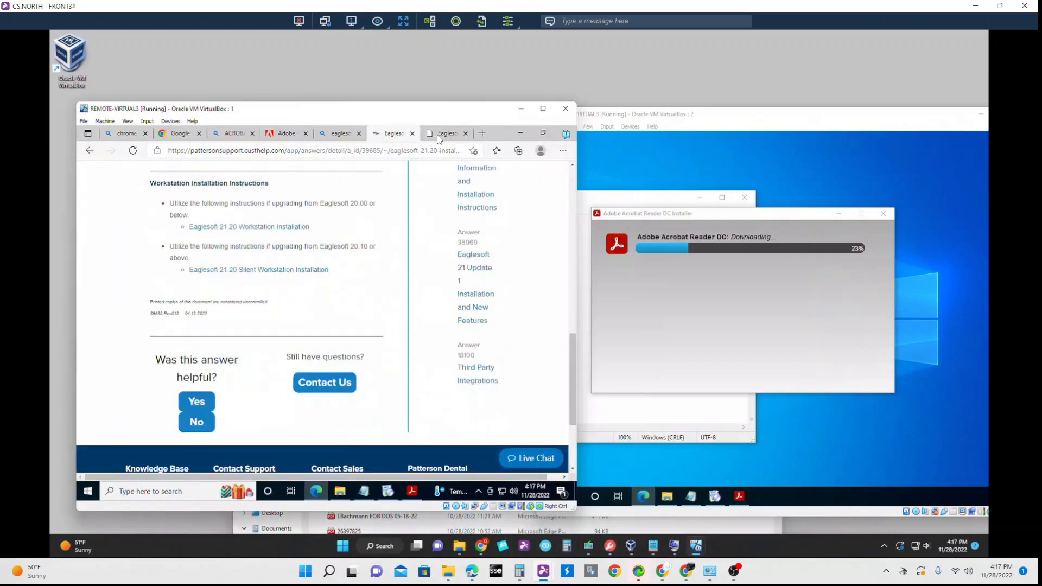
left_click(441, 136)
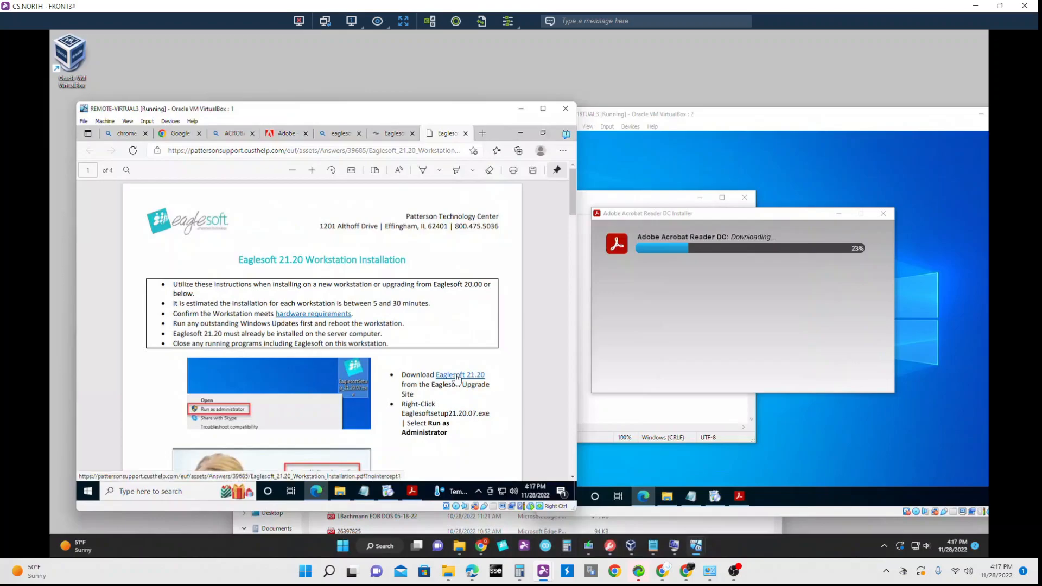
left_click(457, 375)
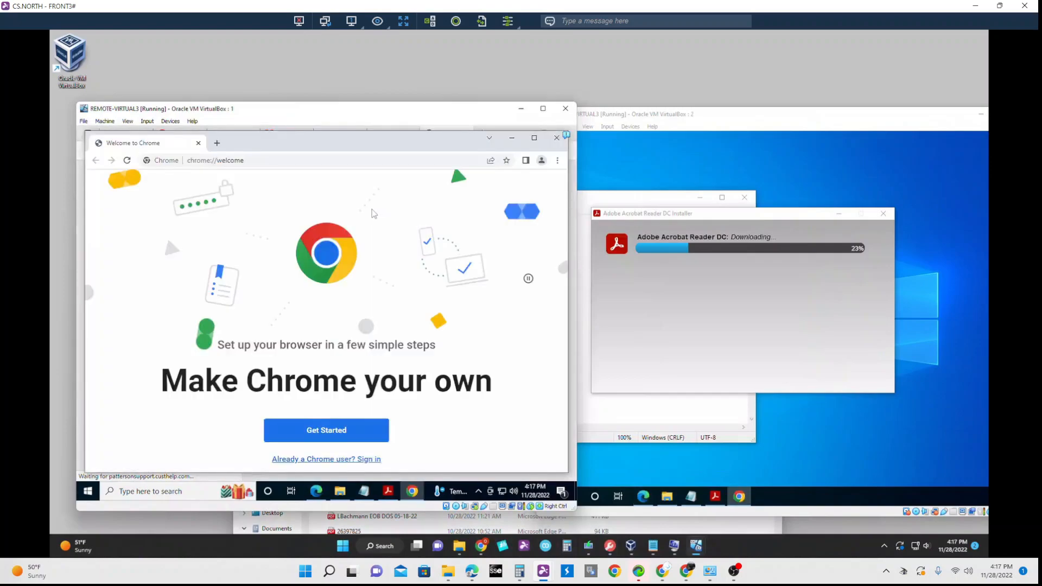
- Go to Chrome's Sign in page, select the email field, then minimize Chrome
left_click(345, 460)
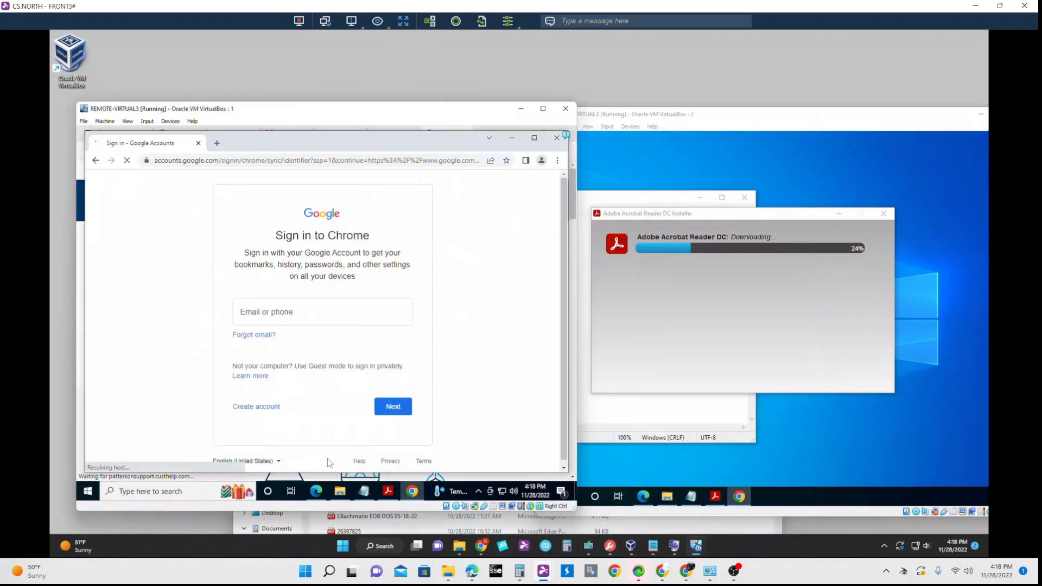
left_click(286, 313)
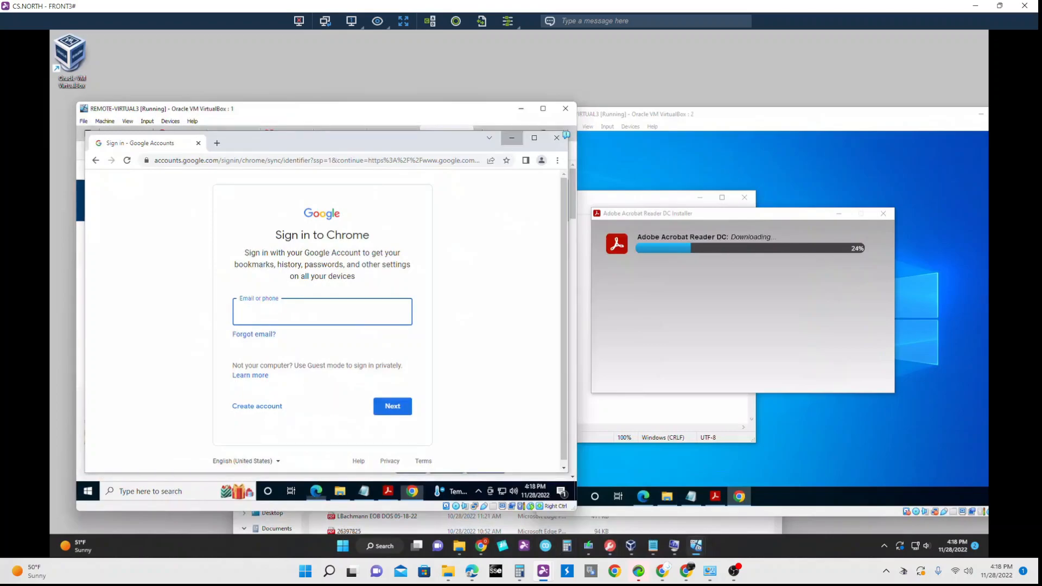
left_click(511, 137)
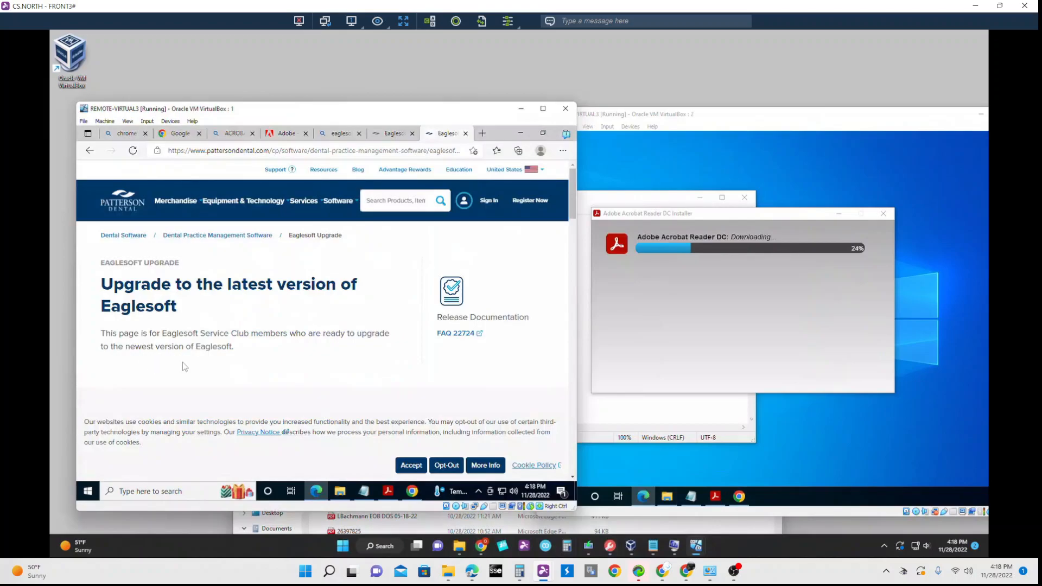
- Scroll up and down through the Eaglesoft Upgrade page to review its content
scroll(184, 367, "down", 2)
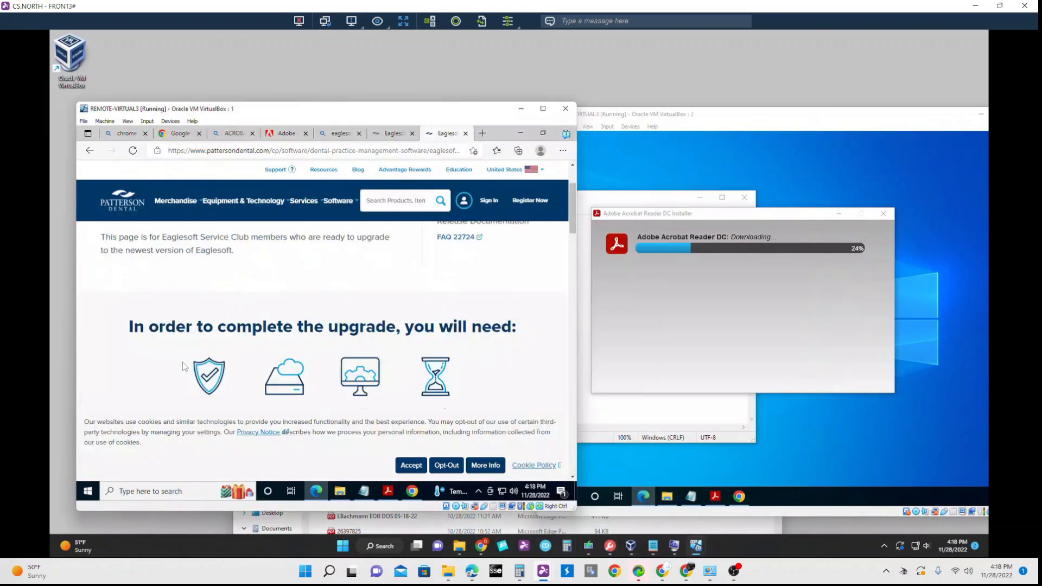
scroll(184, 367, "down", 10)
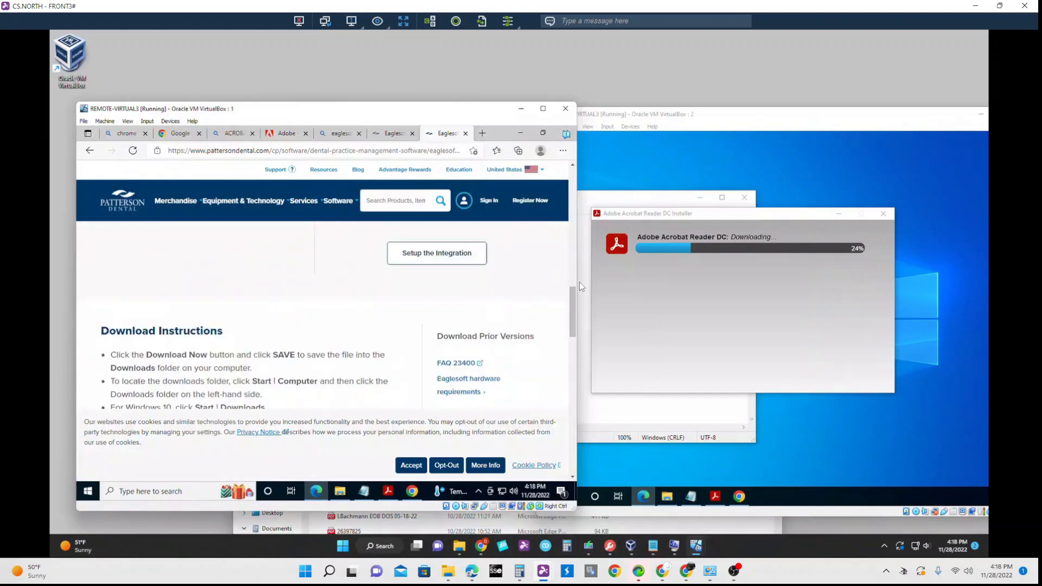
scroll(574, 306, "down", 3)
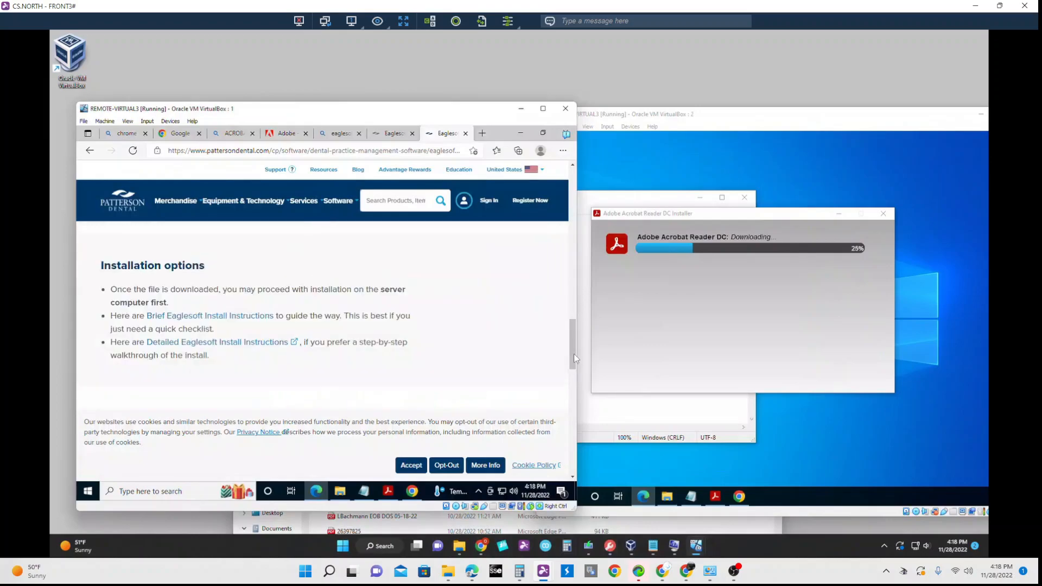
scroll(576, 312, "up", 6)
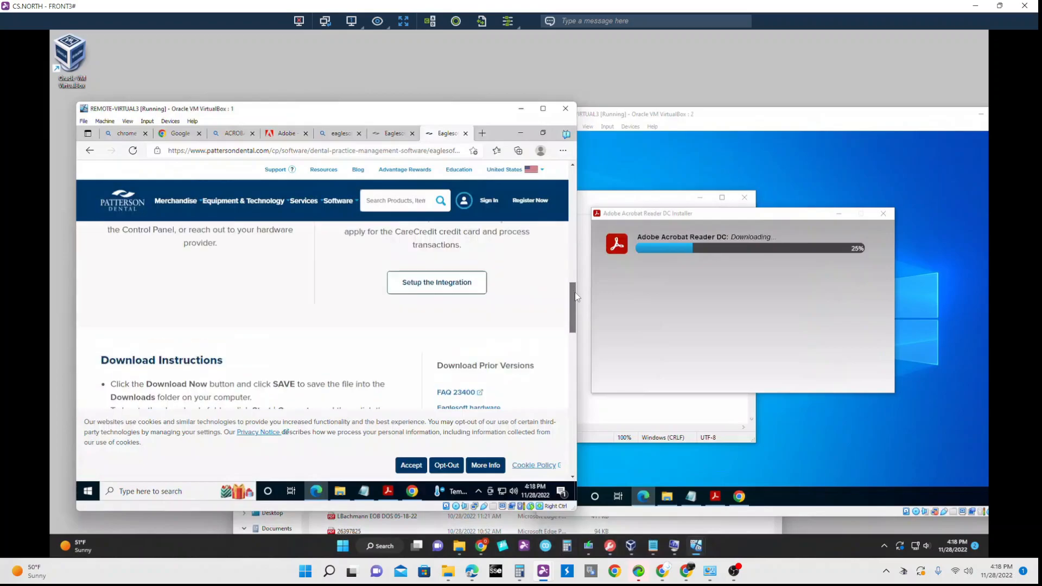
scroll(576, 293, "up", 4)
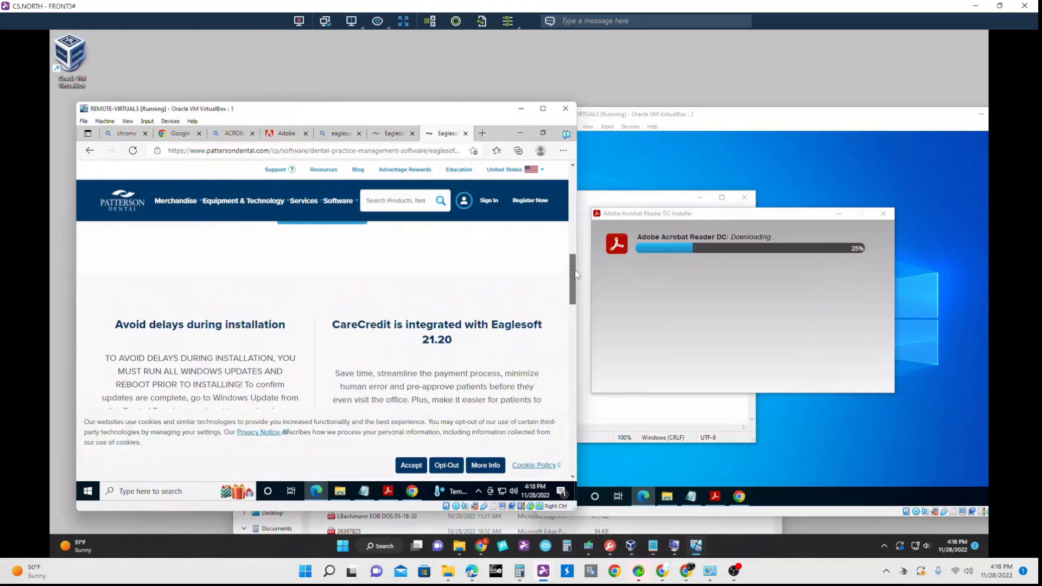
scroll(576, 257, "up", 3)
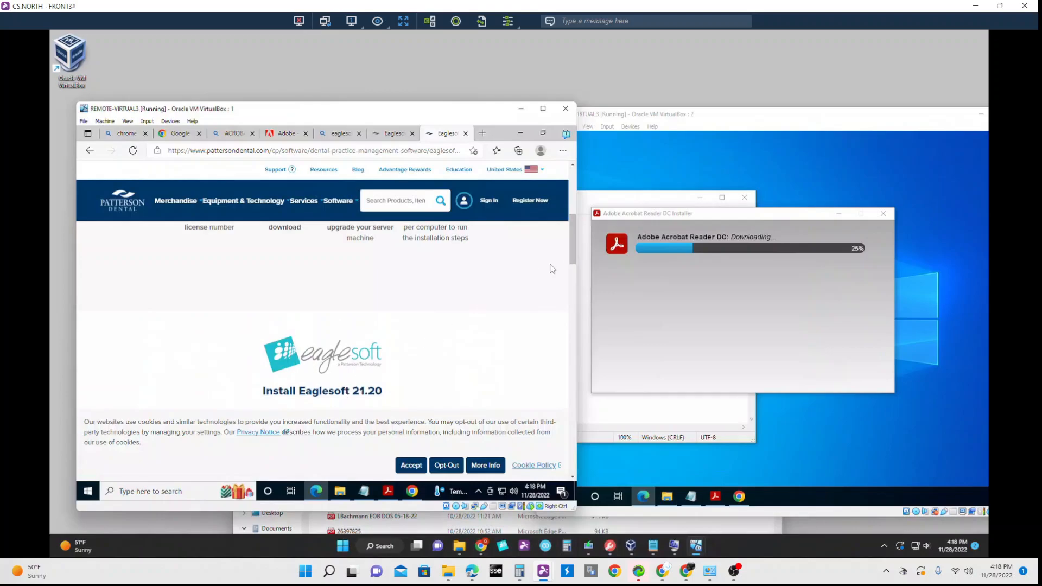
left_click_drag(572, 275, 573, 357)
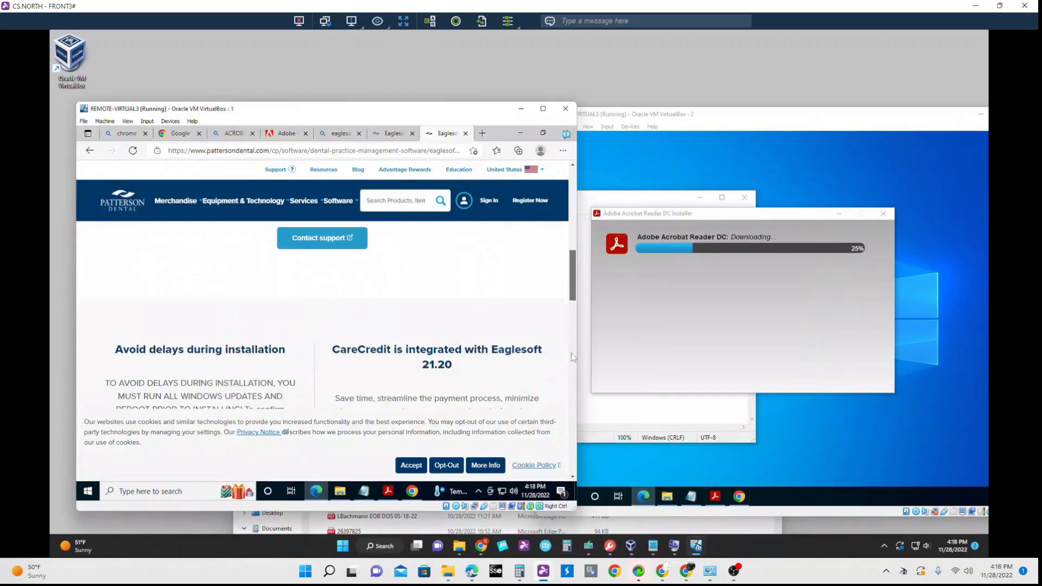
scroll(573, 357, "down", 3)
scroll(573, 357, "down", 5)
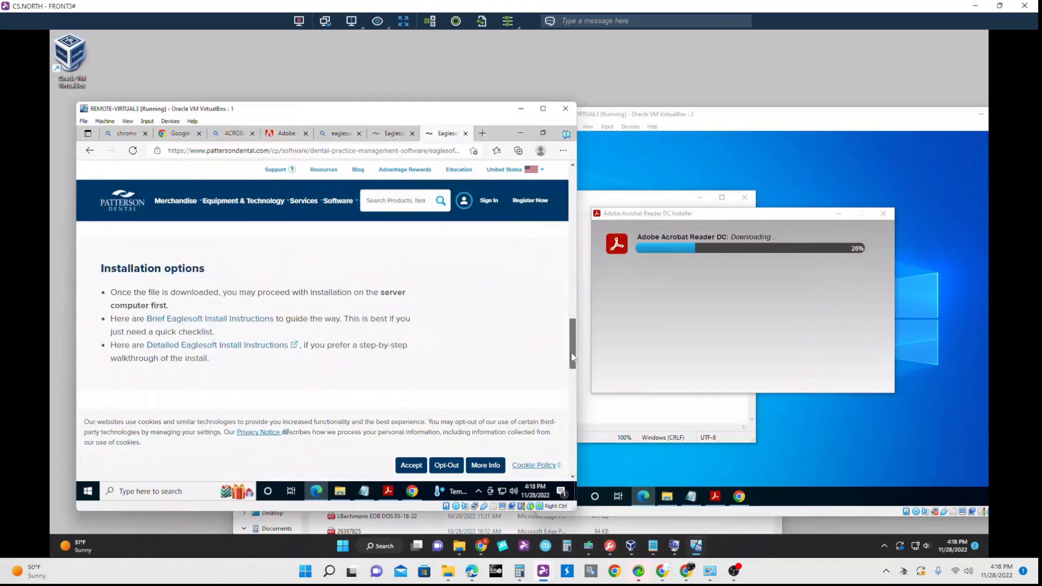
scroll(574, 247, "up", 1)
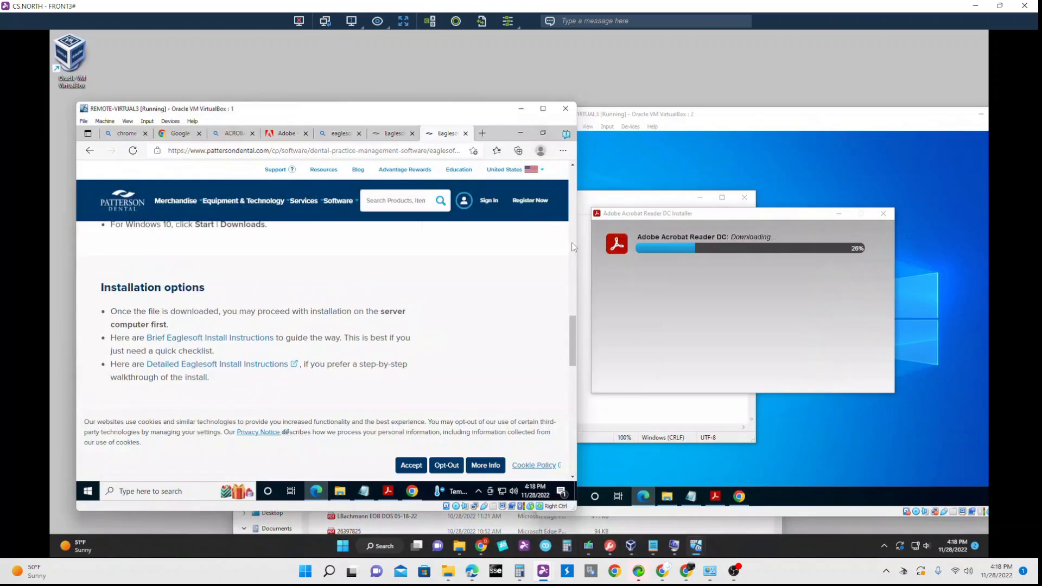
- Read the Install, Download, Installation options and Digital integration sections to the footer, then bring VM 2 forward
left_click(573, 247)
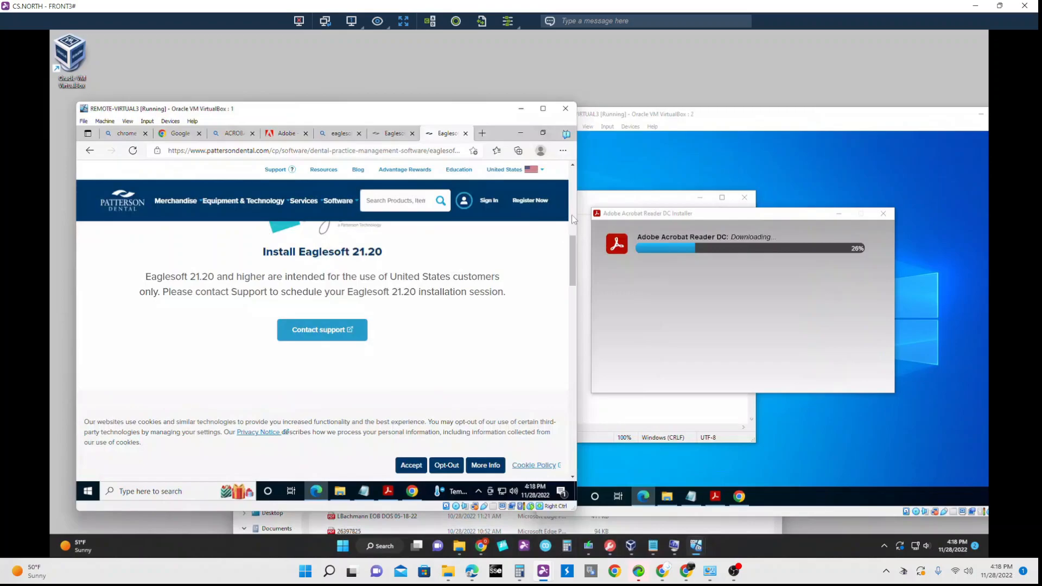
left_click(572, 217)
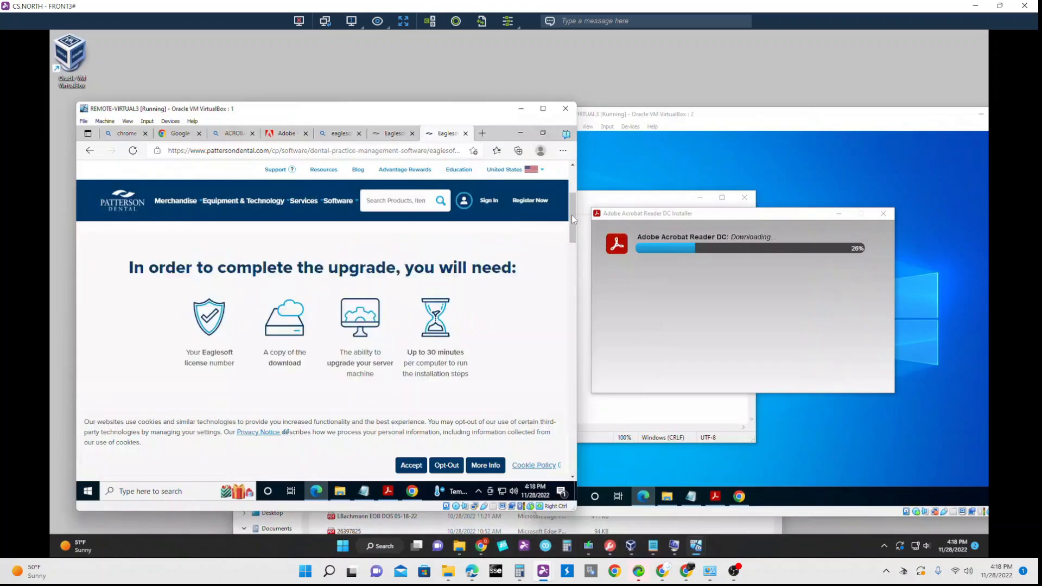
left_click(573, 325)
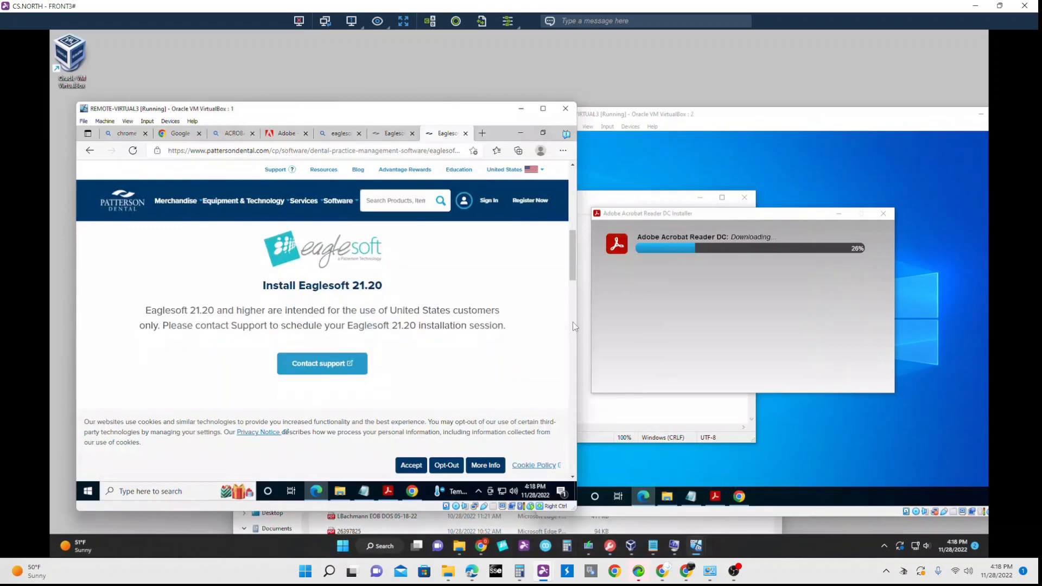
left_click(573, 353)
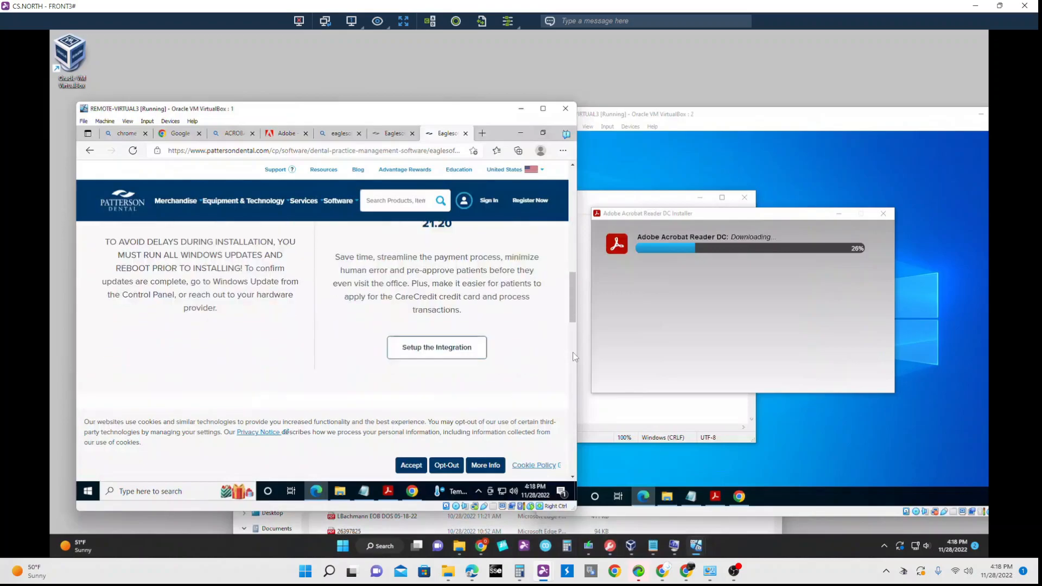
left_click(574, 384)
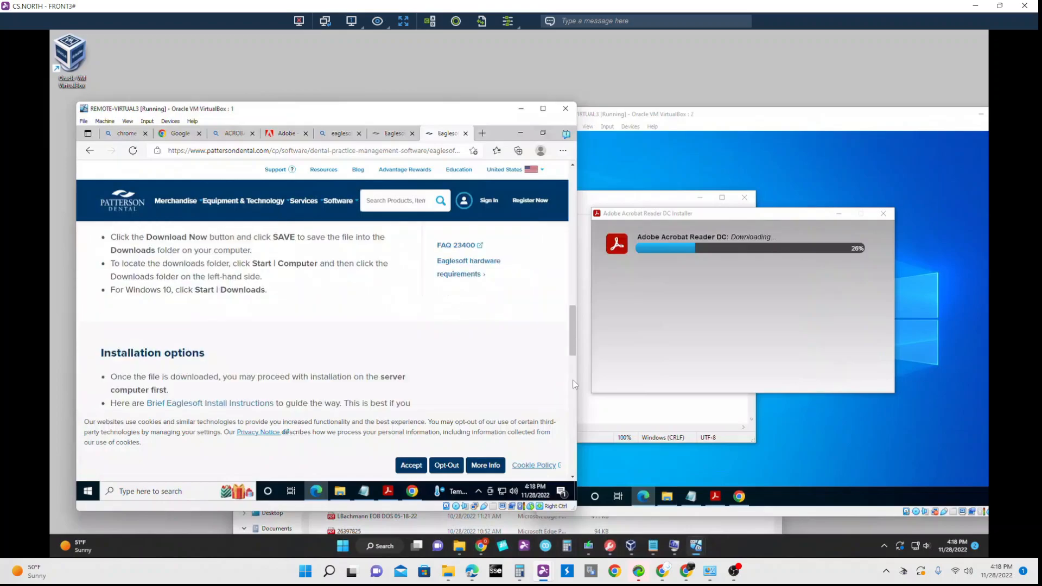
left_click(573, 417)
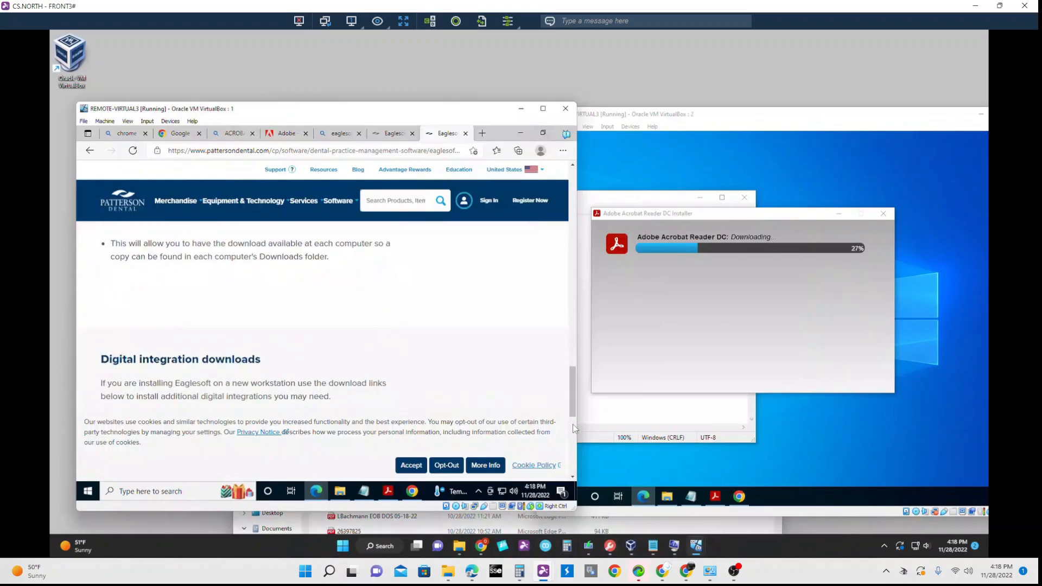
left_click(573, 448)
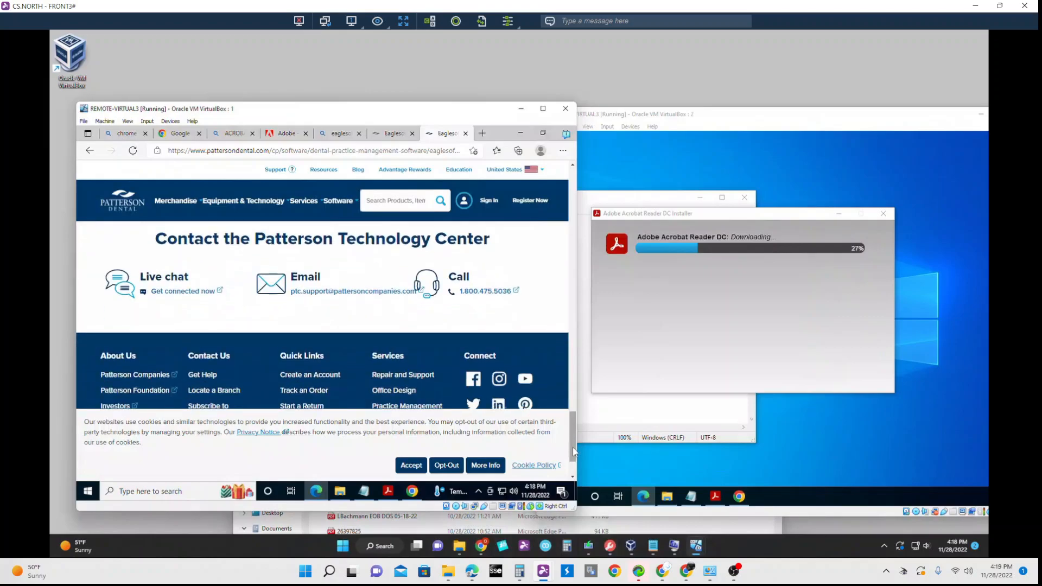
scroll(573, 459, "down", 2)
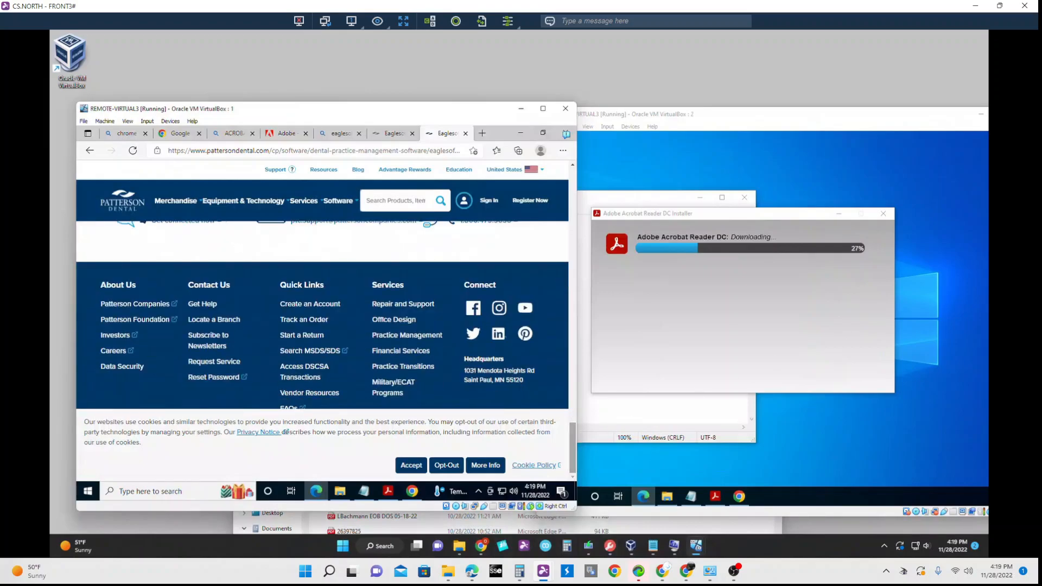
left_click(640, 228)
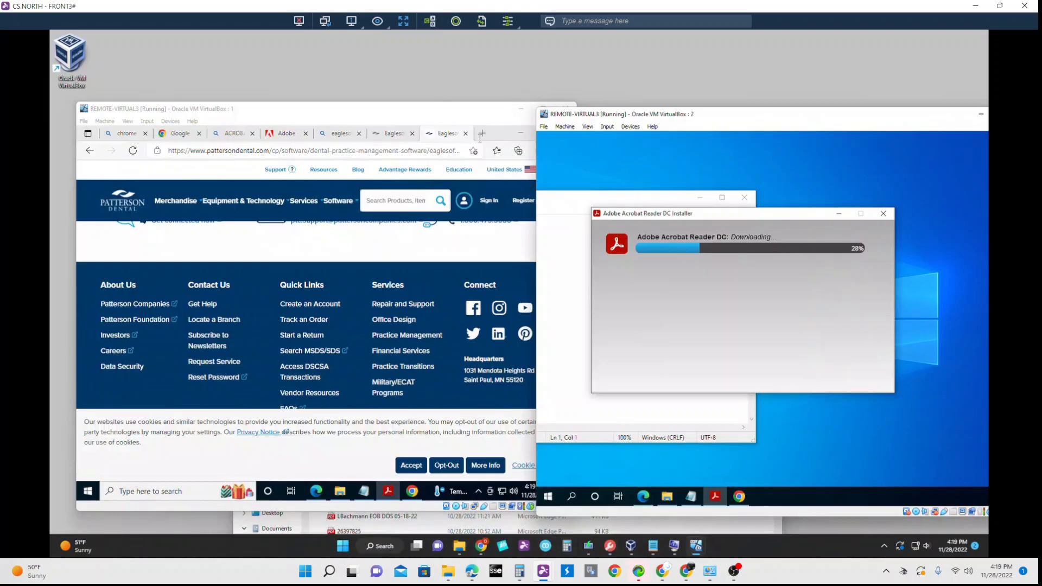
- Open Chrome in the VM and load openandaffordable.com in a new tab
left_click(521, 135)
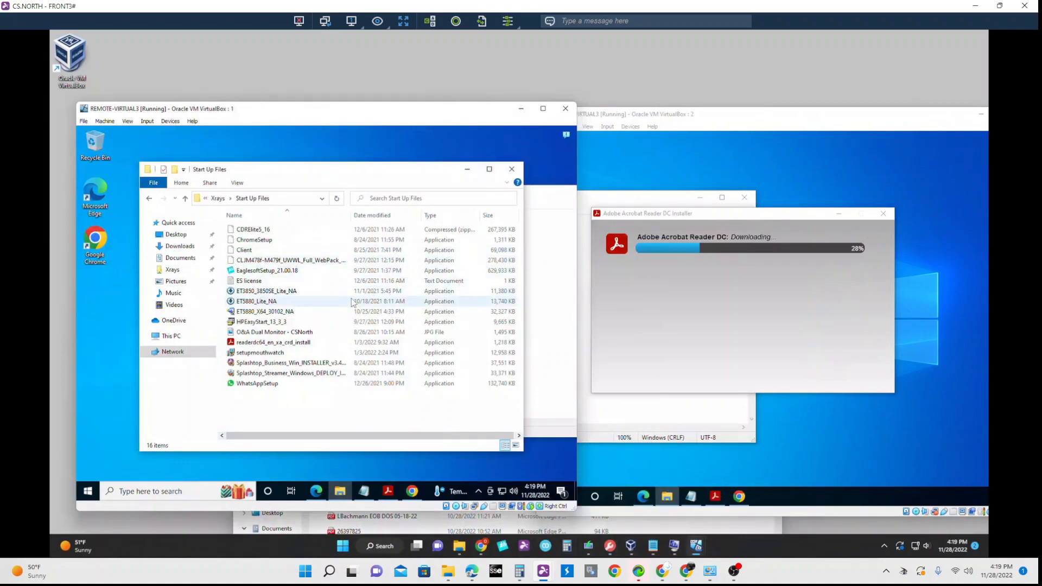
left_click(411, 492)
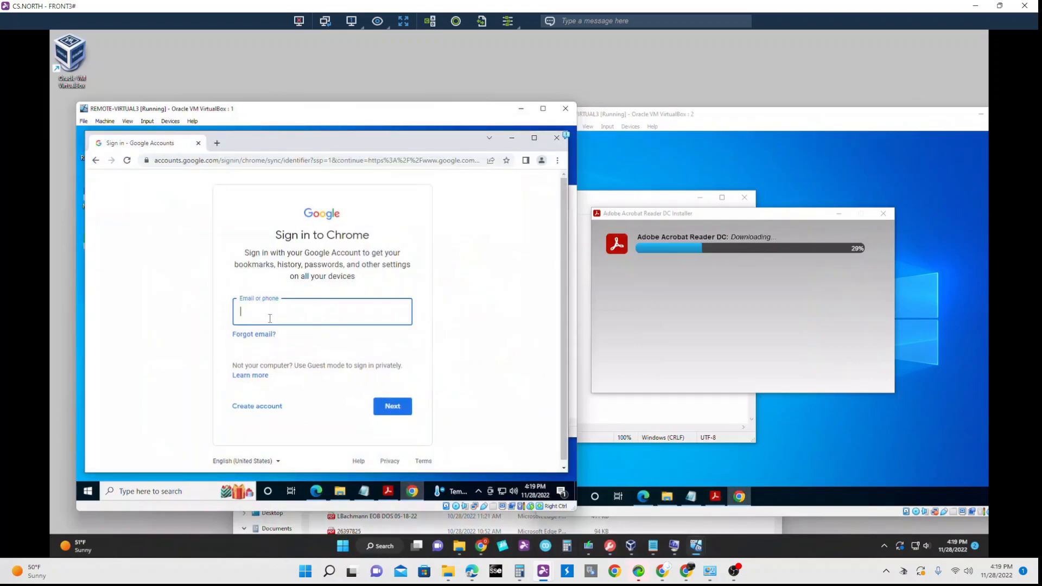
left_click(216, 144)
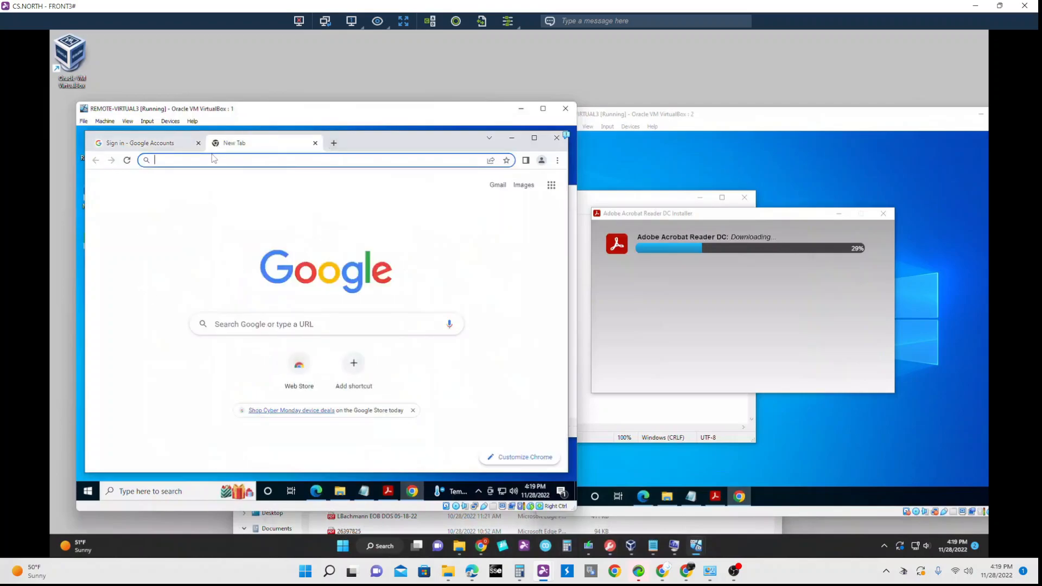
type("OOPEN")
key("BackSpace")
key("BackSpace")
key("BackSpace")
key("BackSpace")
type("PEN")
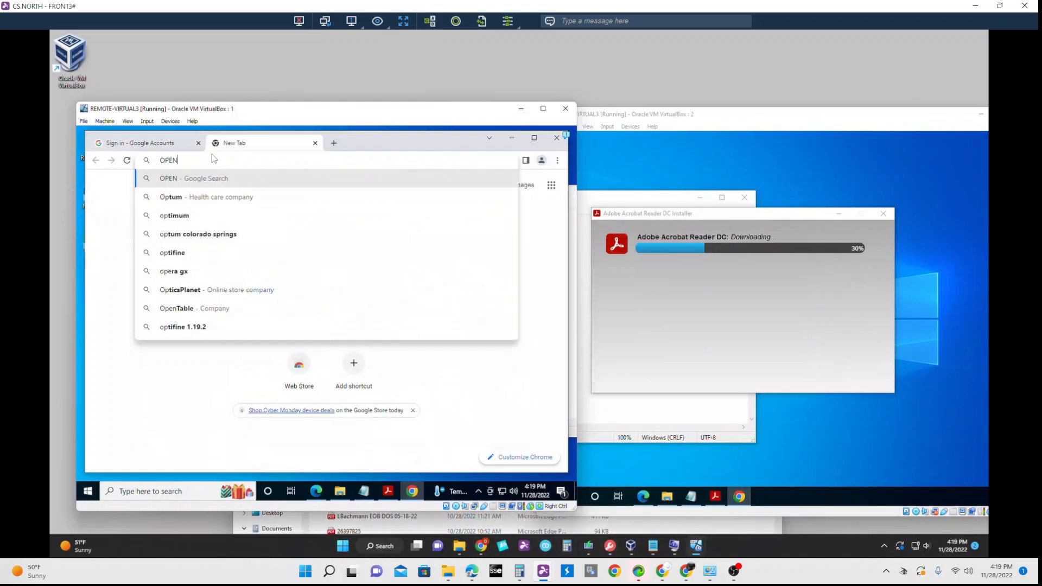
type("andaf")
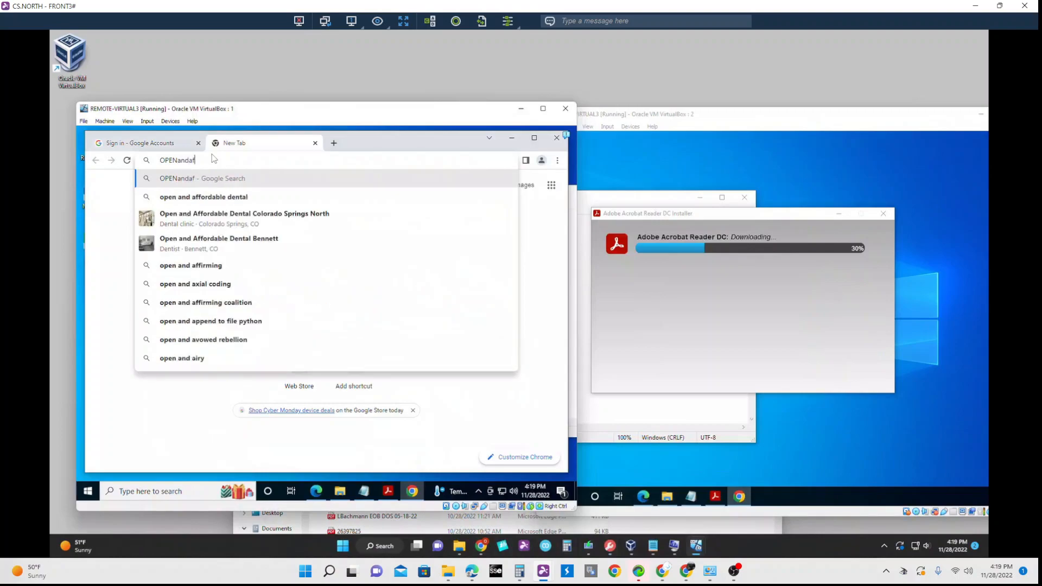
type("fordable.com")
key("Return")
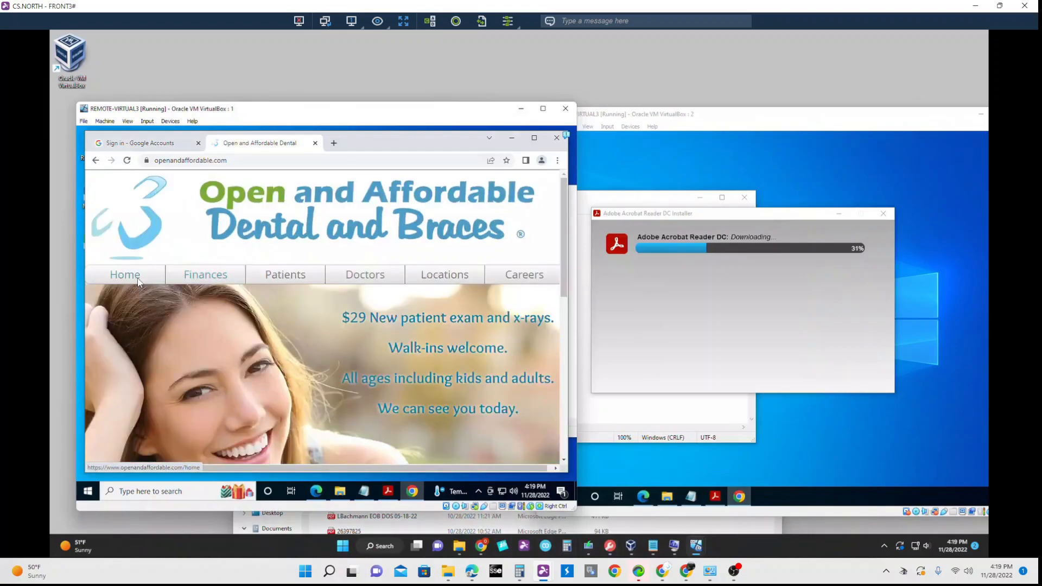
- Allow location, then unlock the site's Office Access area with the guest password
left_click(138, 282)
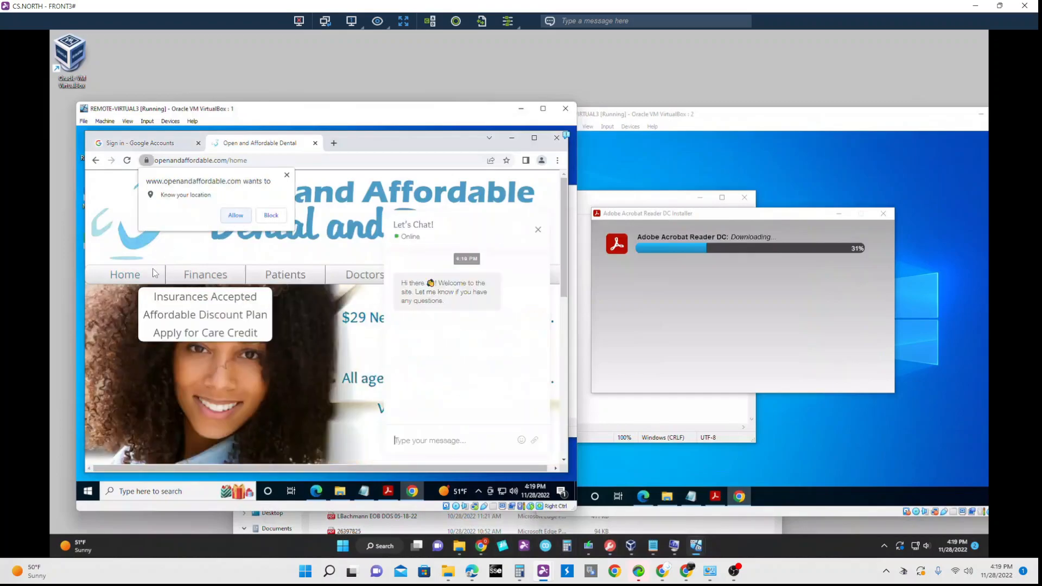
left_click(243, 217)
mouse_move(133, 275)
left_click(130, 316)
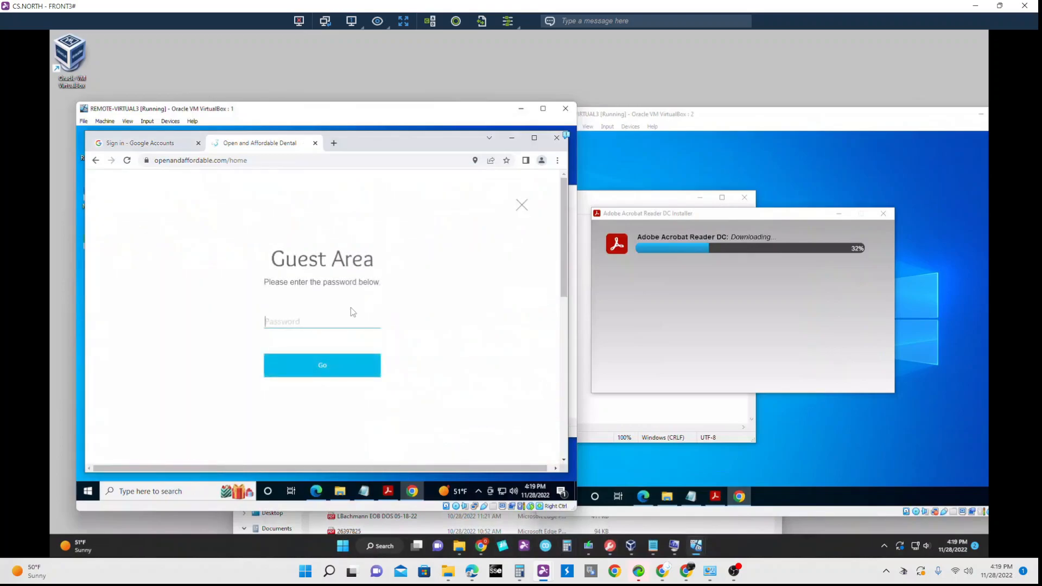
type("••")
key("BackSpace")
type("••••••")
key("Return")
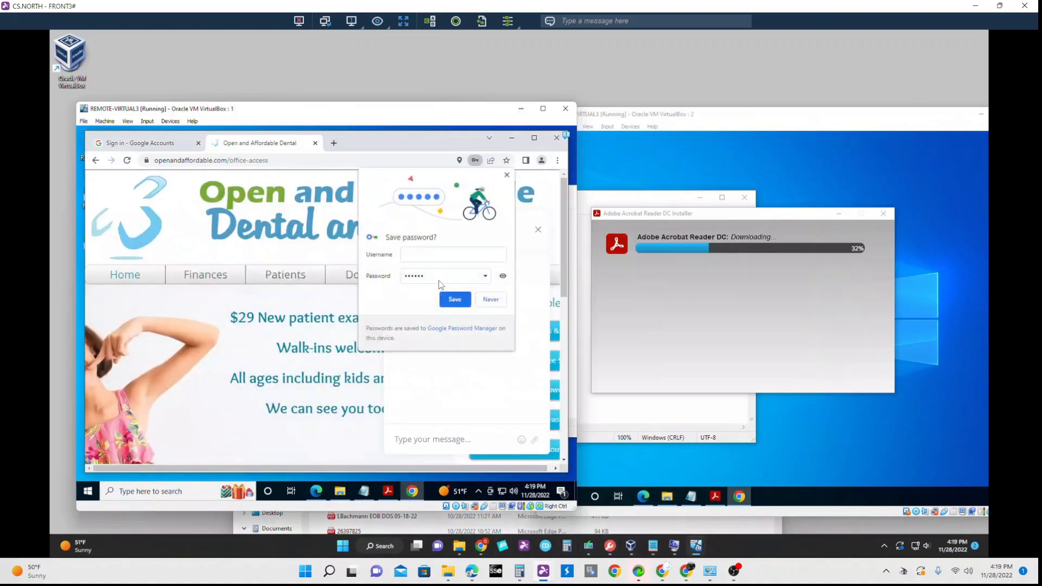
- Open the Technology Guide PDF from Technology Resources, declining to save the password
left_click(195, 450)
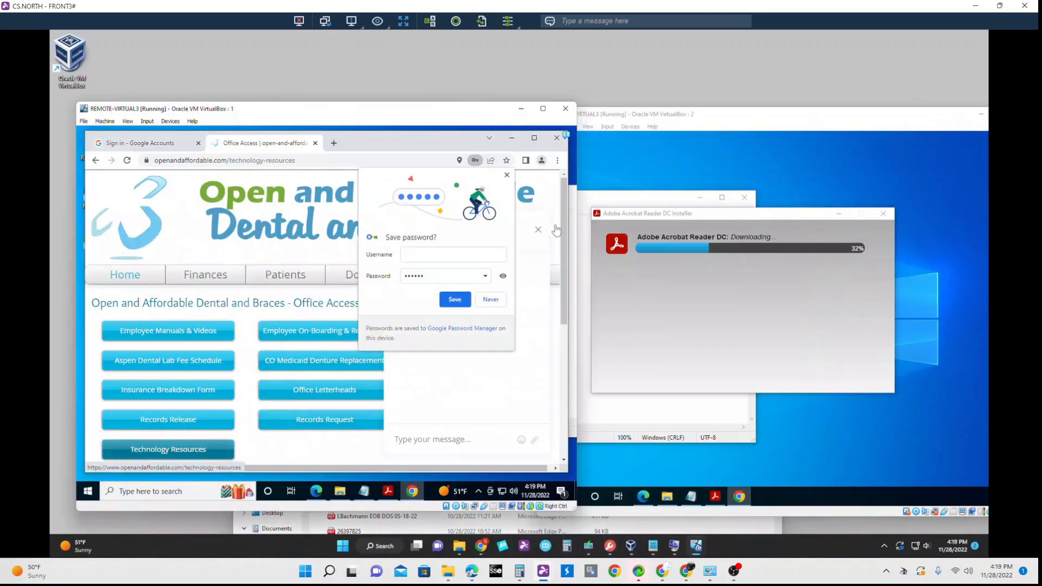
left_click(507, 175)
left_click(197, 369)
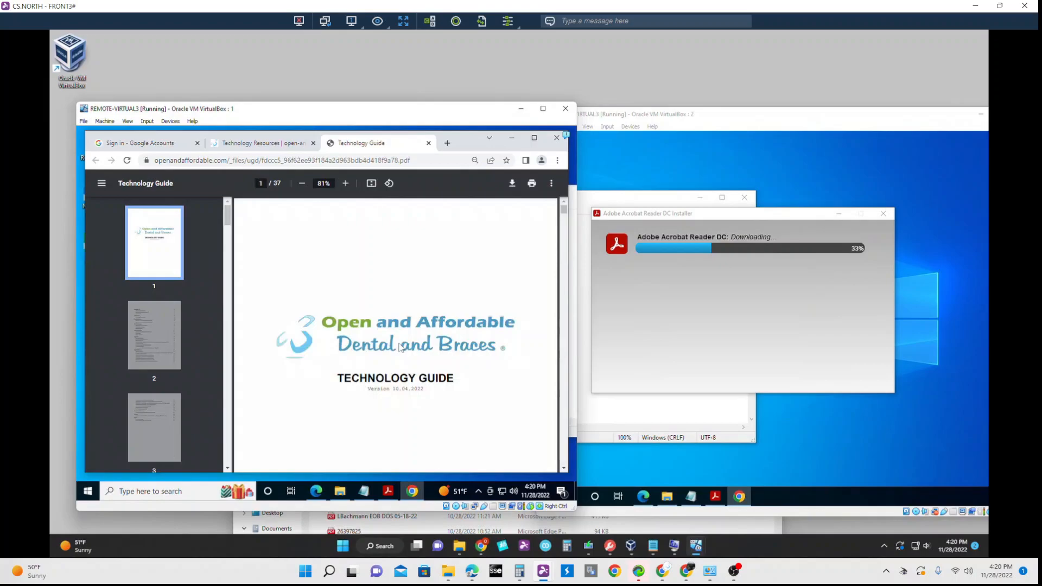
- Jump to the guide's Installing Oracle VirtualBox section on page 9 and follow the Eaglesoft link
left_click(157, 326)
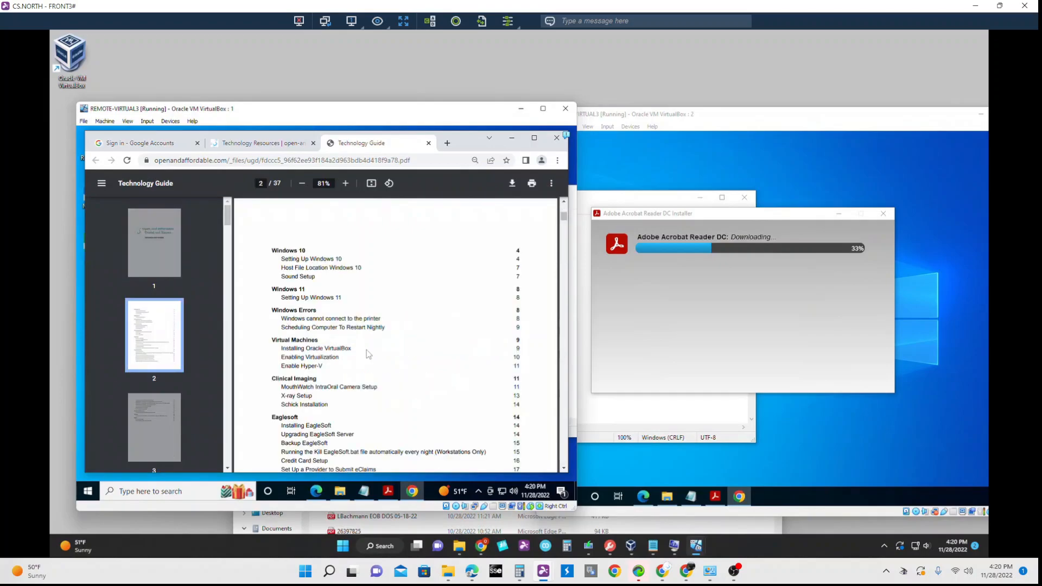
left_click(308, 350)
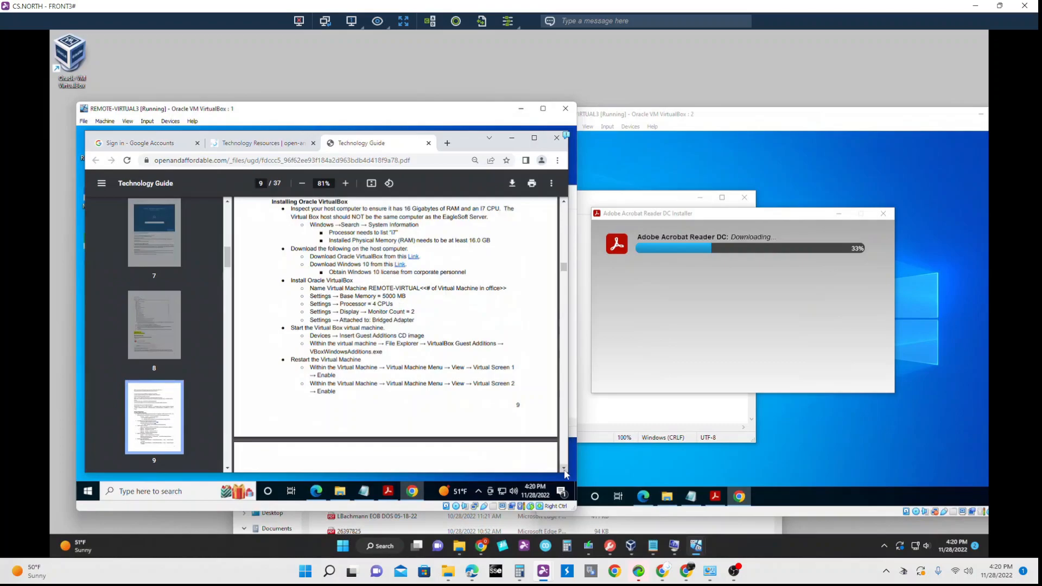
scroll(564, 470, "down", 2)
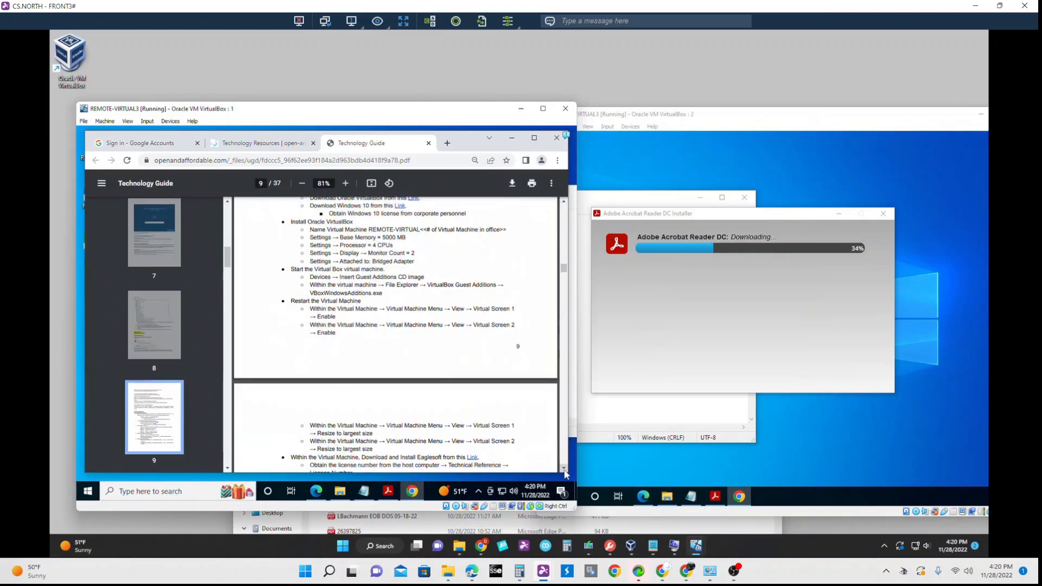
scroll(565, 469, "down", 1)
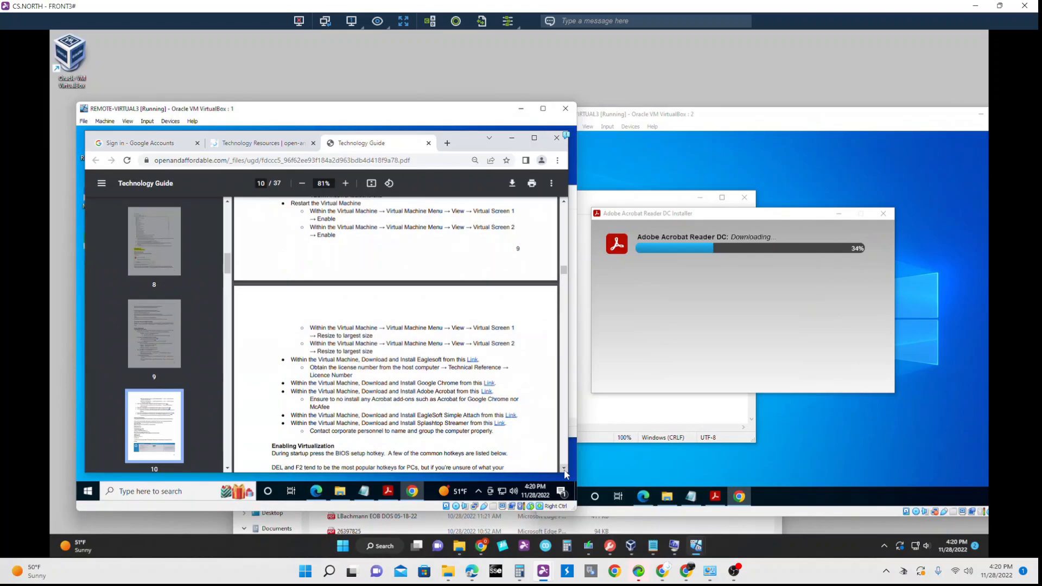
scroll(472, 343, "down", 1)
left_click(473, 341)
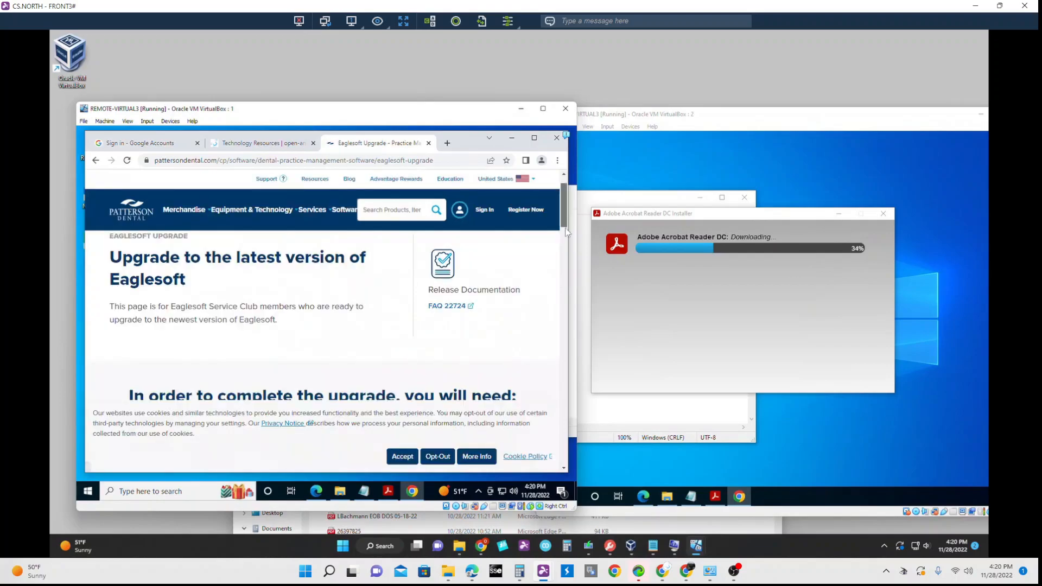
- Accept cookies on Patterson's page and open FAQ 23400 under Download Prior Versions
scroll(566, 245, "down", 2)
scroll(566, 258, "down", 4)
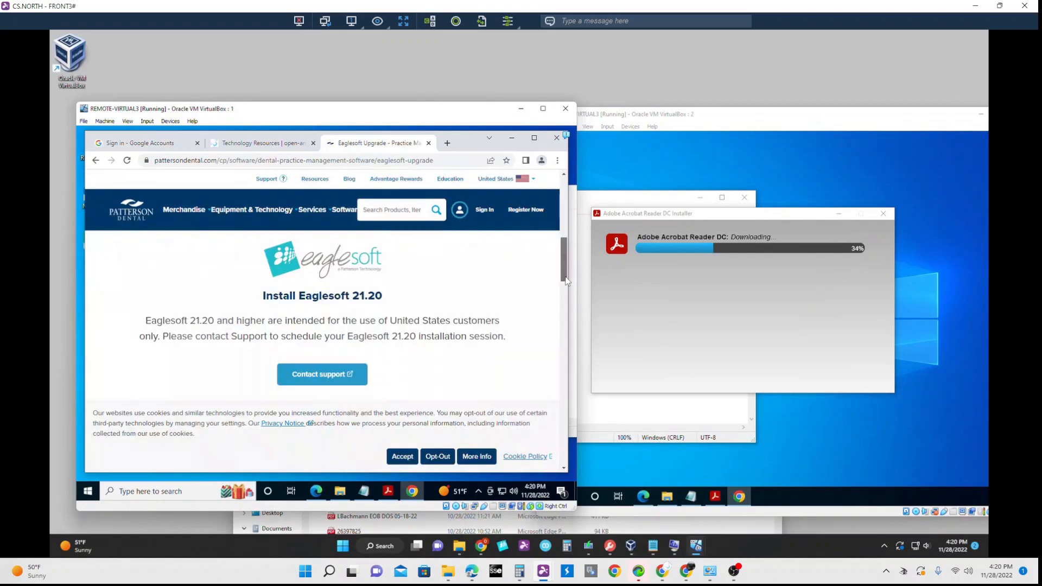
scroll(566, 281, "down", 1)
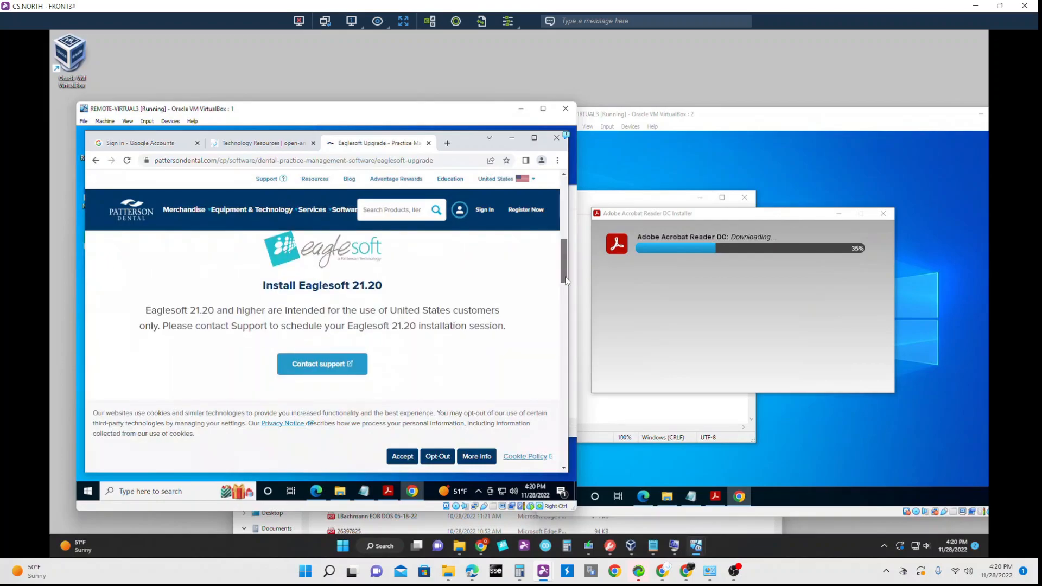
scroll(566, 281, "down", 3)
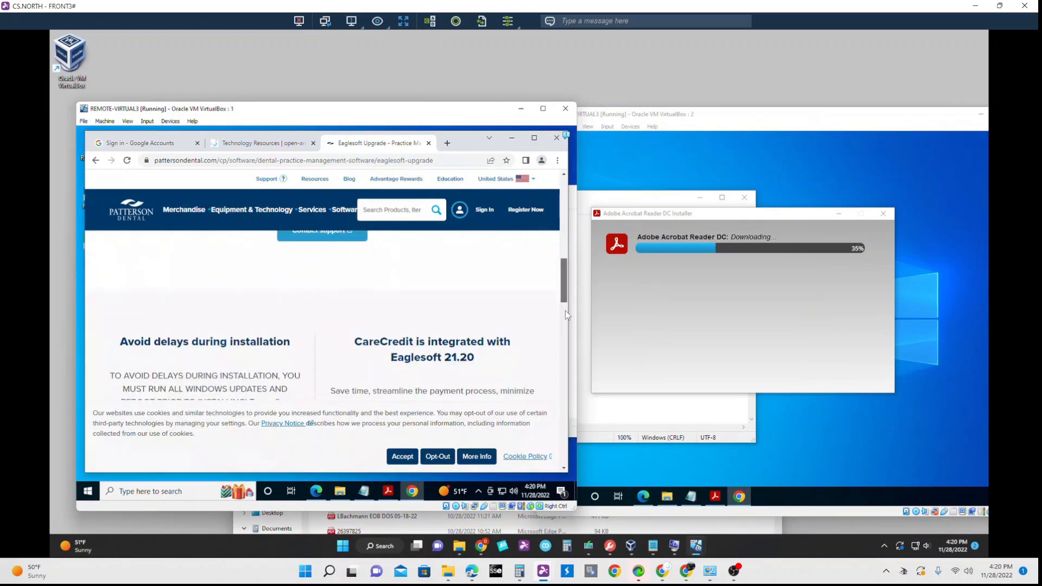
scroll(566, 315, "down", 4)
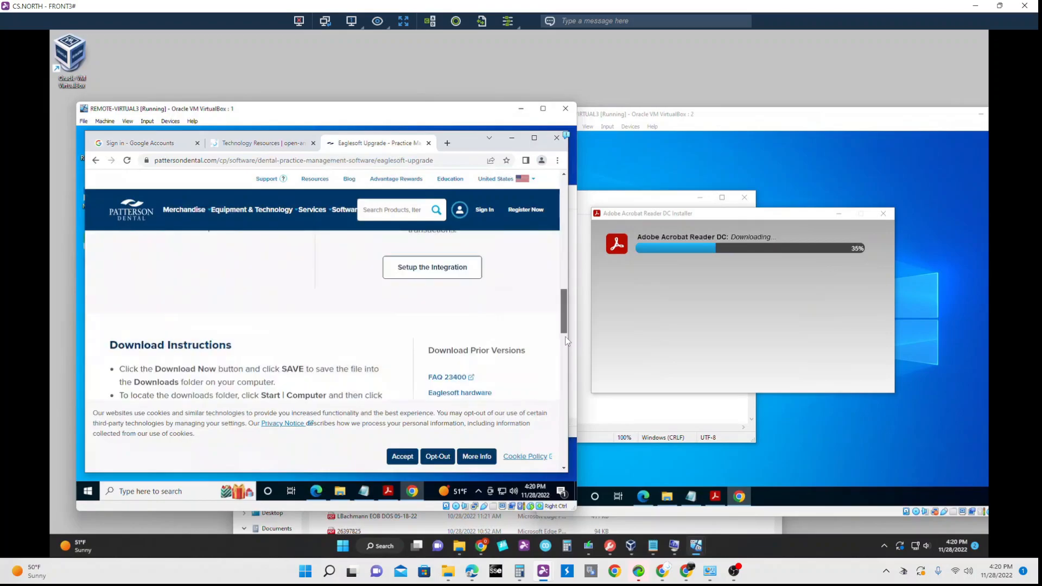
left_click_drag(567, 340, 566, 378)
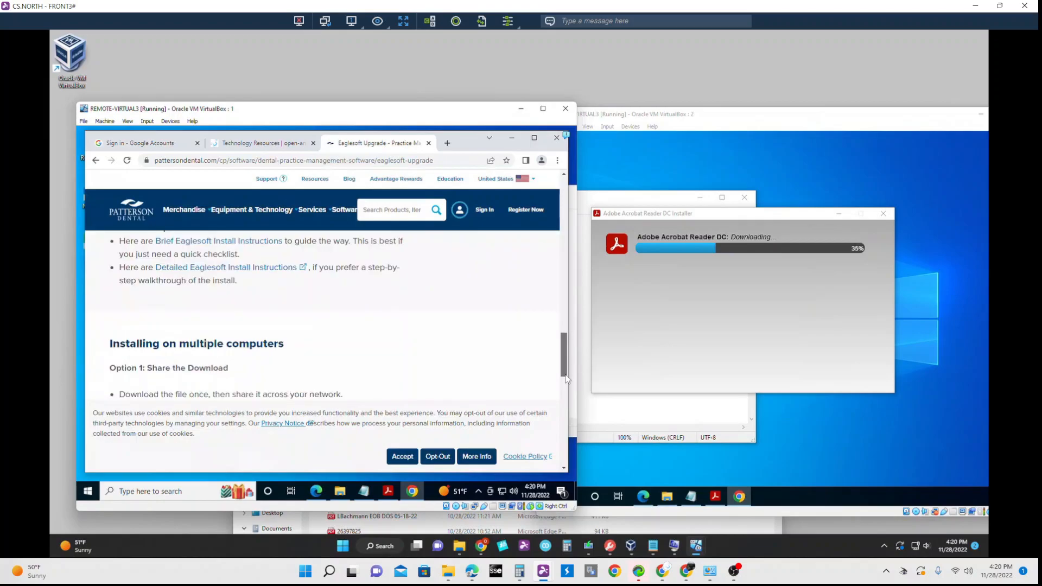
left_click_drag(566, 378, 566, 430)
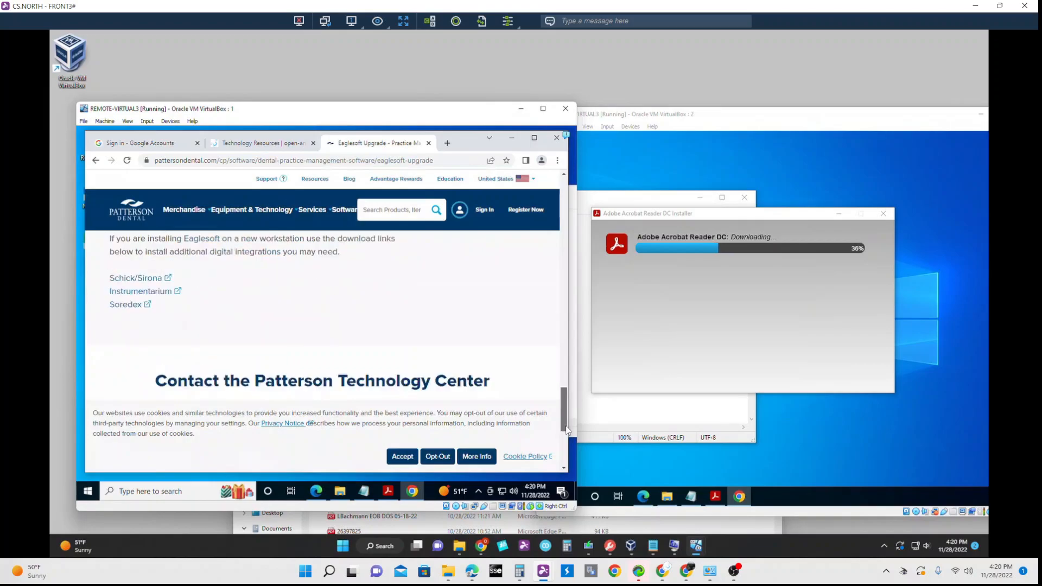
scroll(567, 430, "down", 1)
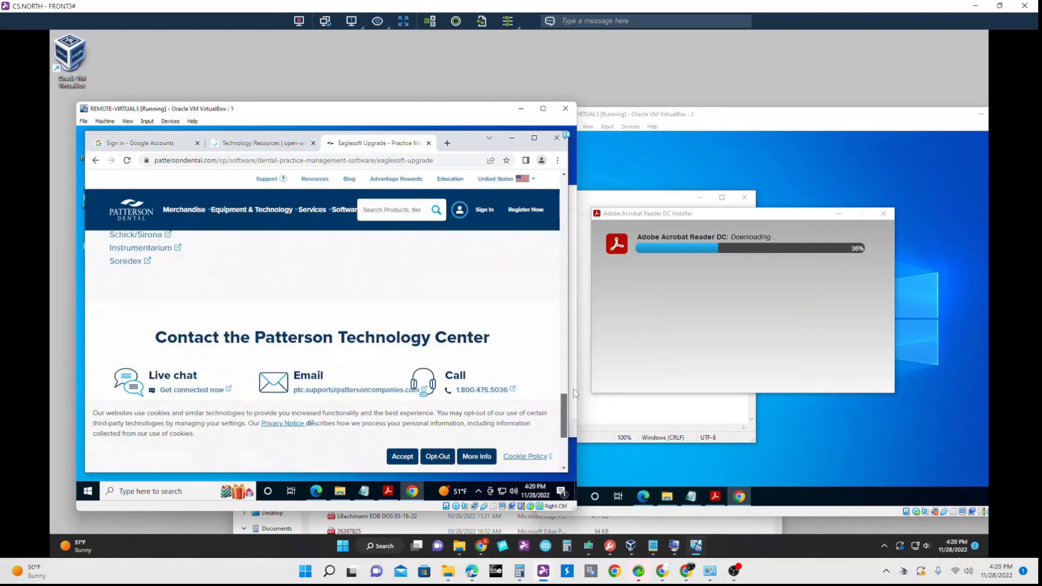
left_click(403, 456)
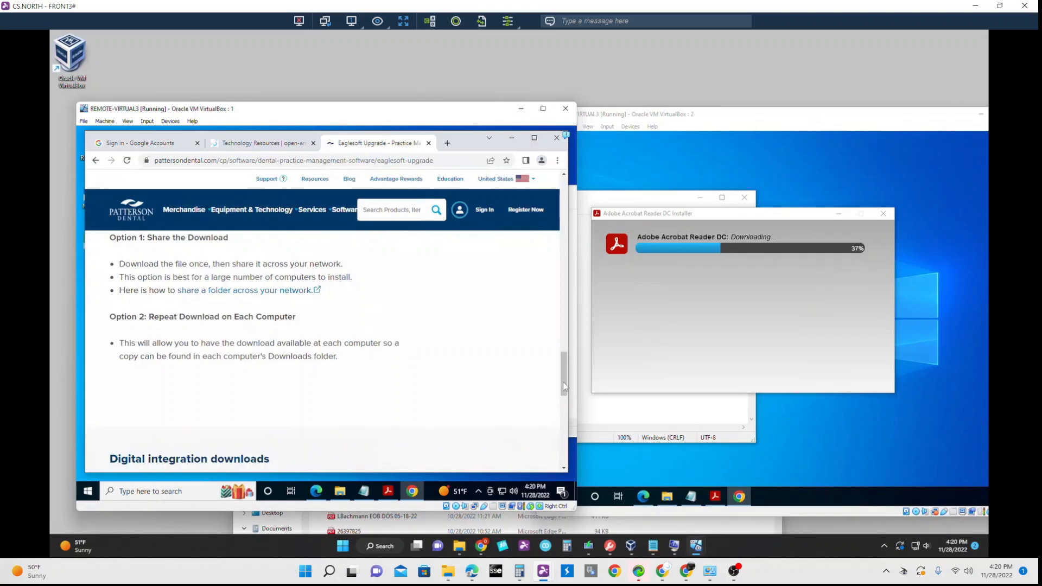
left_click(446, 379)
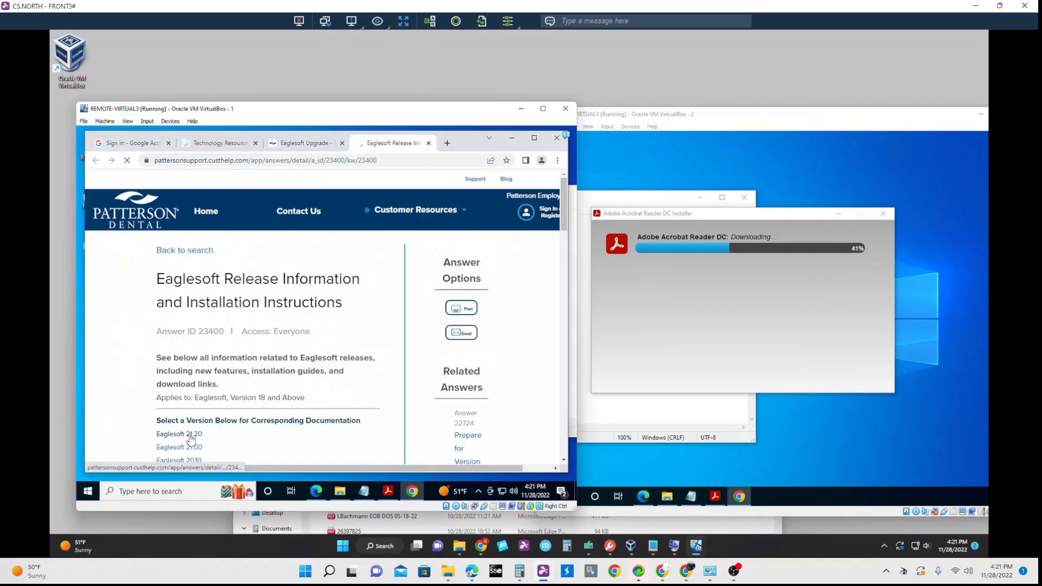
- Locate the Eaglesoft 21.00.18 installer on Patterson's release page and start its download
left_click(191, 438)
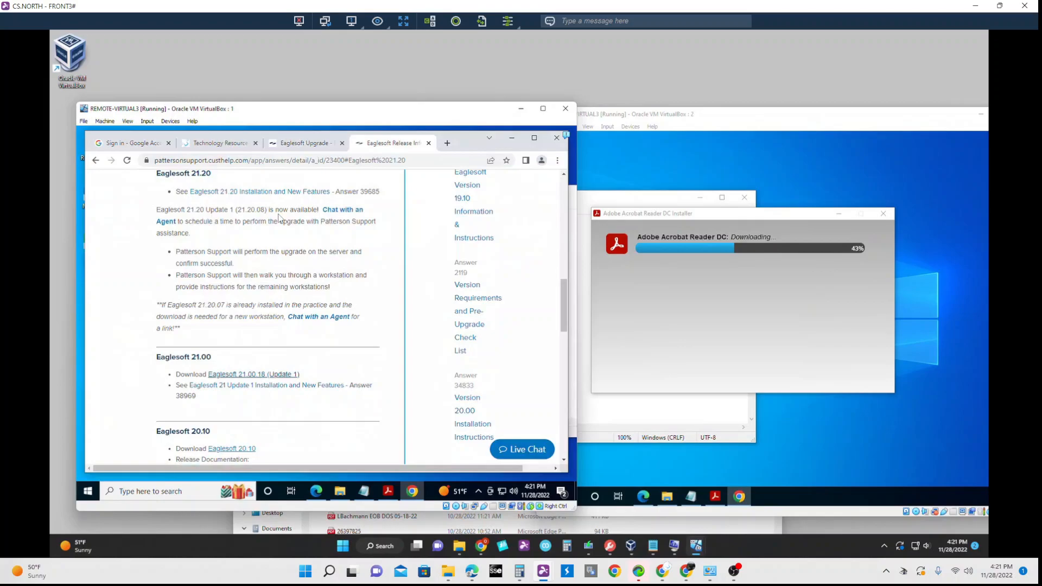
scroll(279, 217, "up", 8)
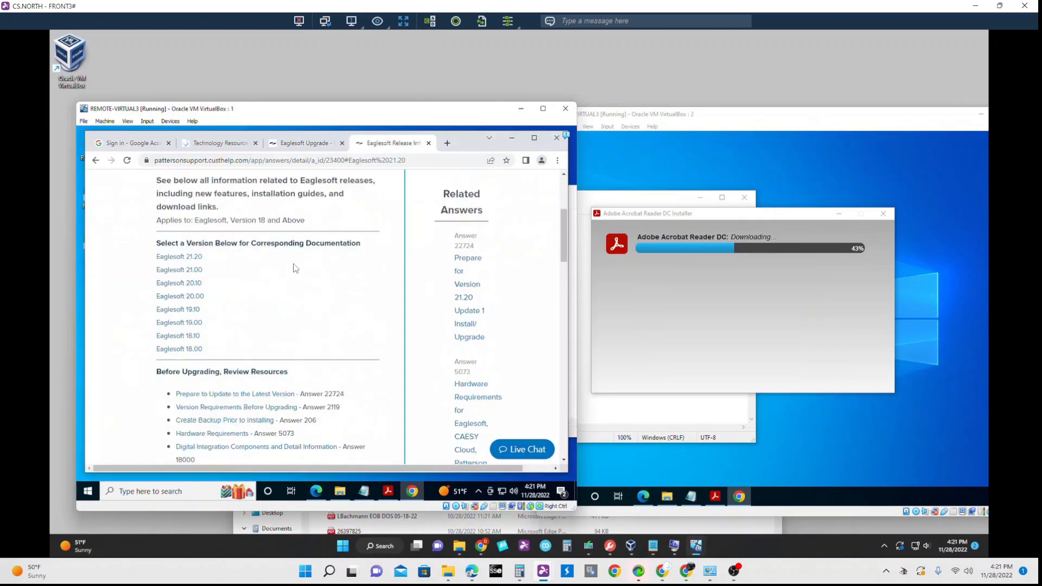
scroll(295, 269, "up", 3)
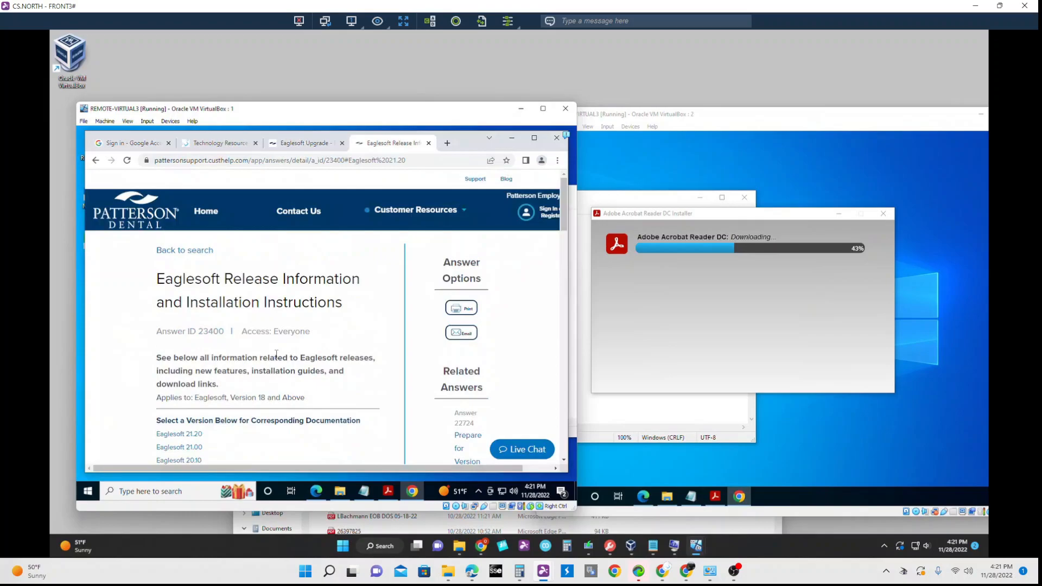
scroll(351, 316, "down", 3)
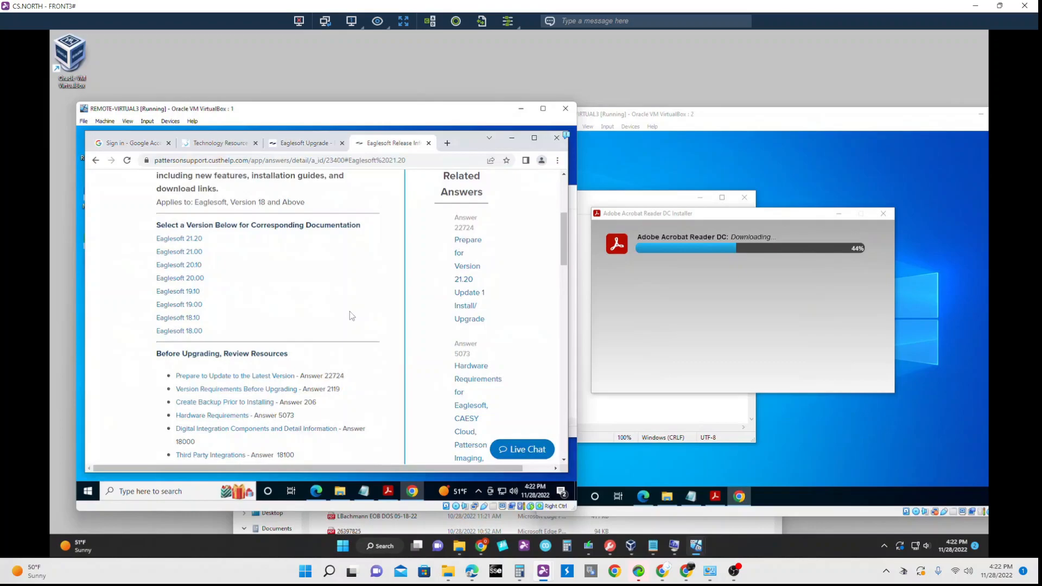
scroll(350, 314, "down", 2)
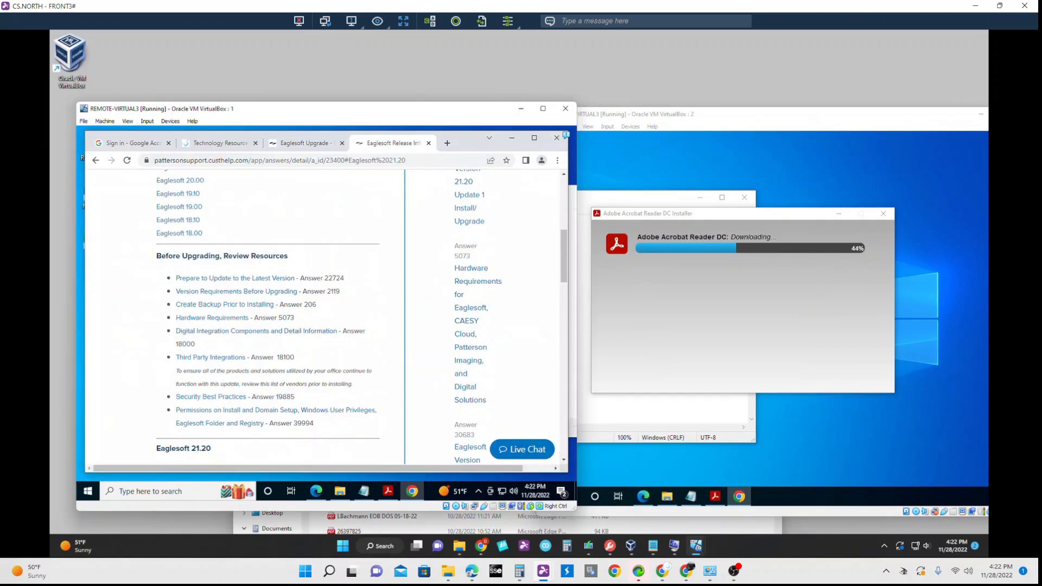
scroll(325, 314, "down", 2)
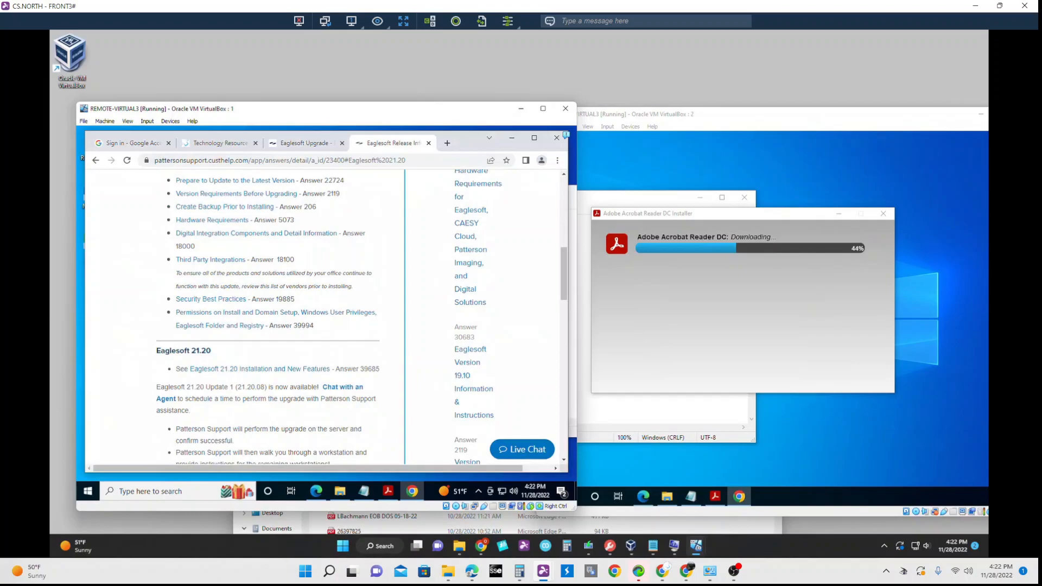
scroll(273, 364, "down", 2)
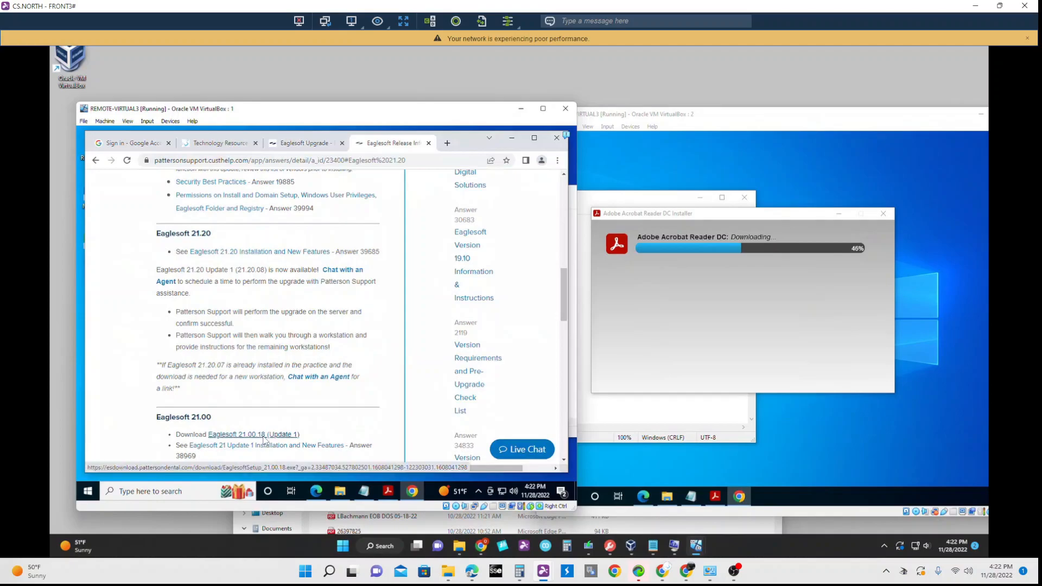
left_click(264, 436)
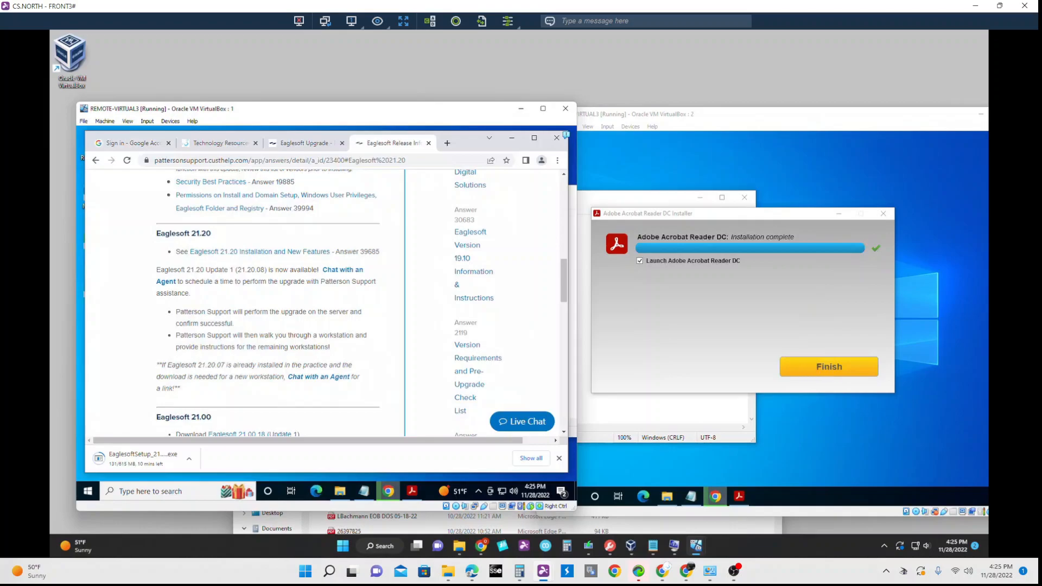
- Finish the Acrobat Reader installation, then close the Adobe download page in Edge on the first VM
left_click(829, 366)
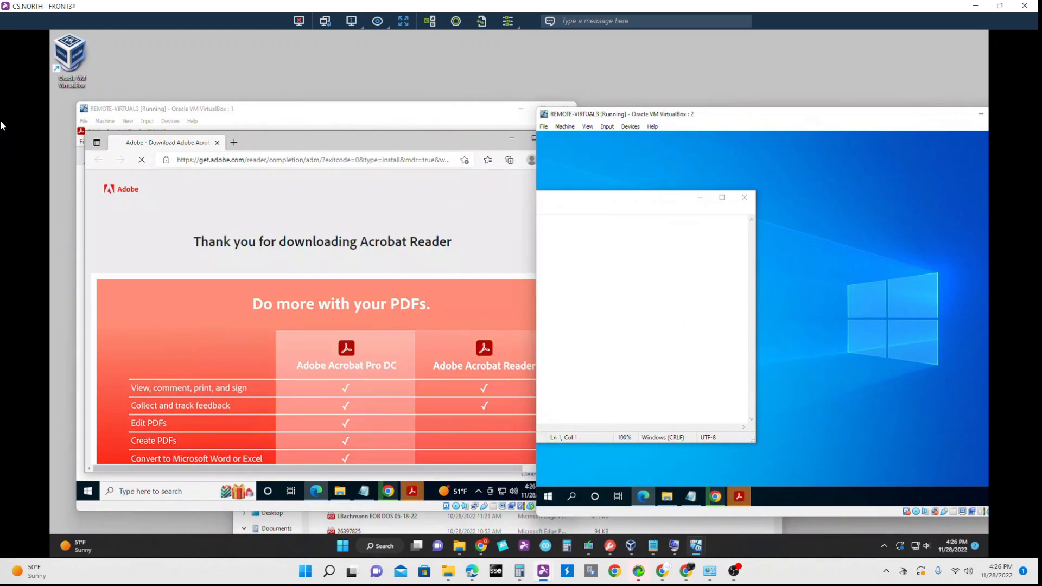
left_click(391, 219)
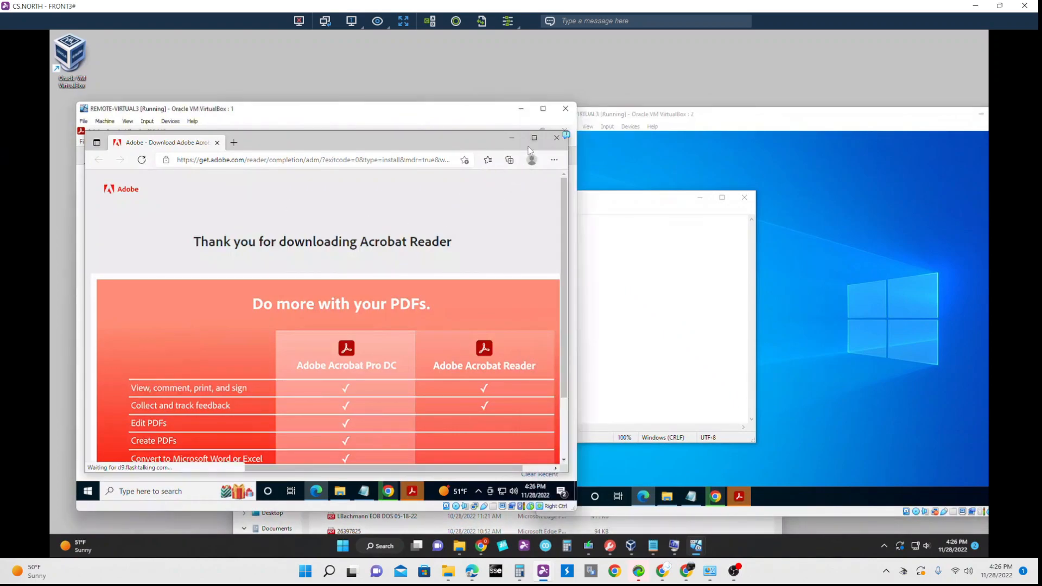
left_click(561, 140)
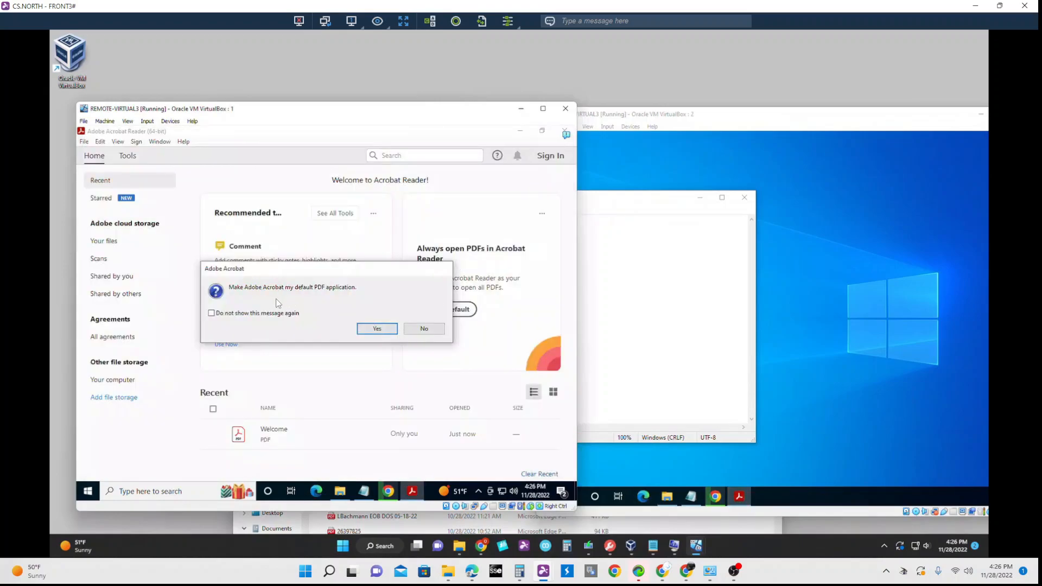
- Accept Reader's default-PDF prompt and switch the .pdf association from Microsoft Edge to Adobe Acrobat
left_click(212, 314)
key("space")
key("Return")
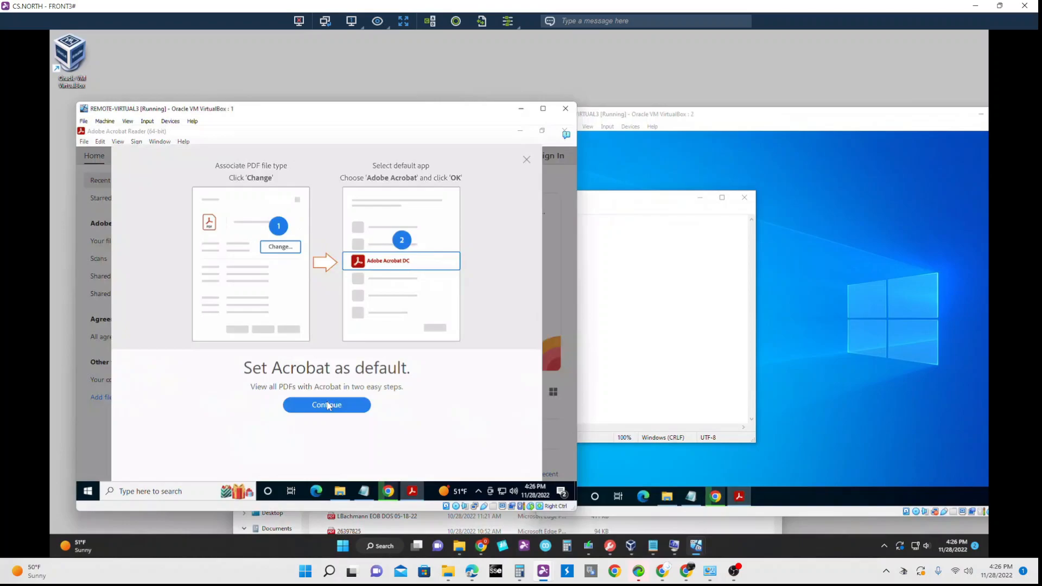
left_click(327, 406)
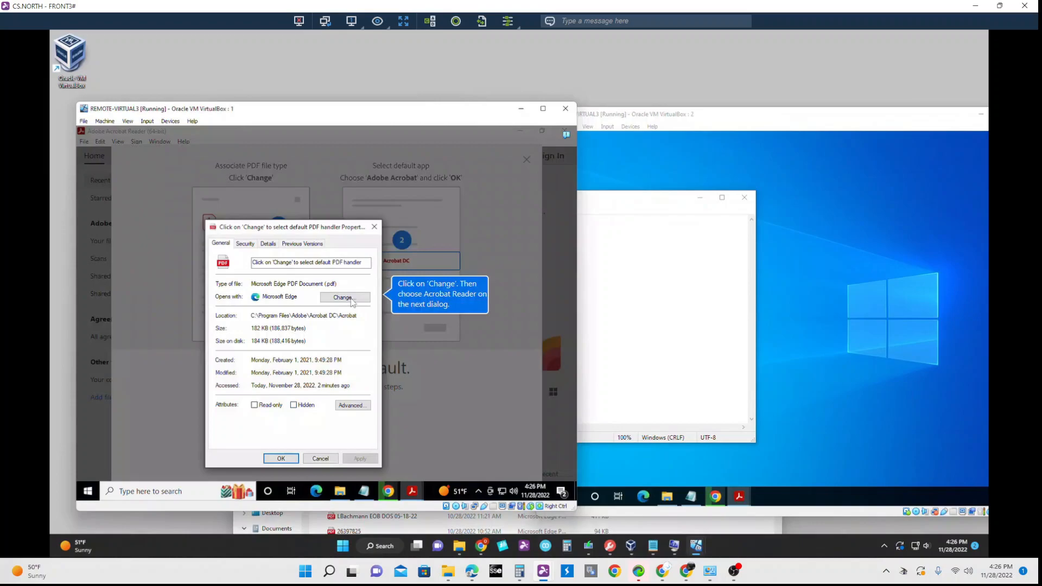
left_click(340, 300)
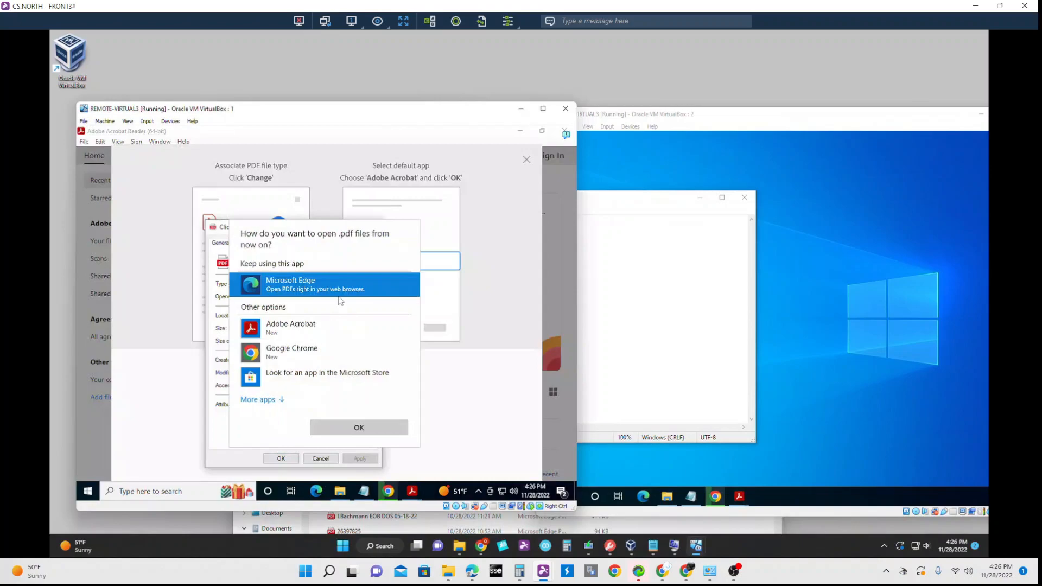
left_click(302, 330)
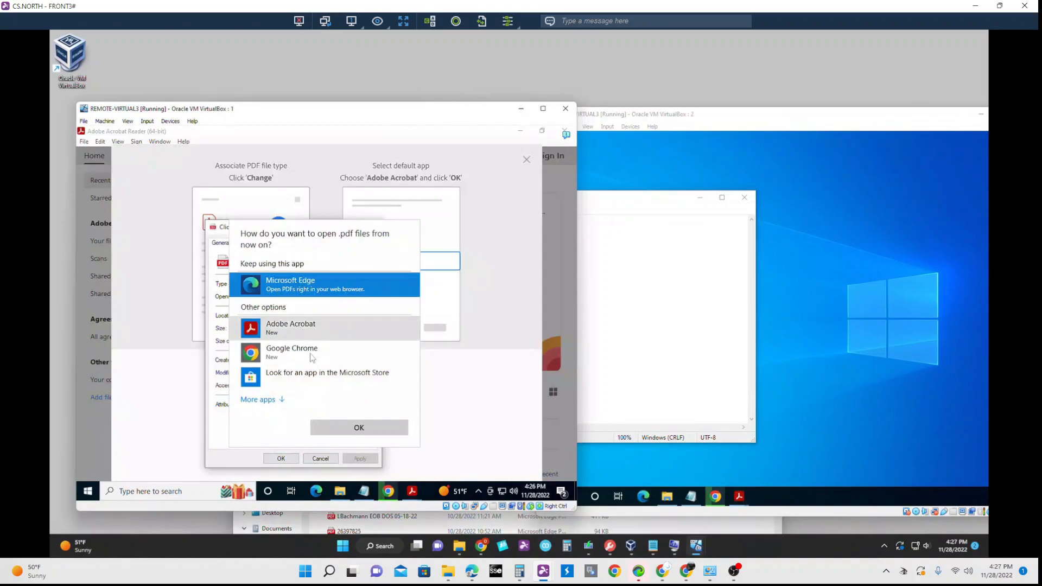
left_click(357, 429)
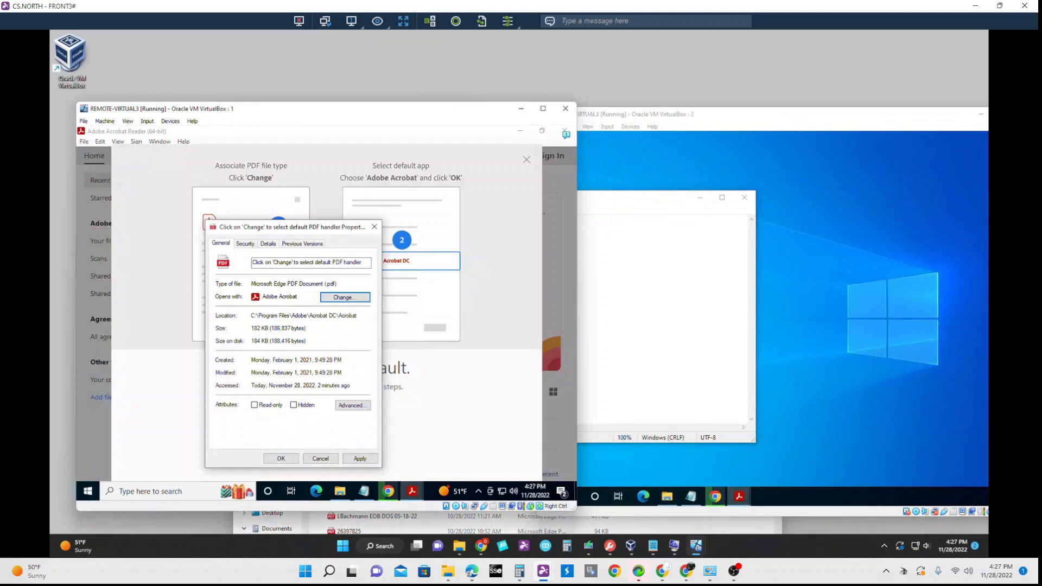
key("Return")
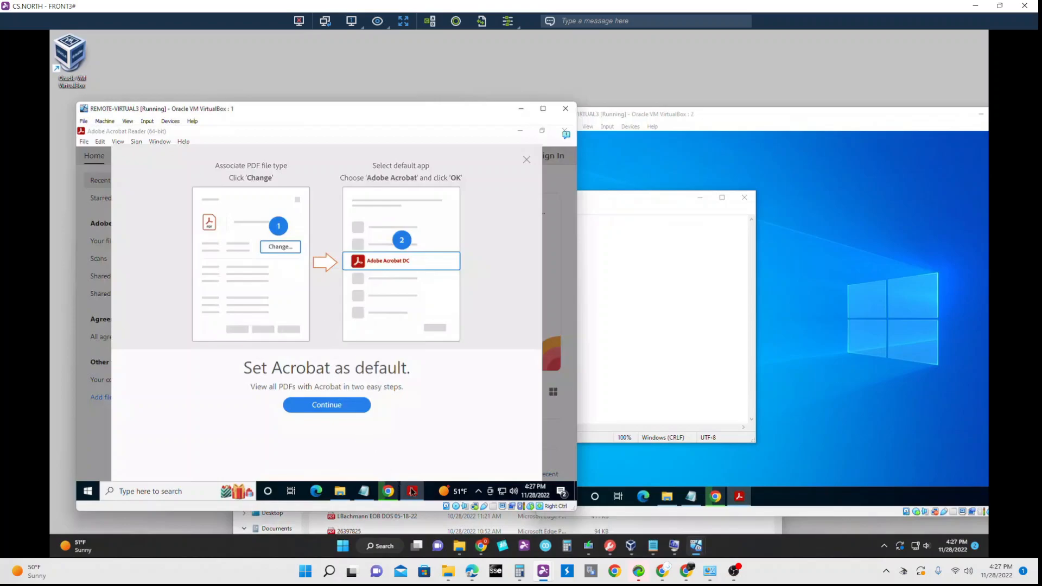
- Dismiss the set-as-default guide and the VirtualBox notifications, then close Acrobat Reader
left_click(527, 162)
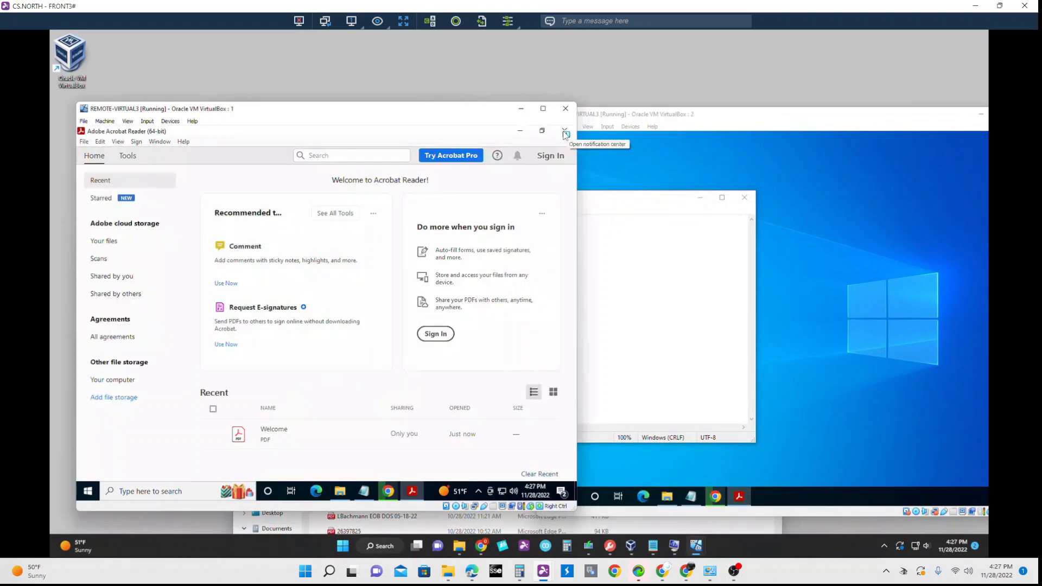
left_click(566, 136)
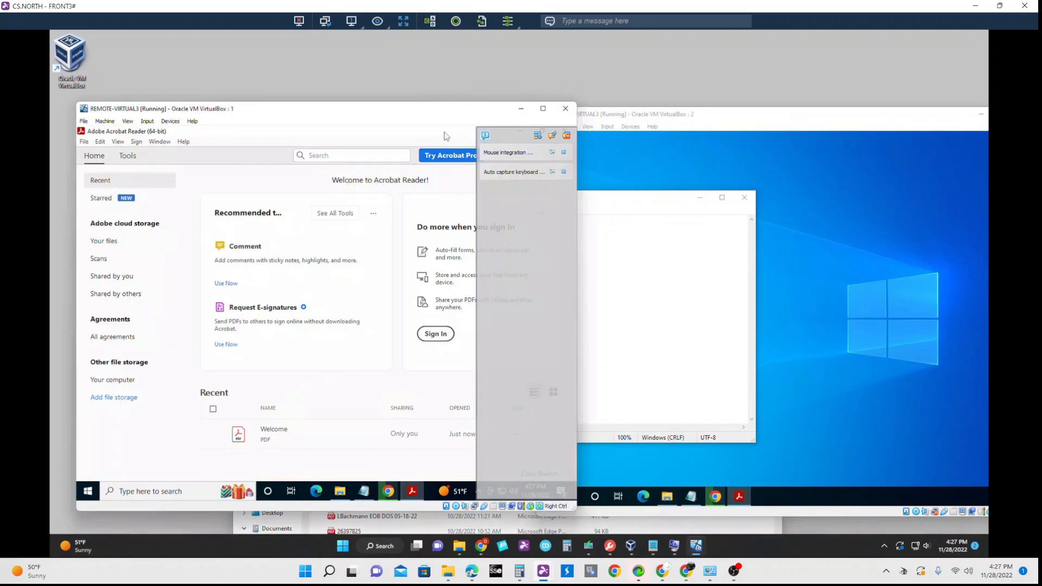
left_click(567, 136)
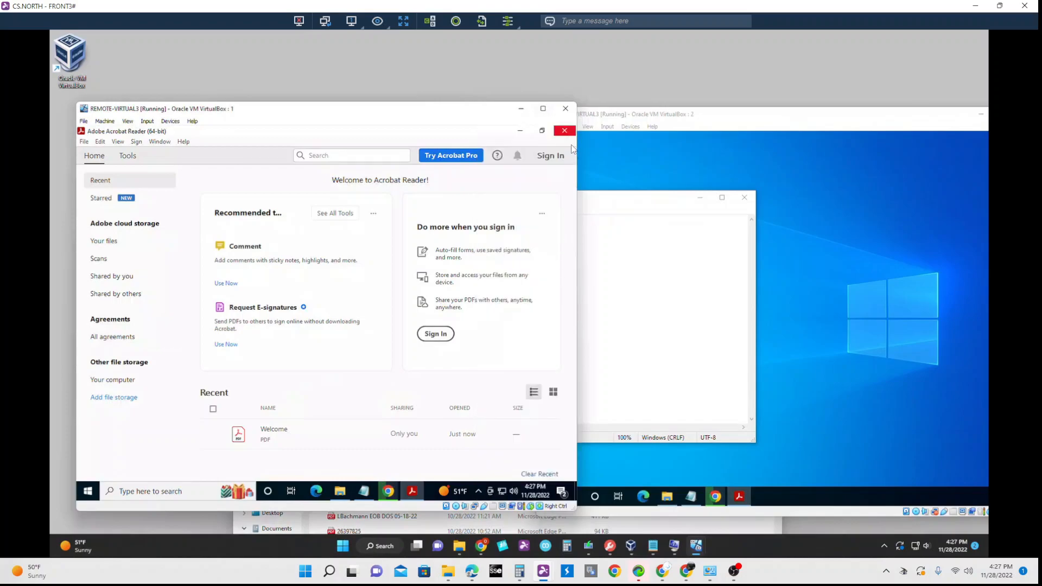
left_click(565, 133)
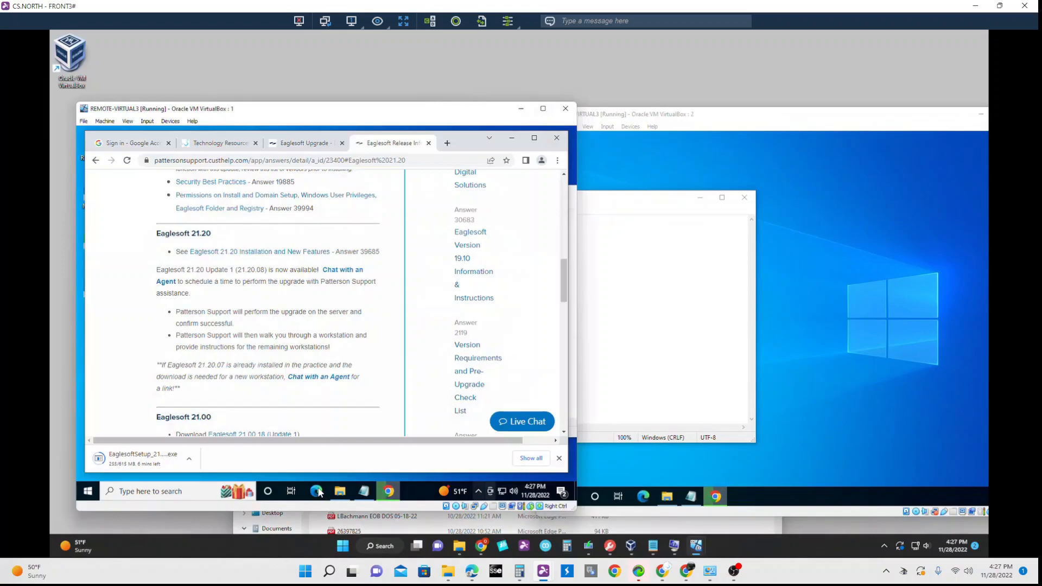
- Unpin Microsoft Edge from the taskbar and show the finished EaglesoftSetup_21.00.18 download in its folder
left_click(319, 492)
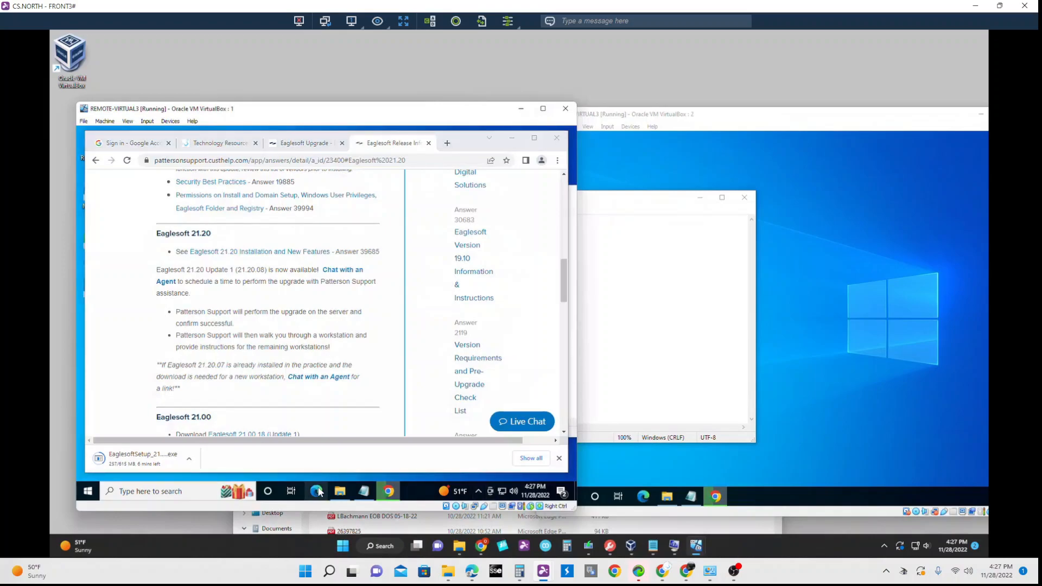
right_click(319, 491)
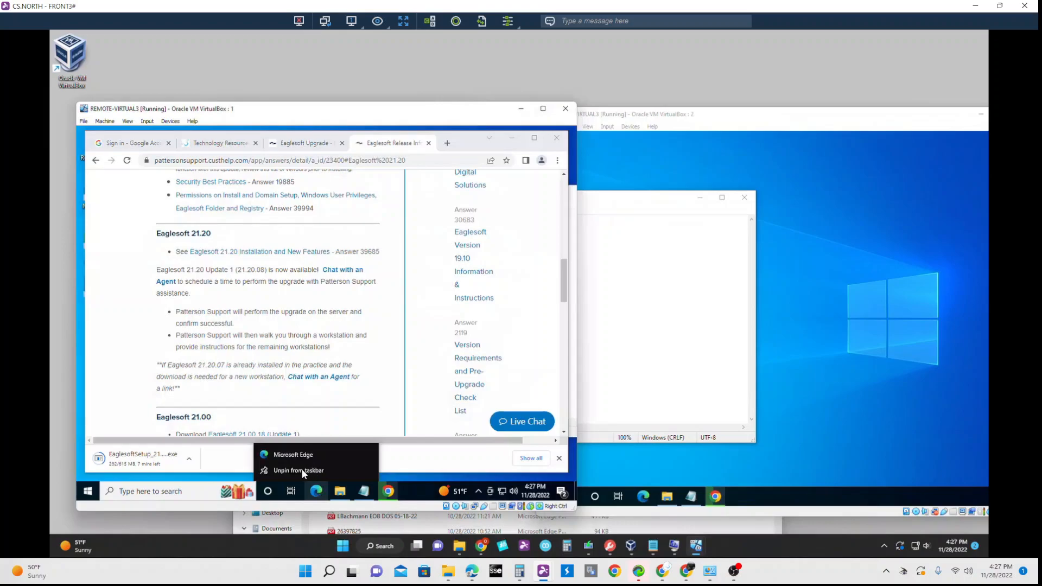
left_click(301, 469)
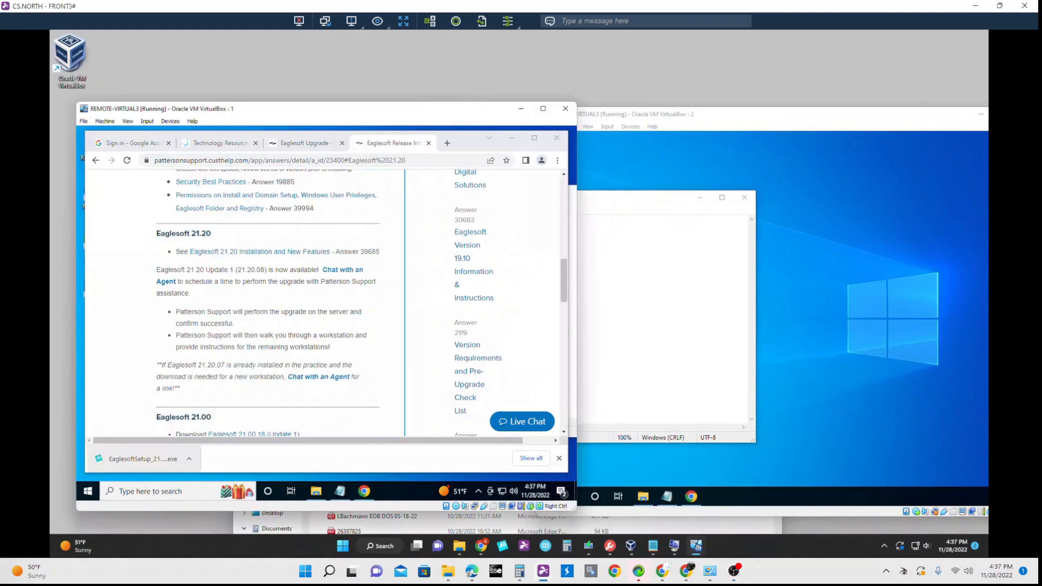
left_click(188, 459)
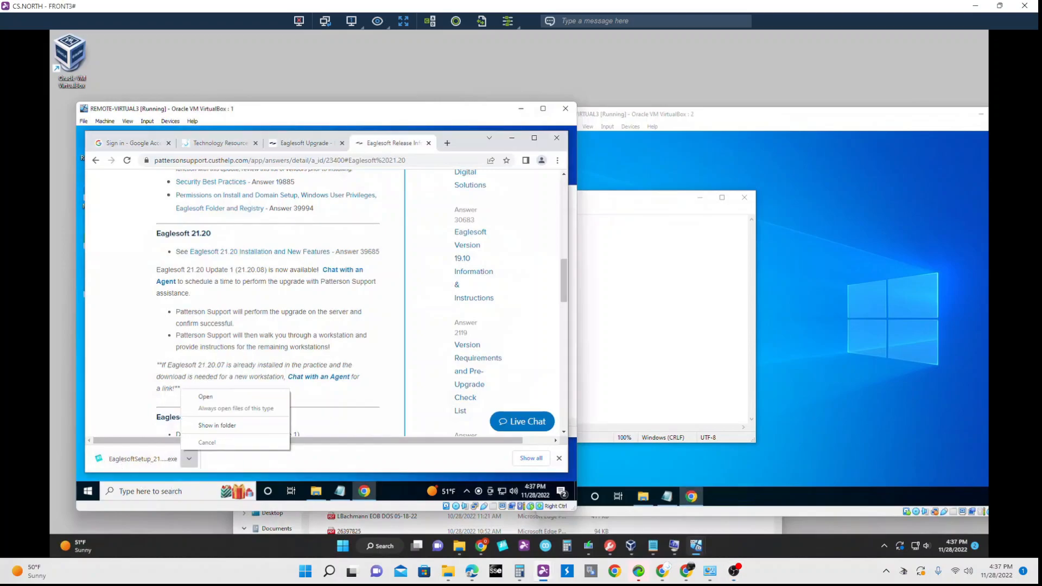
left_click(205, 426)
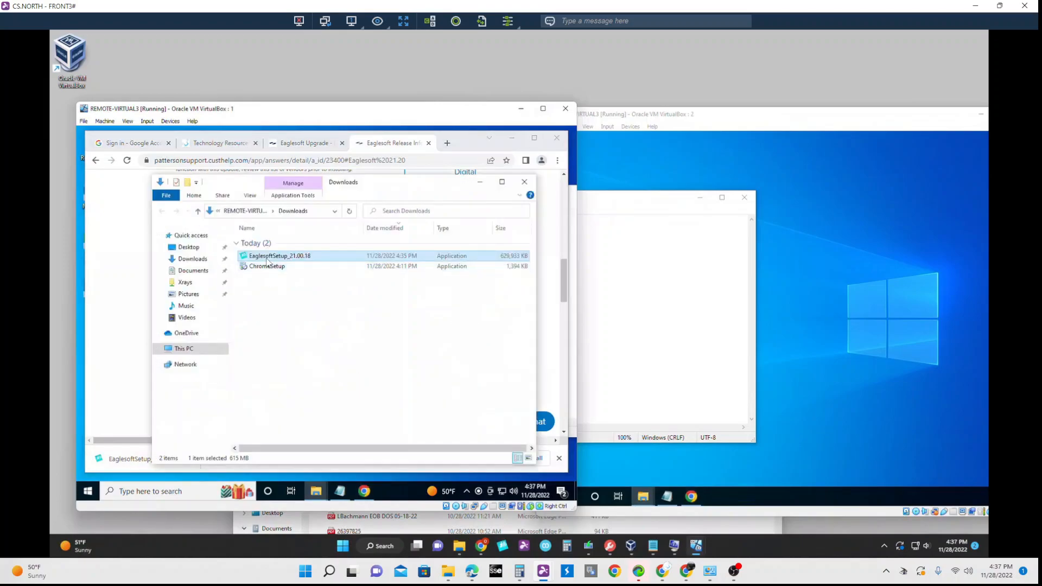
- Run EaglesoftSetup_21.00.18 as administrator to launch the Eaglesoft setup menu
right_click(267, 262)
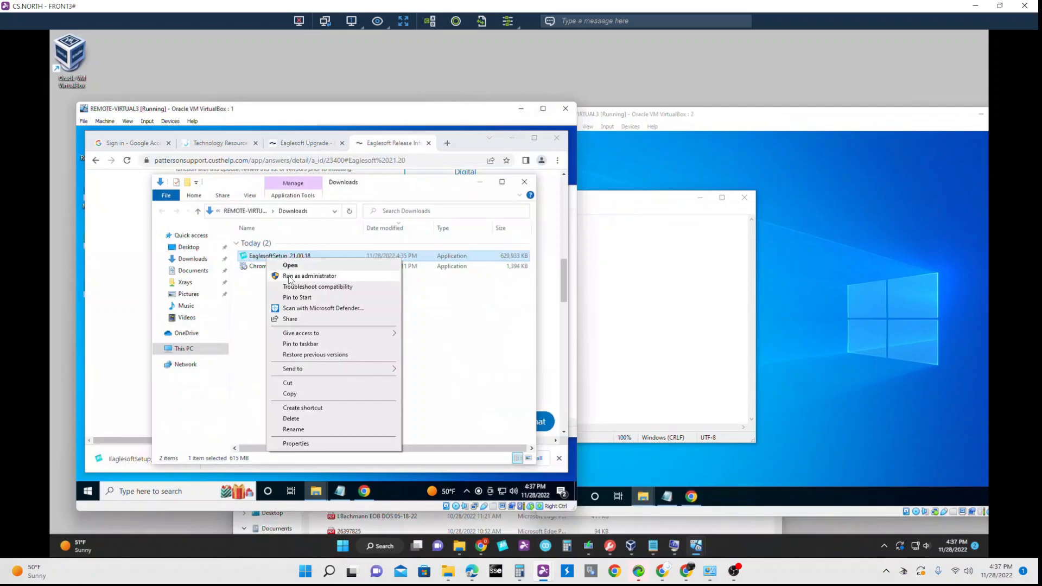
left_click(289, 277)
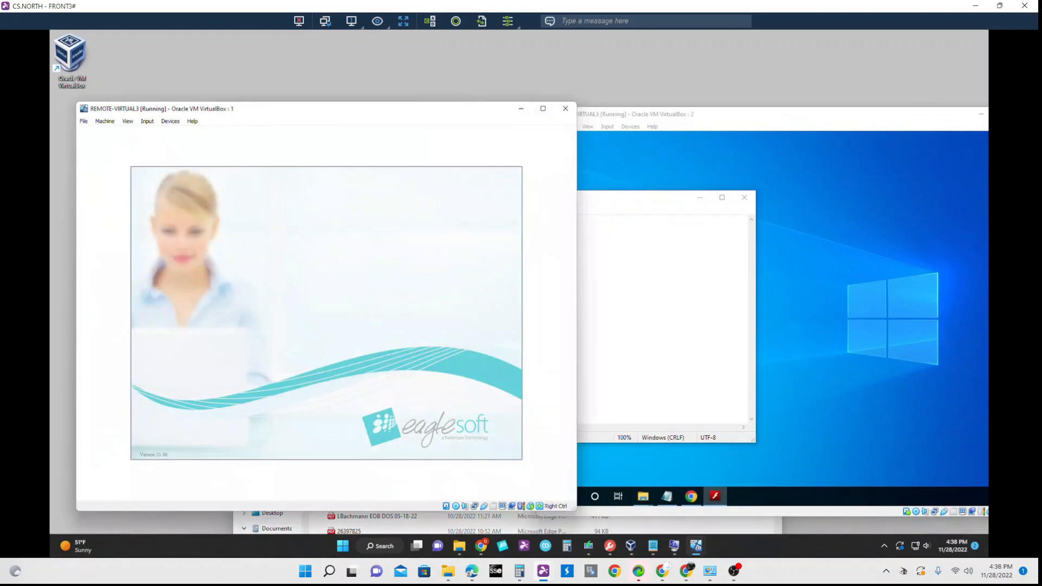
left_click(771, 497)
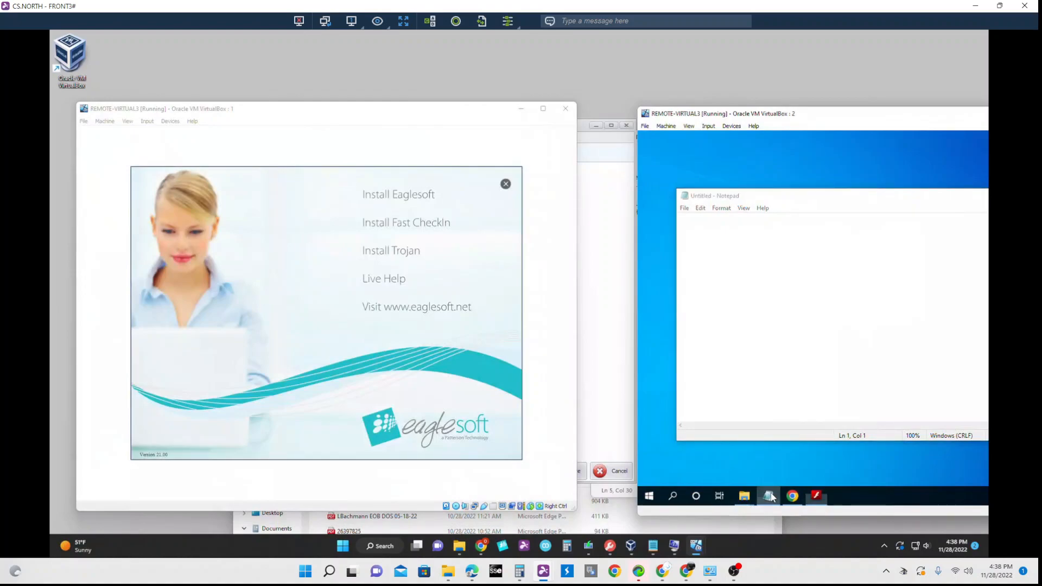
- Choose Install Eaglesoft and install the required Visual C++ prerequisite package
left_click(399, 198)
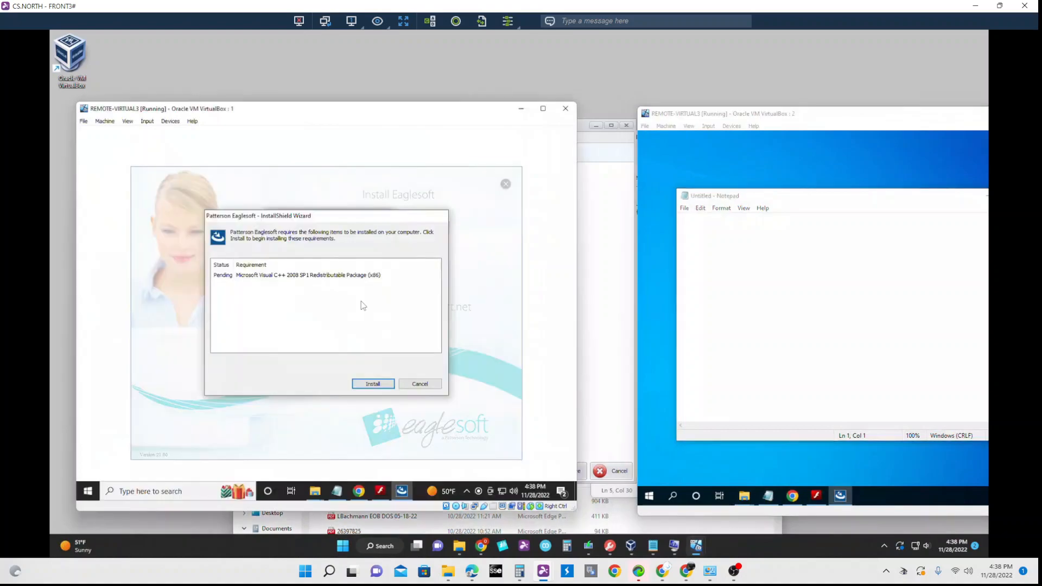
left_click(380, 384)
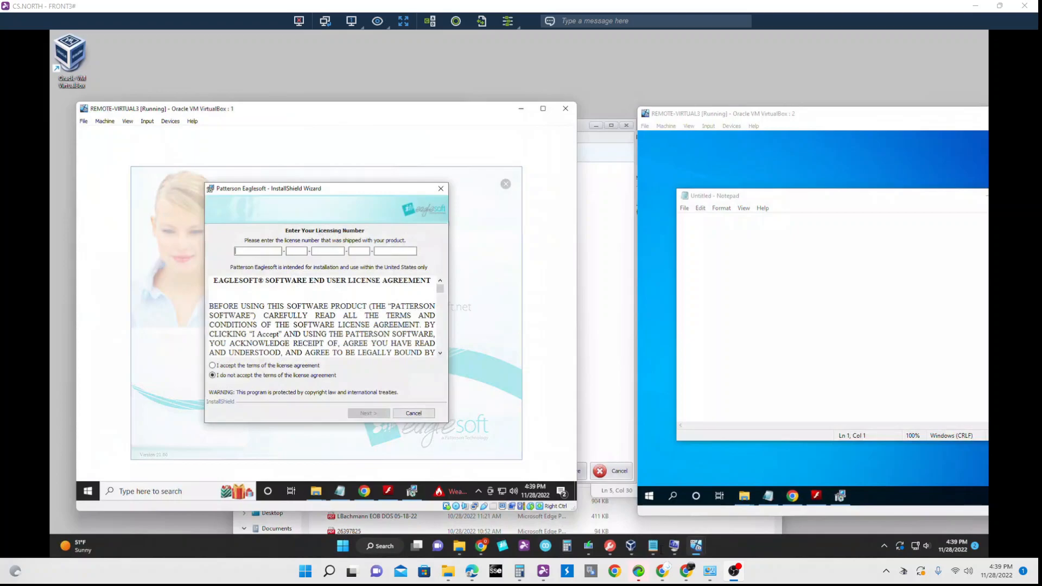
- Accept the Eaglesoft license agreement, enter the license number from Notepad, and continue
key("alt+Tab")
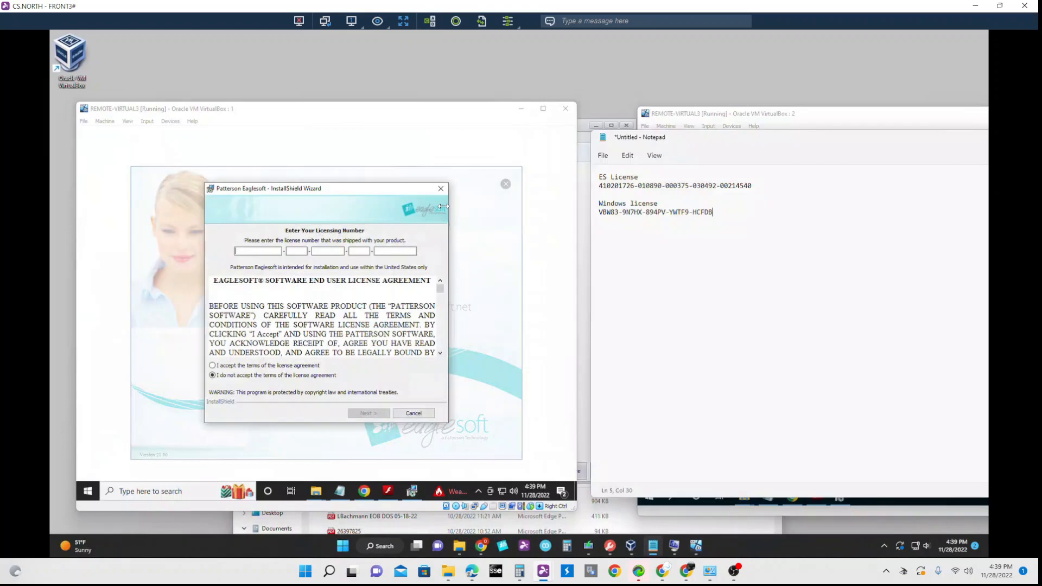
left_click(212, 365)
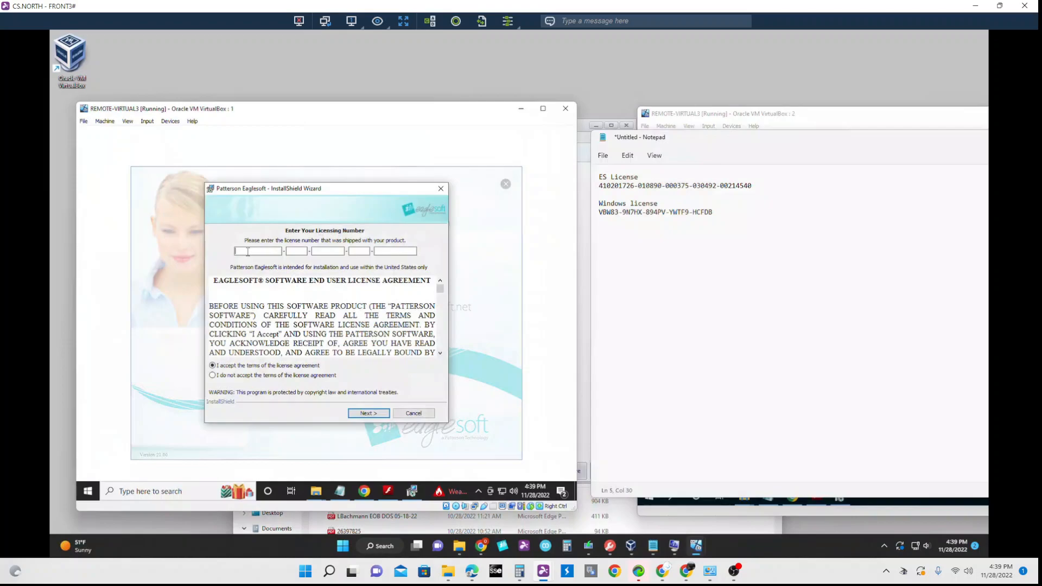
left_click(369, 413)
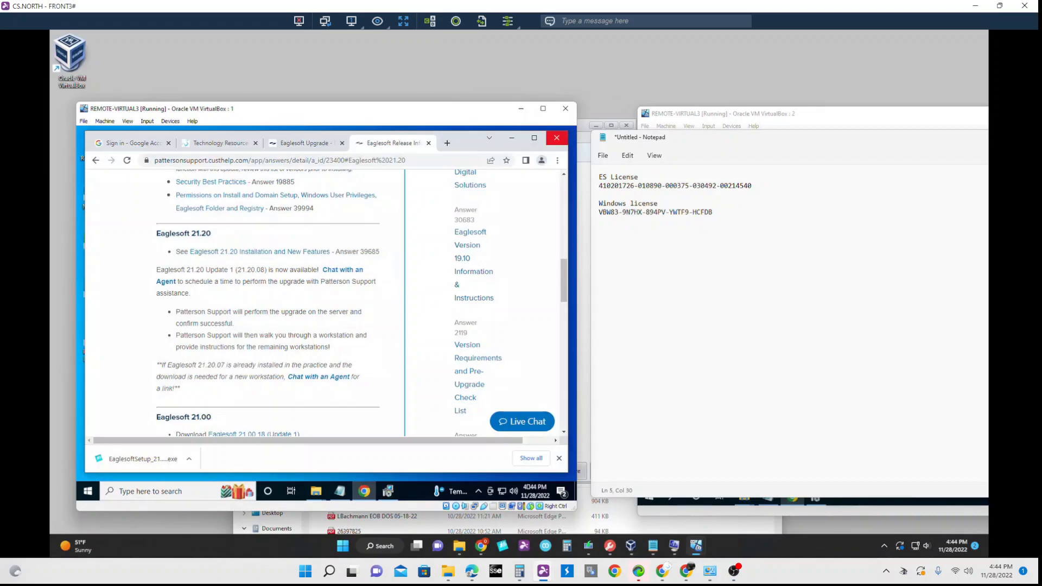
- Close Chrome, move the InstallShield window left, and make Chrome the default browser
left_click(557, 138)
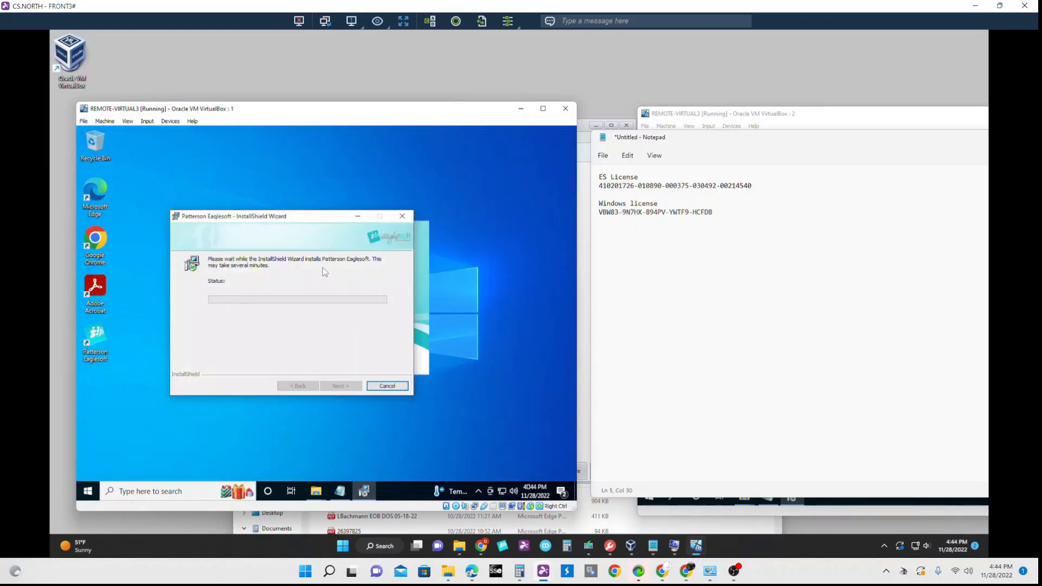
left_click_drag(282, 218, 196, 214)
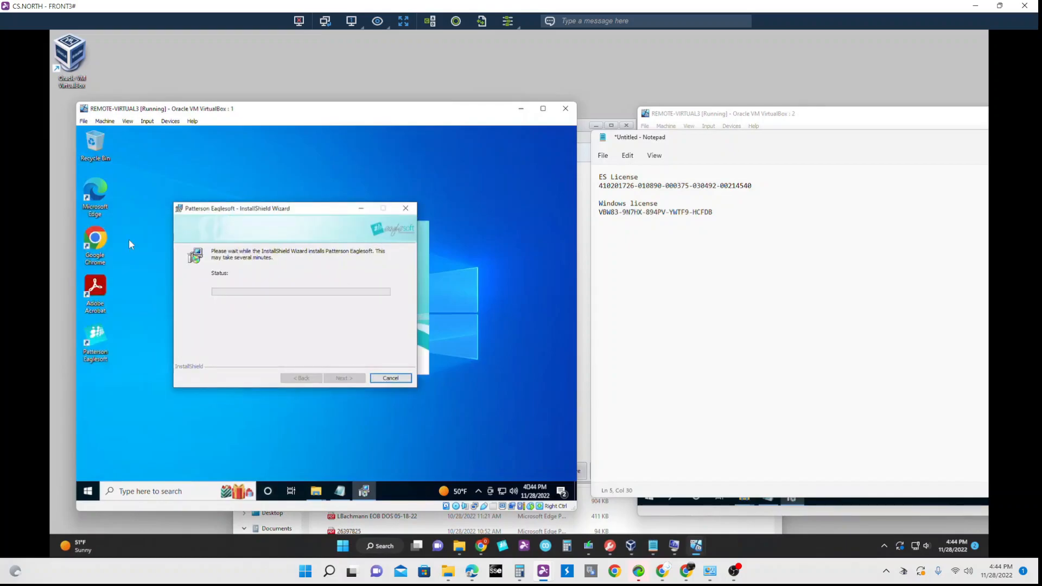
left_click(265, 180)
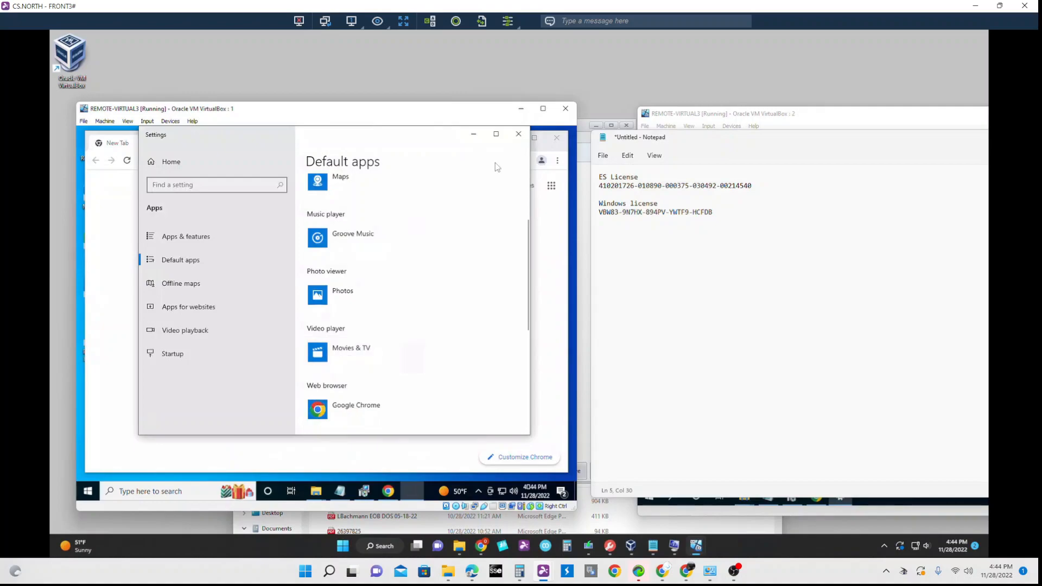
- Close the Default apps settings and minimize Chrome to reveal the Eaglesoft InstallShield wizard
left_click(519, 135)
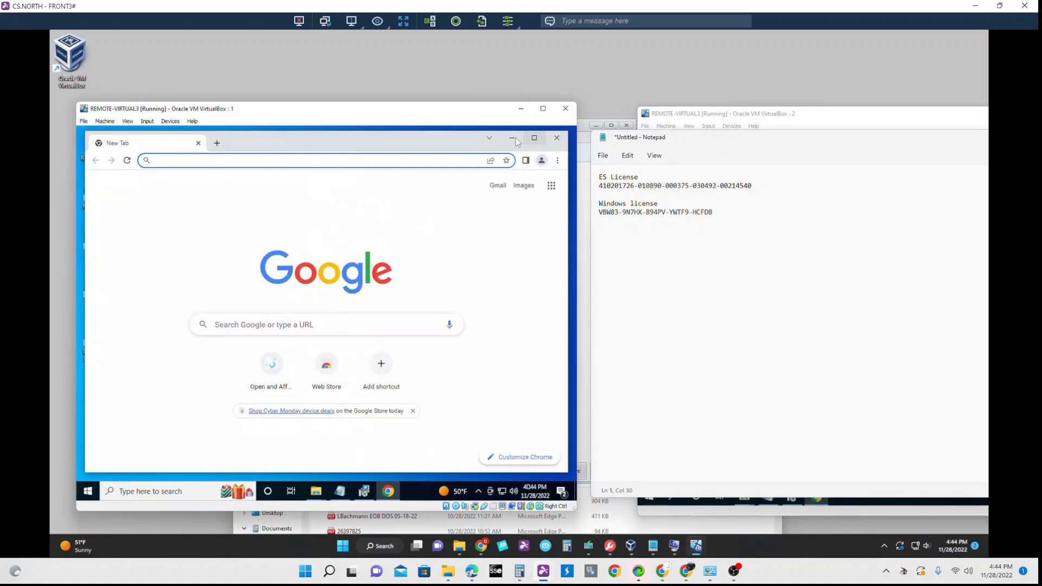
left_click(513, 138)
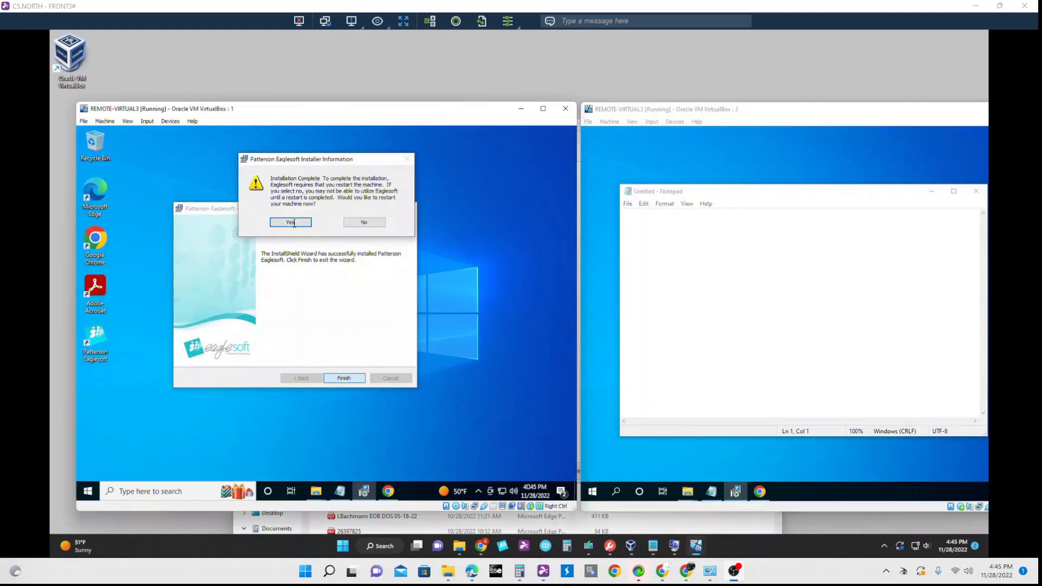
- Accept the Eaglesoft installer's restart prompt so the first VM reboots
left_click(291, 222)
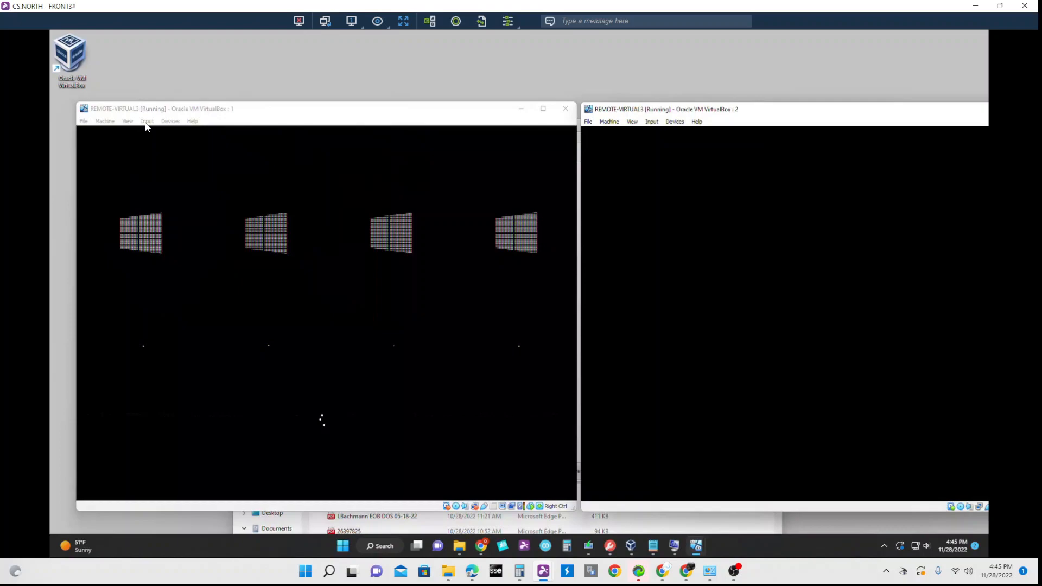
- Sign in to Windows on the restarted first VM
left_click(302, 352)
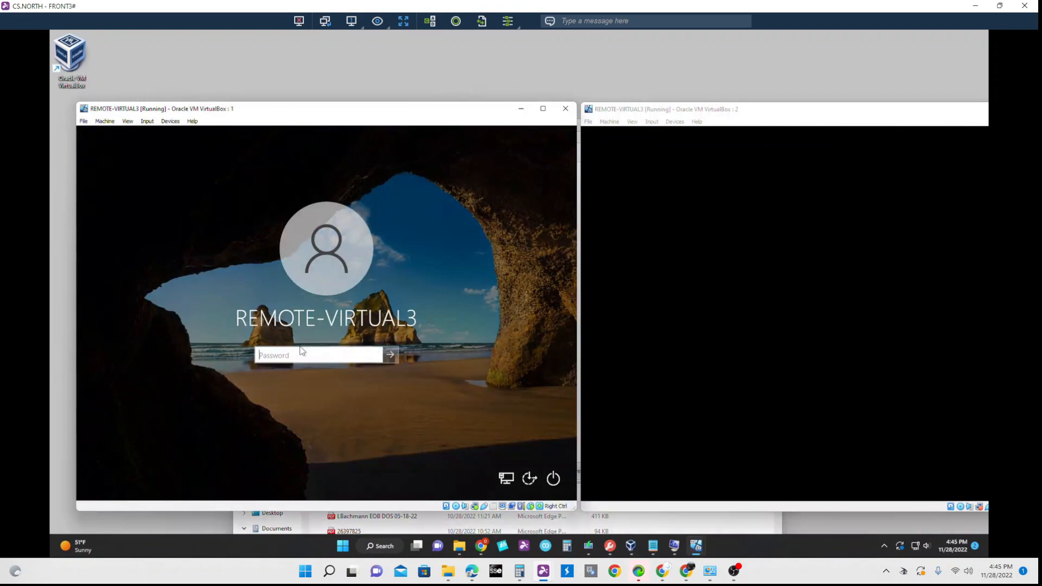
key("Return")
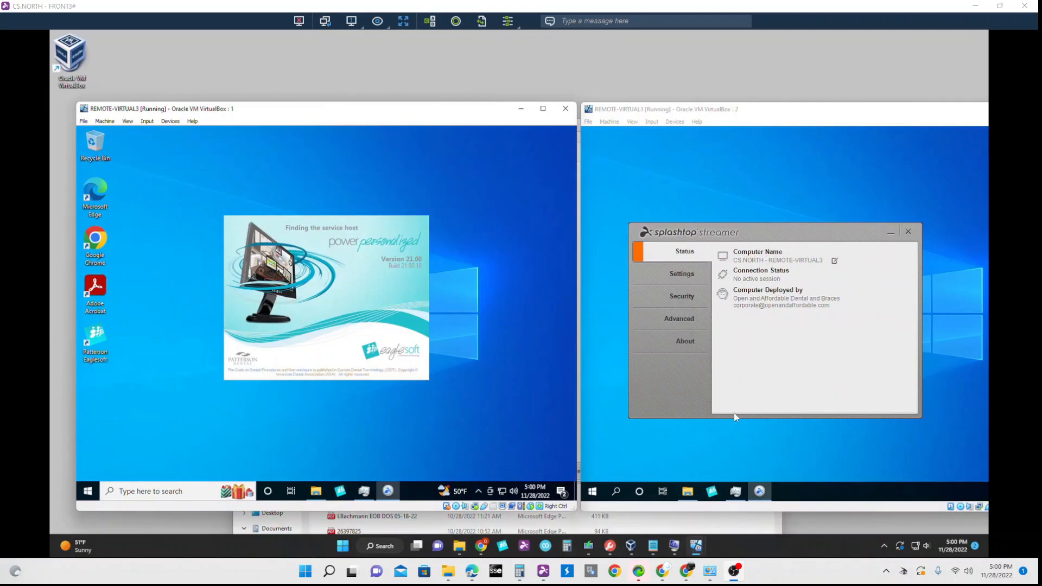
- Assign the REMOTE-VIRTUAL3 computer to the CS - North group in Splashtop Business
mouse_move(543, 571)
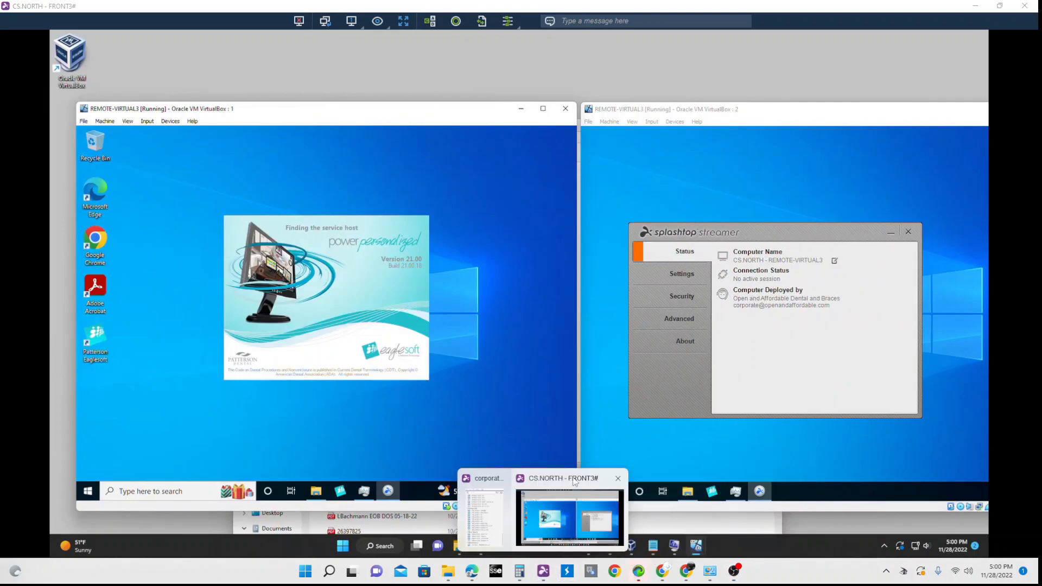
left_click(486, 500)
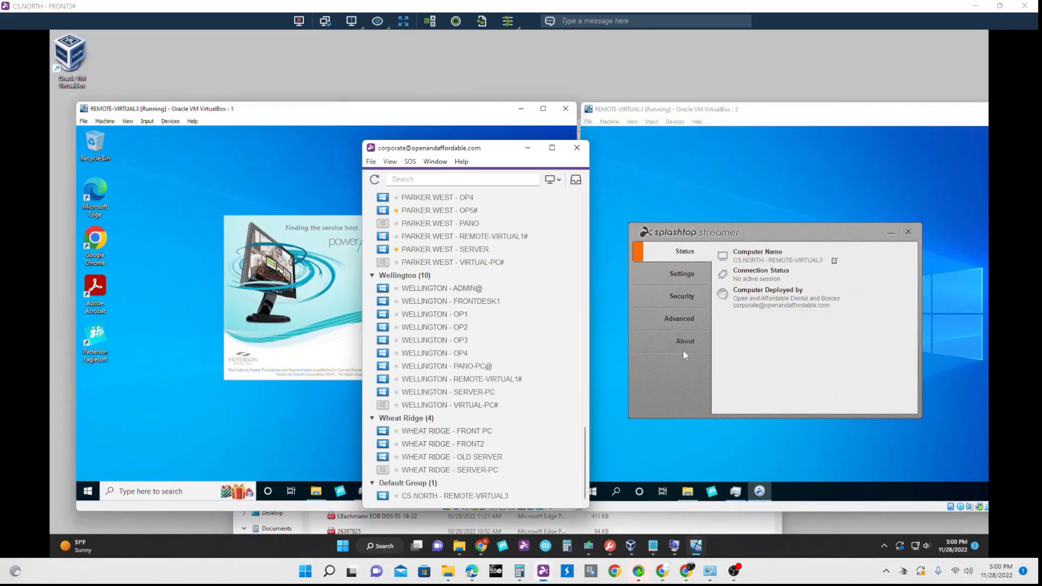
right_click(459, 498)
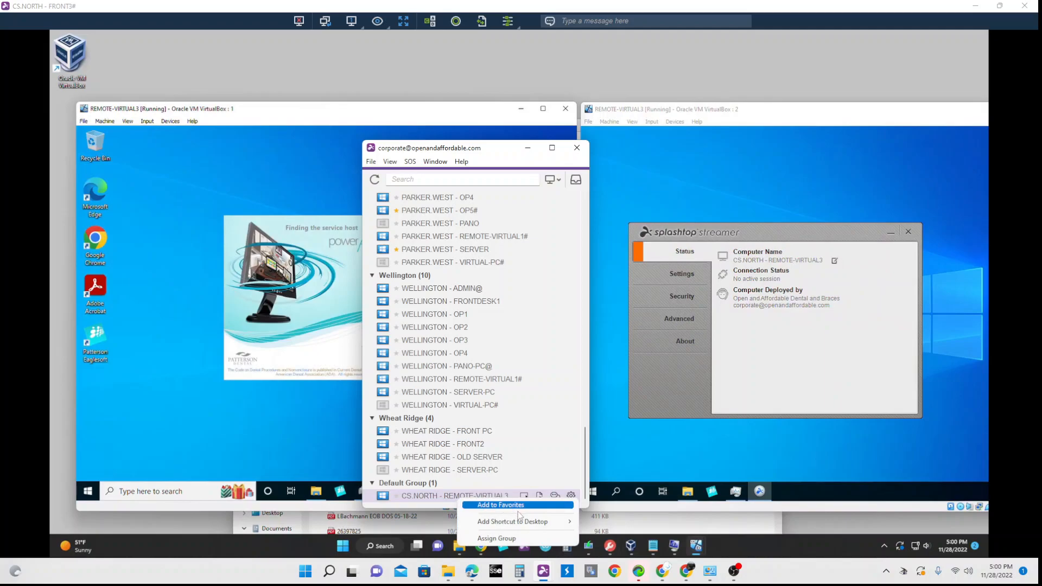
left_click(497, 538)
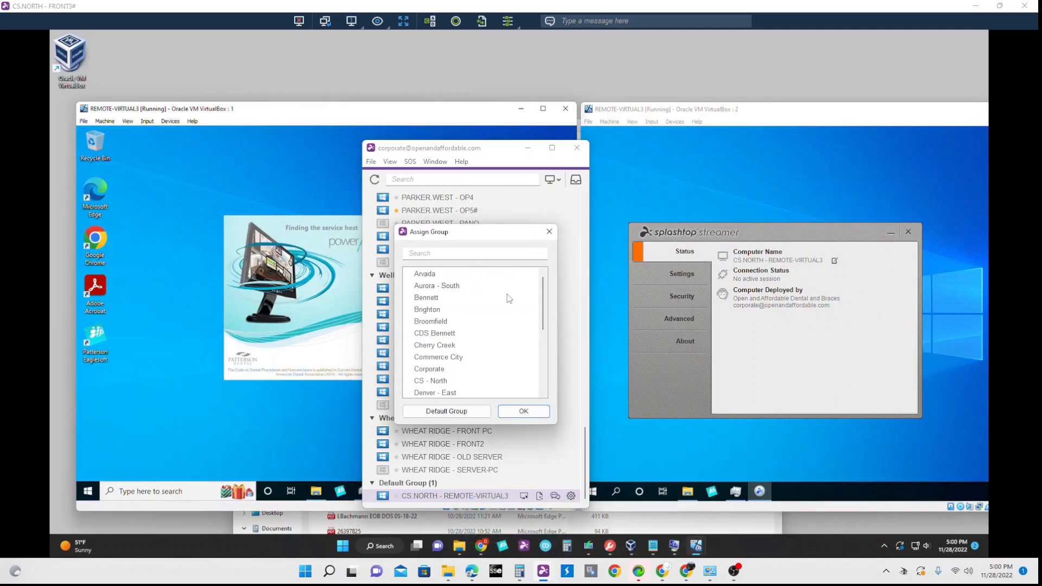
left_click(435, 381)
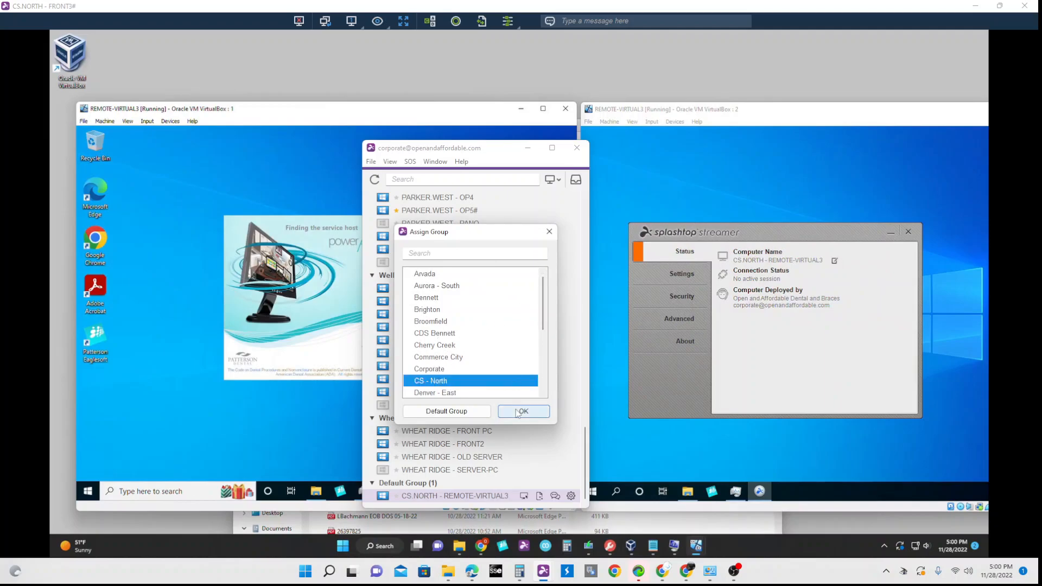
left_click(517, 411)
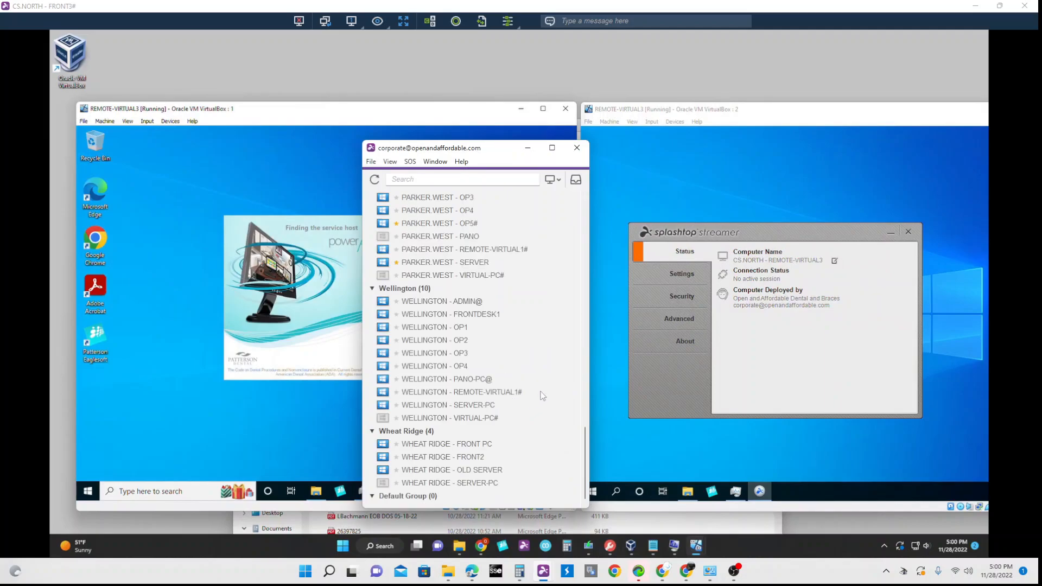
- Rename the computer to CS.NORTH - REMOTE-VIRTUAL3# and minimize the Splashtop Business console
scroll(545, 378, "up", 20)
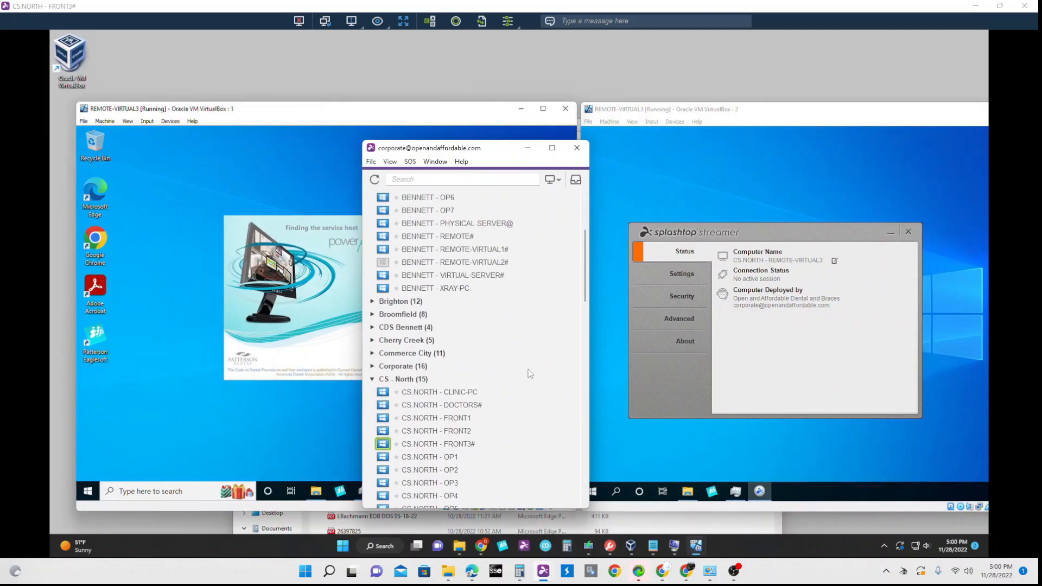
mouse_move(472, 435)
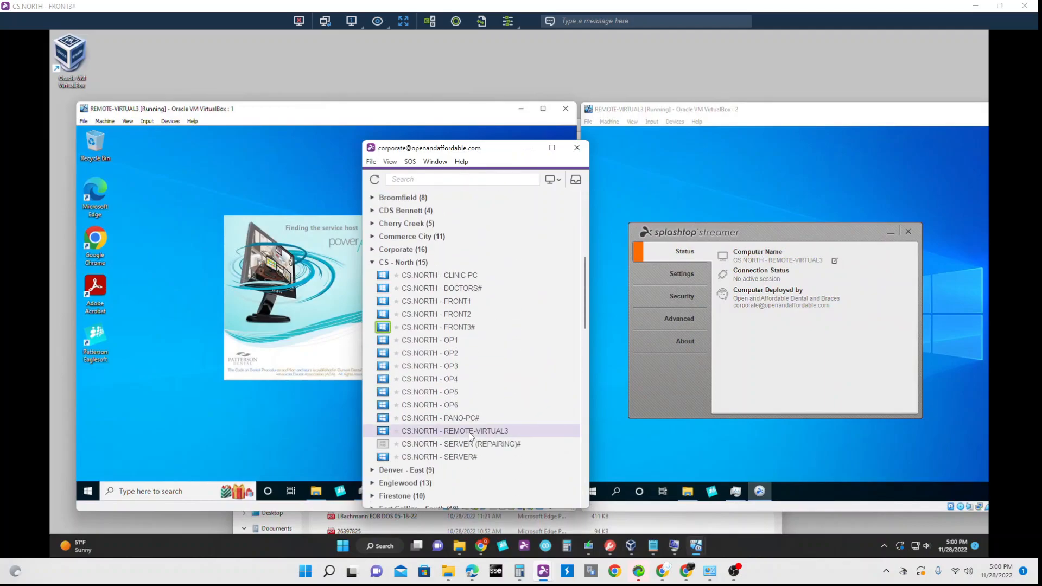
left_click(571, 431)
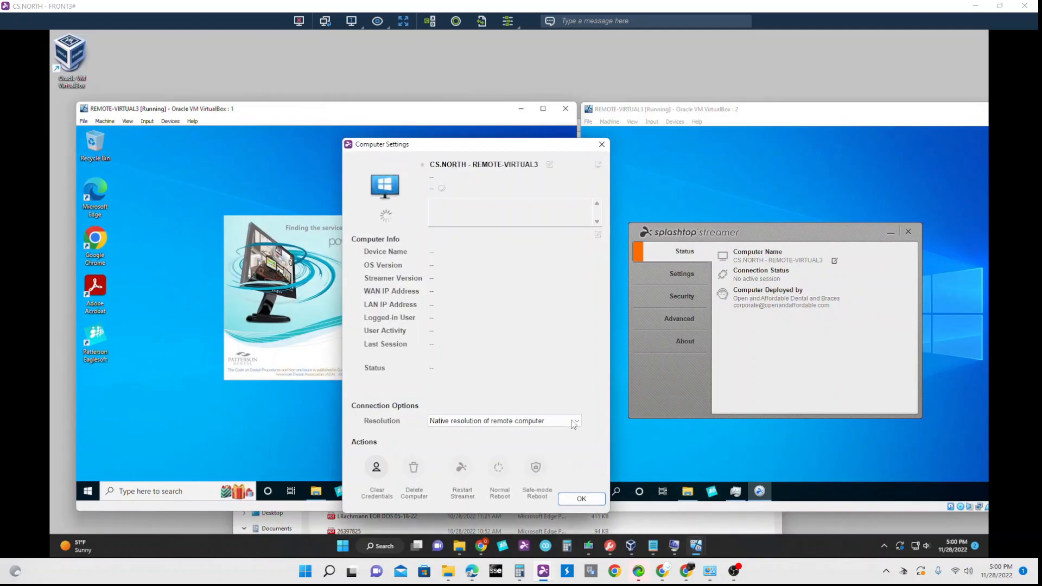
left_click(550, 165)
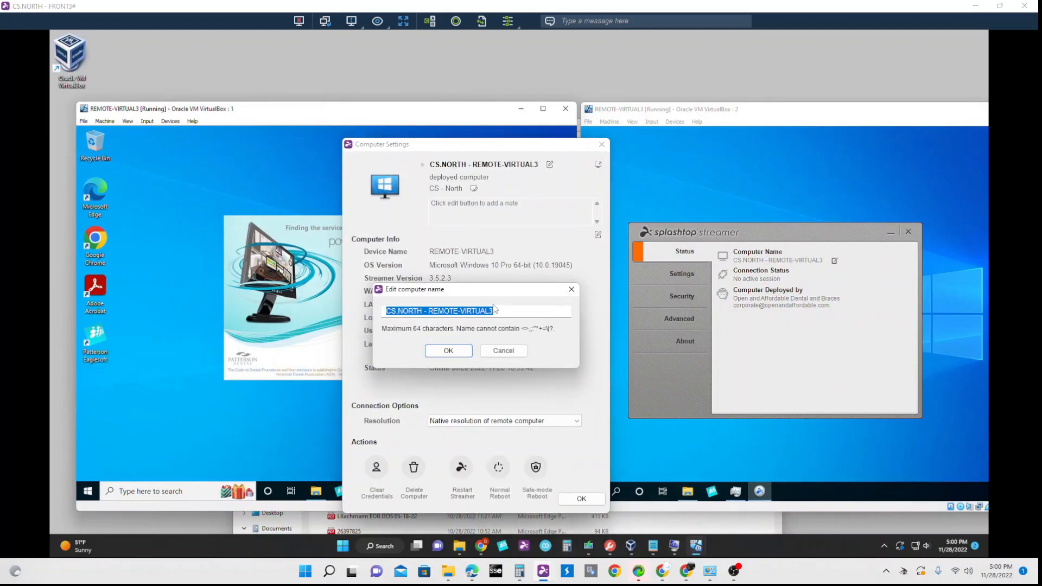
key("BackSpace")
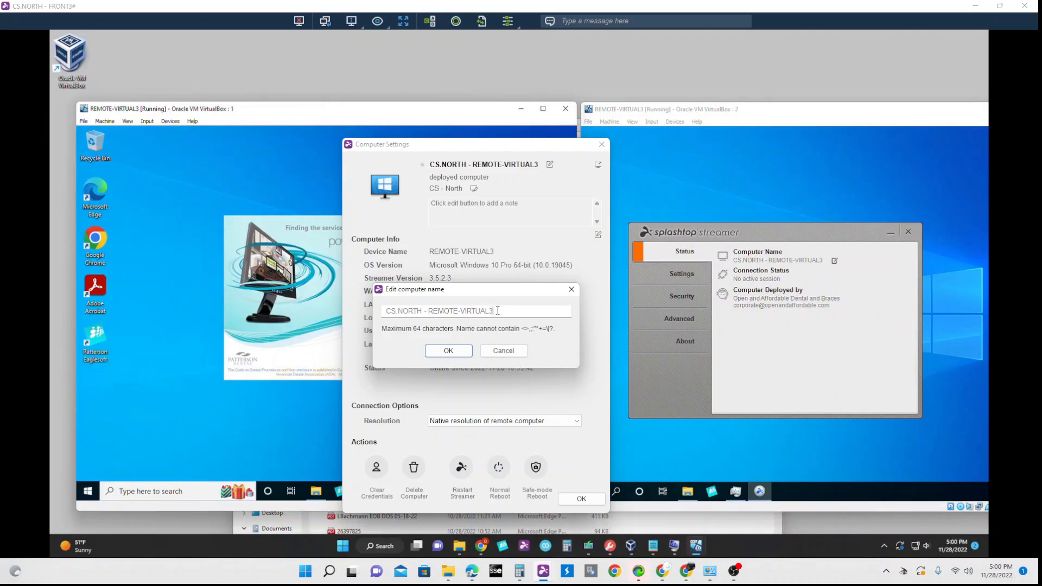
type("#")
left_click(453, 350)
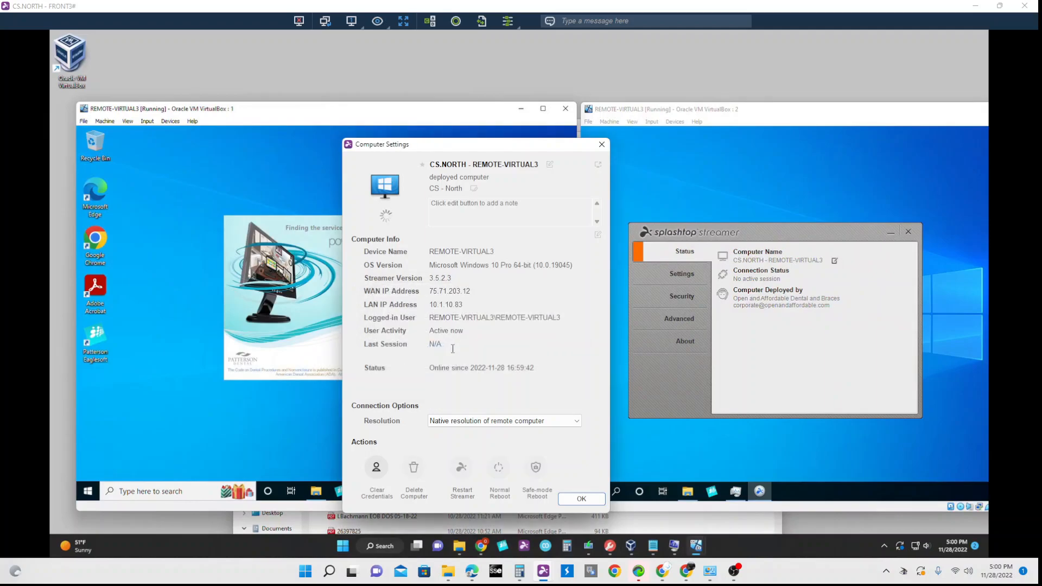
left_click(581, 499)
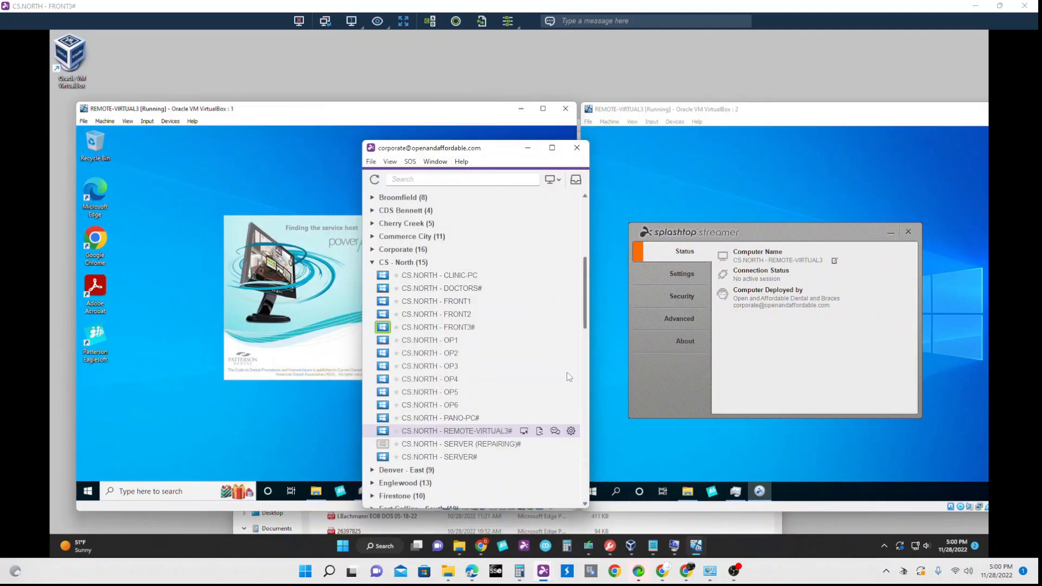
left_click(527, 149)
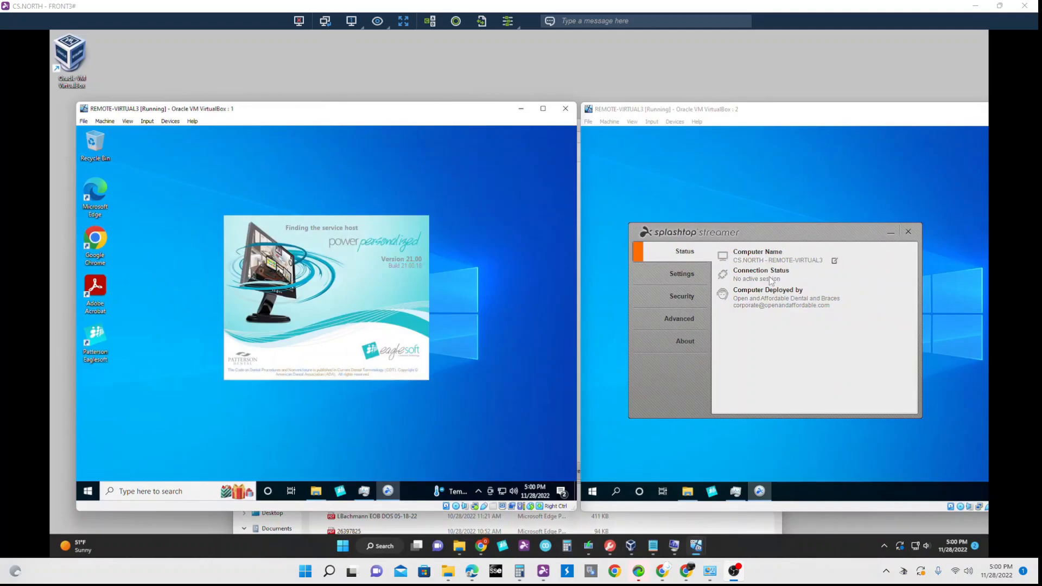
- Minimize the Splashtop Streamer window in the second VM
left_click(891, 233)
left_click(891, 233)
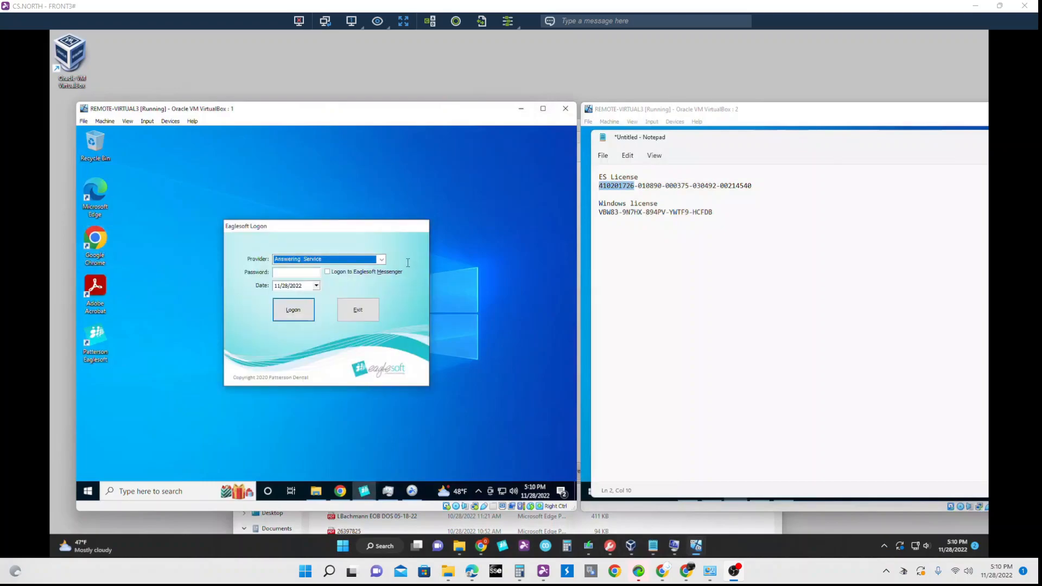
- Log on to Eaglesoft as the selected provider, entering the password with Caps Lock off
left_click(376, 259)
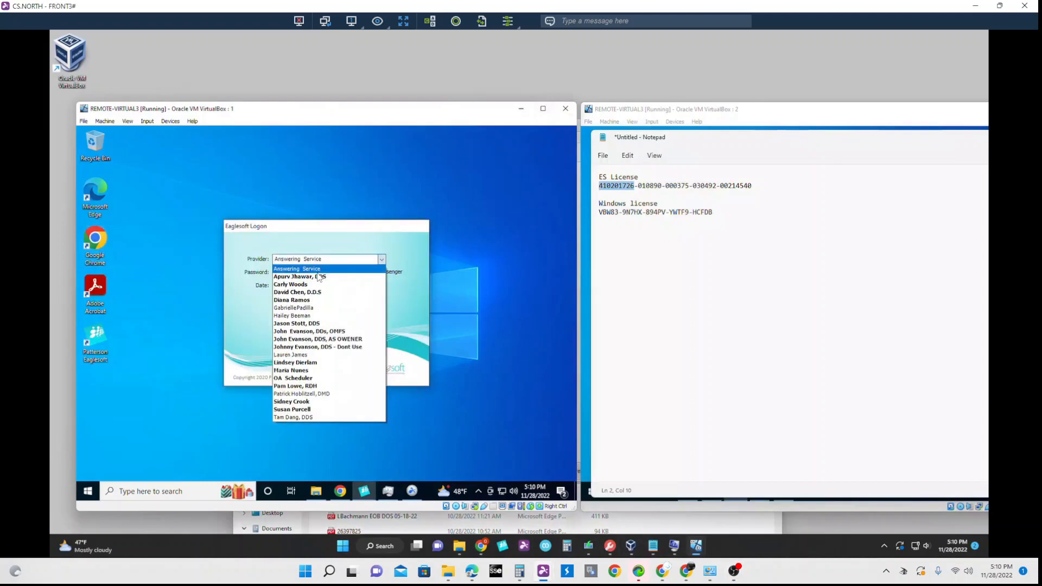
left_click(306, 324)
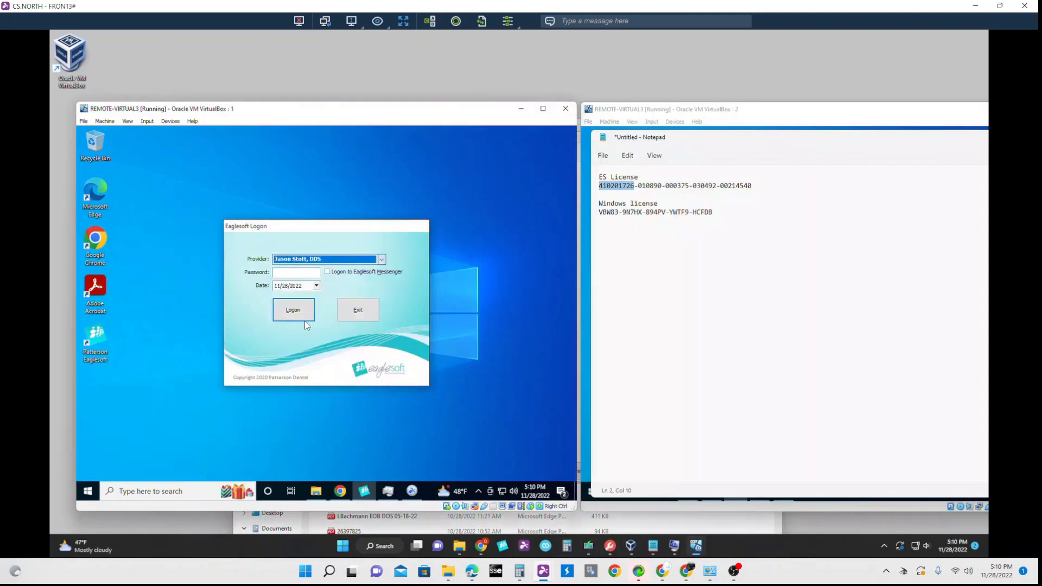
left_click(304, 274)
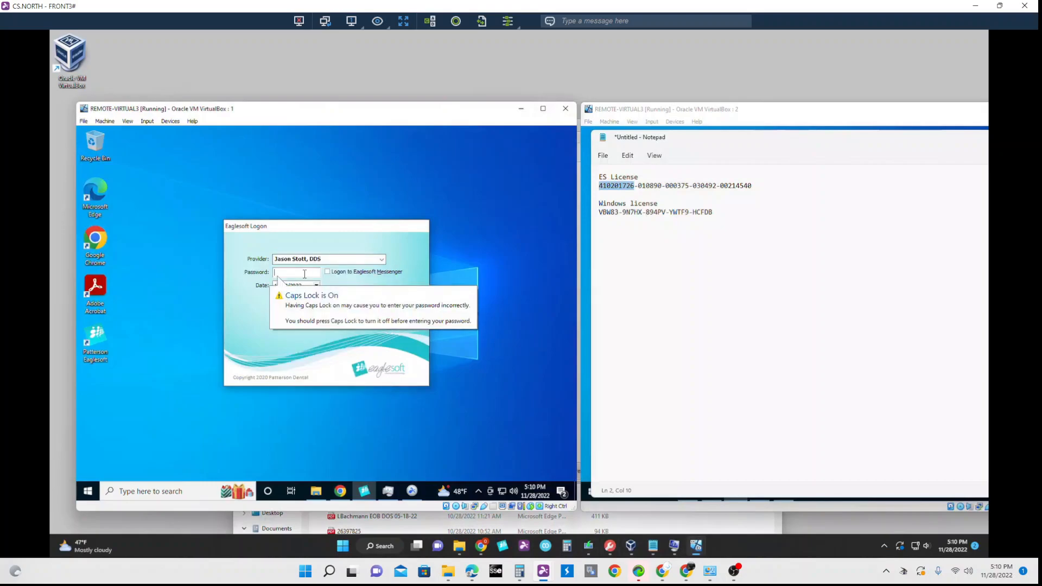
key("Caps_Lock")
type("*********")
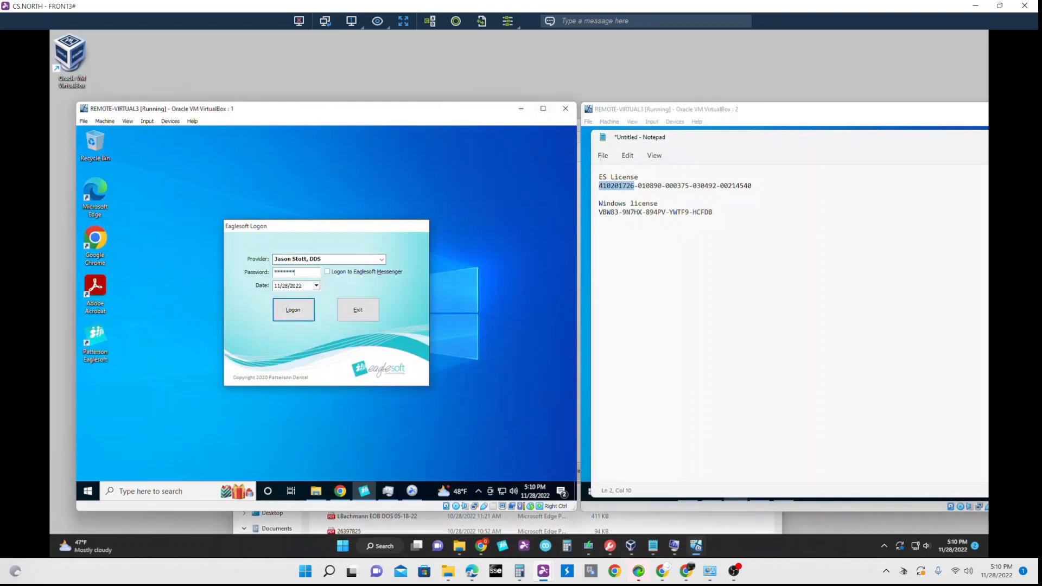
key("Return")
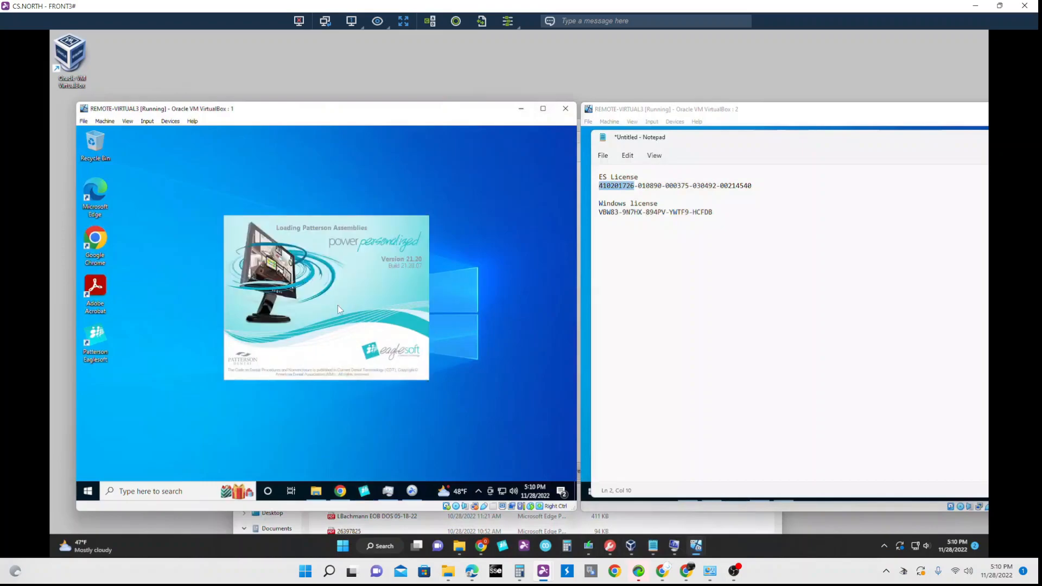